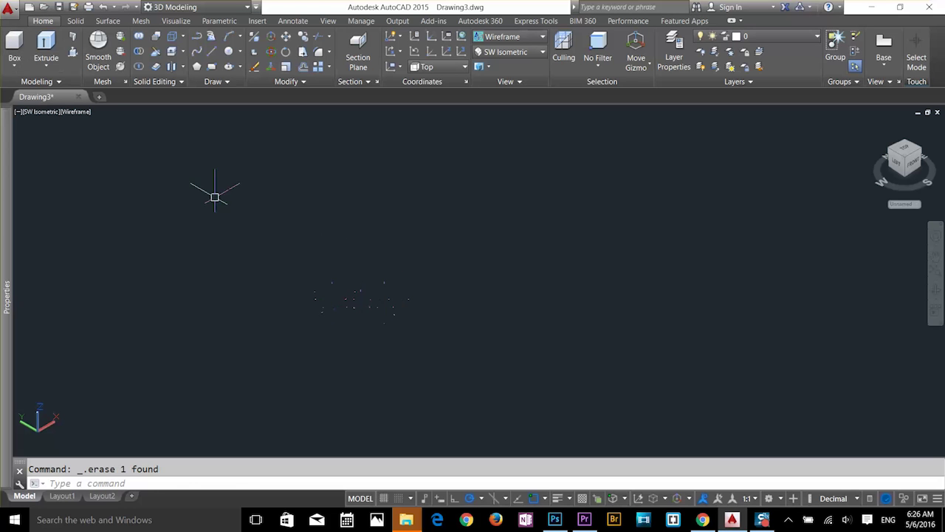
- Draw a solid box in the middle of the empty drawing with a height of about 2.82
left_click(14, 46)
left_click(343, 343)
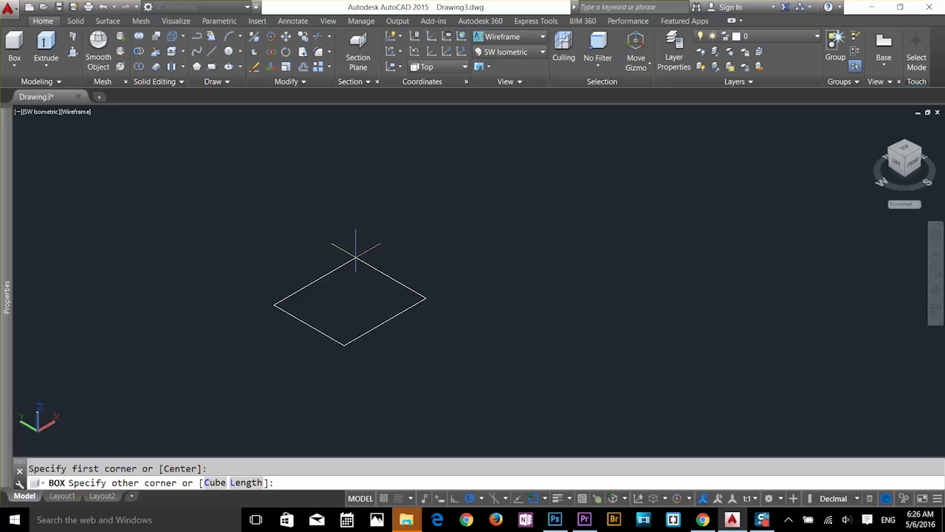
left_click(355, 257)
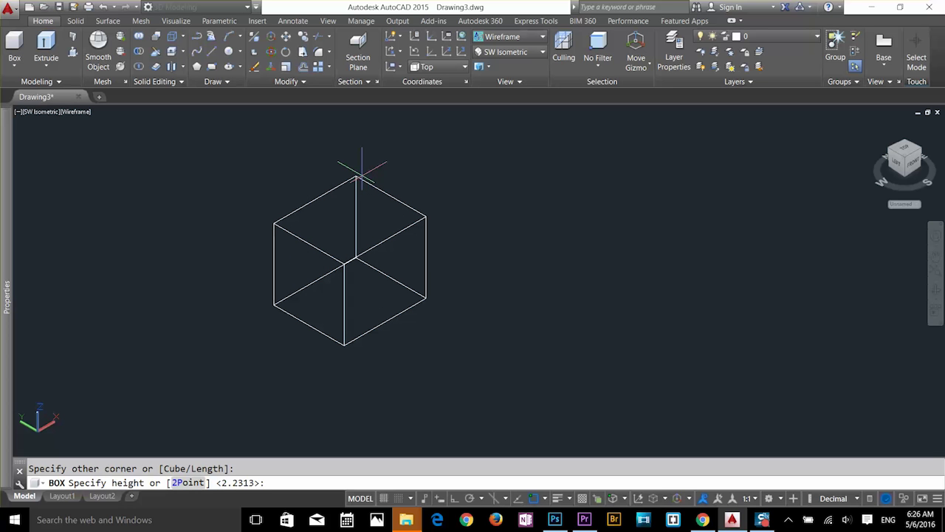
left_click(359, 170)
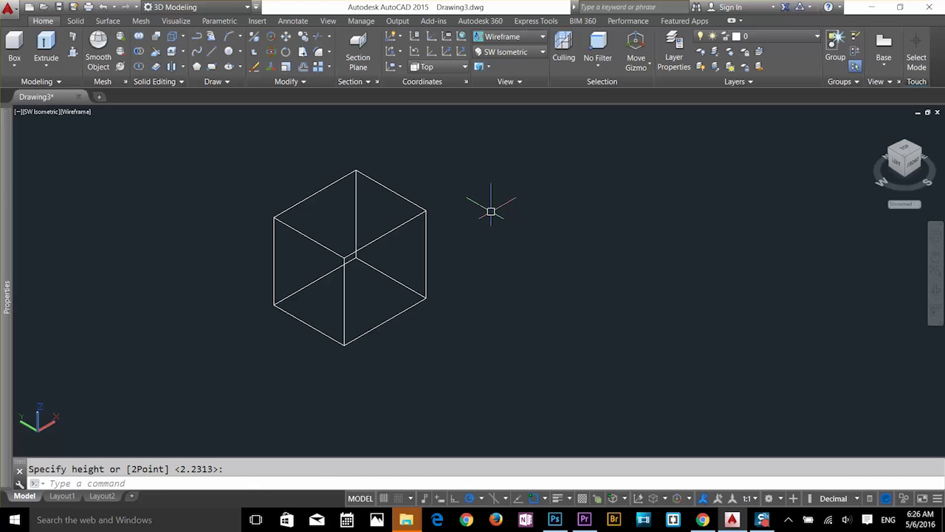
- Stretch the box about 2.63 along 270° by its front base-edge grip, and enlarge its base outward by the western corner grip
left_click(432, 213)
left_click(425, 220)
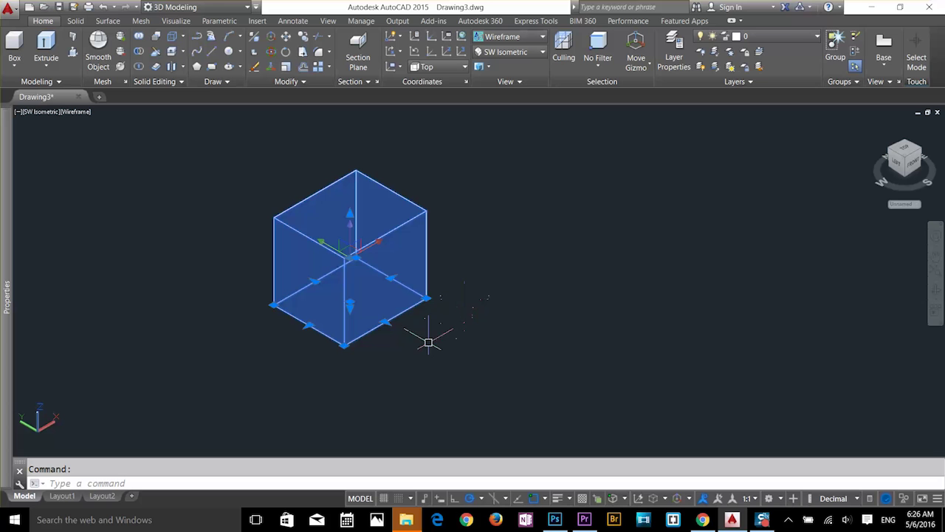
left_click(385, 322)
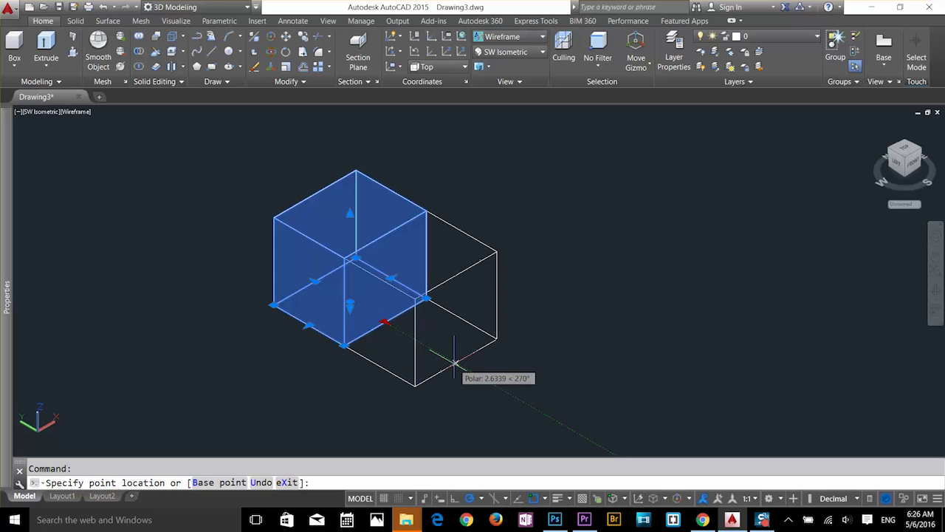
left_click(457, 369)
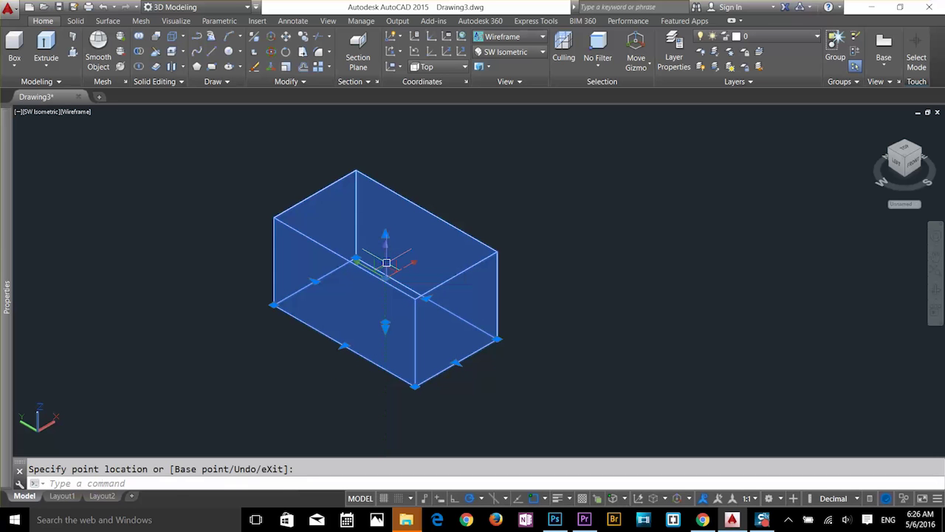
left_click(273, 304)
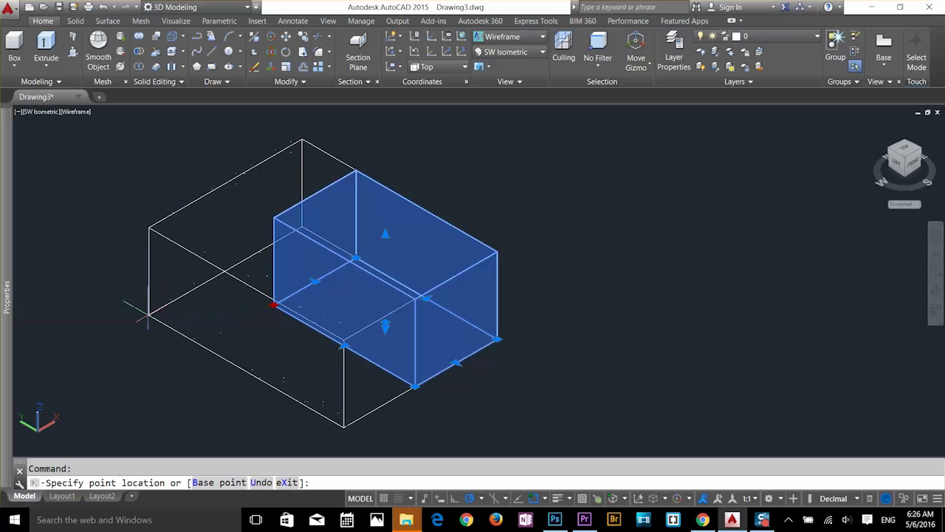
left_click(147, 315)
key("Escape")
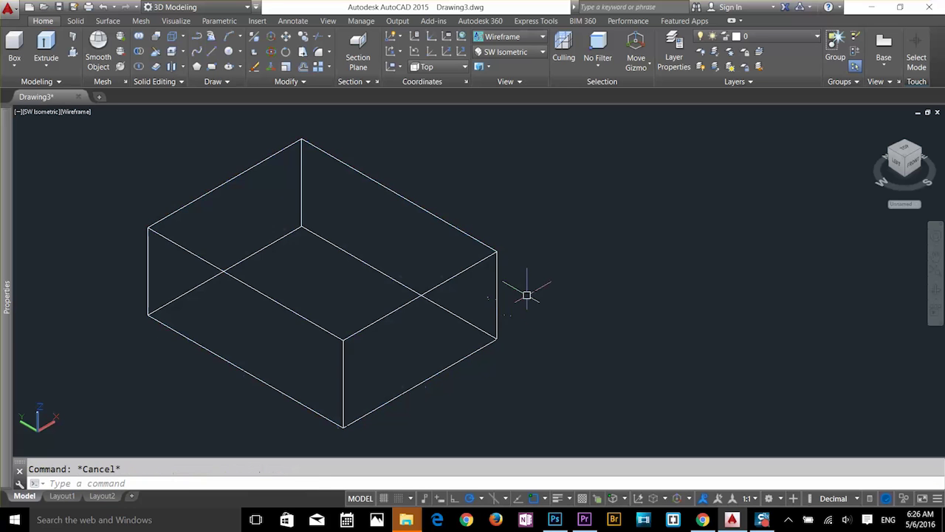
- Erase the stretched box
left_click(499, 274)
left_click(475, 283)
key("Delete")
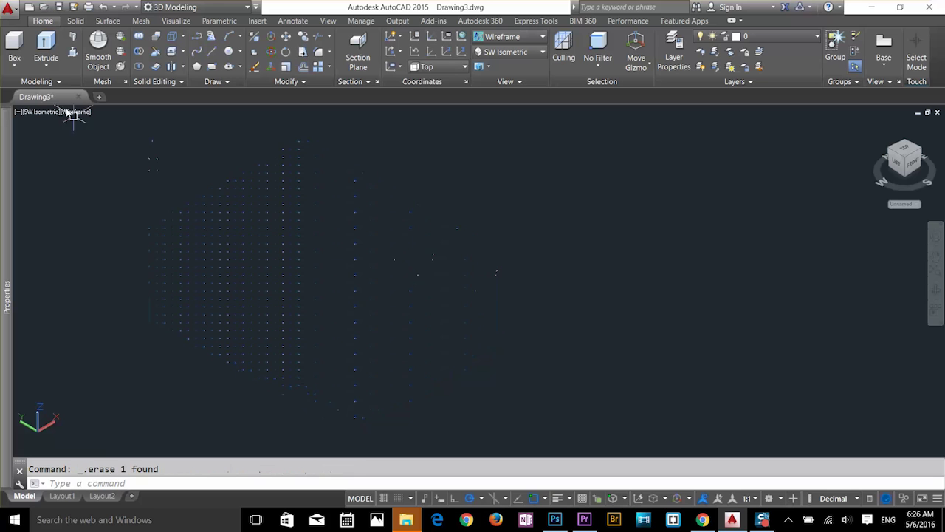
- Draw a solid cylinder with a base radius of about 1.57 and a height of about 3.96, and erase it
left_click(15, 65)
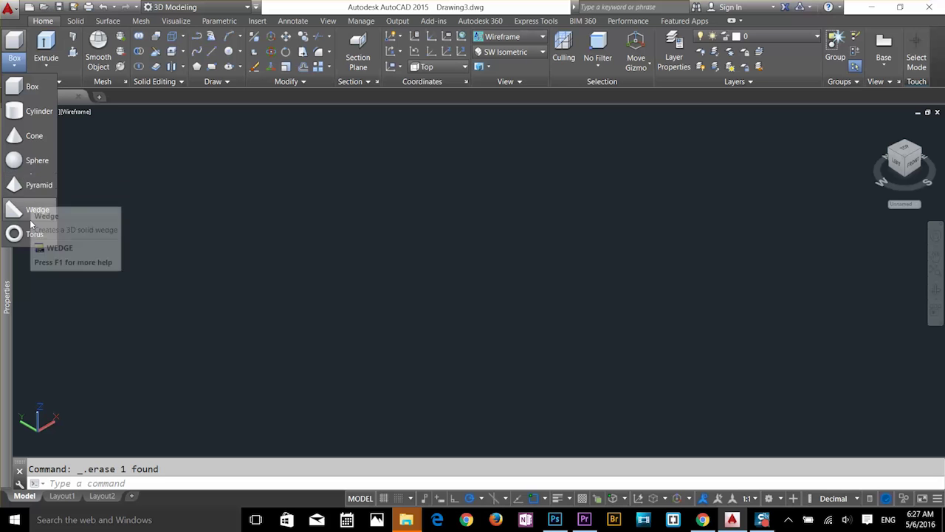
left_click(32, 112)
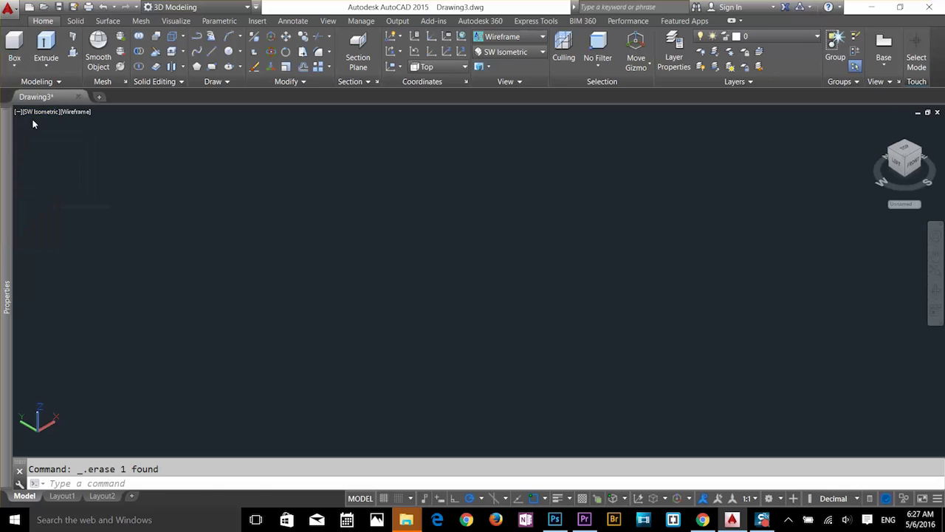
left_click(393, 346)
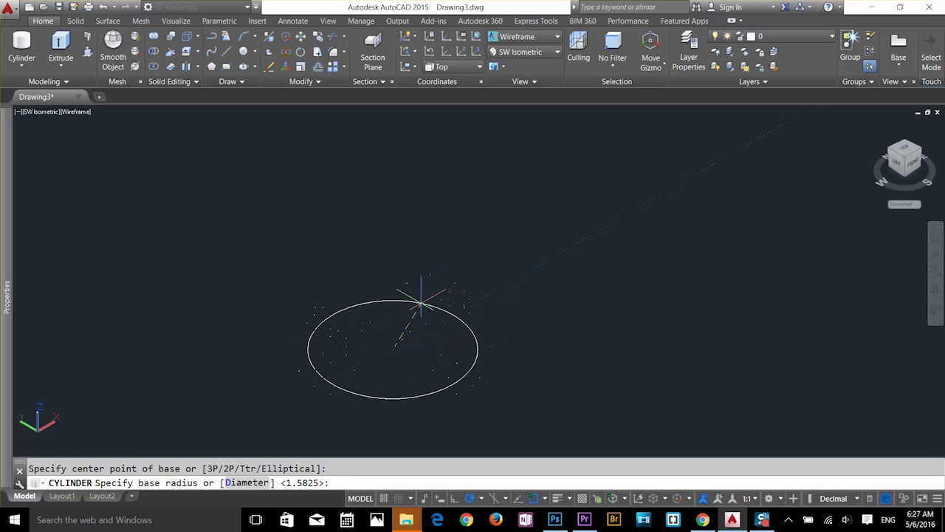
left_click(417, 317)
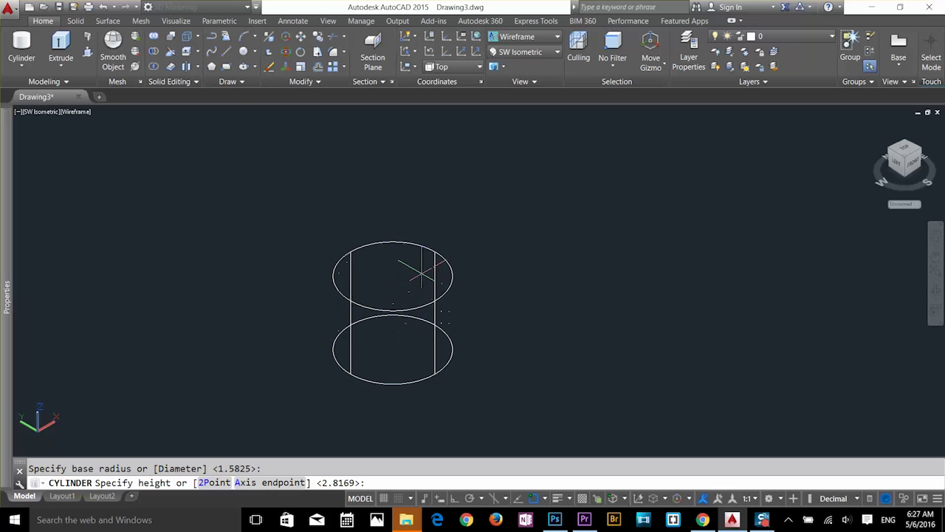
left_click(416, 226)
left_click(445, 245)
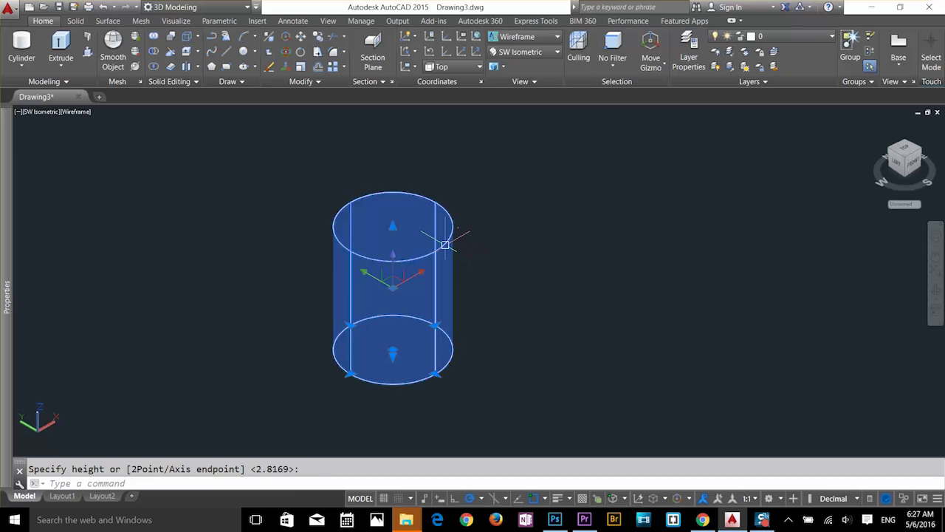
key("Delete")
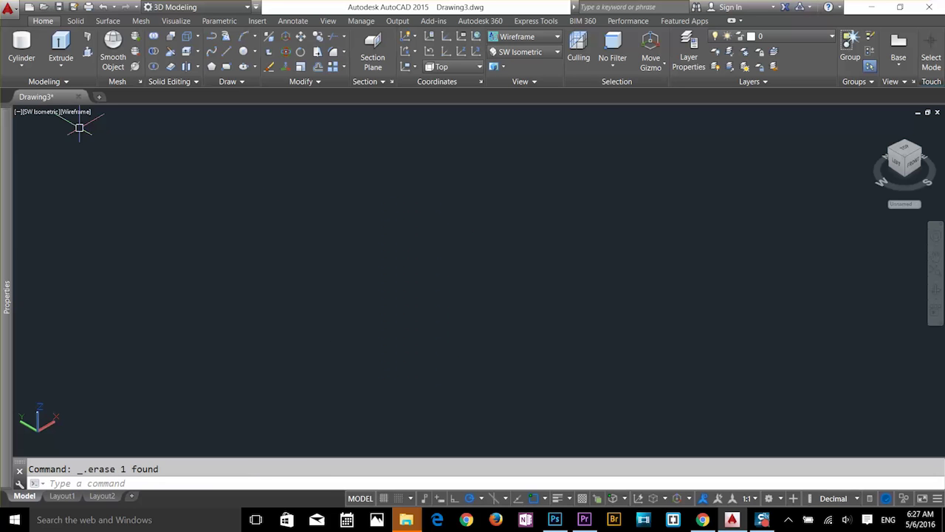
- Draw a solid cone with a height of about 2.33 near the middle of the drawing
left_click(22, 64)
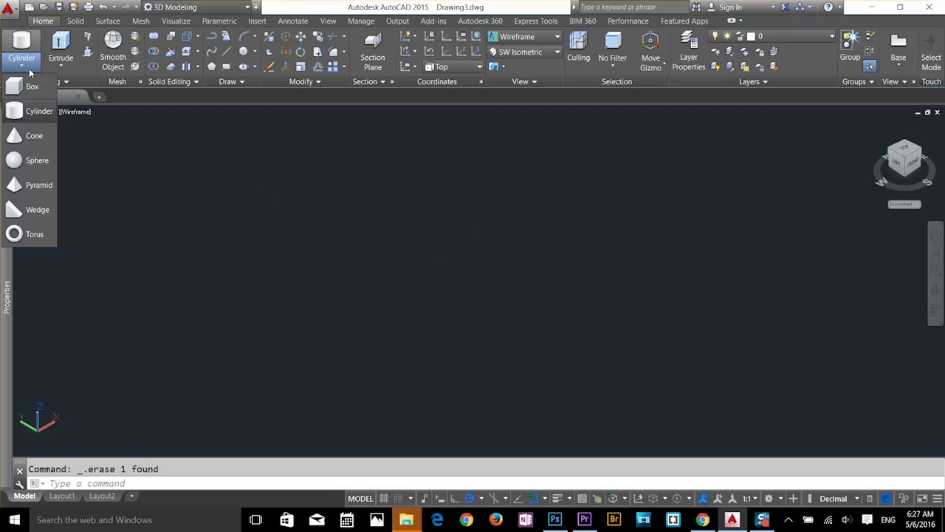
left_click(33, 136)
left_click(422, 307)
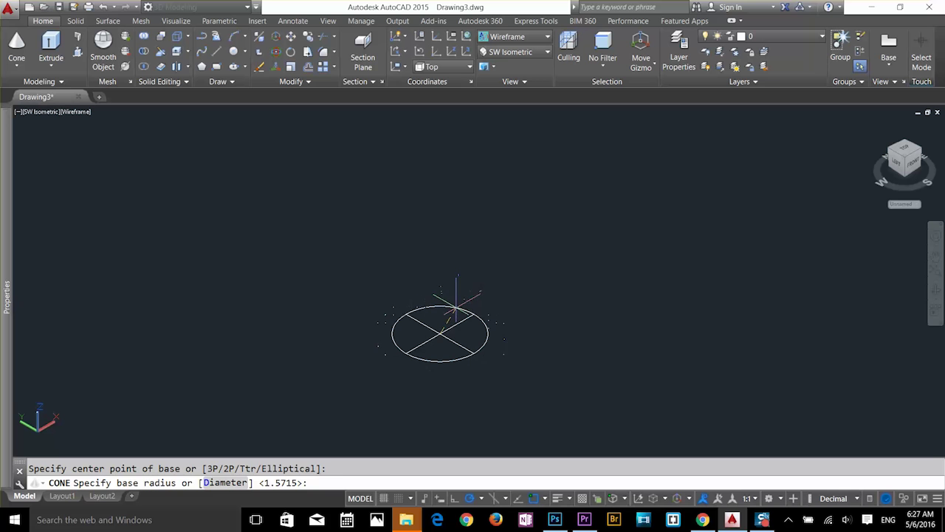
left_click(447, 309)
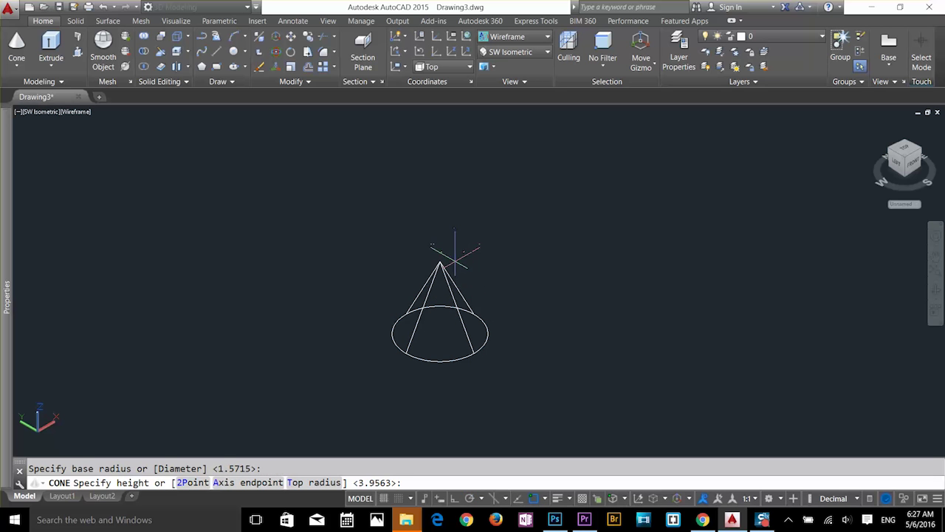
left_click(452, 261)
- Widen the cone's base radius by stretching a grip on its base circle
left_click(465, 310)
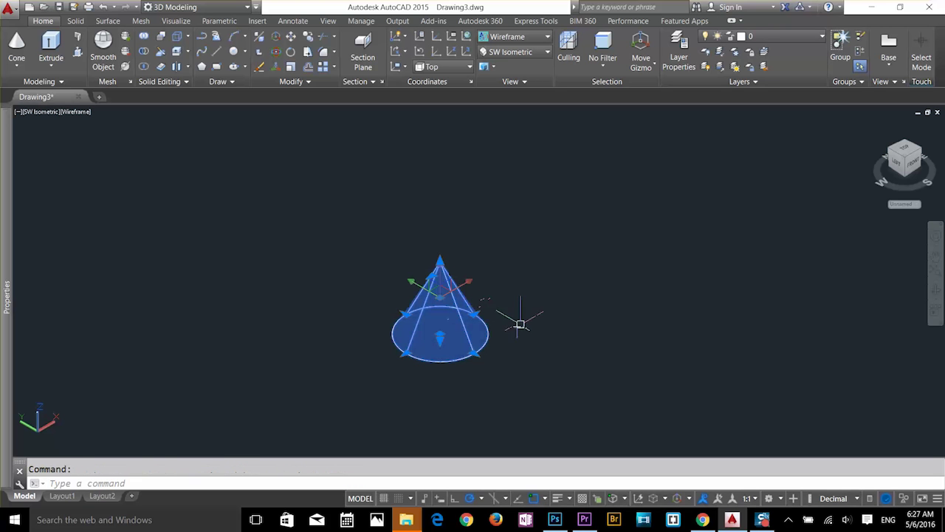
left_click(473, 314)
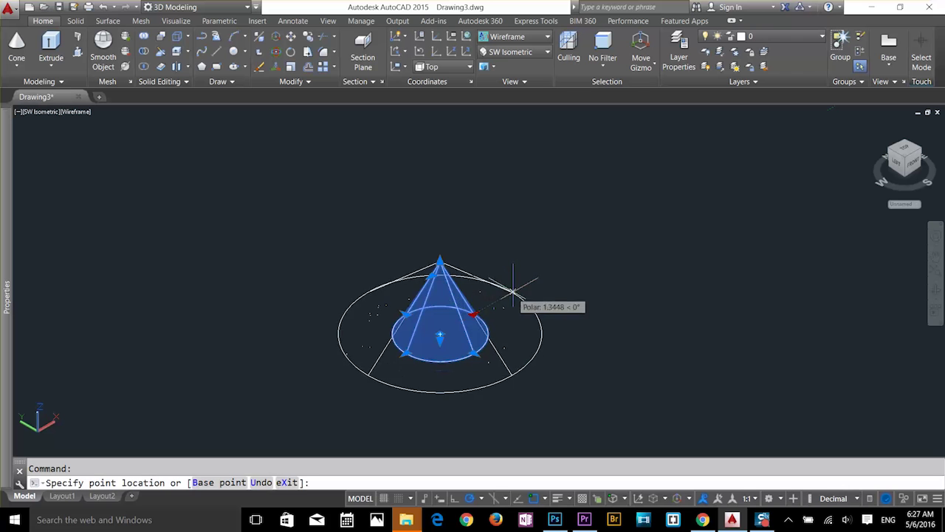
key("Escape")
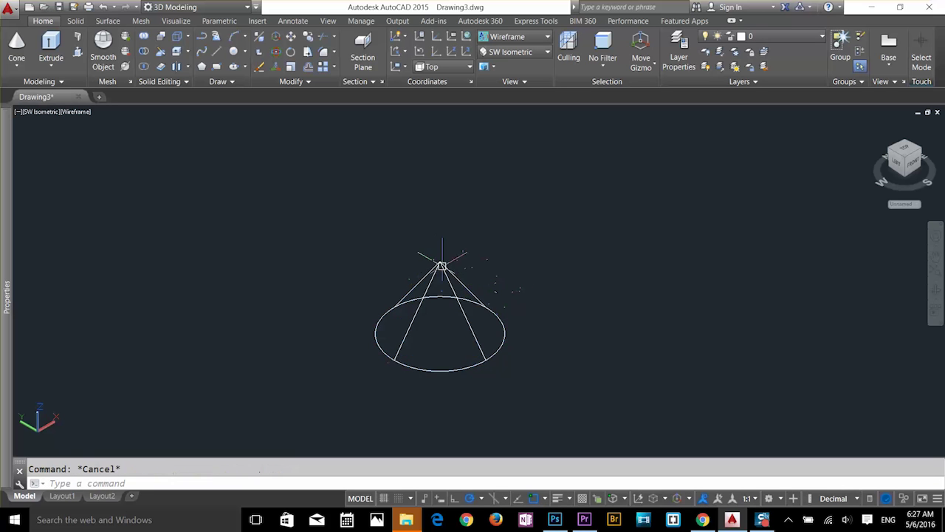
left_click(435, 263)
left_click(440, 260)
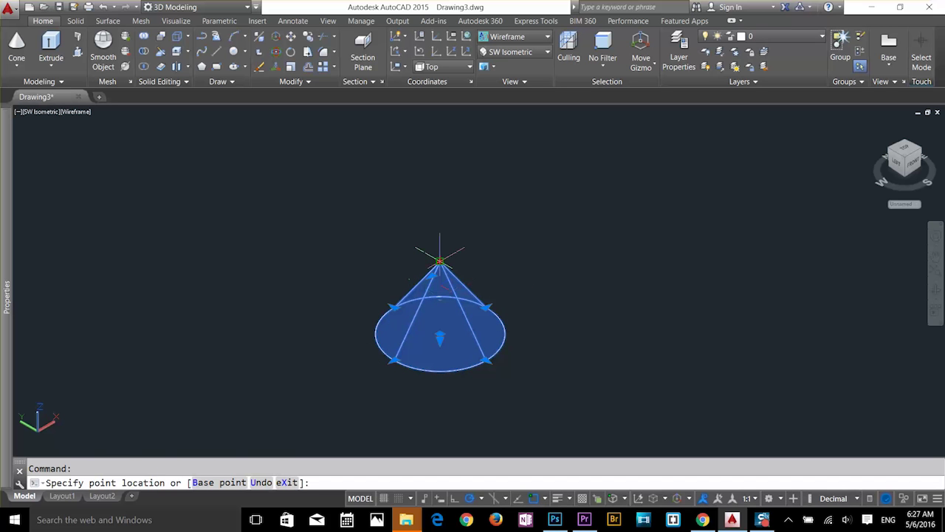
key("Escape")
key("Escape")
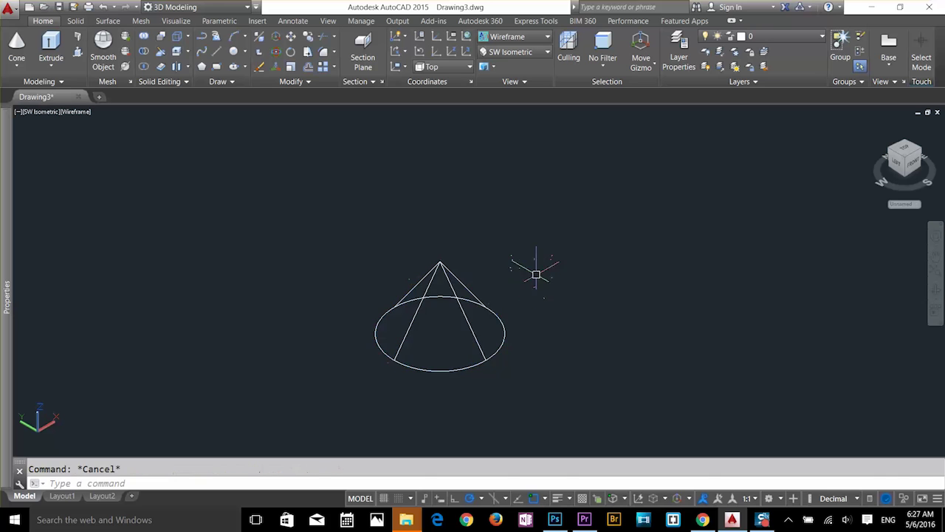
- Erase the cone
left_click(439, 319)
key("Delete")
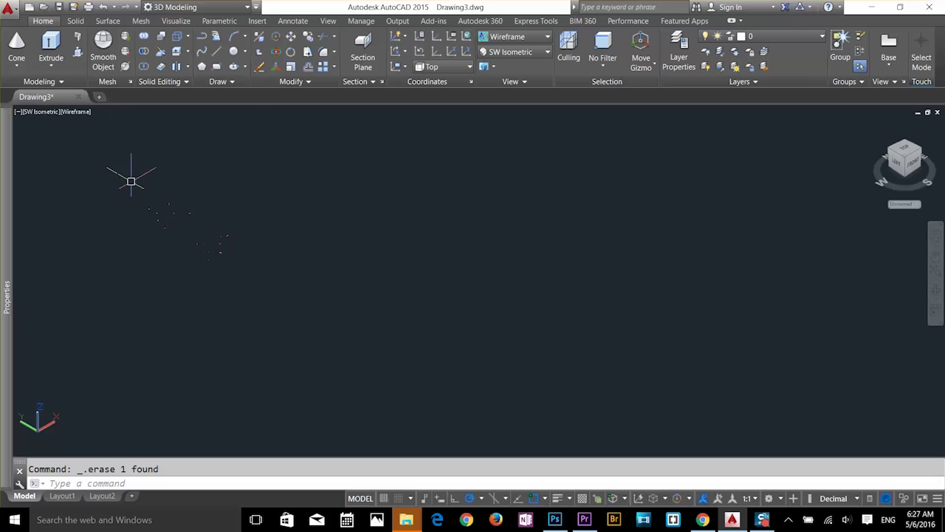
left_click(52, 66)
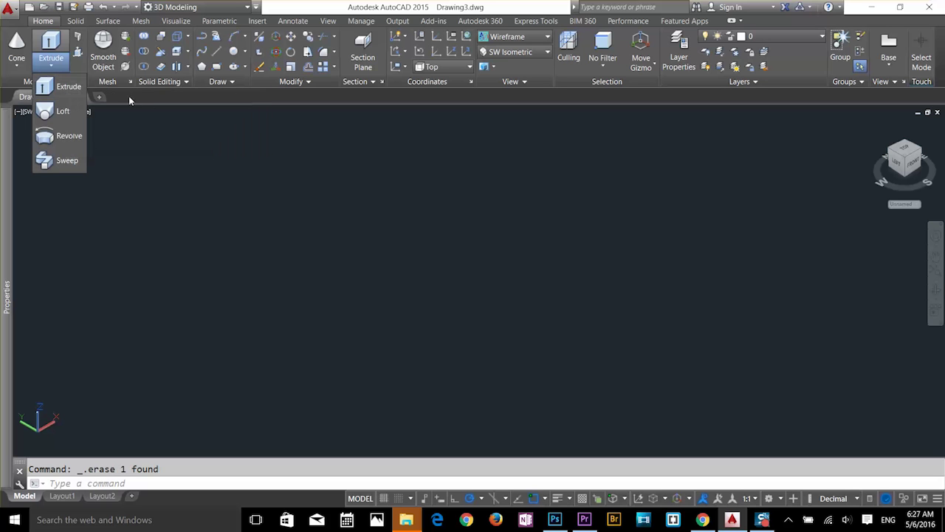
left_click(164, 99)
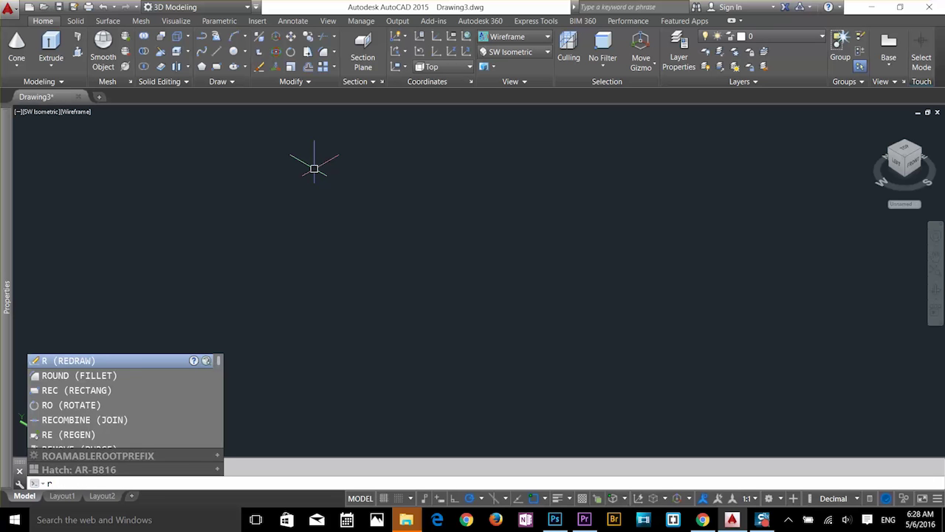
- Draw a rectangle from two opposite corners in the middle of the empty drawing
type("ec")
key("Return")
left_click(347, 330)
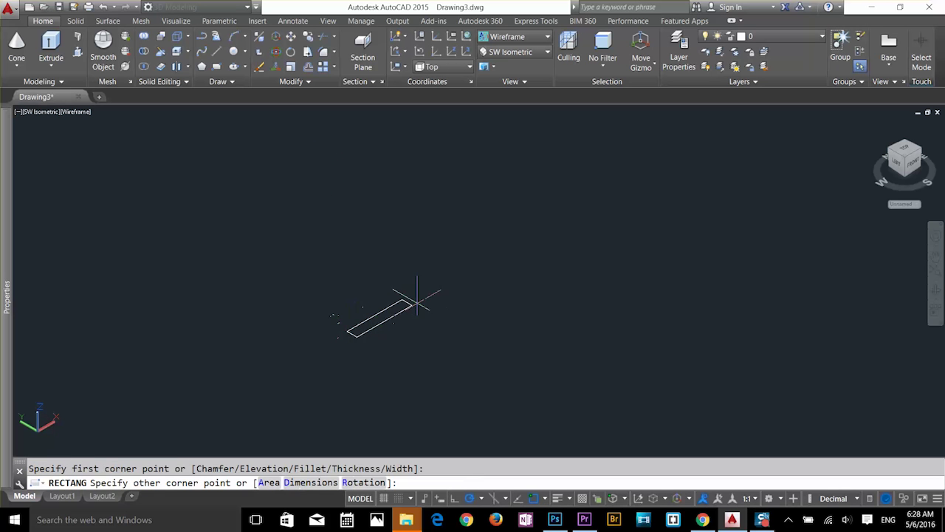
left_click(384, 228)
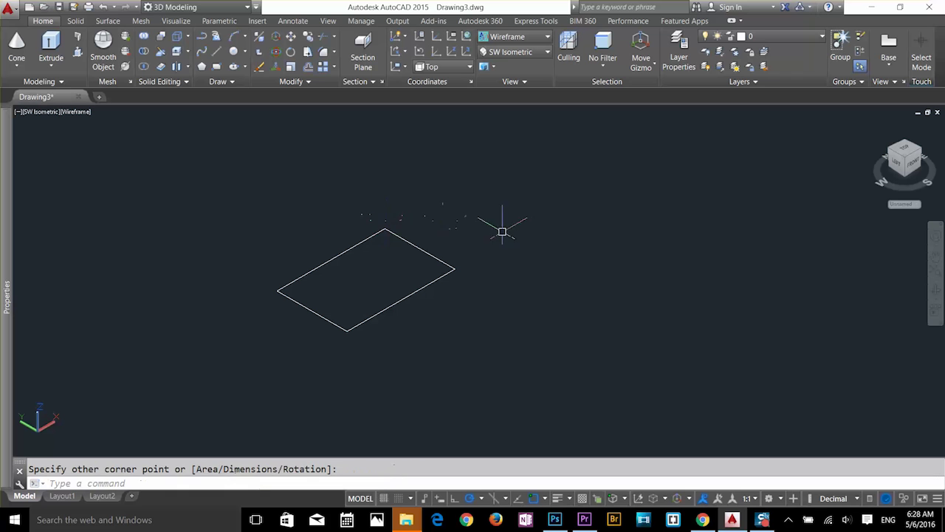
left_click(413, 244)
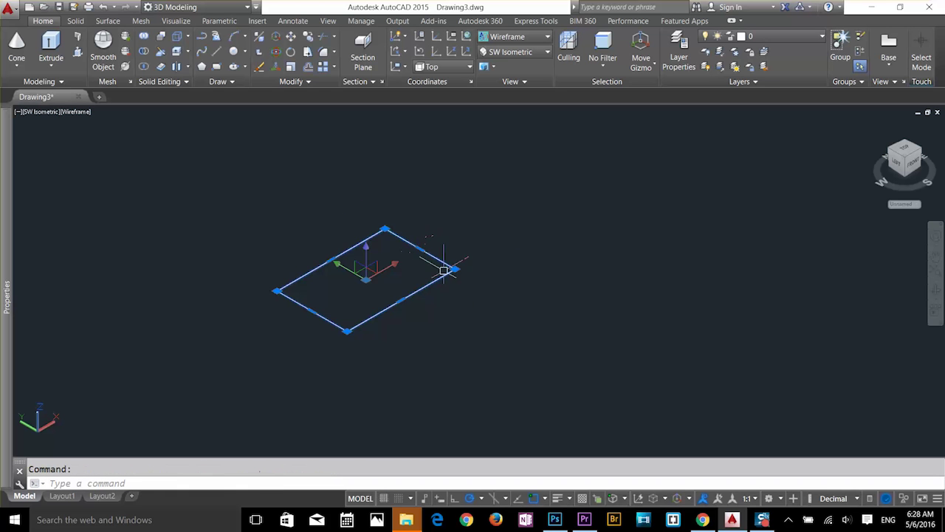
key("Escape")
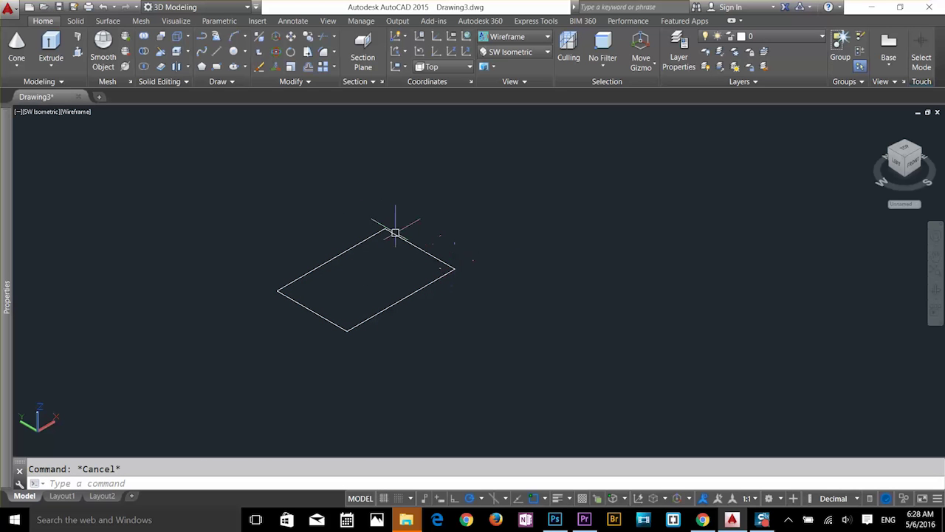
left_click(327, 261)
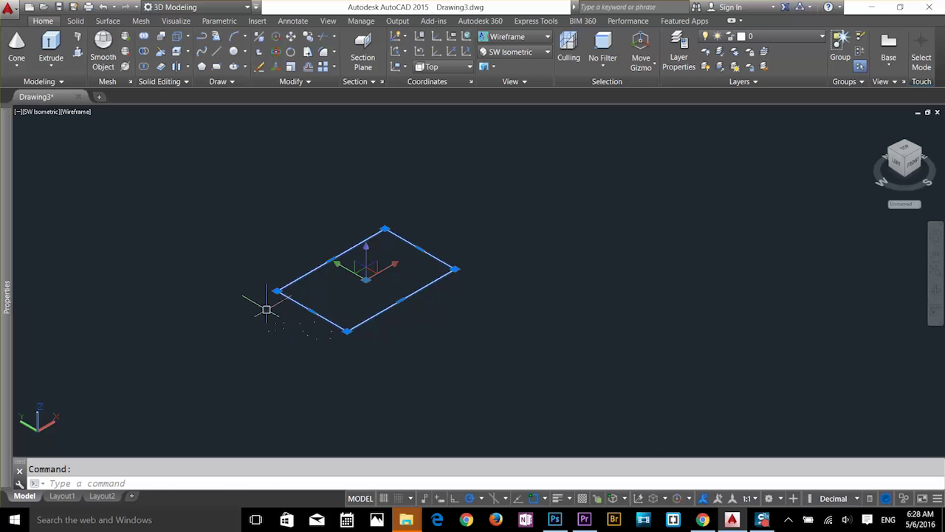
key("Escape")
- Extrude the rectangle upward into a solid with a taper angle of 12 degrees
left_click(52, 48)
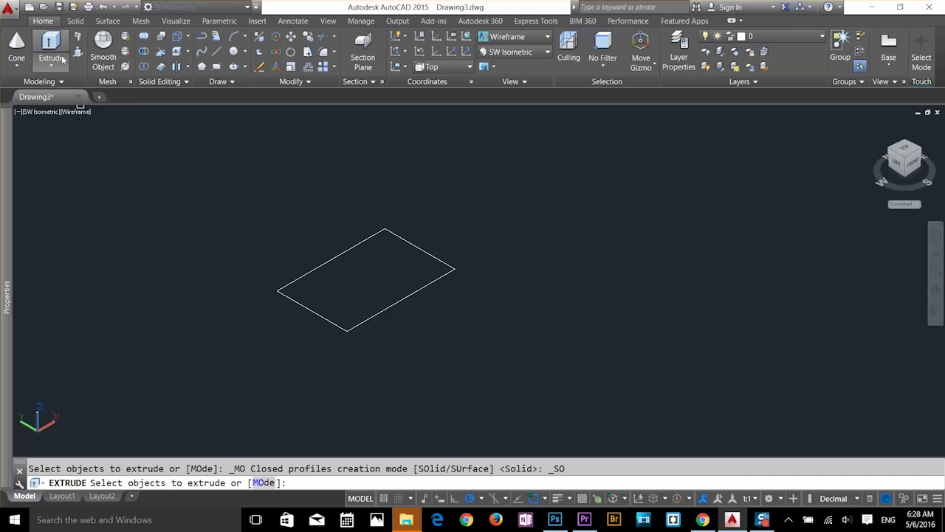
left_click(411, 293)
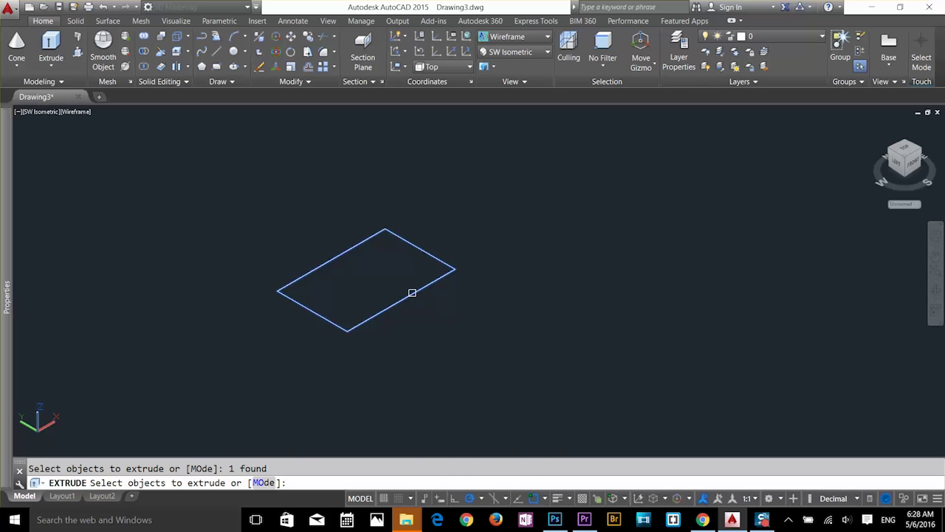
key("Return")
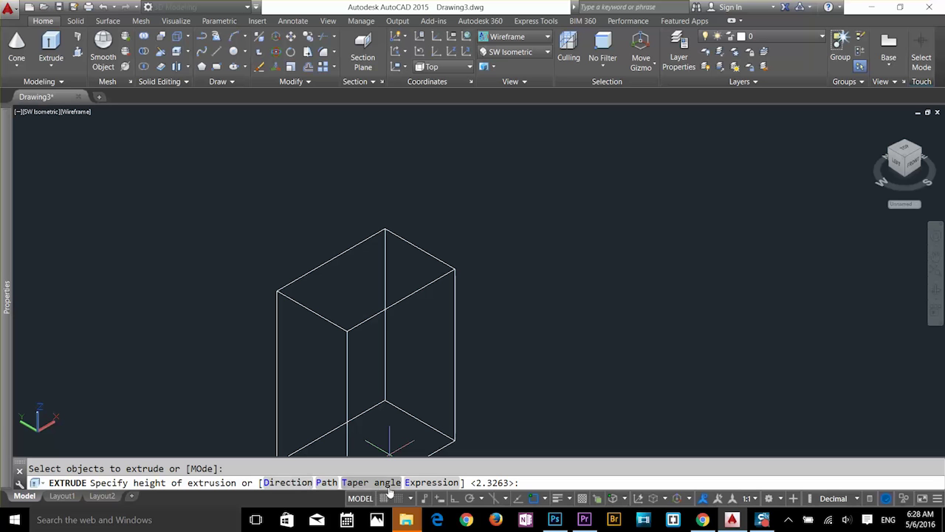
left_click(356, 483)
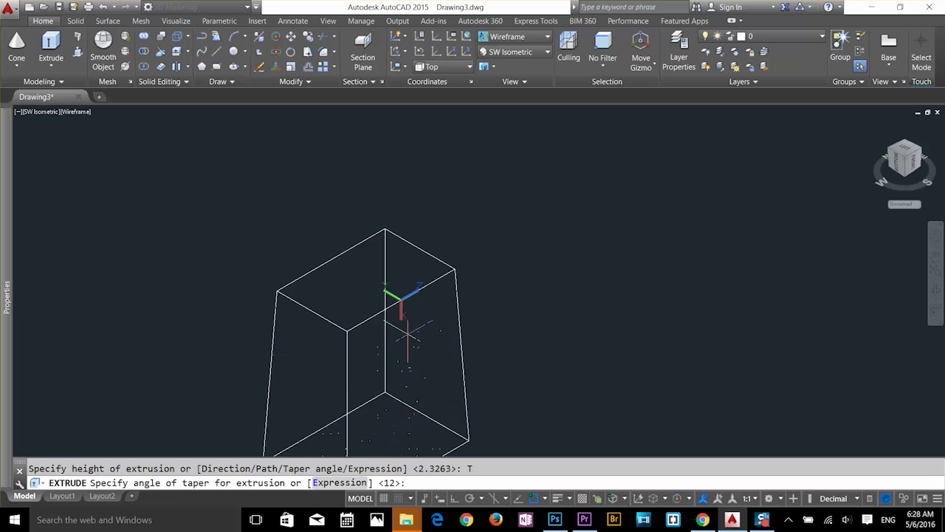
scroll(422, 294, "down", 5)
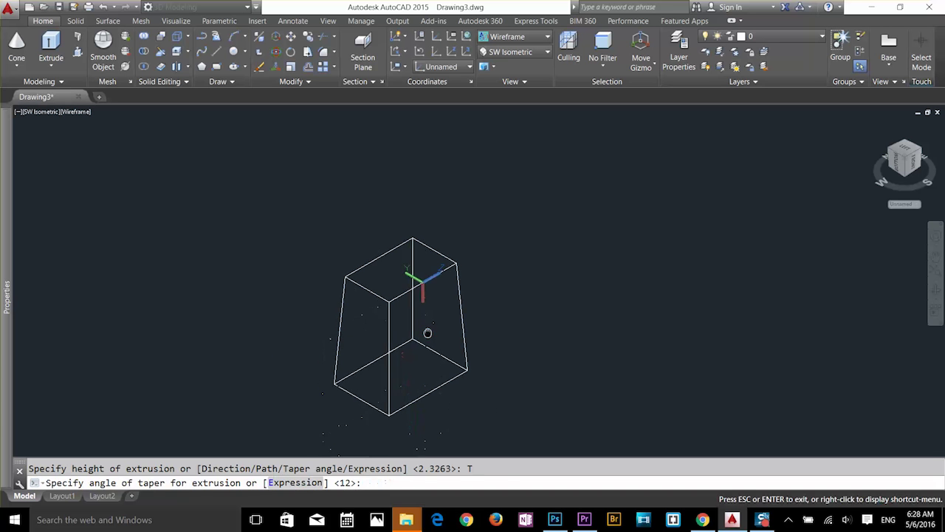
key("Return")
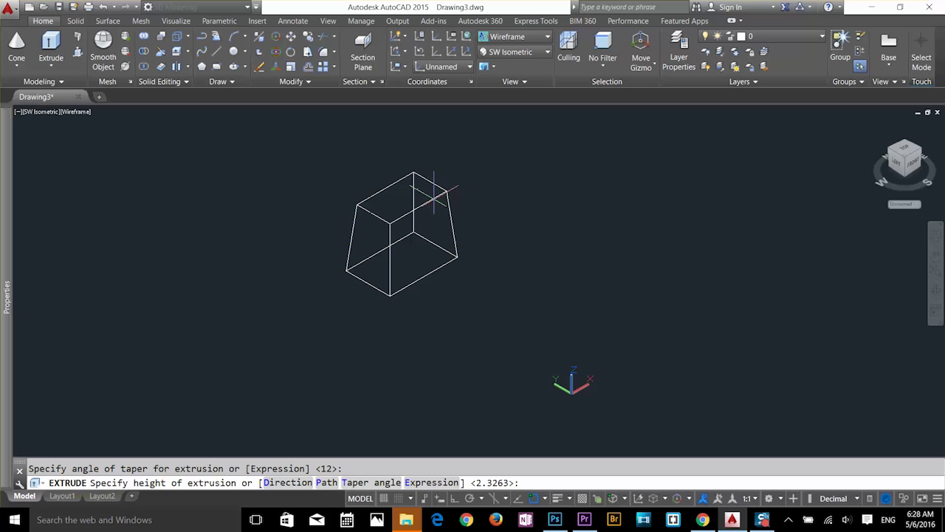
scroll(463, 205, "up", 3)
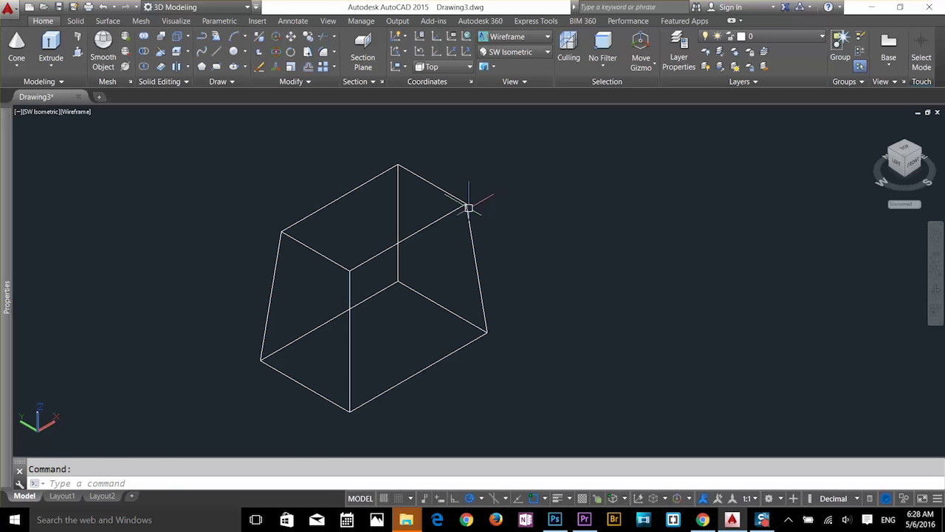
- Erase the tapered solid from the drawing
left_click(469, 207)
key("Escape")
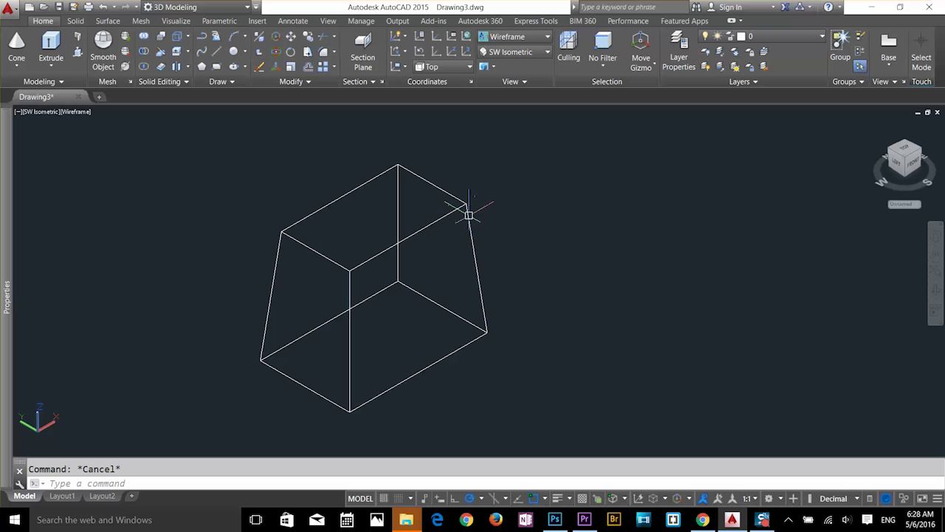
left_click(468, 210)
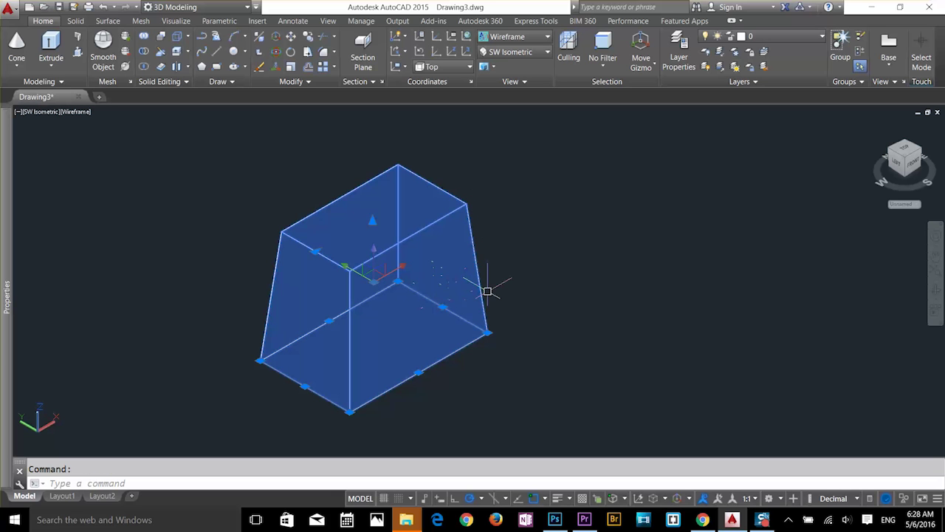
key("Delete")
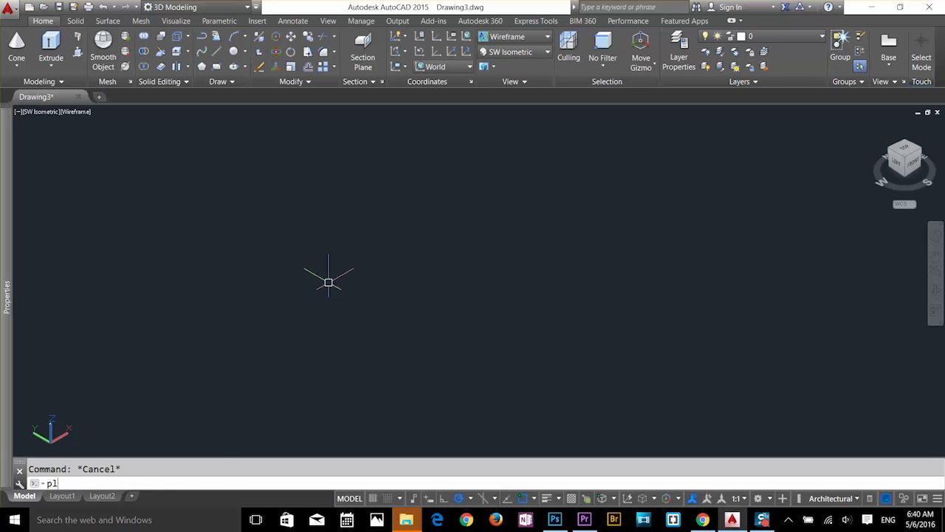
- Draw an open zigzag polyline with three straight segments across the middle of the empty drawing
key("Return")
left_click(288, 253)
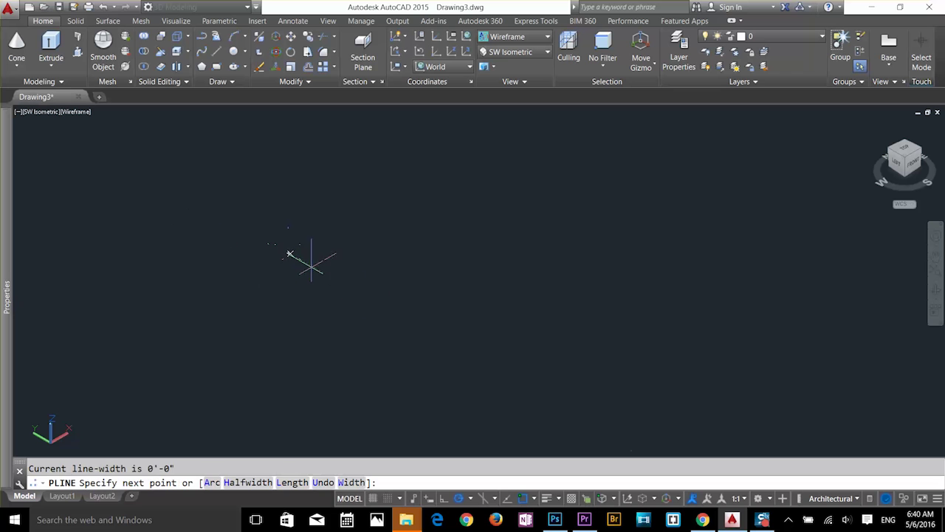
left_click(435, 351)
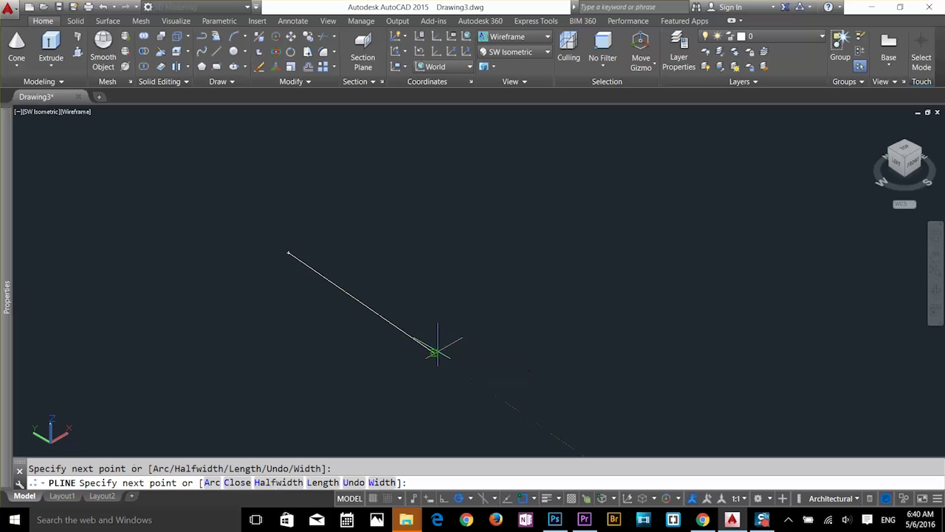
left_click(572, 275)
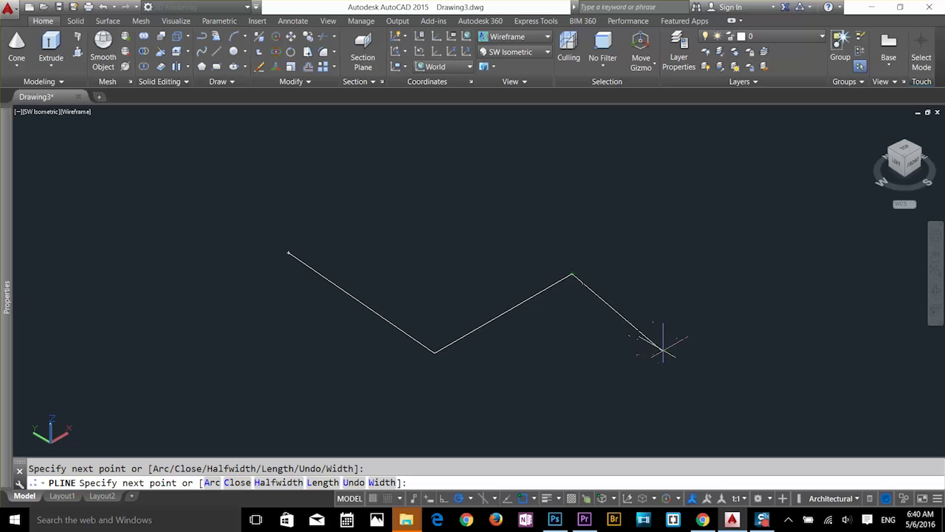
left_click(675, 345)
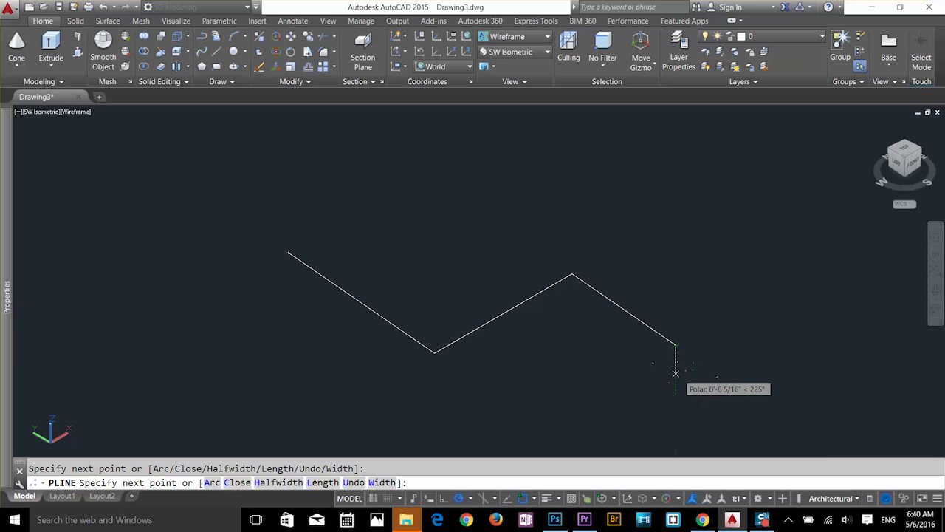
key("Escape")
- Convert the polyline's last segment into an arc that bulges outward
left_click(629, 313)
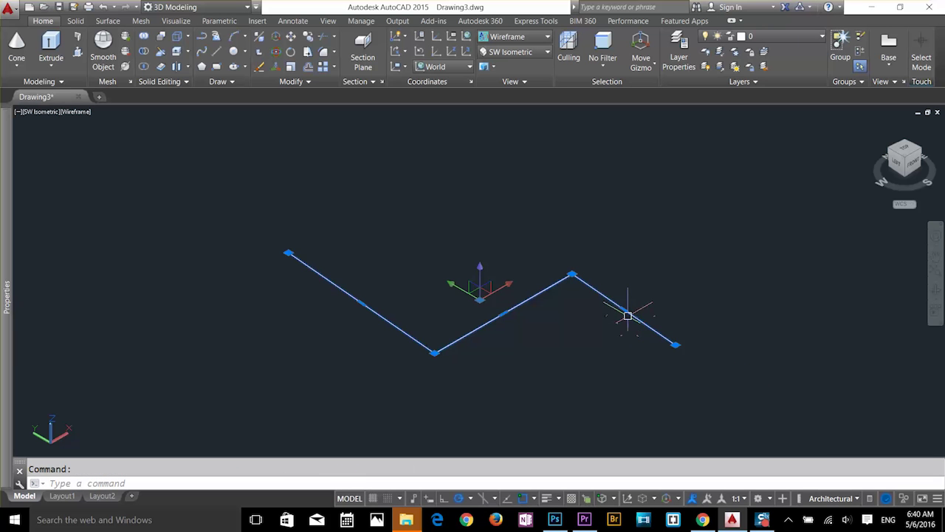
mouse_move(623, 309)
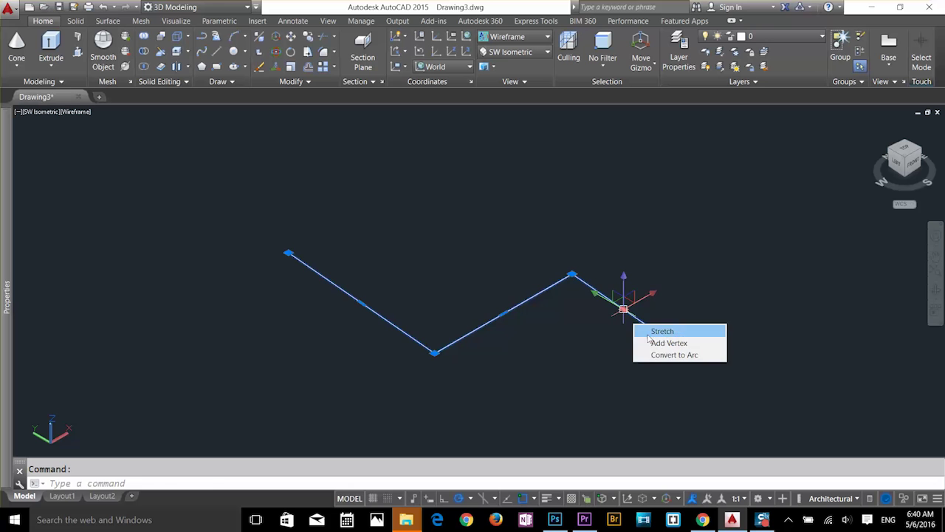
left_click(658, 355)
left_click(653, 296)
key("Escape")
- Place the UCS origin at the polyline's start point, with the X axis roughly along the first segment
scroll(303, 257, "up", 5)
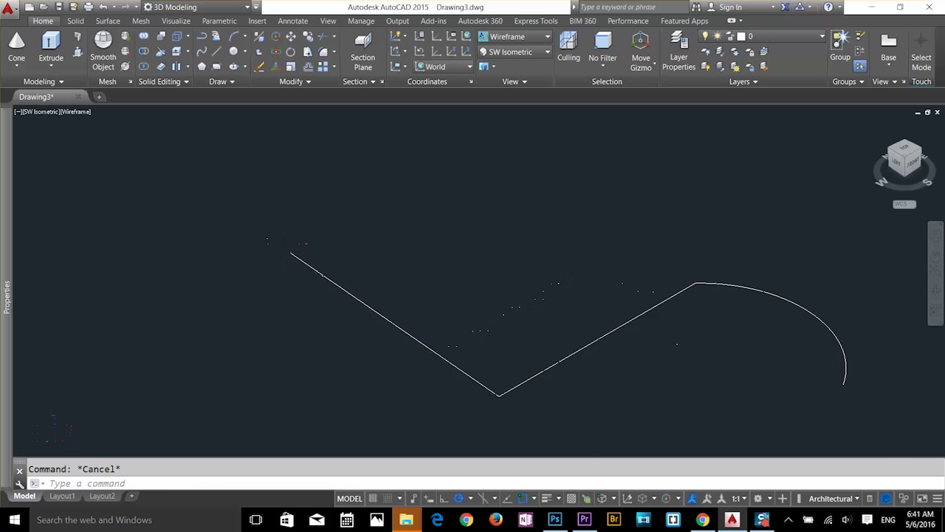
middle_click_drag(323, 260, 394, 268)
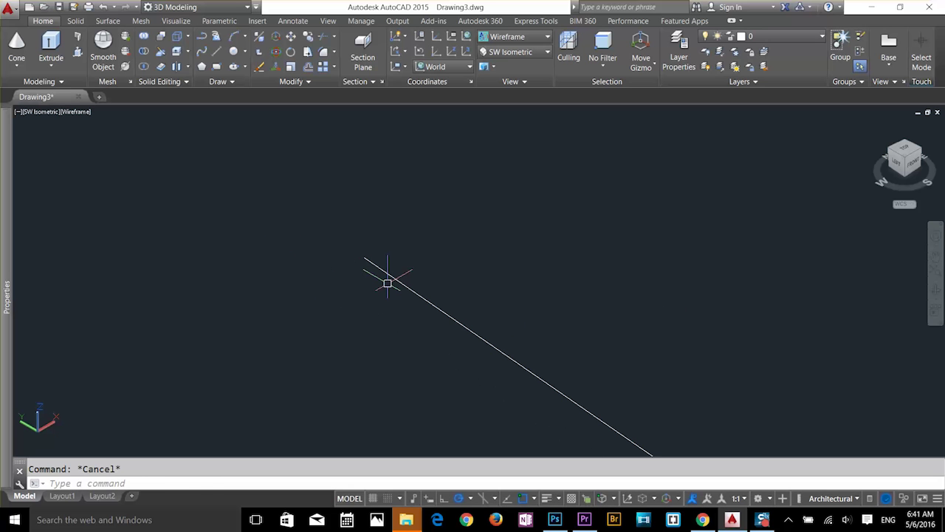
type("ucs")
key("Return")
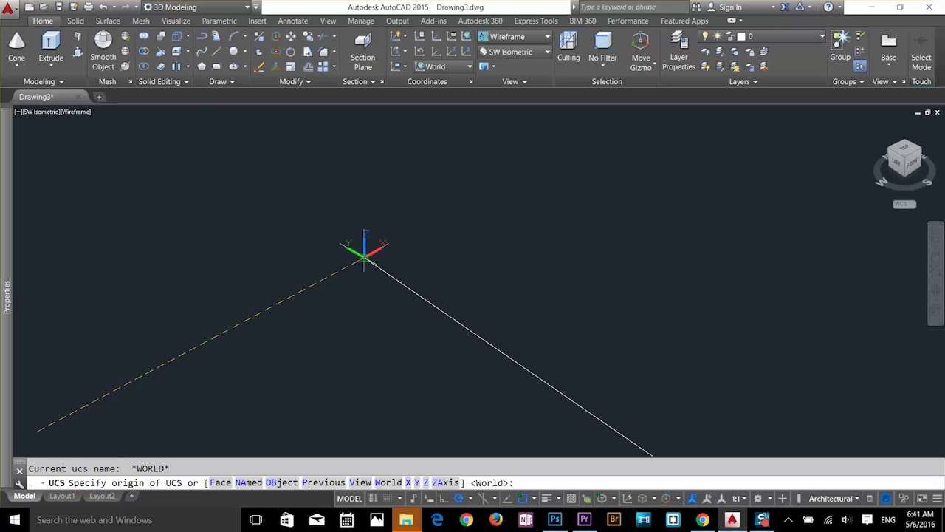
left_click(364, 257)
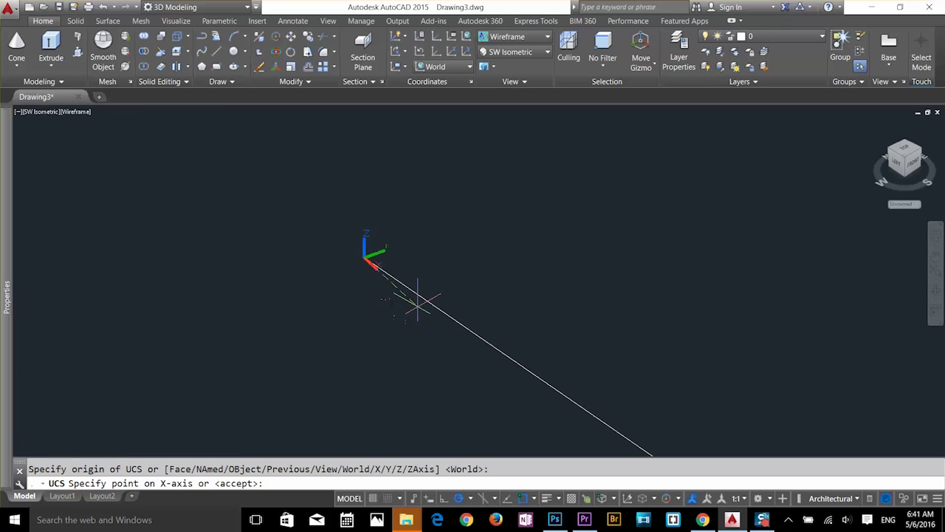
left_click(416, 275)
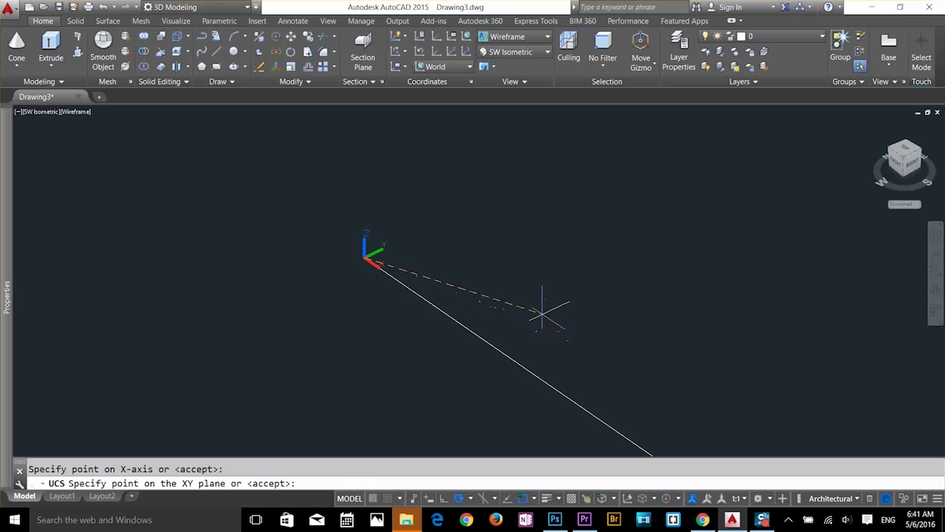
key("Return")
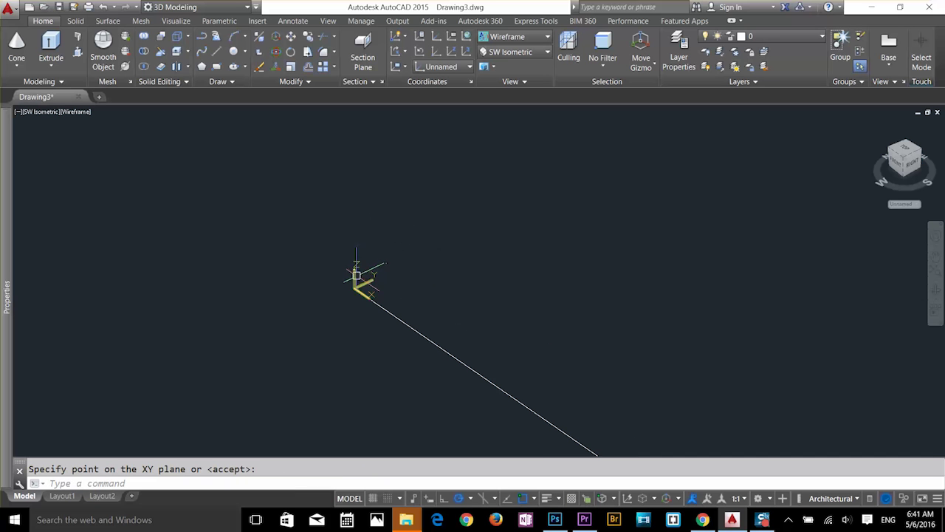
- Redirect the UCS Z axis along the polyline's first segment using the UCS icon's Z-axis grip
left_click(354, 275)
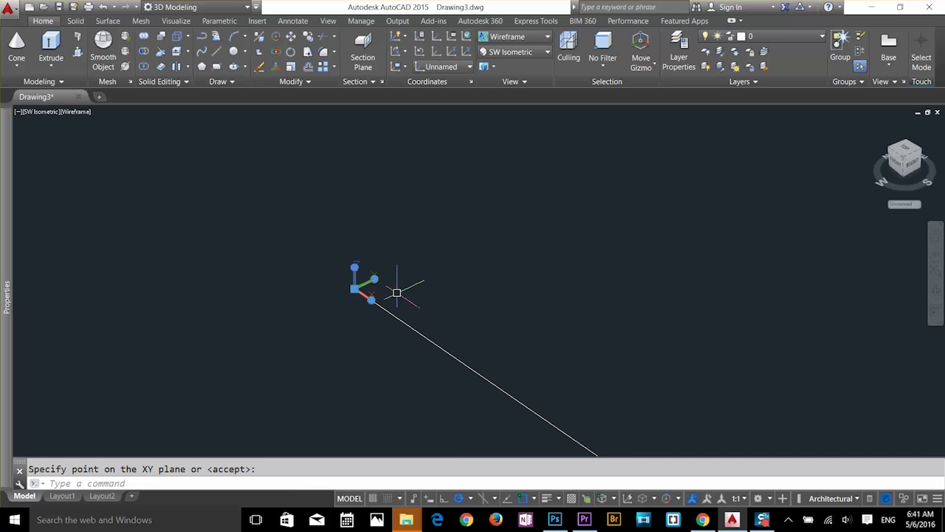
mouse_move(355, 269)
left_click(399, 285)
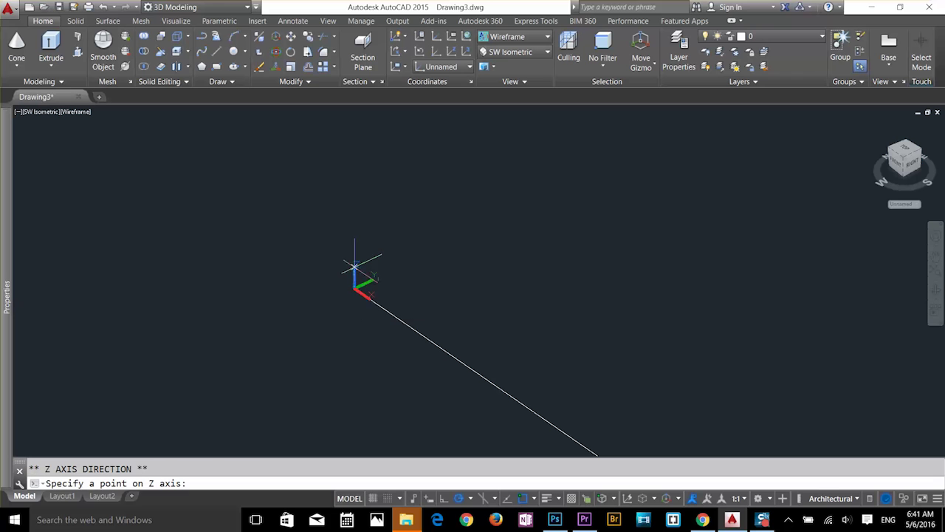
left_click(407, 322)
key("Escape")
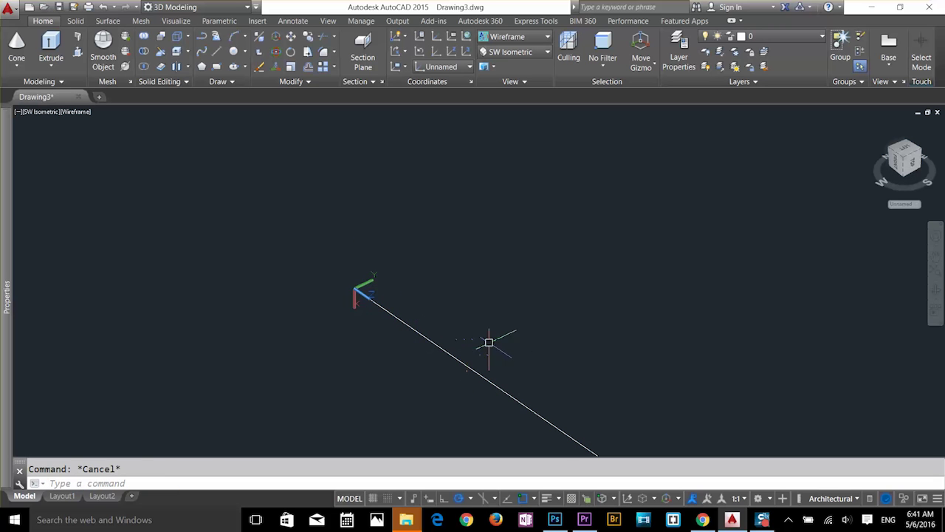
- Draw a small circle centred on the polyline's start point, perpendicular to its first segment
scroll(369, 295, "up", 5)
scroll(269, 248, "up", 5)
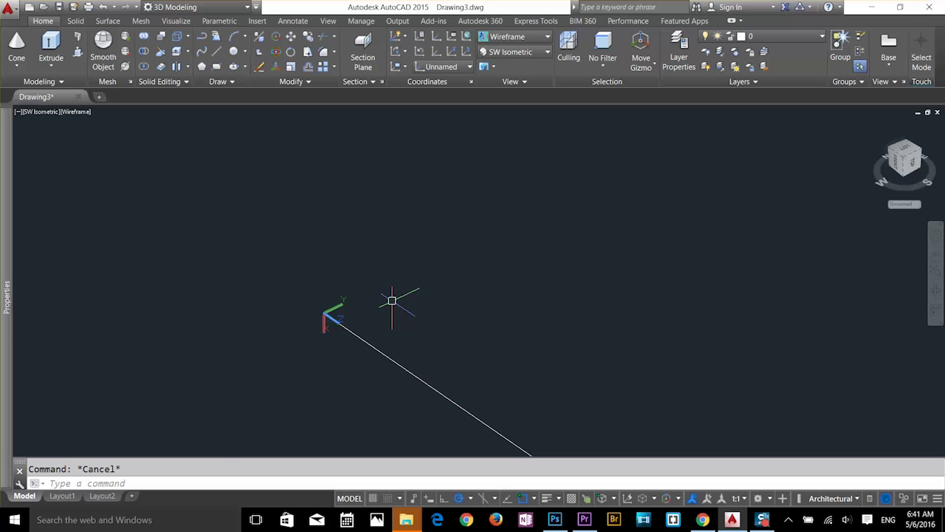
type("re")
key("Escape")
type("c")
key("Return")
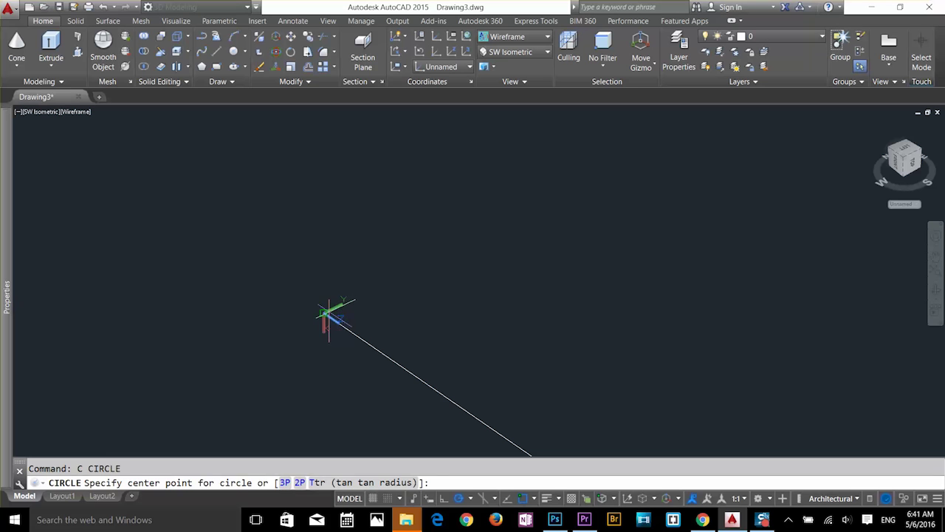
left_click(328, 315)
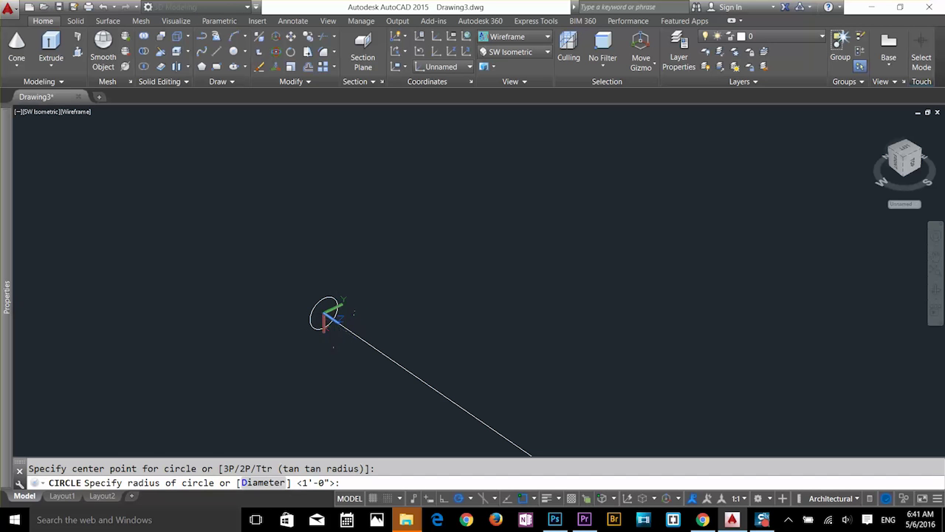
- Undo the last extrusion, keeping the circle at the polyline's start
key("Escape")
type("u")
key("Return")
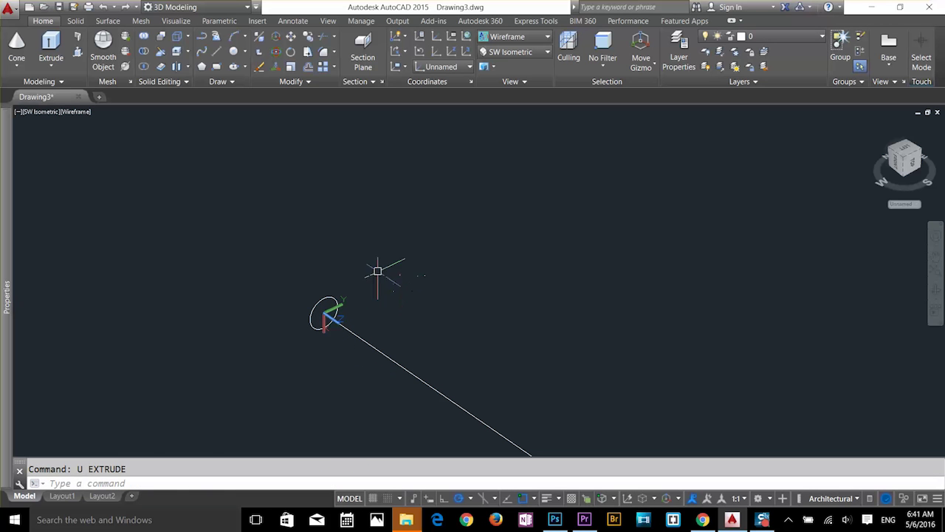
- Extrude the circle into a solid along the polyline using the Path option
left_click(51, 48)
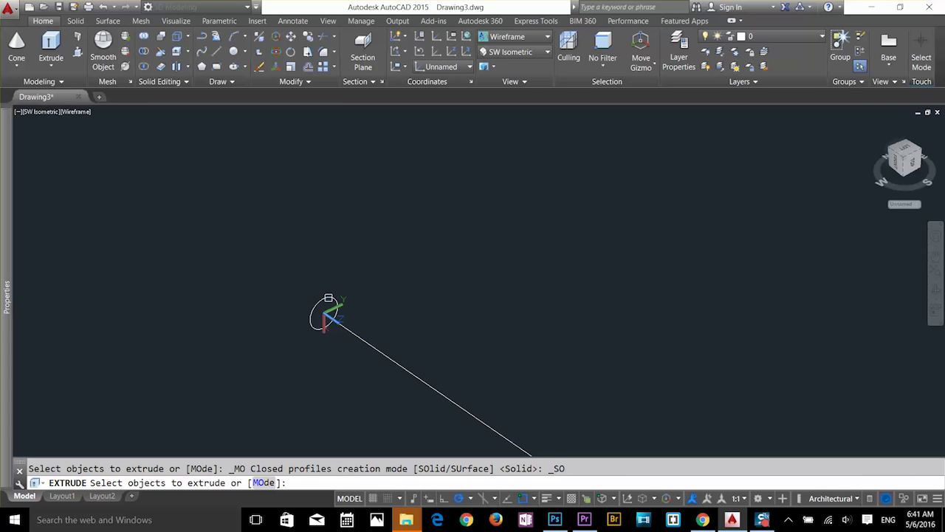
left_click(329, 299)
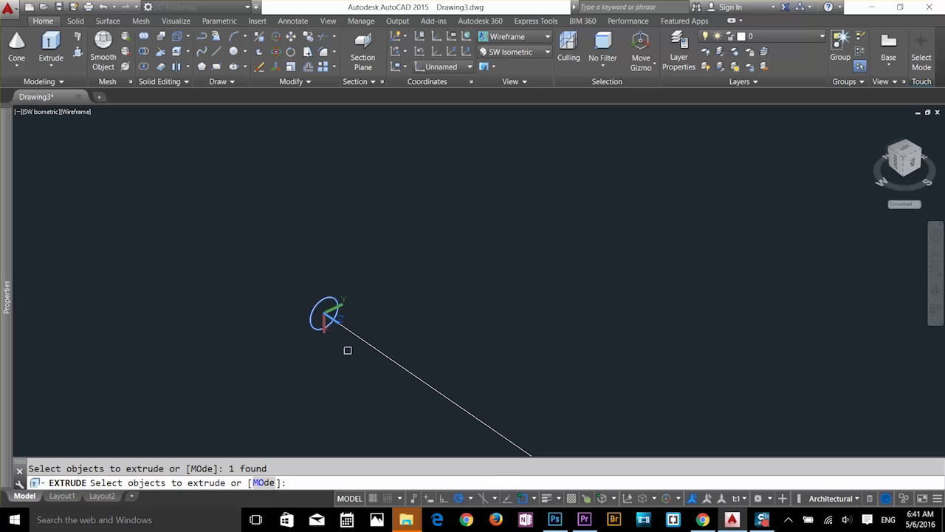
key("Return")
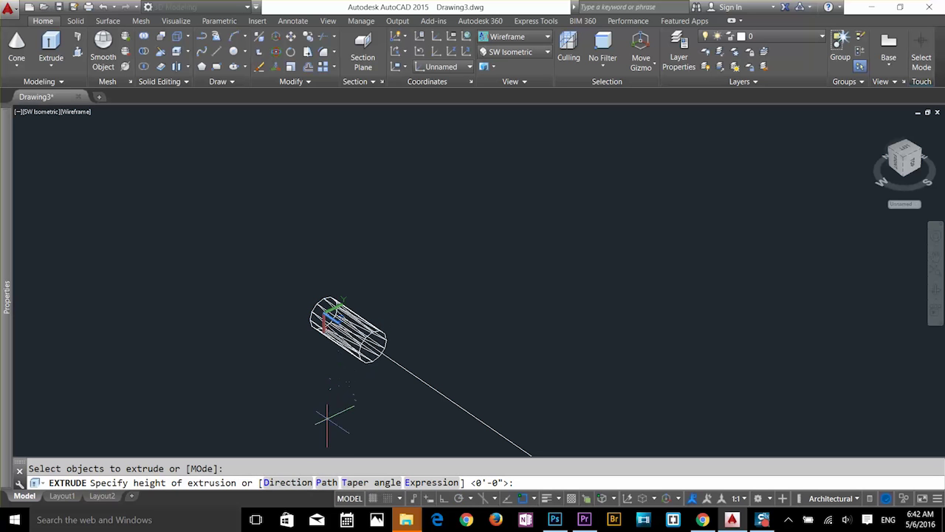
left_click(327, 482)
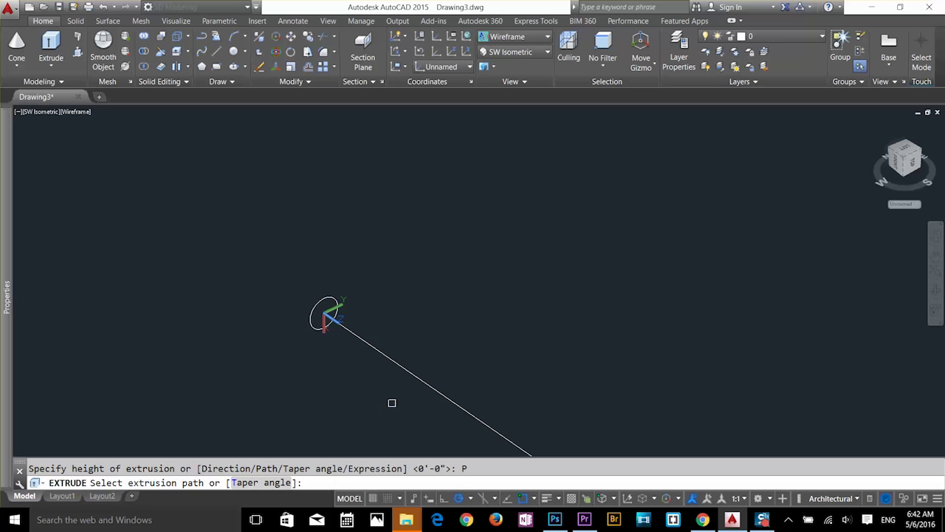
middle_click_drag(392, 402, 328, 265)
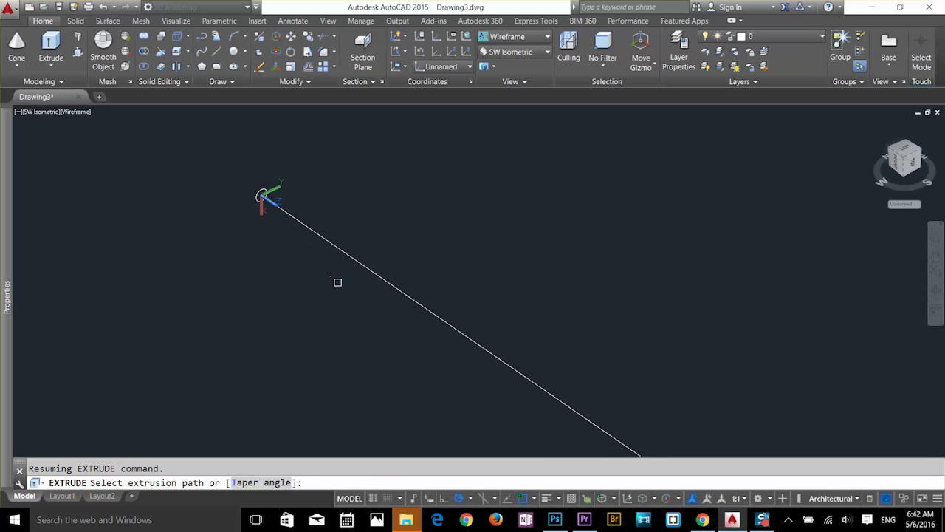
scroll(340, 285, "down", 3)
left_click(355, 282)
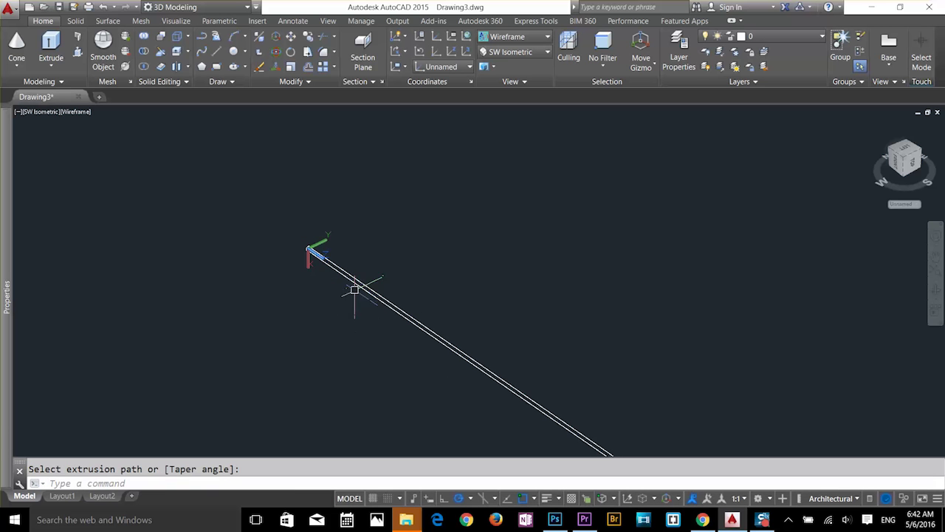
- Set the visual style to Shaded to view the solid extruded along the polyline
scroll(408, 336, "down", 5)
middle_click_drag(388, 317, 286, 180)
scroll(396, 289, "down", 5)
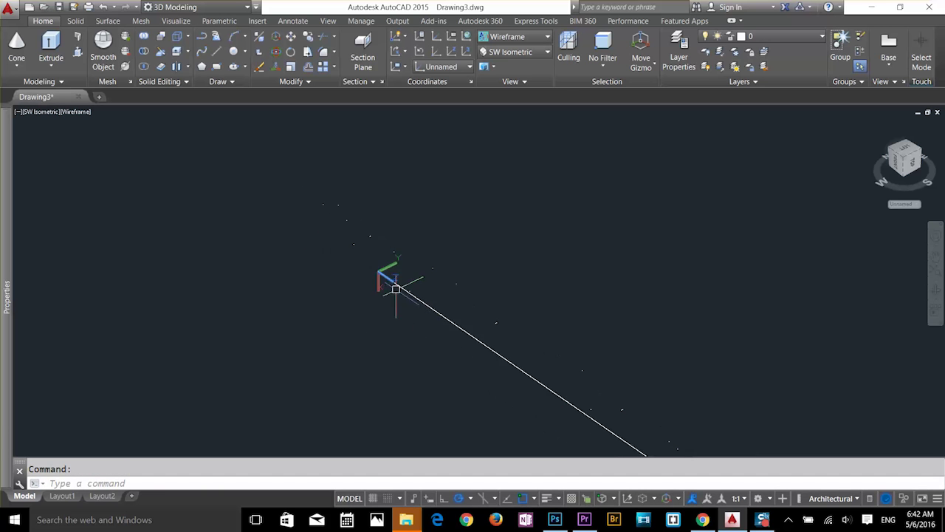
scroll(396, 289, "down", 3)
scroll(665, 355, "up", 5)
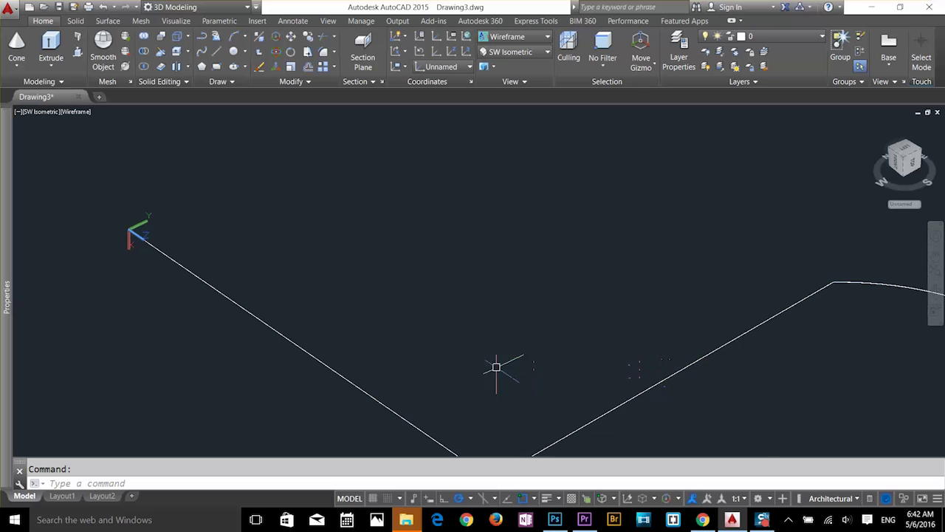
middle_click_drag(497, 367, 734, 383)
scroll(391, 232, "up", 5)
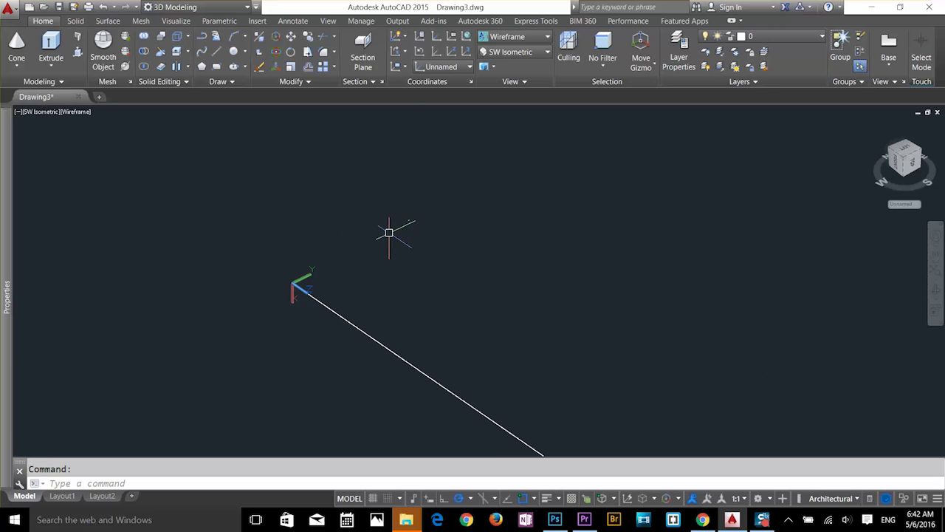
left_click(513, 36)
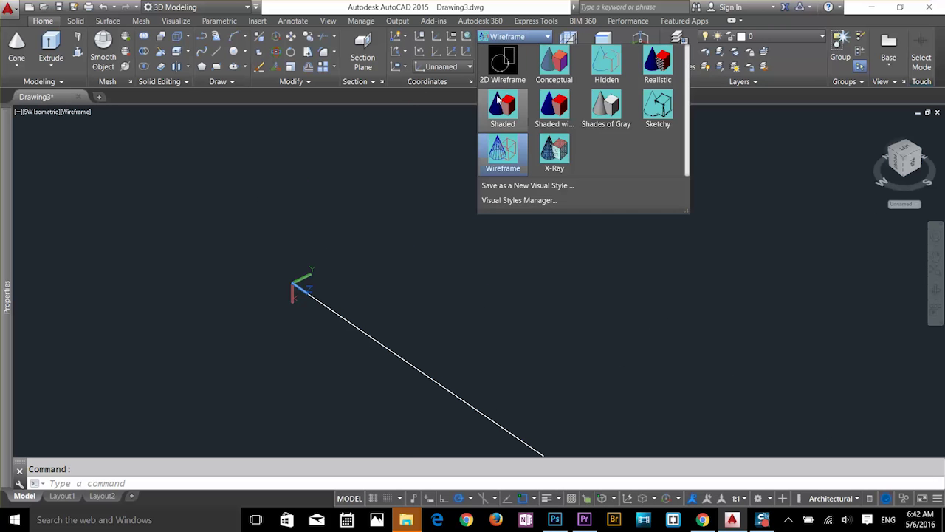
left_click(499, 103)
scroll(319, 291, "up", 4)
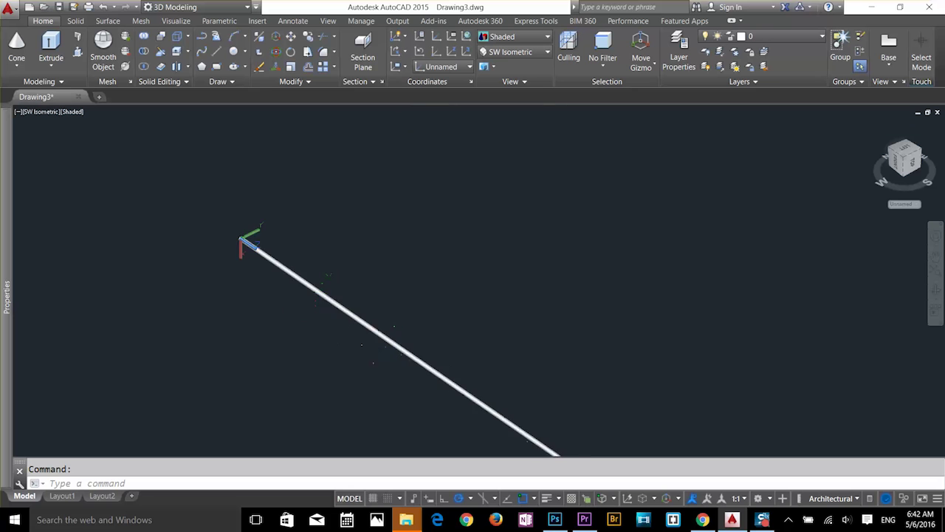
- Examine the shaded pipe along its curved end, and erase the existing objects to clear the drawing
scroll(262, 249, "down", 6)
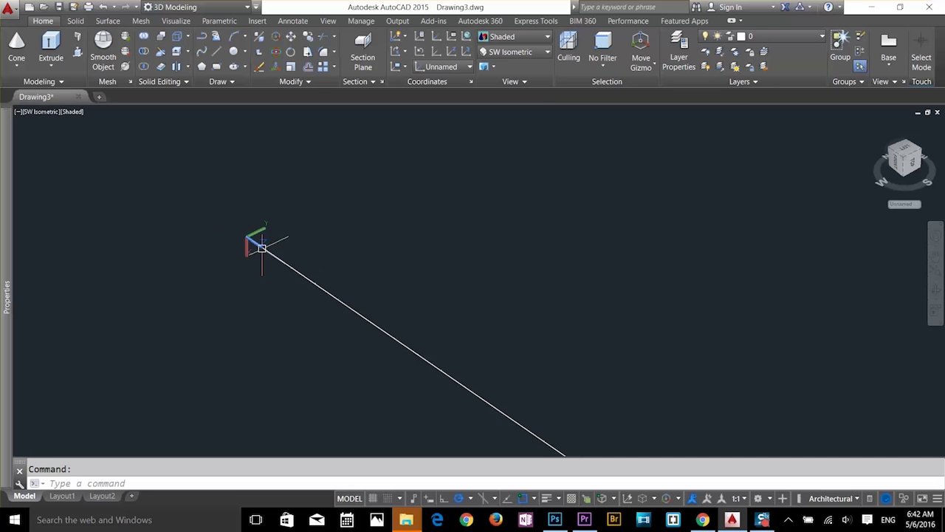
middle_click_drag(522, 338, 348, 253)
left_click(531, 237)
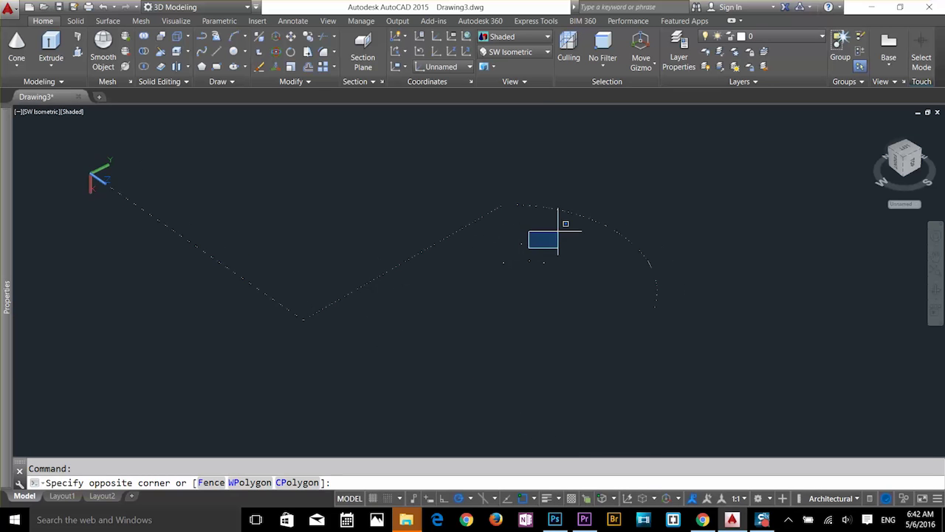
scroll(566, 264, "up", 6)
middle_click_drag(616, 200, 561, 292)
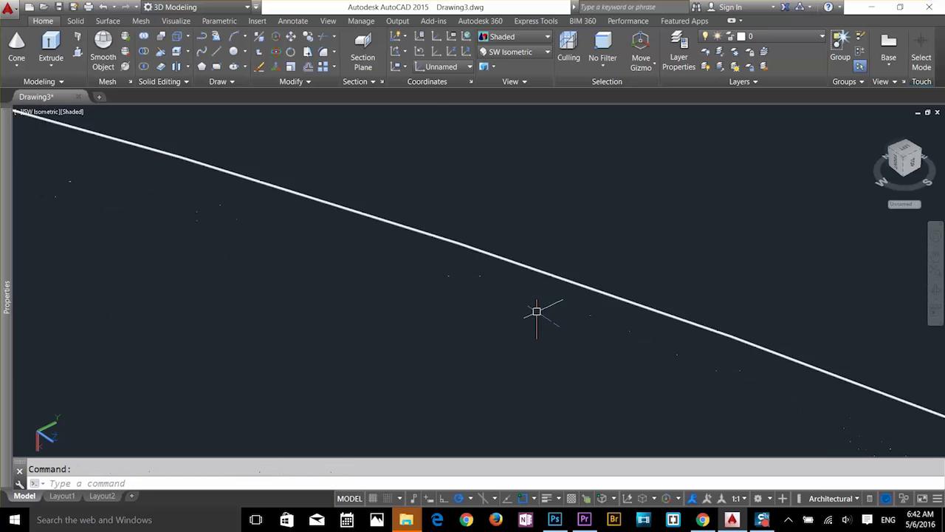
key("Delete")
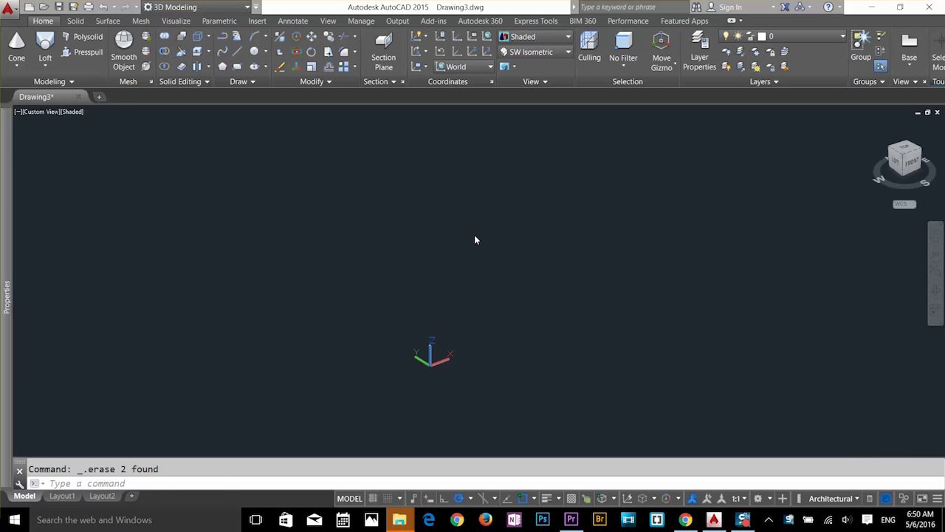
- Draw two separate, roughly parallel lines of similar length, spaced apart along the X direction
type("l")
key("Return")
left_click(487, 260)
left_click(604, 332)
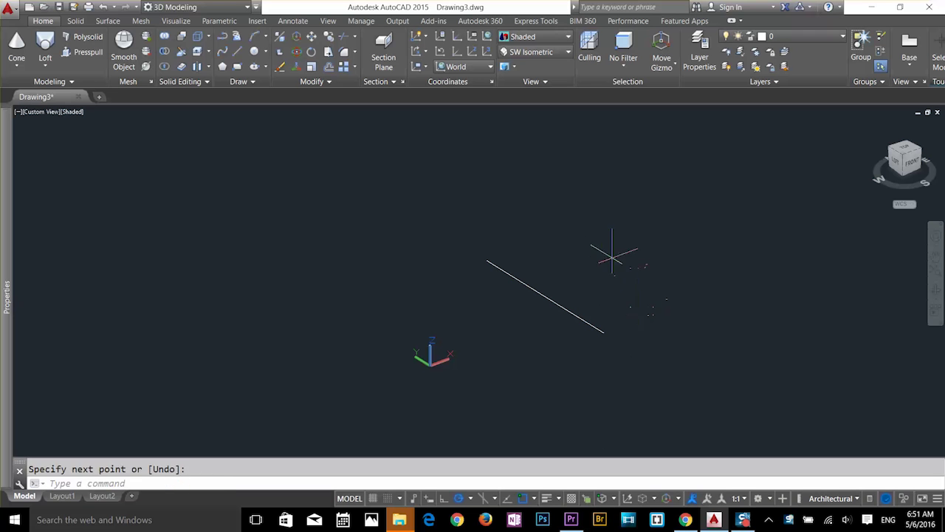
key("Return")
left_click(581, 223)
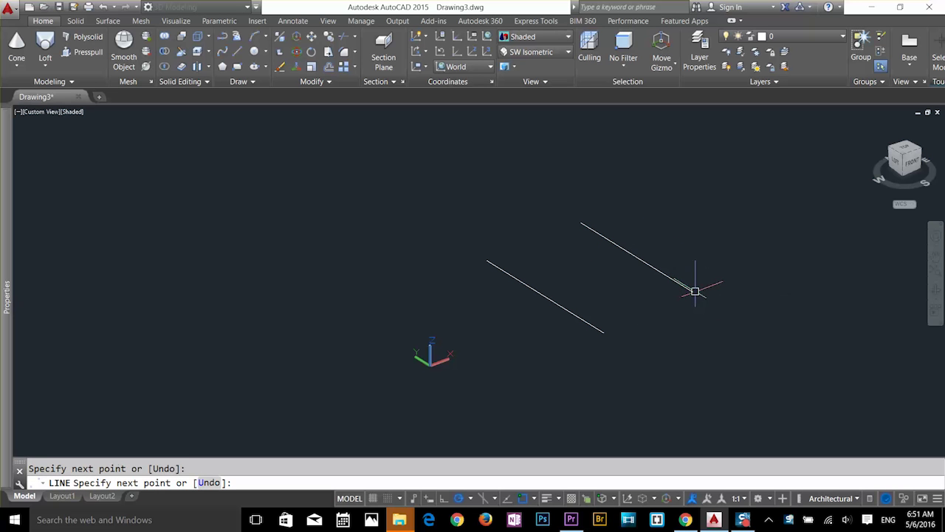
key("Return")
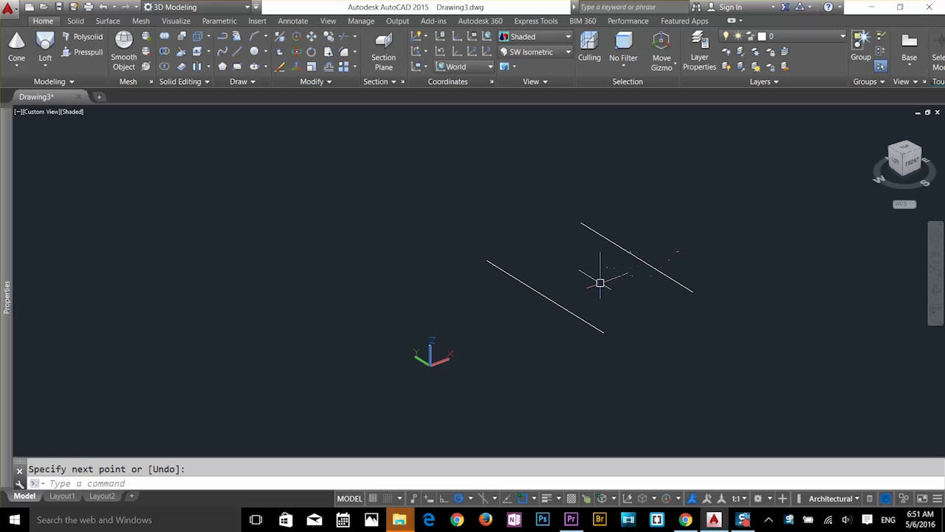
- Loft a surface between the two lines using the Cross sections only option
left_click(45, 46)
left_click(545, 298)
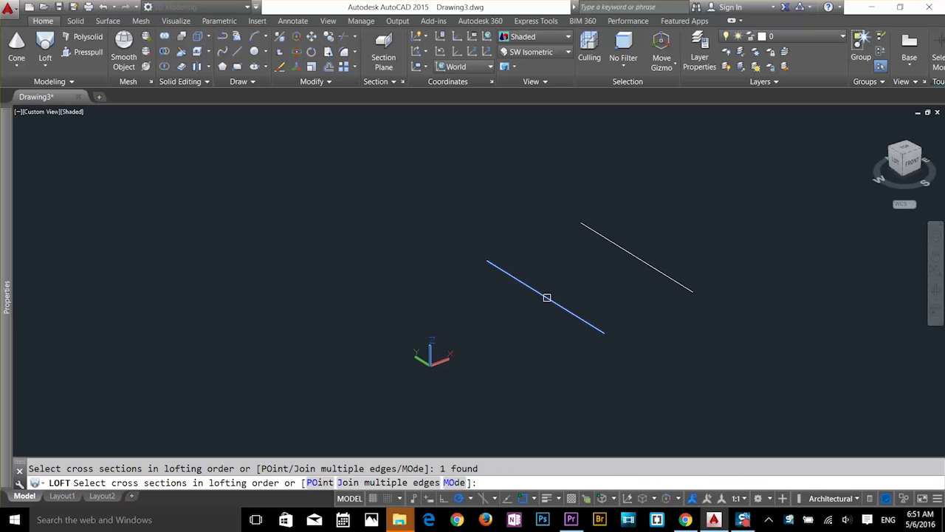
left_click(653, 266)
key("Return")
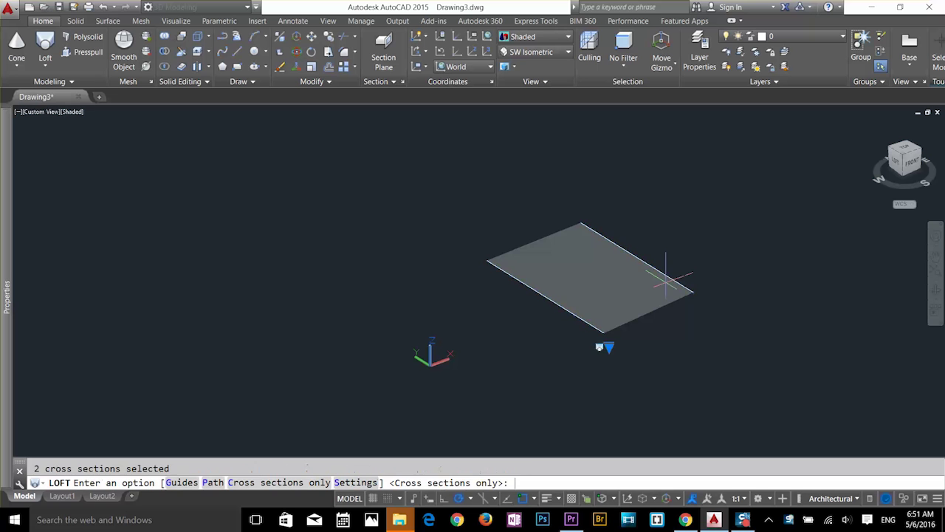
key("Return")
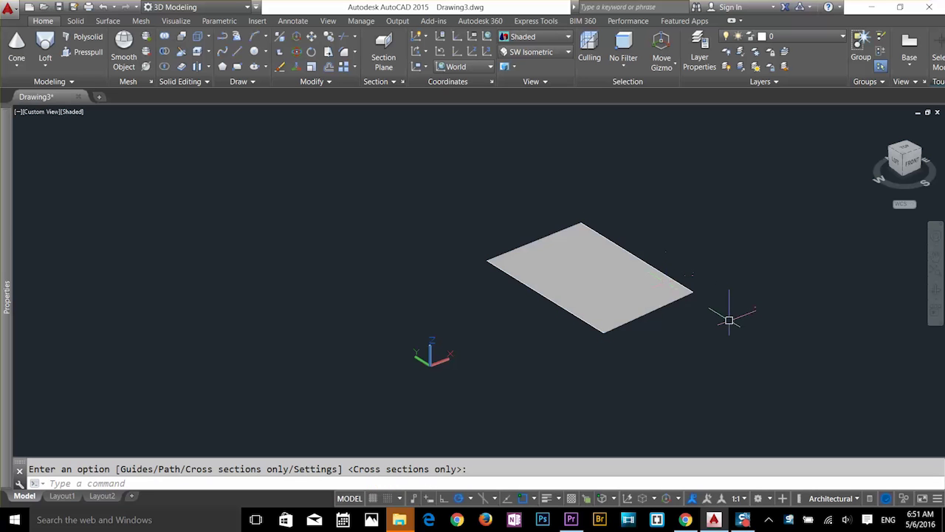
- Erase the lofted surface, keeping the two lines
scroll(730, 318, "up", 4)
scroll(635, 273, "down", 4)
key("Return")
middle_click_drag(604, 250, 633, 350)
left_click(630, 333)
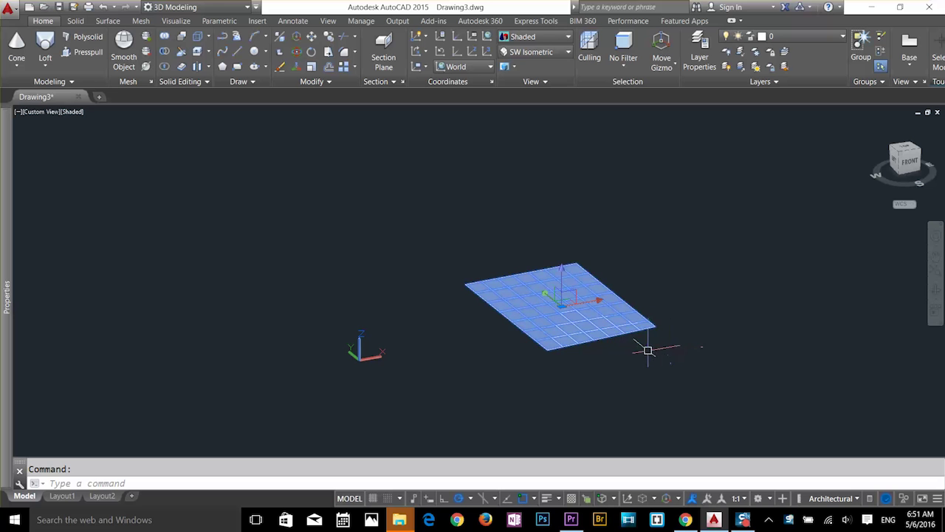
key("Delete")
- Shorten the second line by stretching both of its endpoints inward
left_click(640, 308)
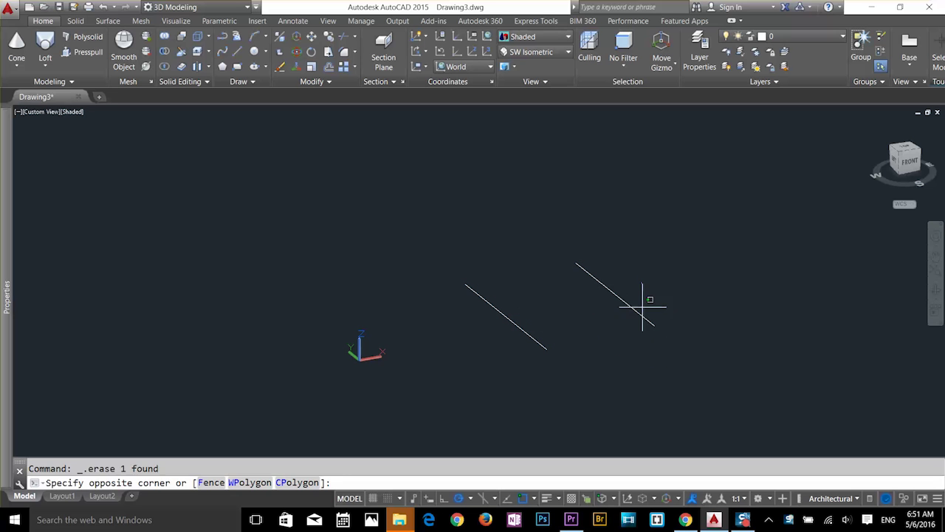
left_click(628, 321)
left_click(655, 325)
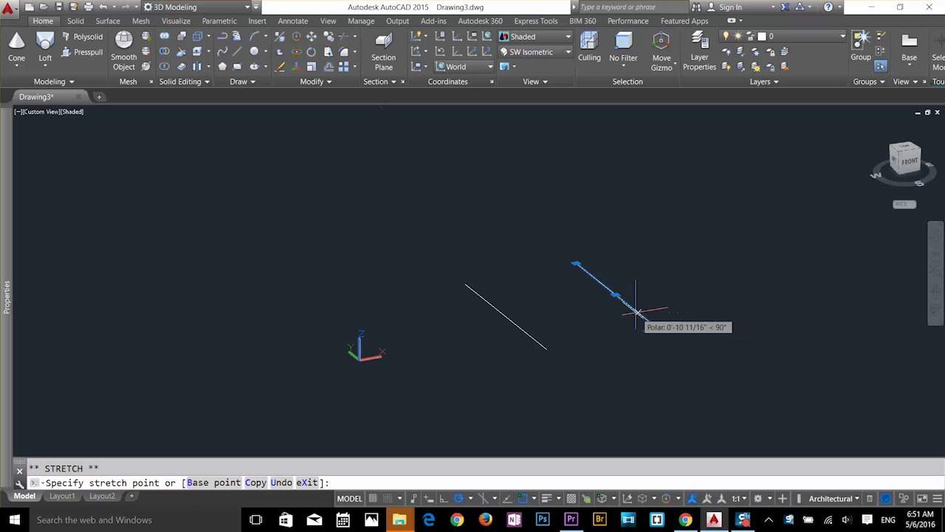
key("Escape")
key("Escape")
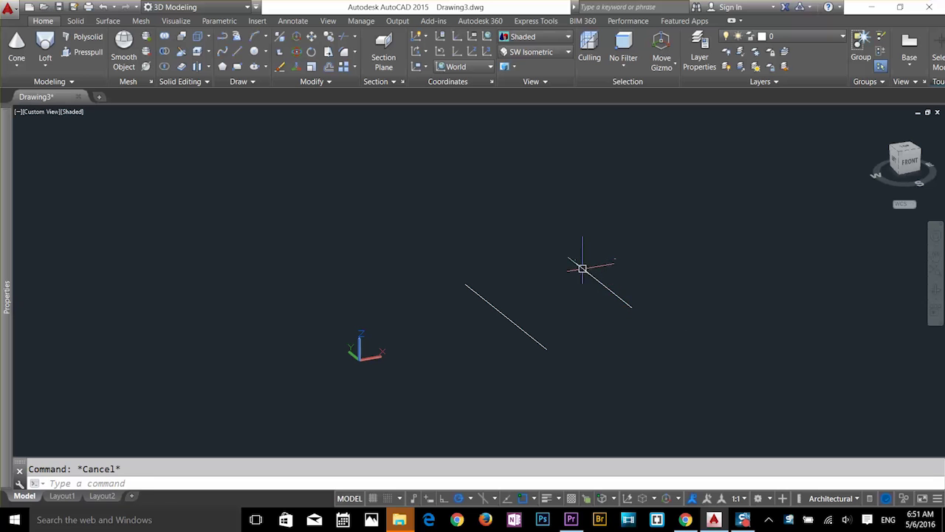
left_click(584, 267)
left_click(575, 263)
key("Escape")
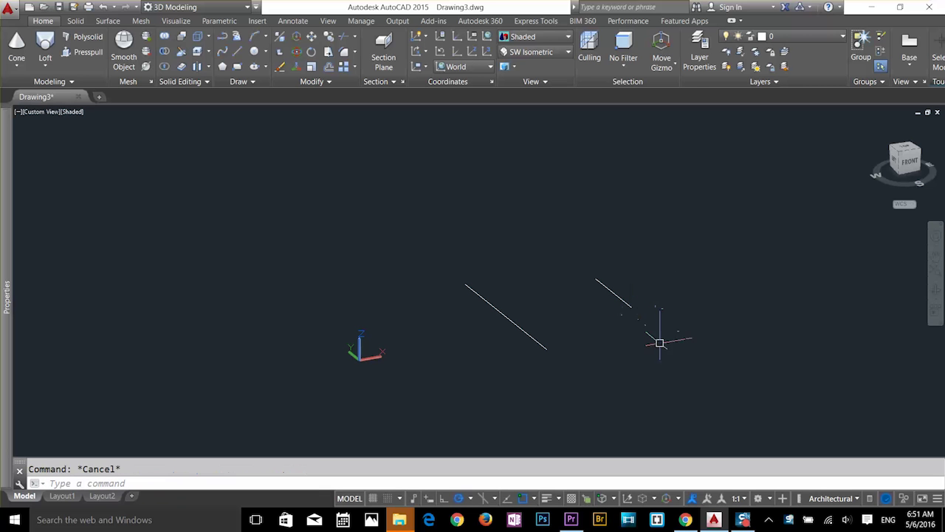
- Loft a tapering surface from the long line to the shortened line using cross sections only
left_click(45, 44)
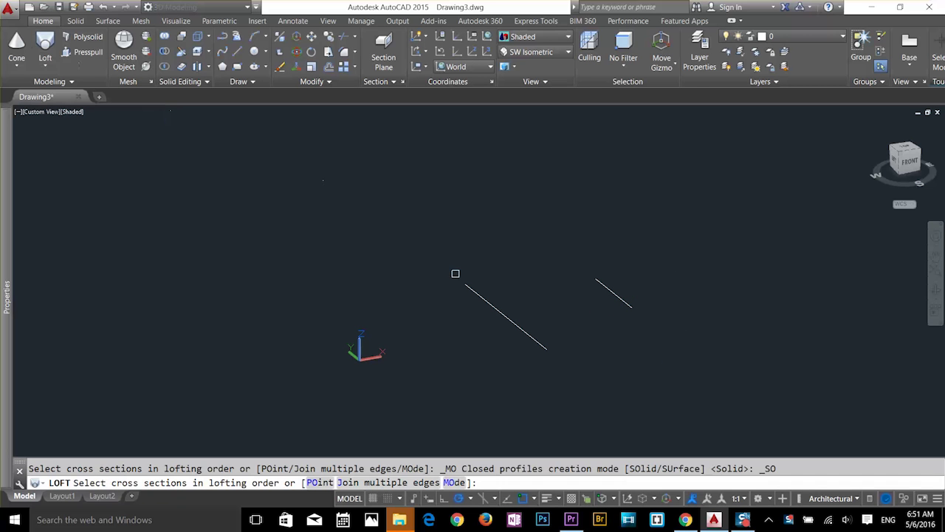
left_click(489, 303)
left_click(614, 293)
key("Return")
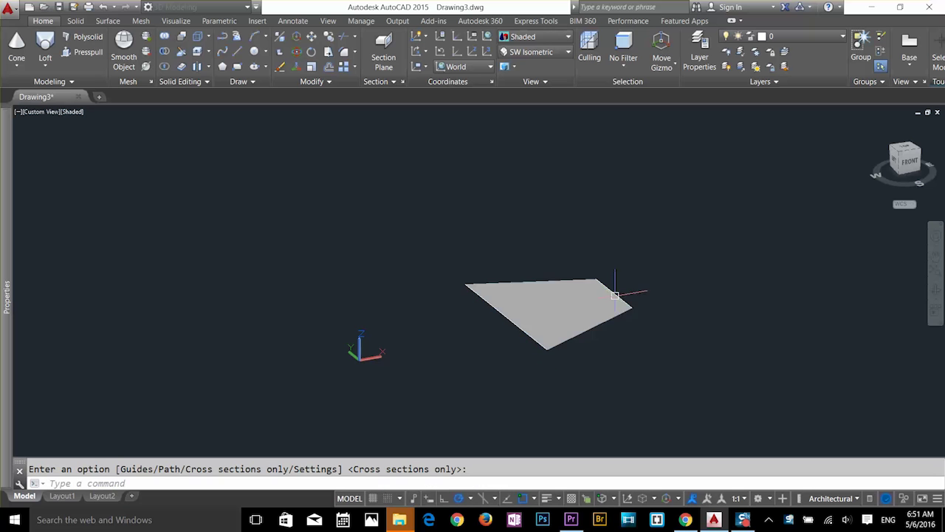
scroll(640, 311, "up", 3)
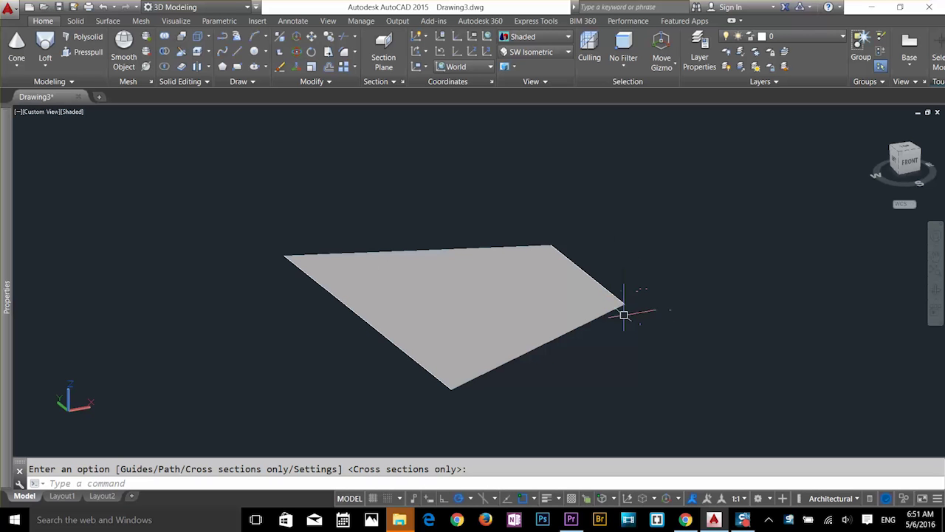
scroll(546, 282, "down", 4)
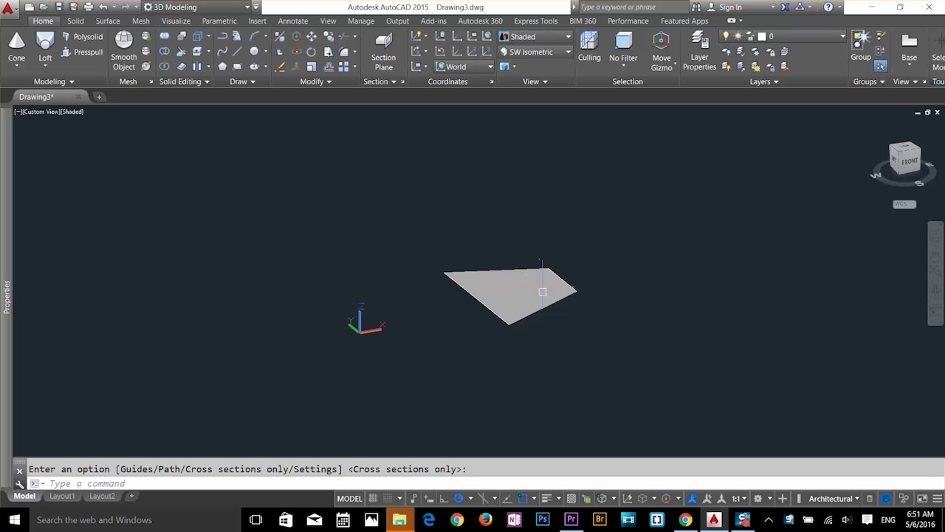
- Erase the tapering lofted surface together with both lines
key("Return")
left_click(610, 247)
left_click(460, 320)
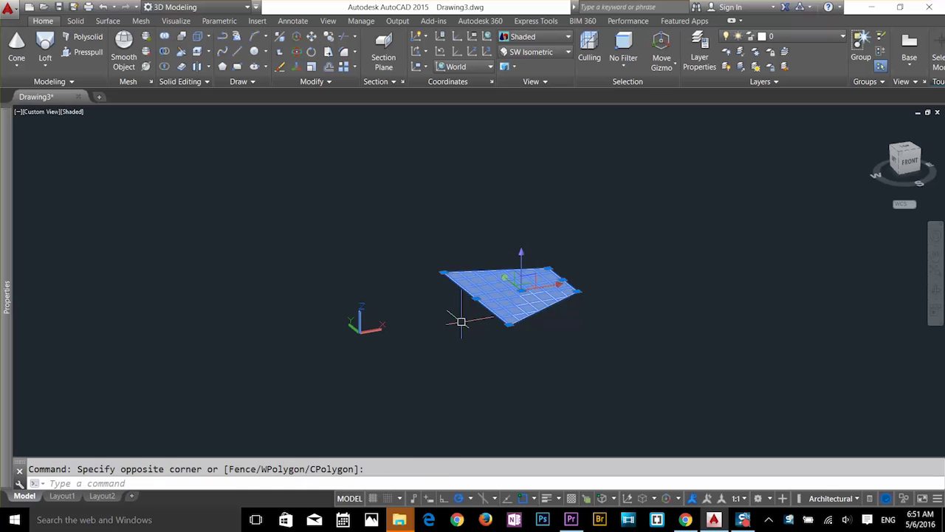
key("Delete")
key("Escape")
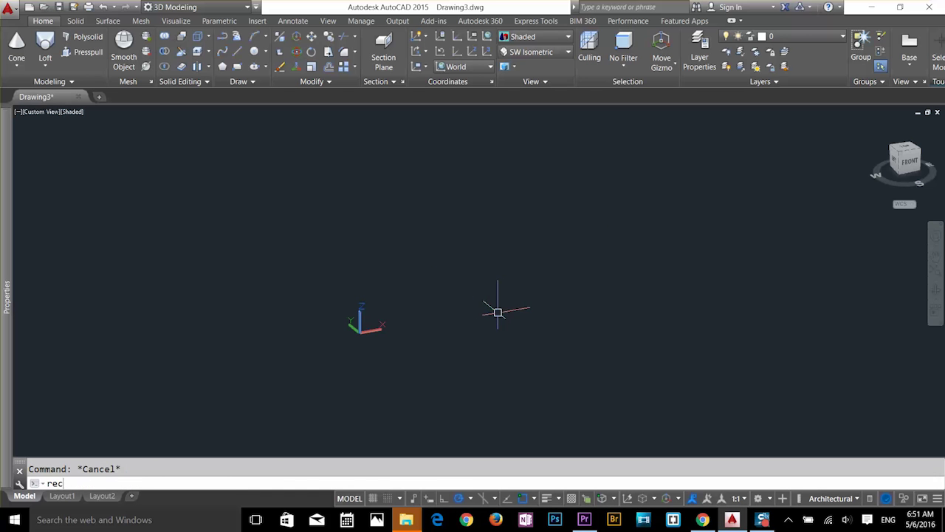
- Draw a long, narrow rectangle on the XY plane, stretched along the Y direction
key("Return")
left_click(473, 267)
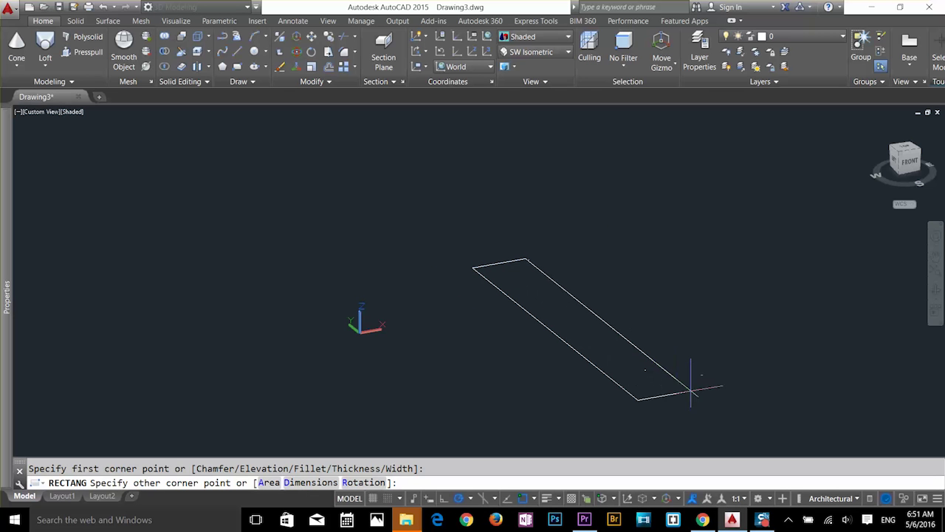
left_click(703, 399)
key("Escape")
- Copy the rectangle straight up along the Z axis, using the midpoint of its short front edge as base point
type("co")
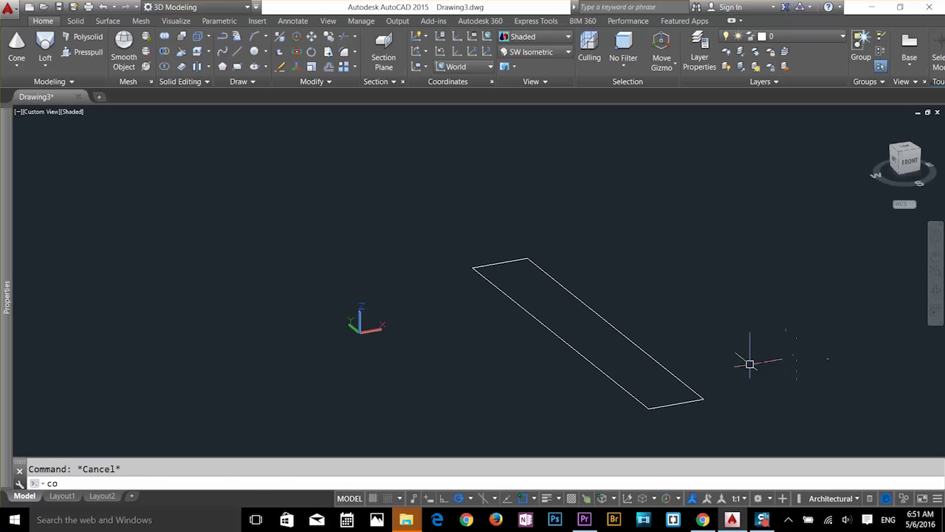
key("Return")
left_click(675, 394)
left_click(668, 403)
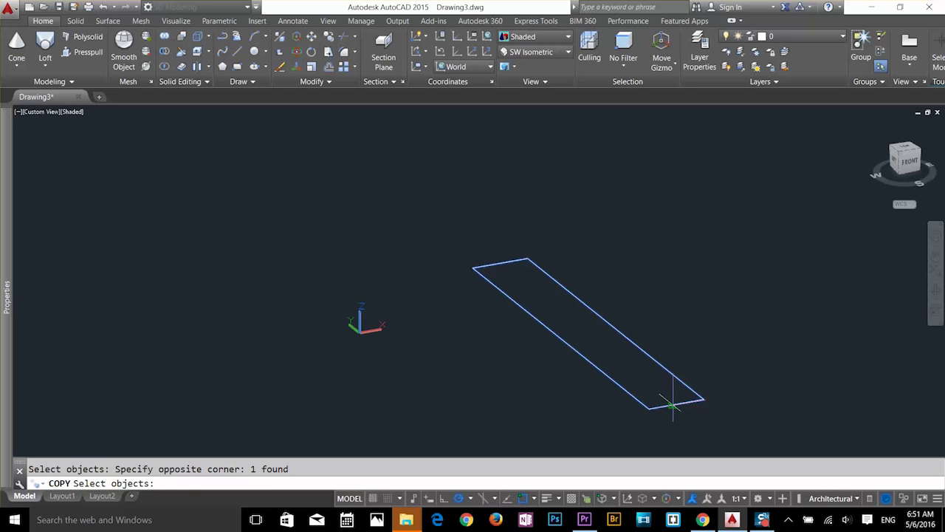
key("Return")
left_click(672, 403)
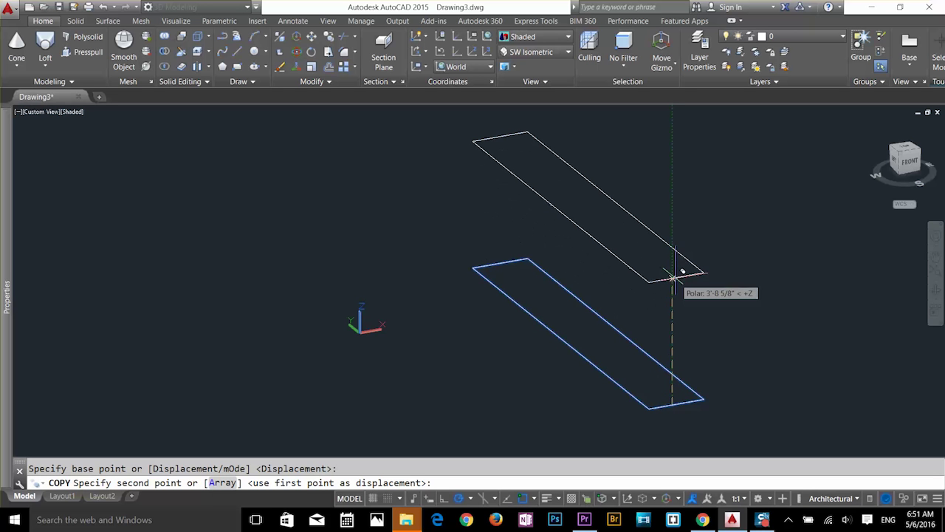
left_click(672, 260)
key("Escape")
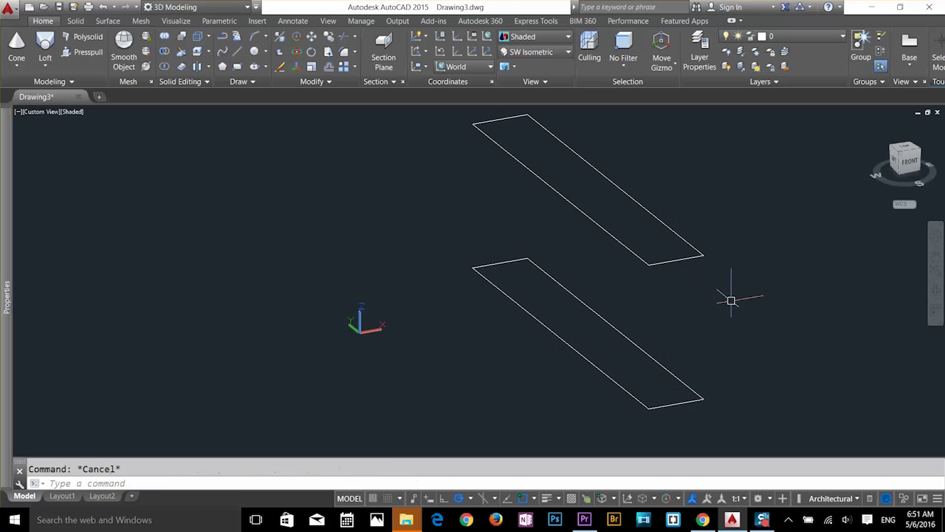
- Scale the upper rectangle by a factor of .5 about its front-left corner
type("sc")
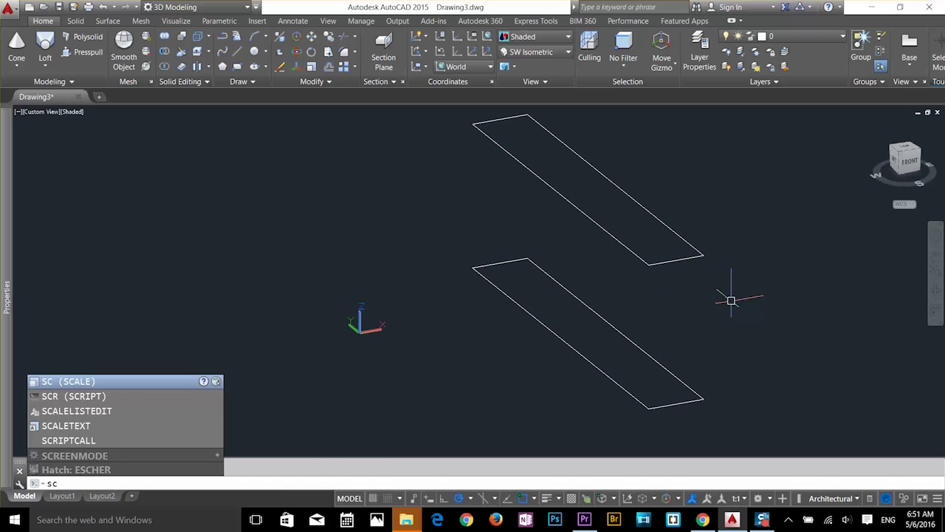
key("Return")
left_click(670, 260)
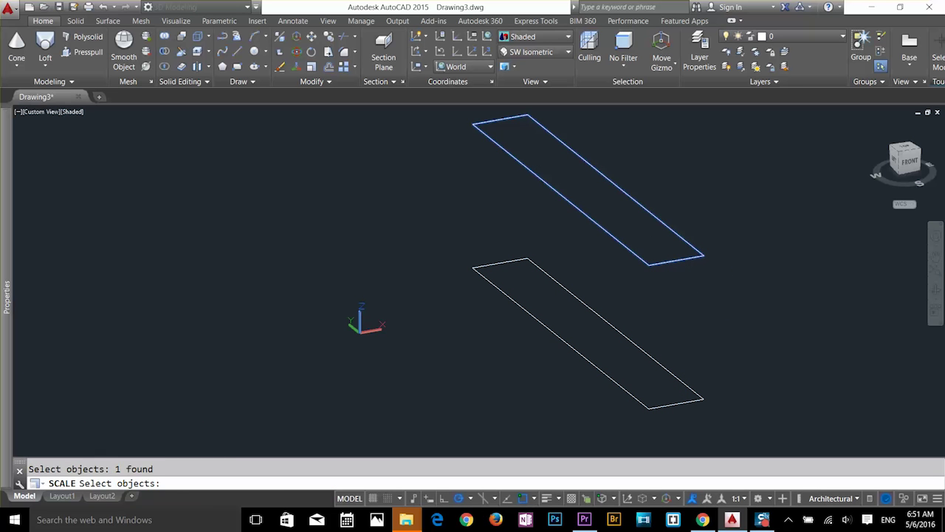
key("Return")
left_click(648, 265)
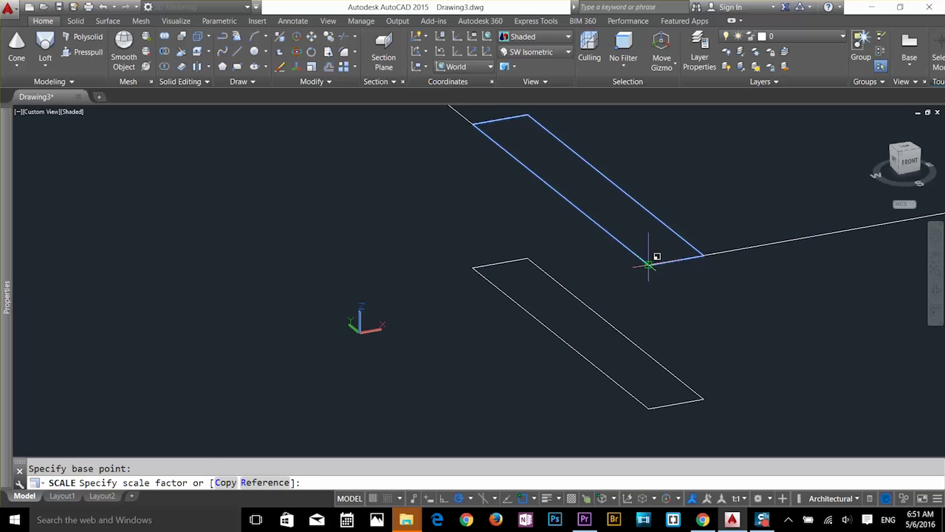
type(".5")
key("Return")
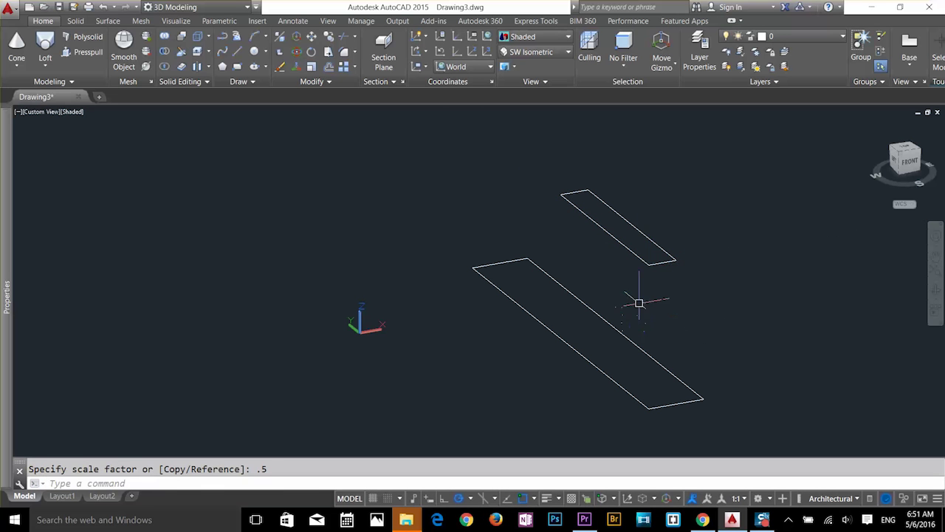
- Loft a solid from the large lower rectangle to the small upper rectangle, using cross sections only
middle_click_drag(640, 302, 542, 302)
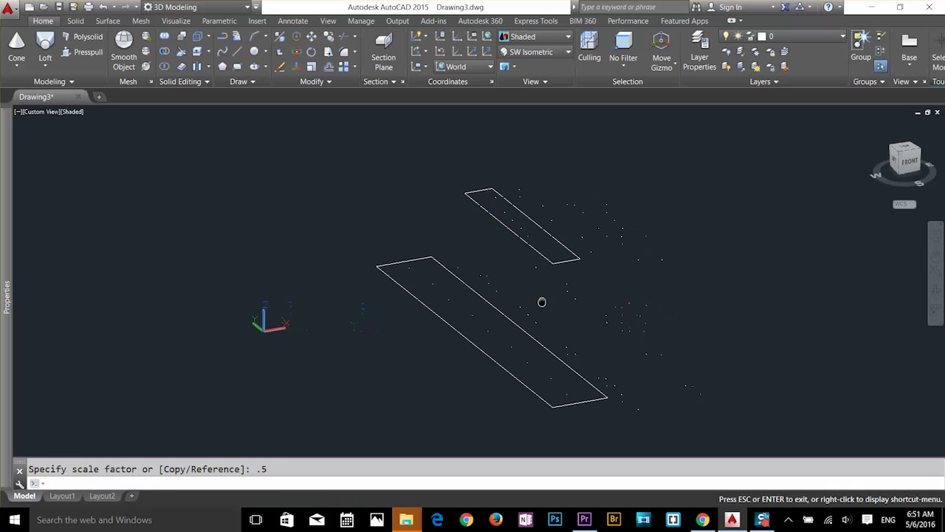
left_click(45, 43)
left_click(487, 358)
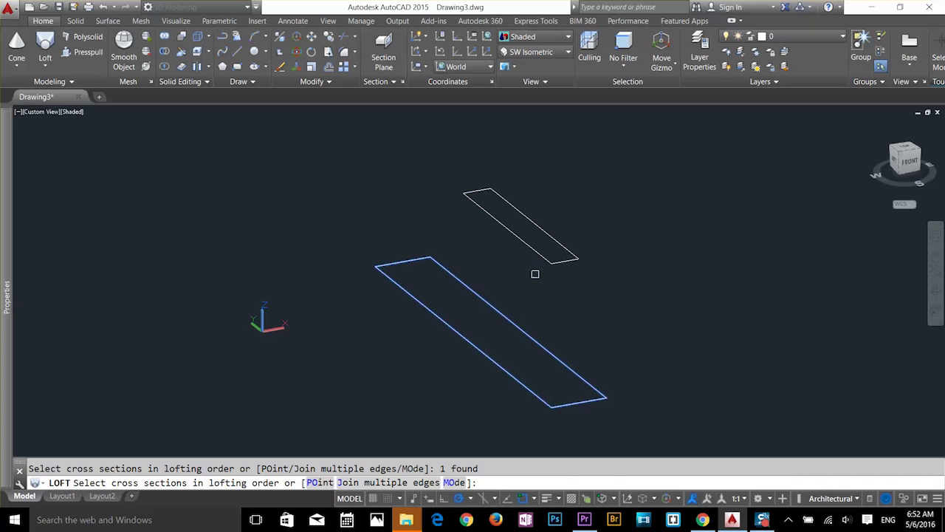
left_click(541, 256)
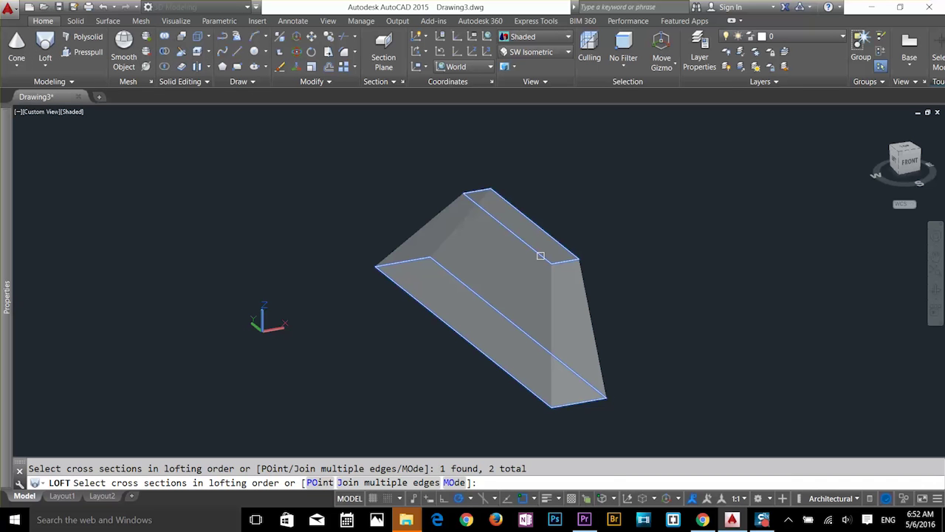
key("Return")
key("Return")
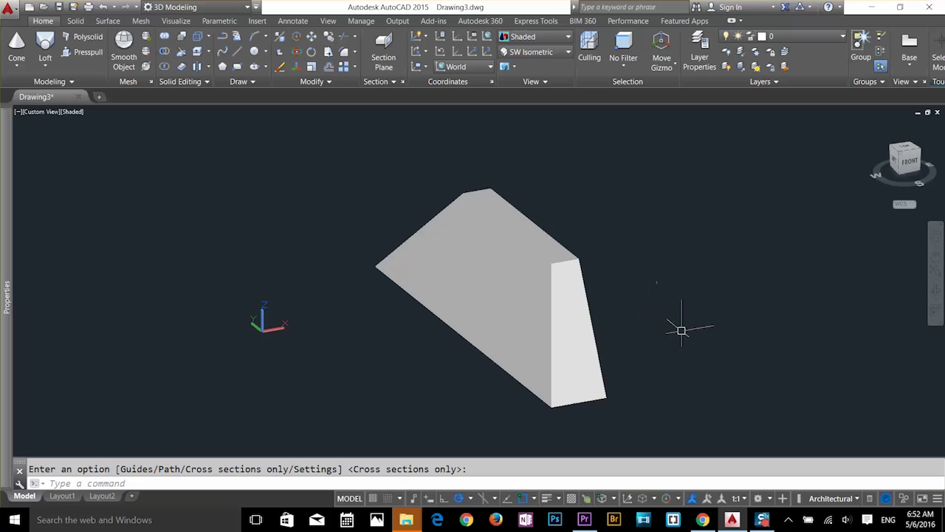
- View the lofted solid from other angles and erase it
mouse_move(690, 342)
middle_mouse_down("shift")
mouse_move(610, 300)
mouse_move(662, 344)
mouse_move(694, 353)
mouse_move(705, 337)
middle_mouse_up("shift")
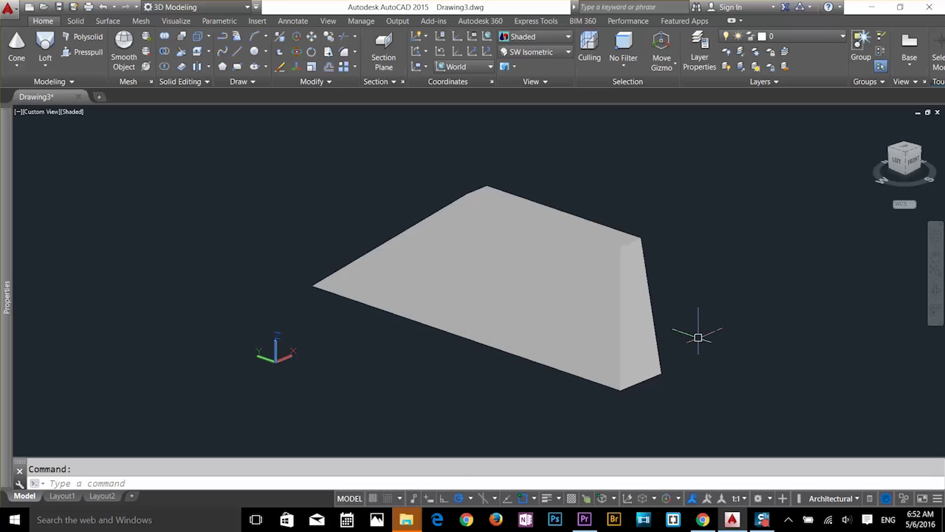
middle_click_drag(675, 310, 654, 289, "shift")
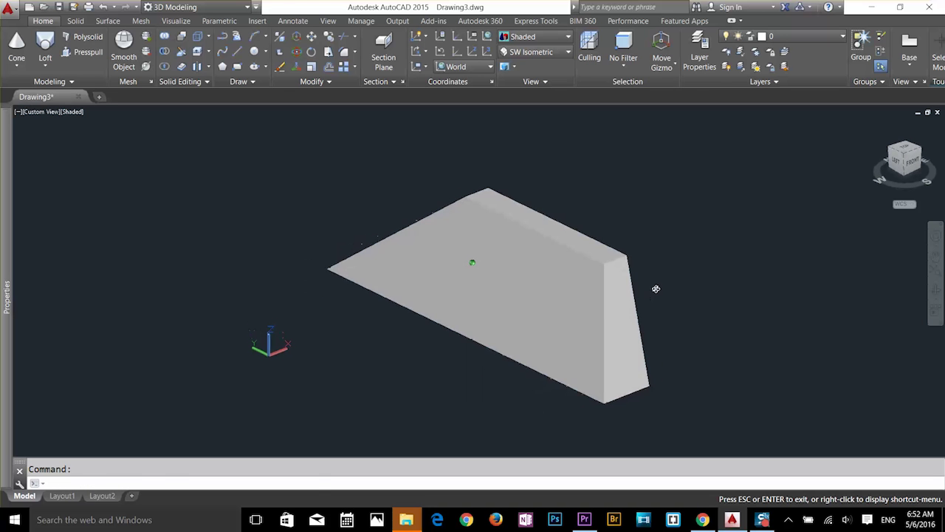
left_click(574, 323)
key("Delete")
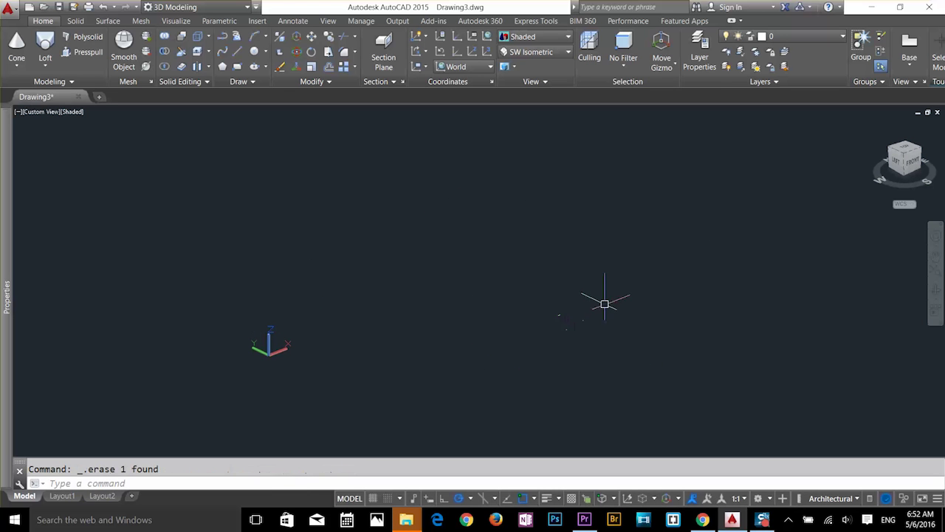
left_click(45, 64)
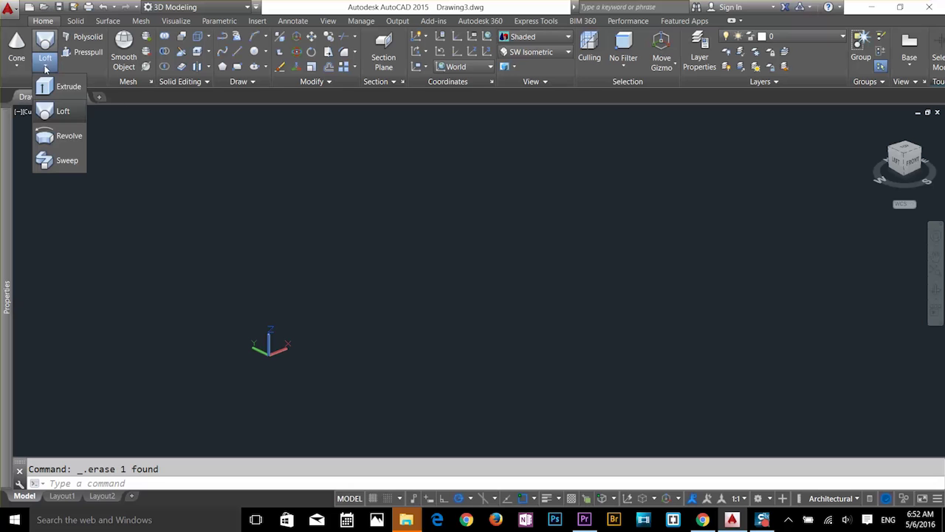
left_click(65, 137)
key("Escape")
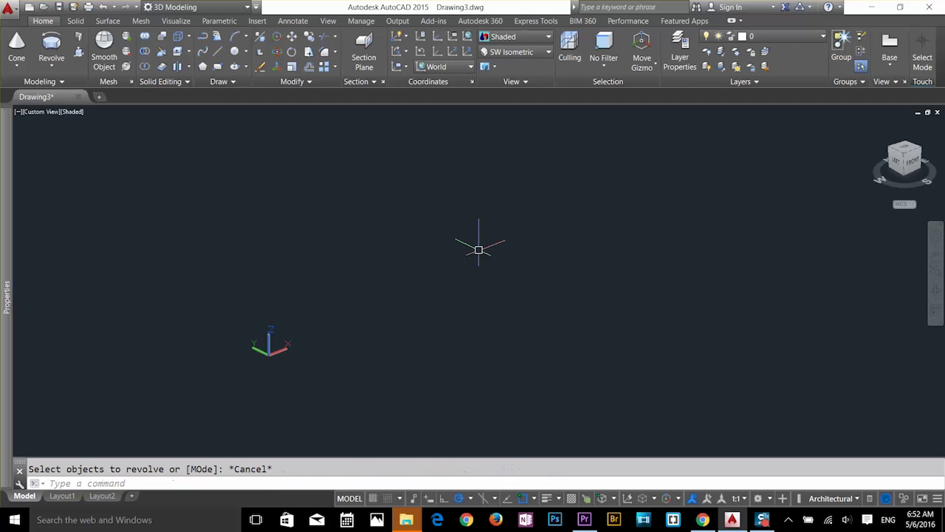
- Draw a single straight line along the Y direction and switch to the Top view
type("l")
key("Return")
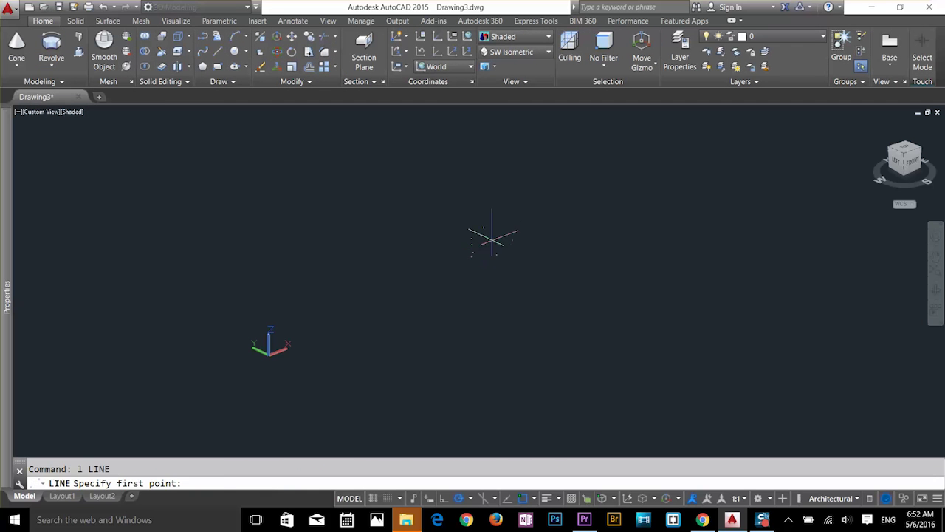
left_click(499, 227)
left_click(634, 305)
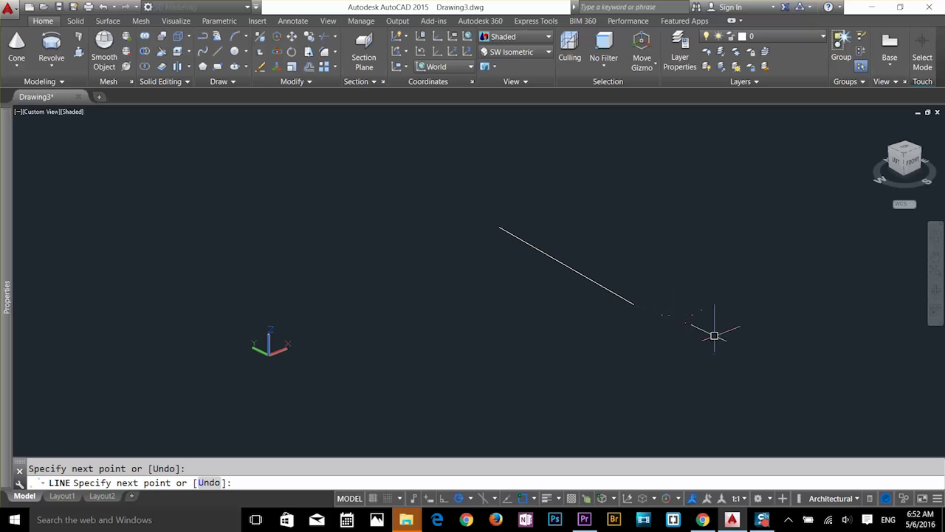
key("Escape")
left_click(516, 52)
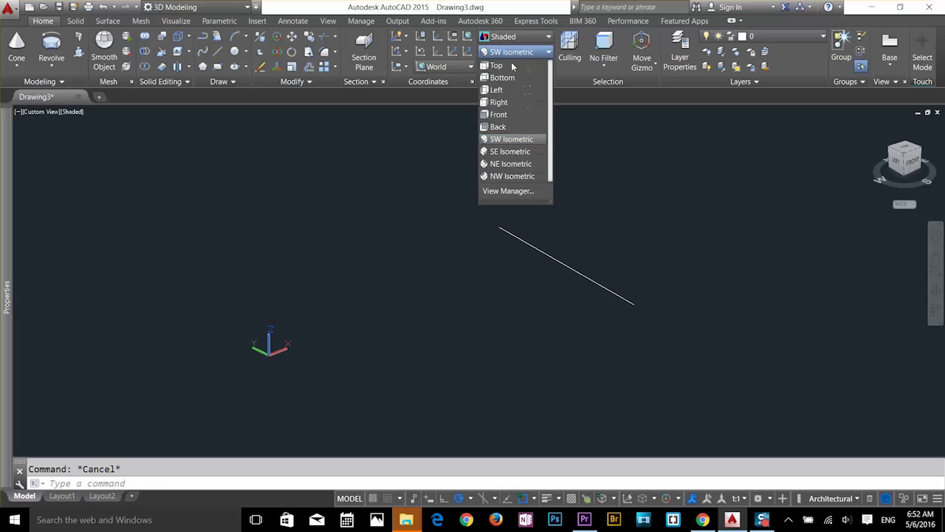
left_click(509, 65)
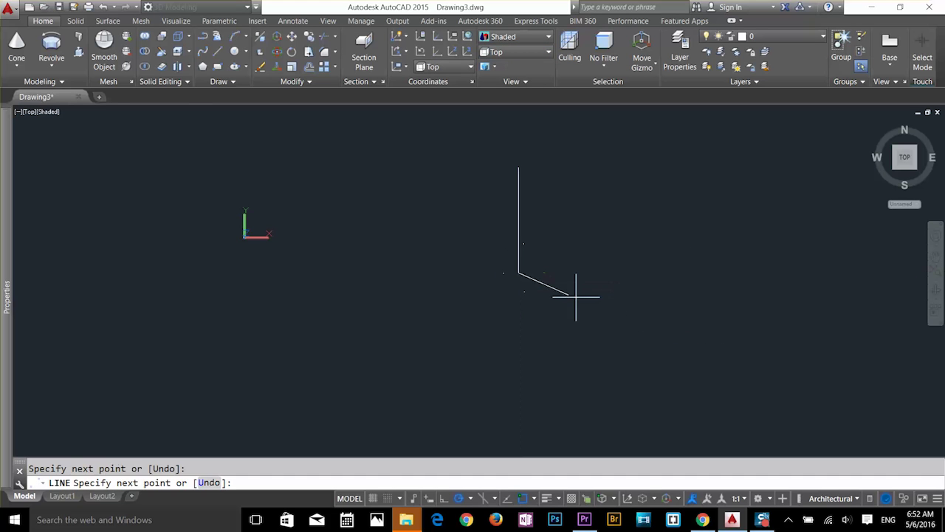
key("Escape")
- Draw an open polyline profile of zigzag segments and arcs on the line's left side, ending at the line's lower endpoint
middle_click_drag(515, 169, 522, 201)
scroll(509, 207, "up", 2)
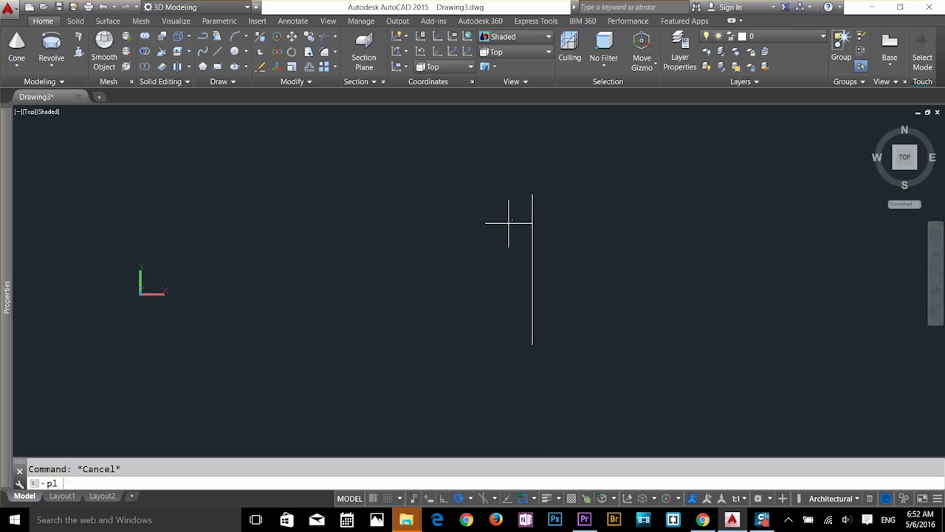
type("pl")
key("Return")
scroll(520, 198, "up", 2)
left_click(520, 192)
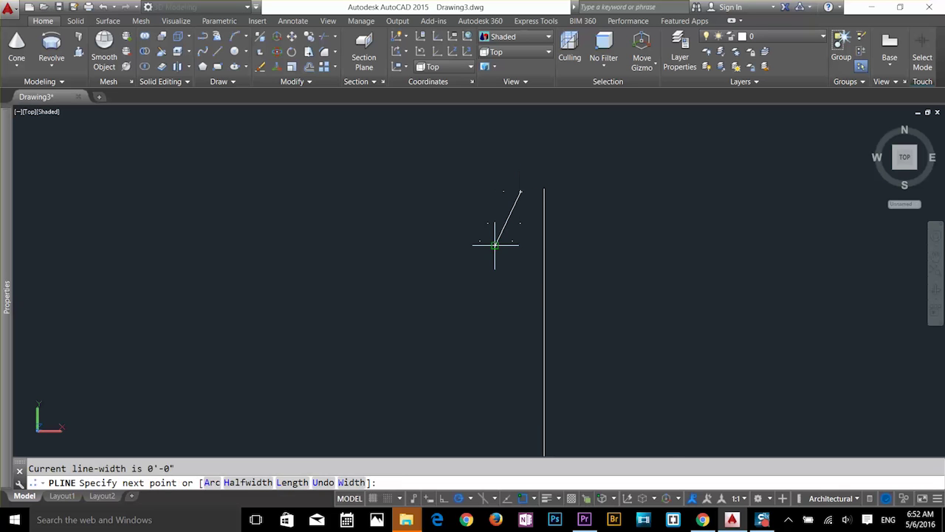
left_click(495, 246)
left_click(516, 266)
left_click(485, 316)
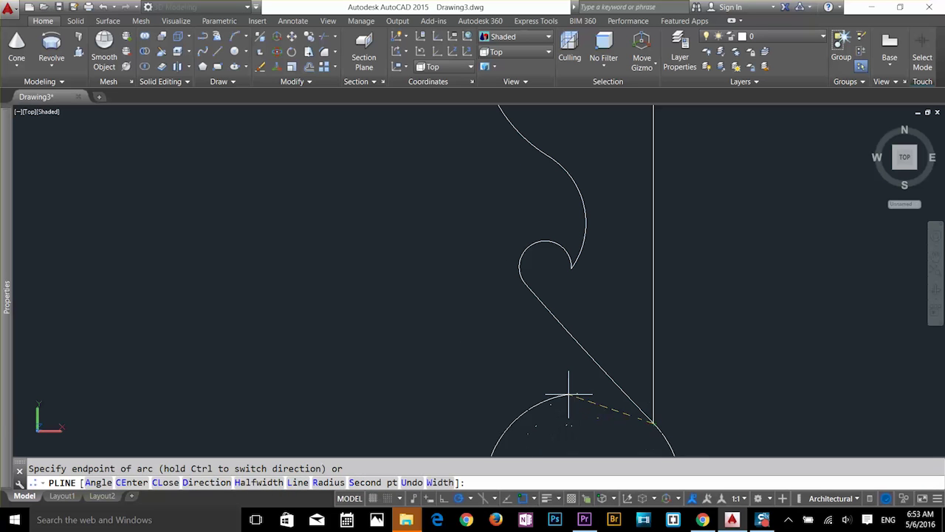
key("Return")
scroll(490, 340, "down", 5)
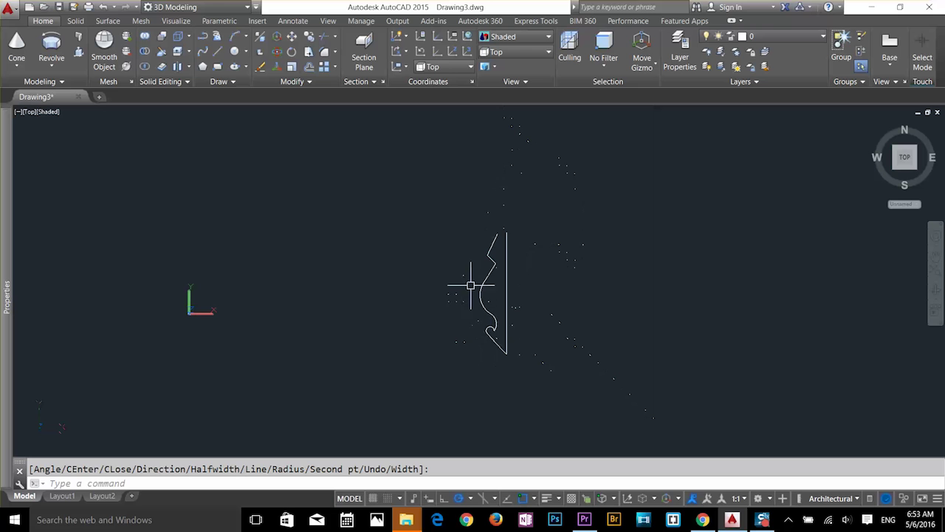
scroll(471, 284, "up", 8)
scroll(483, 293, "down", 7)
middle_click_drag(476, 296, 501, 268)
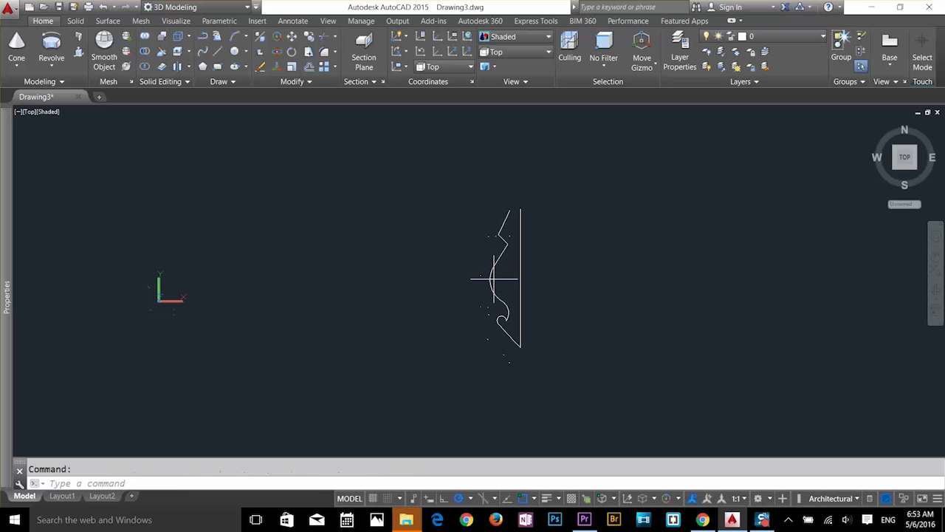
left_click(498, 281)
left_click(477, 316)
key("Escape")
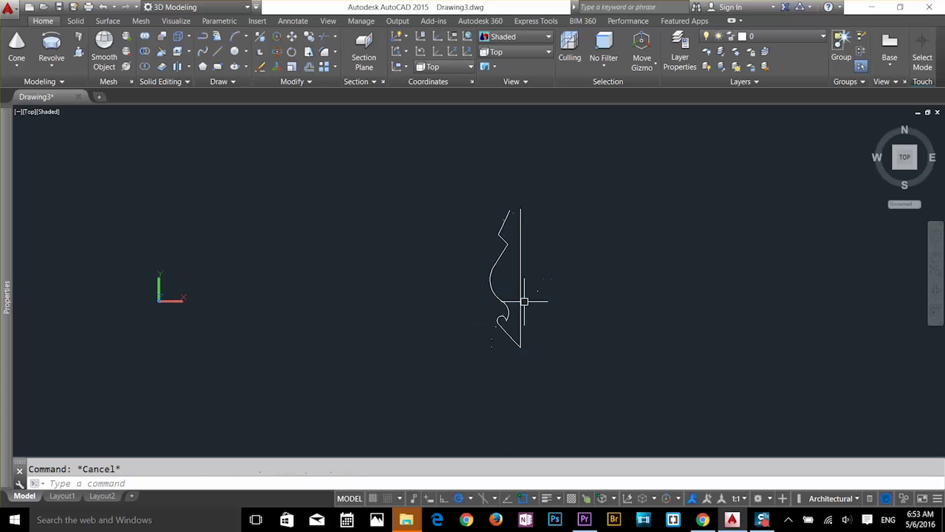
left_click(523, 302)
key("Escape")
- In the SW Isometric view, revolve the polyline profile 360 degrees about the straight line, picking the line's two endpoints as axis
left_click(522, 50)
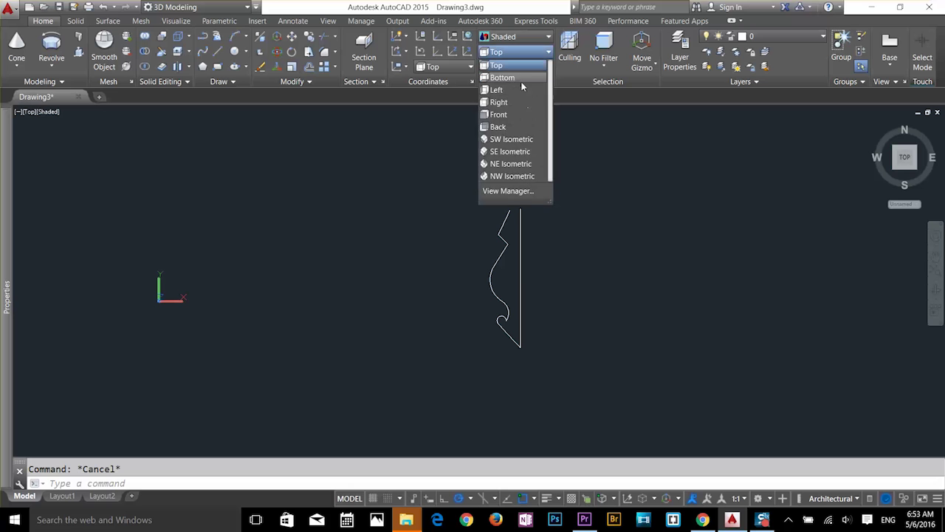
left_click(516, 140)
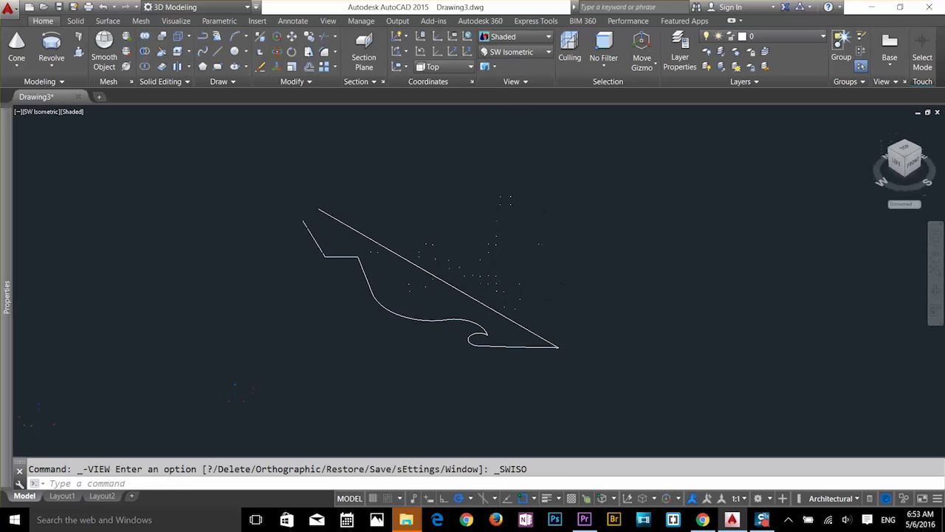
left_click(52, 49)
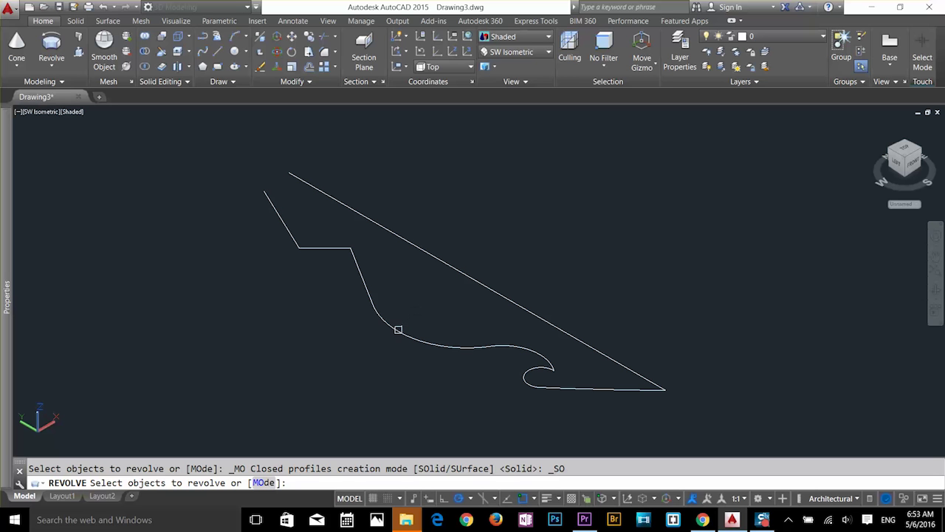
left_click(398, 330)
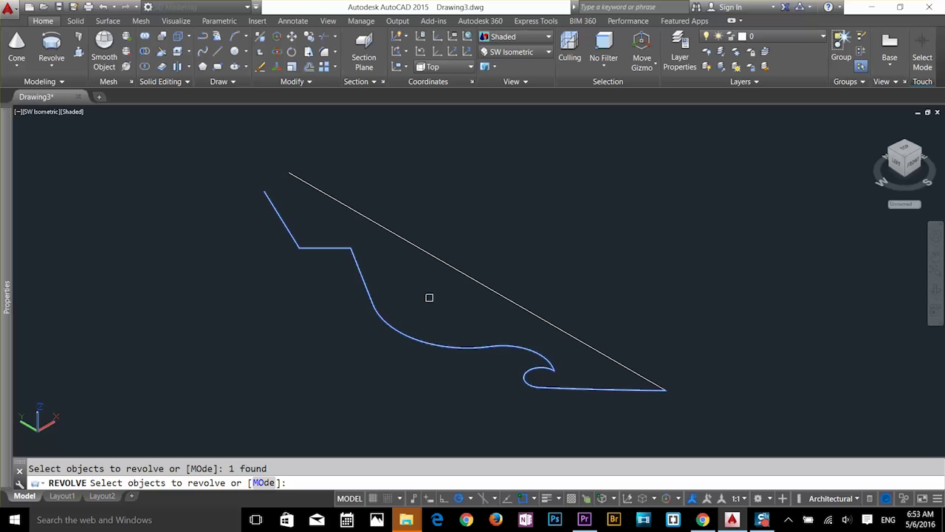
key("Return")
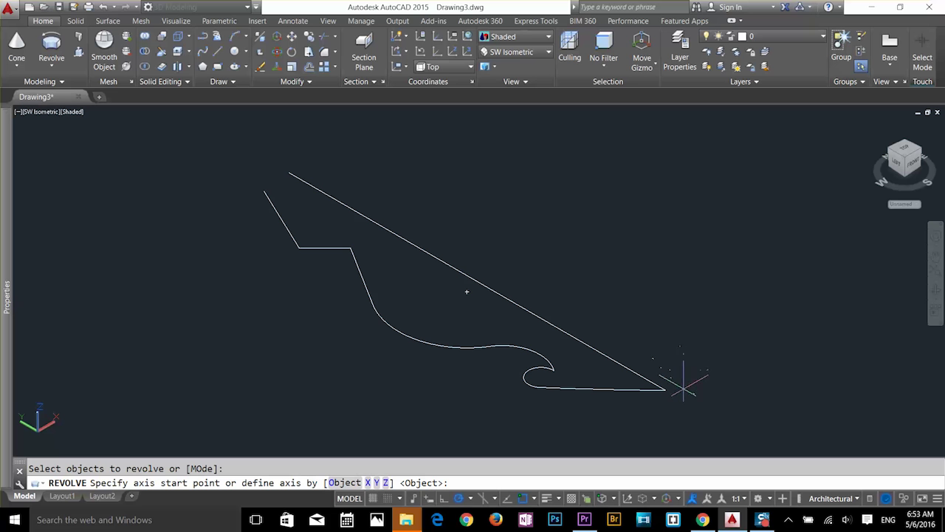
left_click(667, 390)
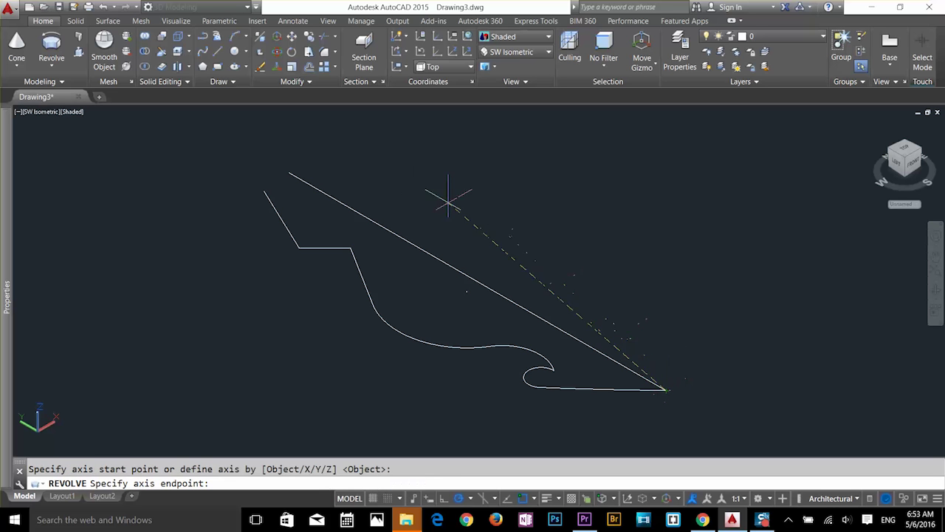
left_click(288, 172)
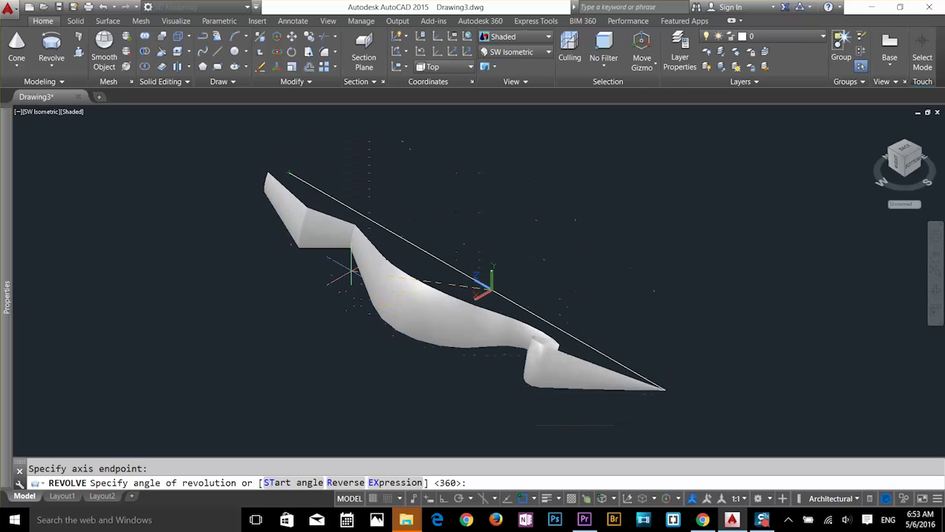
mouse_move(619, 236)
middle_mouse_down()
mouse_move(604, 158)
mouse_move(621, 239)
middle_mouse_up()
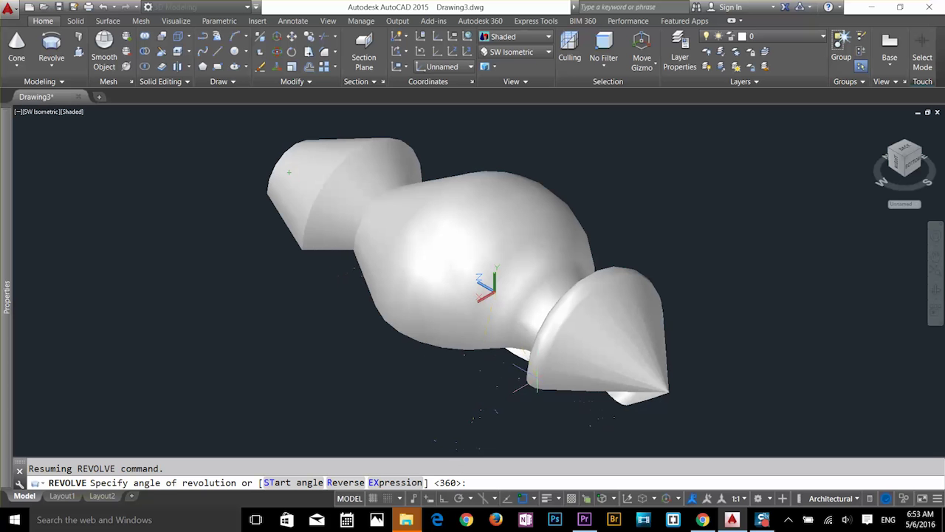
middle_click_drag(544, 395, 540, 305, "shift")
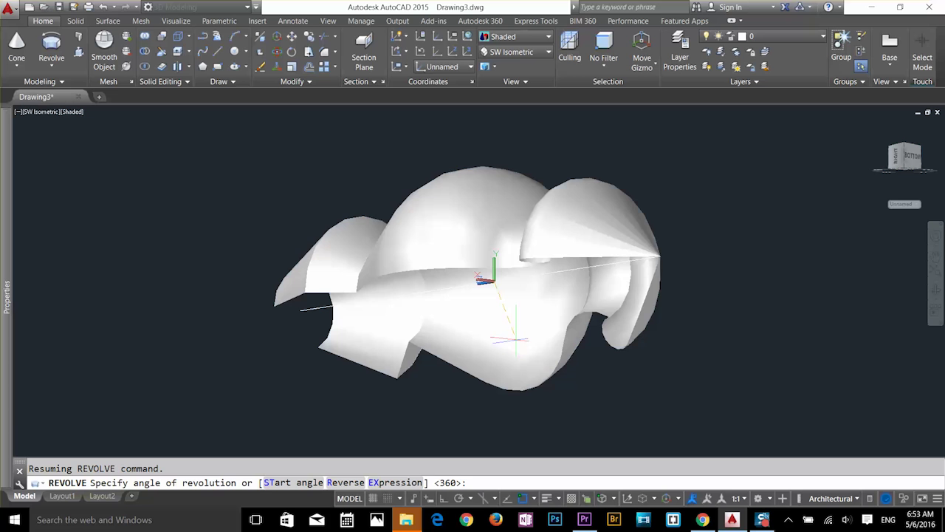
key("Return")
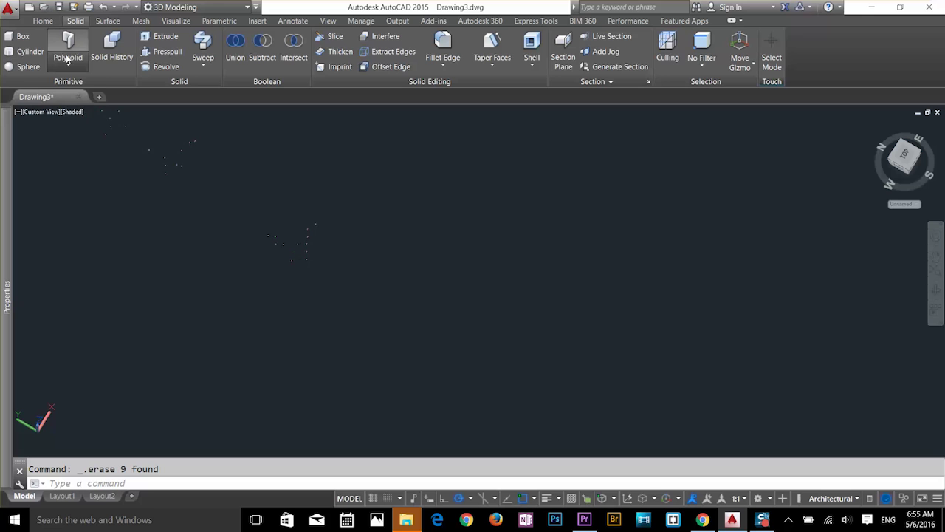
left_click(68, 59)
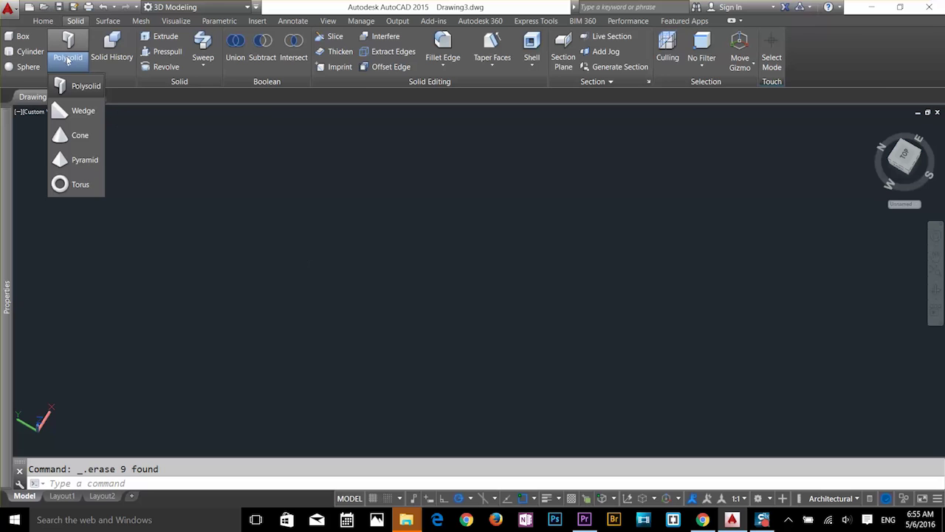
left_click(42, 22)
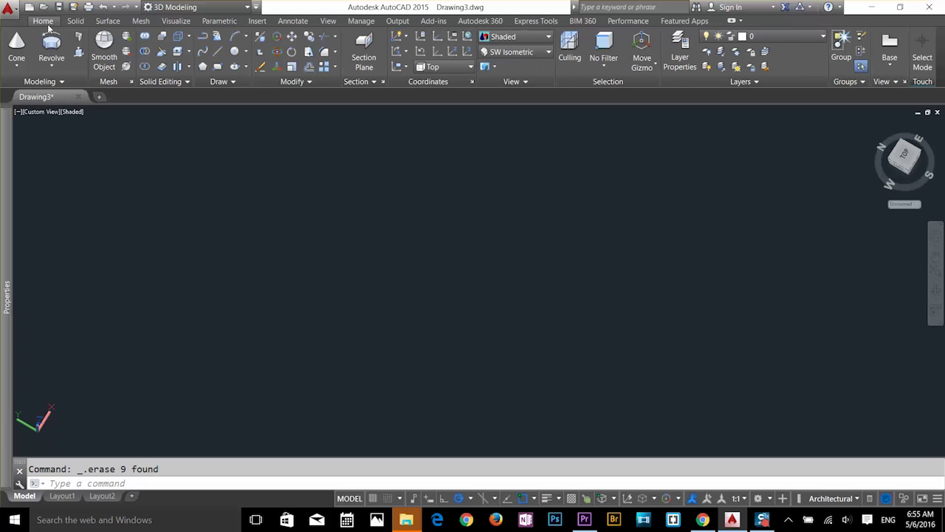
left_click(51, 62)
left_click(55, 160)
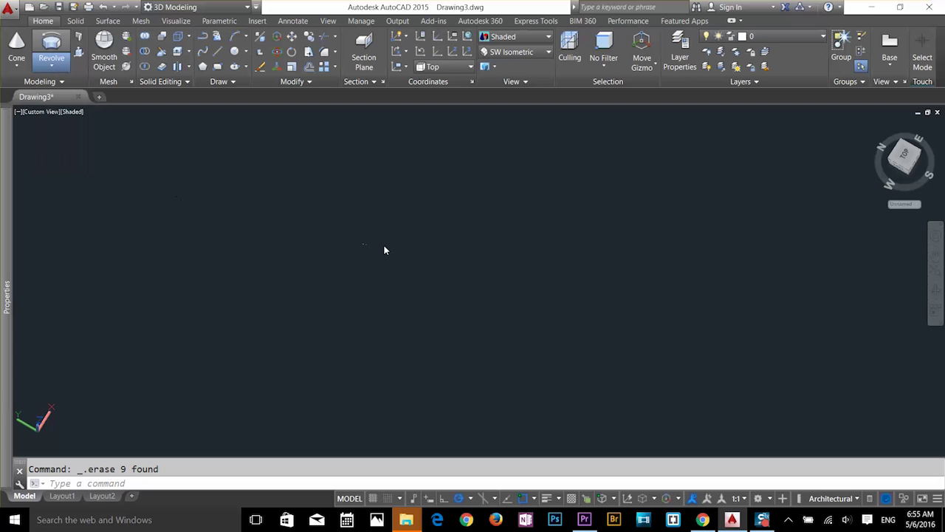
key("Escape")
left_click(51, 65)
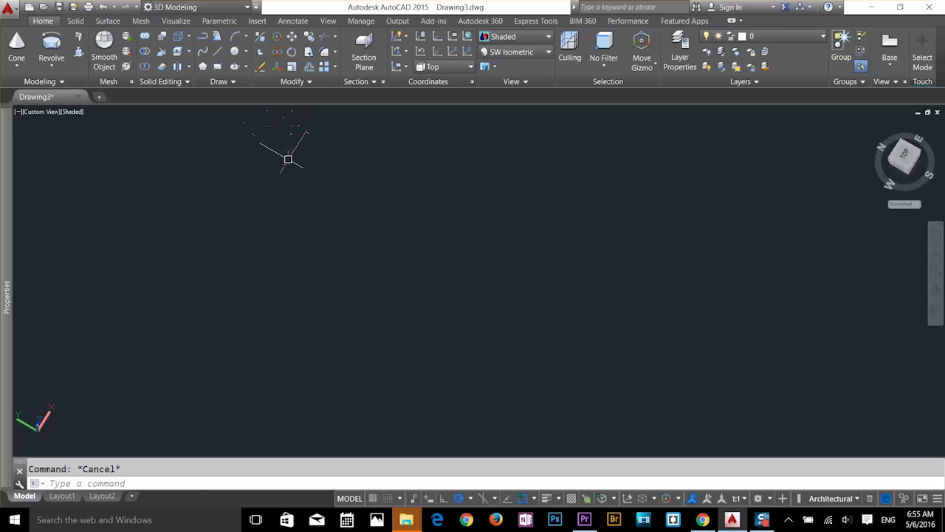
left_click(204, 54)
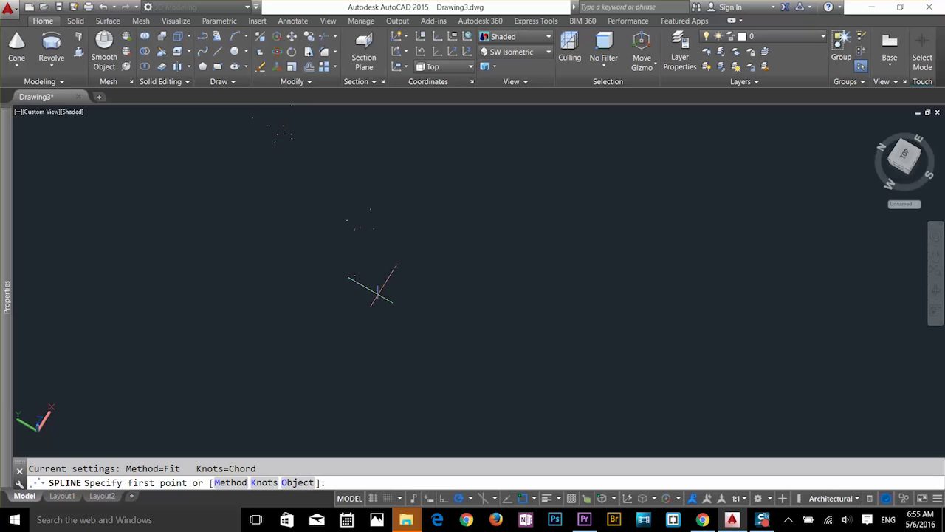
scroll(379, 285, "up", 1)
key("Escape")
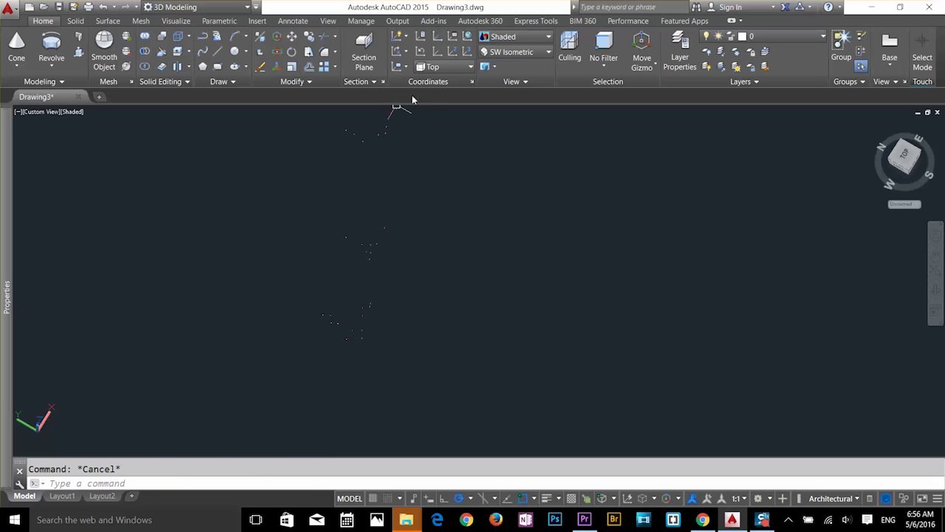
- Switch to the Top coordinate system and SW Isometric view, and draw an open spline with one broad curve
left_click(454, 67)
left_click(439, 67)
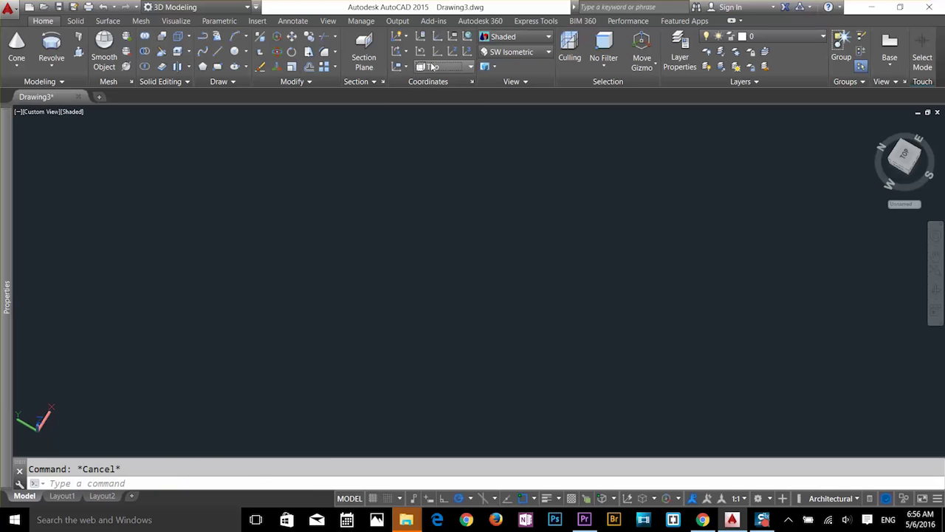
left_click(517, 51)
left_click(505, 140)
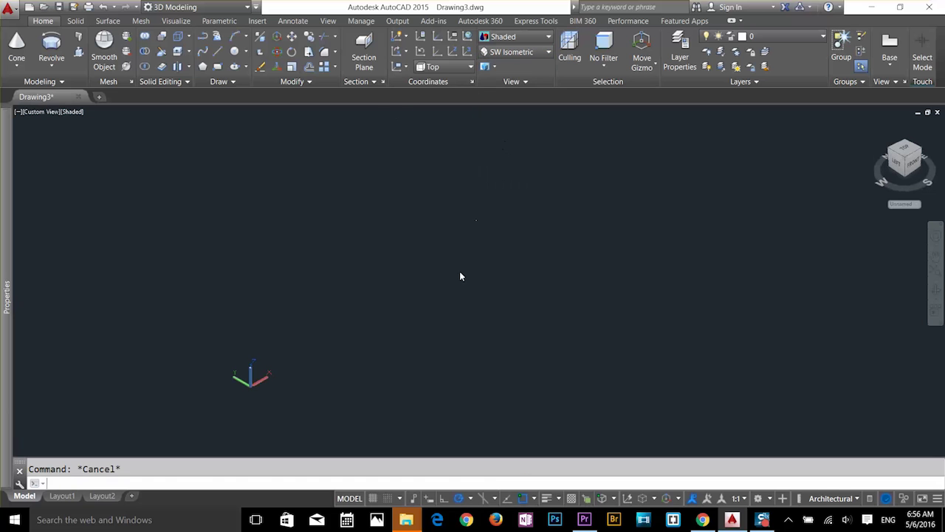
left_click(203, 52)
left_click(411, 343)
left_click(498, 289)
left_click(460, 230)
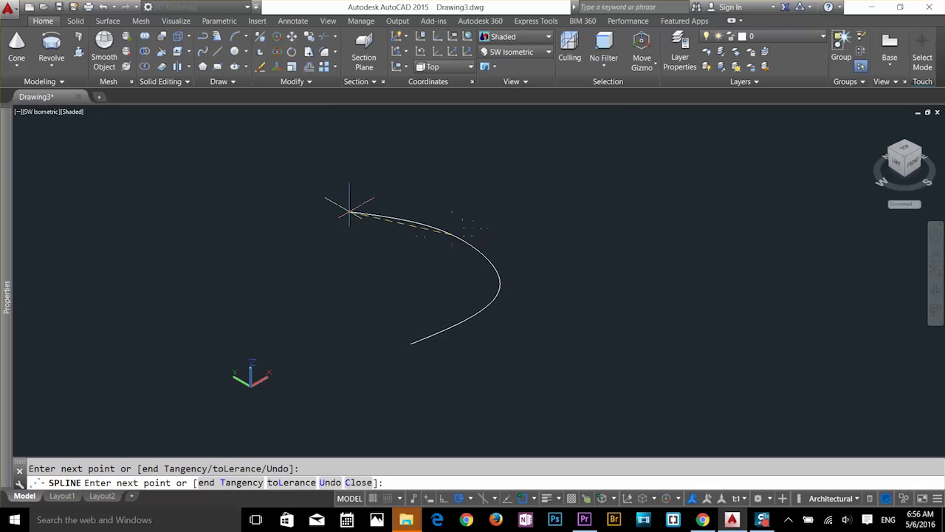
key("Escape")
- Move the UCS origin to the spline's lower endpoint
scroll(415, 364, "up", 3)
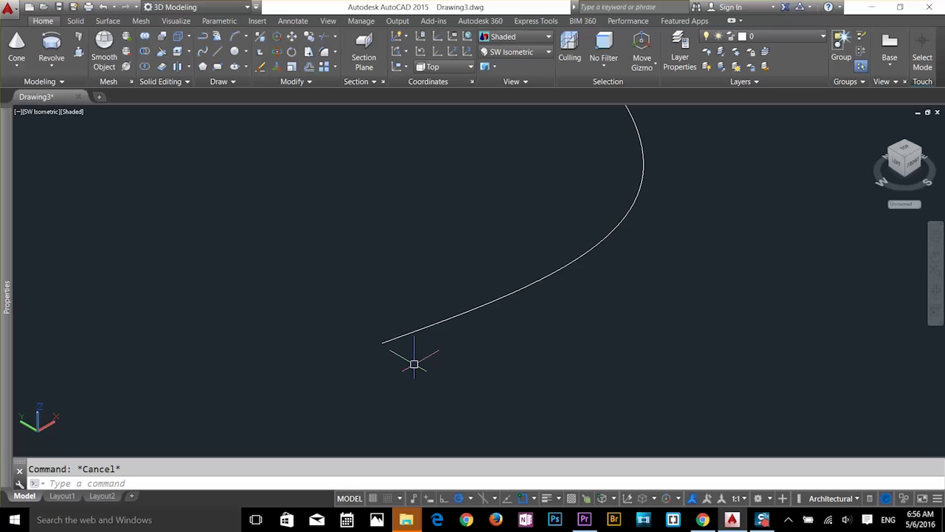
key("Return")
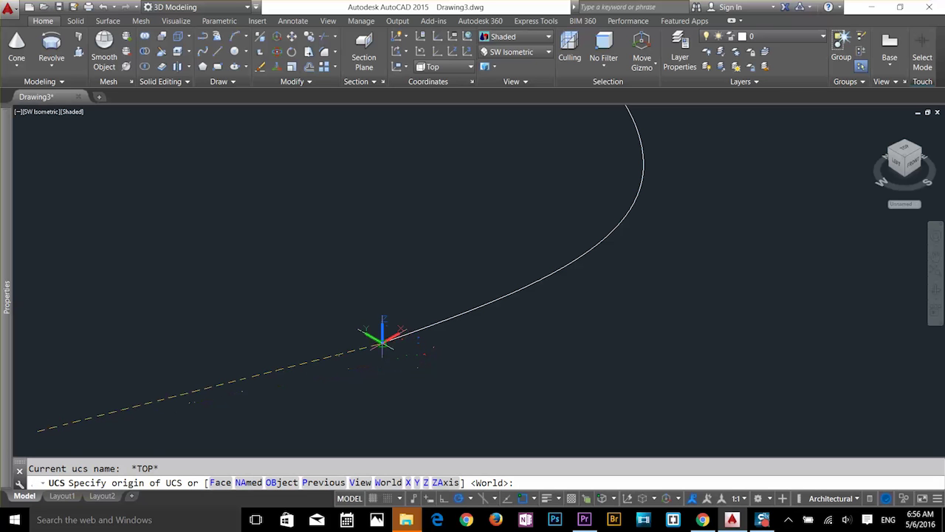
left_click(382, 341)
key("Return")
- Draw a circle of about 4 inches radius centred on the spline's endpoint at the UCS origin
middle_click_drag(391, 347, 420, 354, "shift")
type("c")
key("Return")
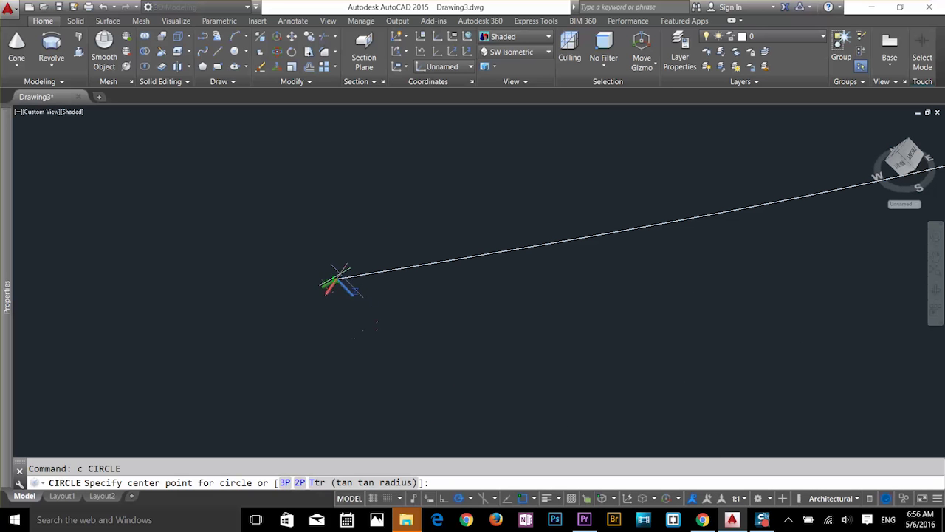
left_click(334, 278)
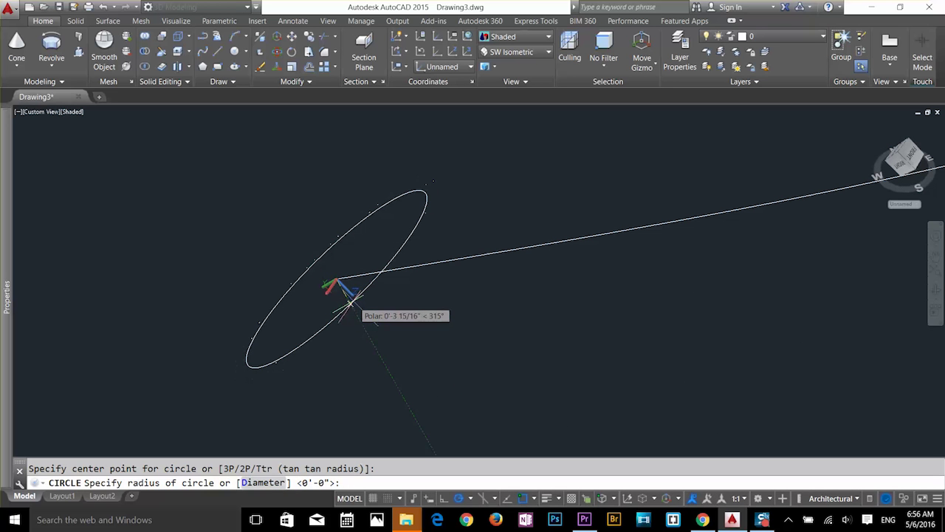
key("Escape")
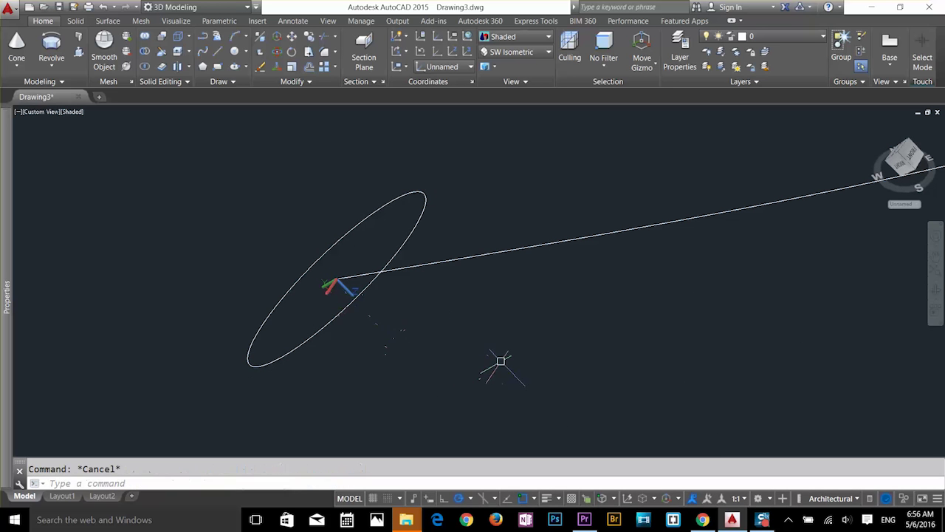
- Sweep the circle along the spline as a solid and view the resulting tube from another angle
left_click(51, 63)
left_click(61, 162)
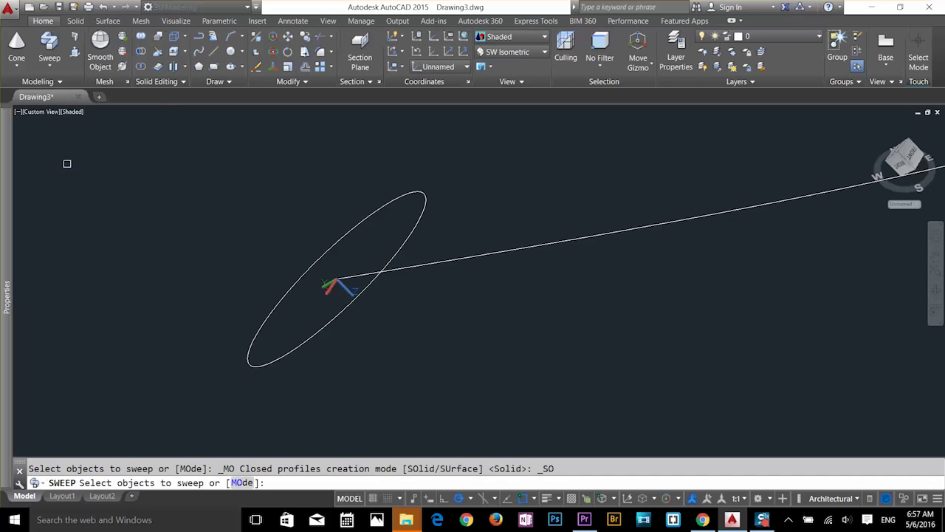
left_click(411, 232)
key("Return")
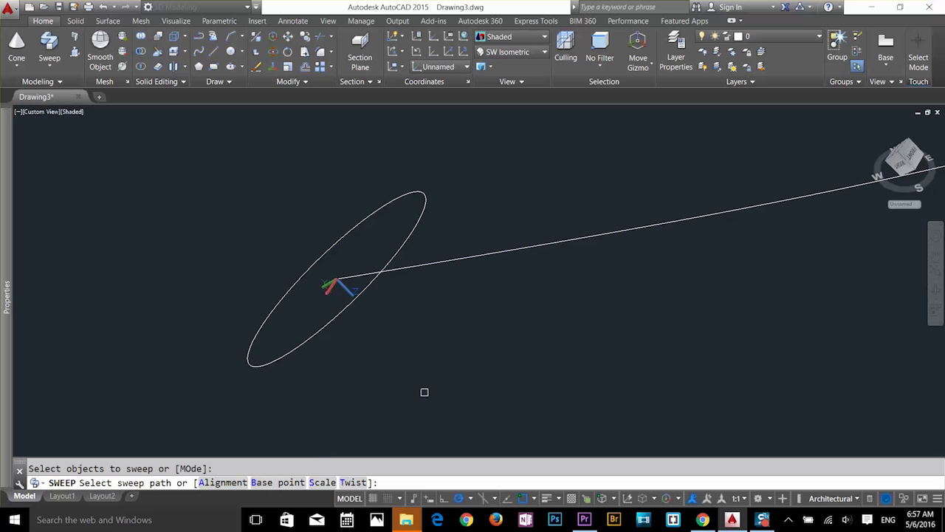
left_click(473, 254)
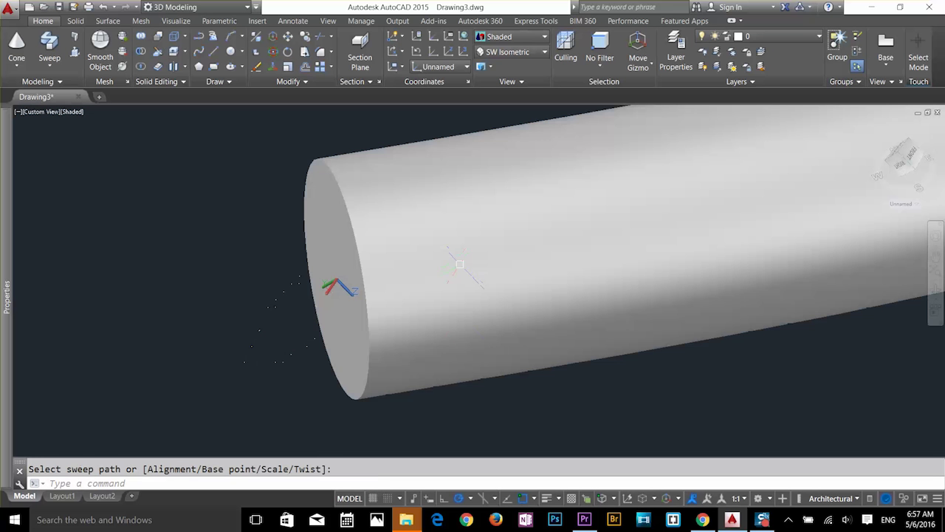
scroll(487, 333, "down", 5)
middle_click_drag(505, 334, 530, 190, "shift")
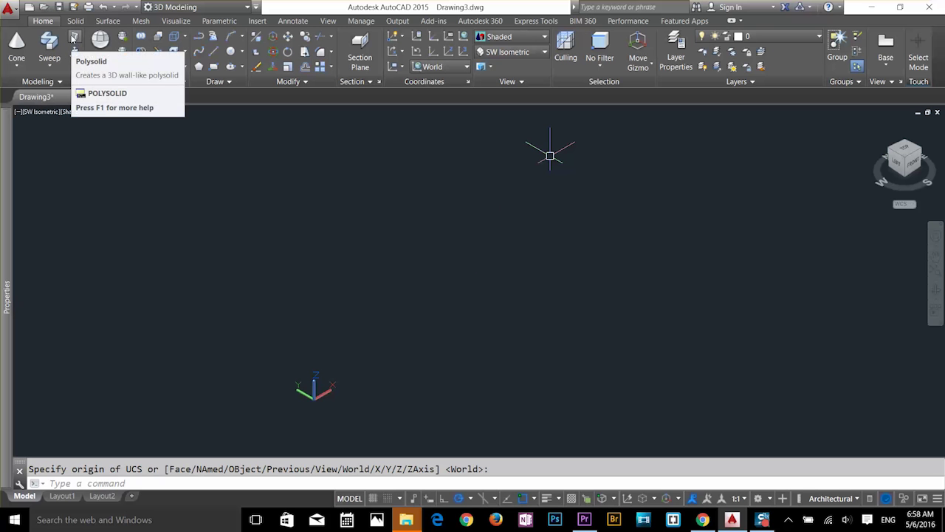
- Draw a freehand solid box near the middle of the SW Isometric view
key("Escape")
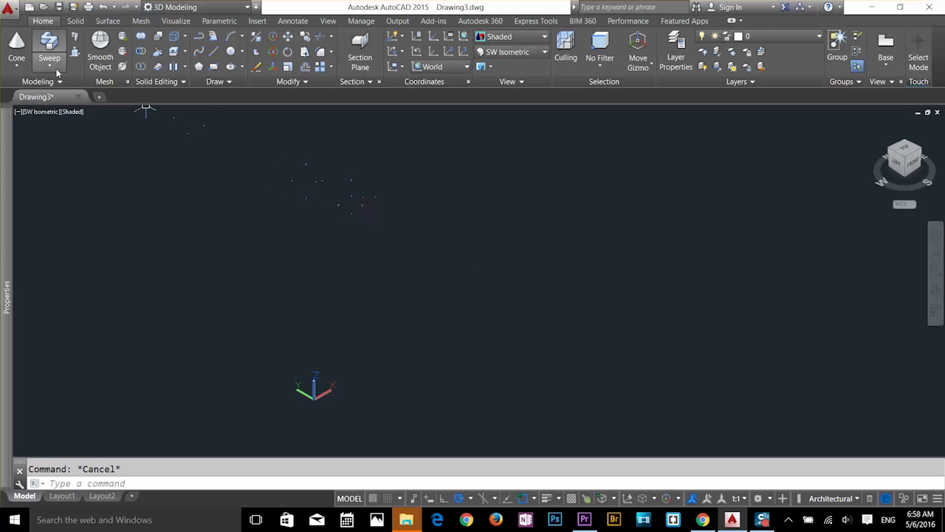
left_click(16, 65)
left_click(22, 87)
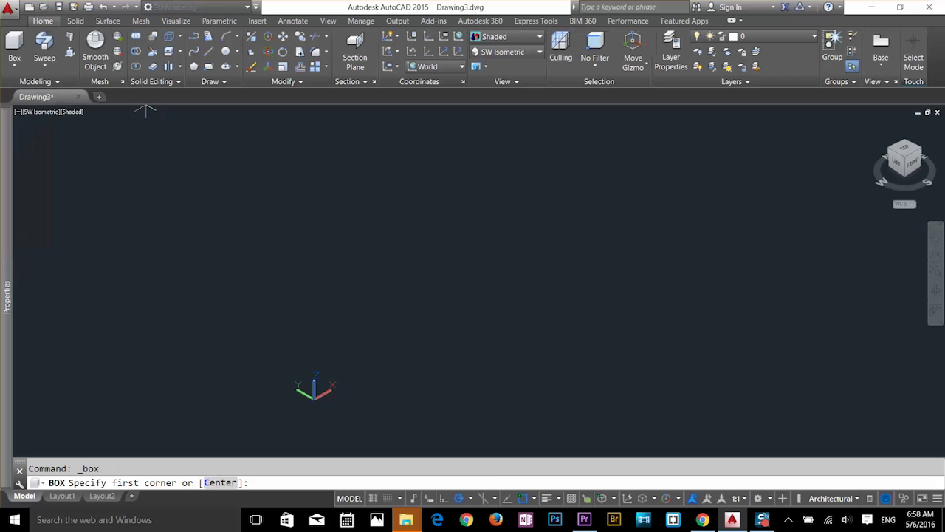
left_click(499, 260)
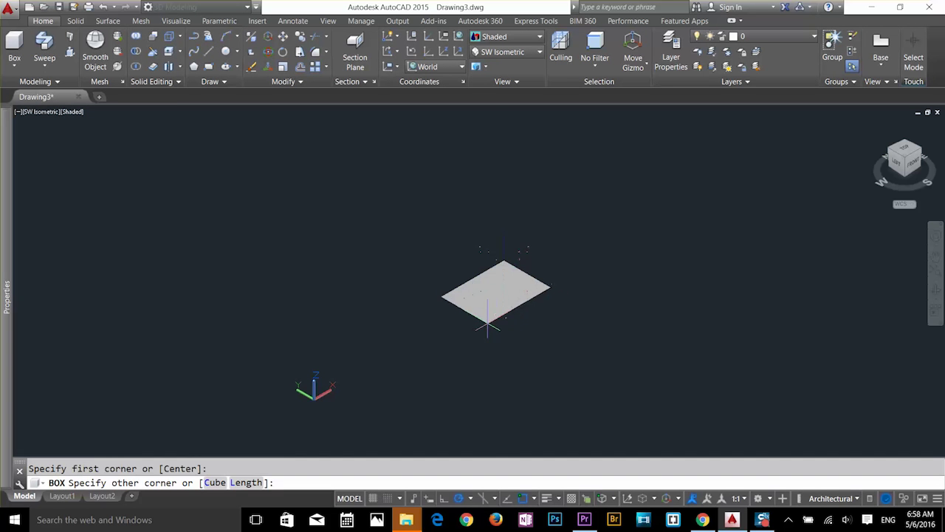
left_click(487, 323)
left_click(487, 325)
key("Escape")
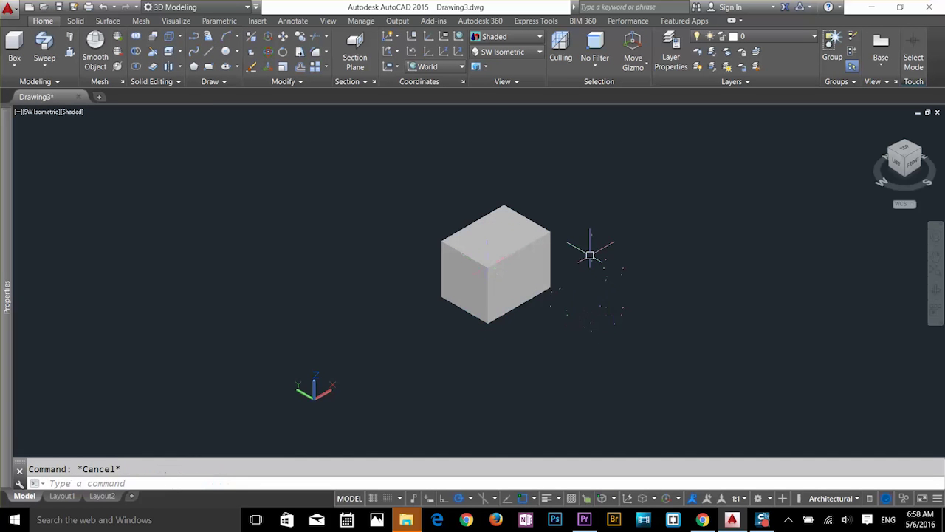
- Inspect the box by selecting it, and erase it using a crossing selection
scroll(588, 253, "up", 3)
left_click(448, 299)
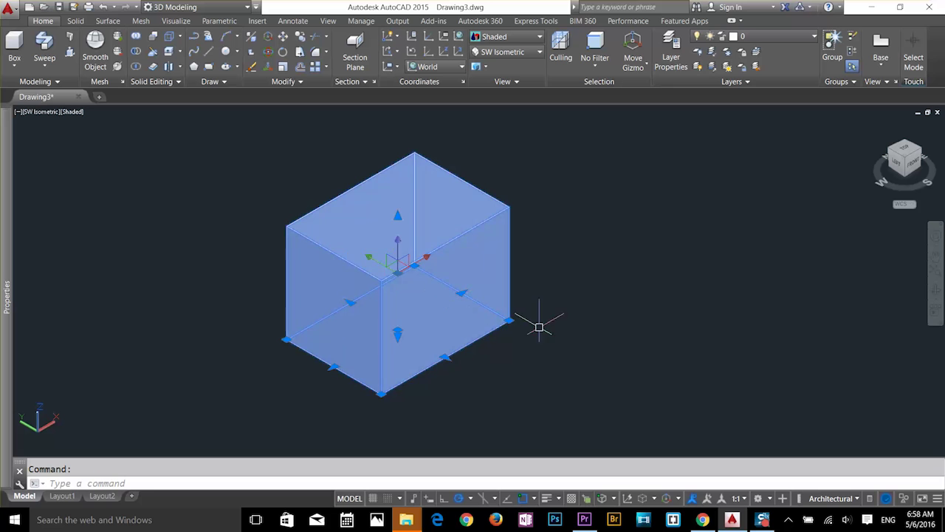
key("Escape")
left_click(463, 352)
key("Escape")
left_click(598, 225)
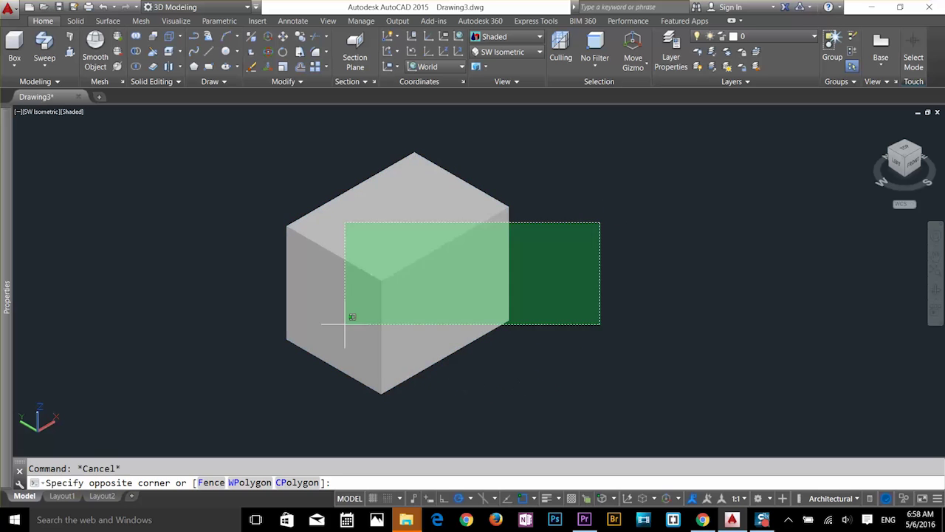
left_click(340, 322)
key("Delete")
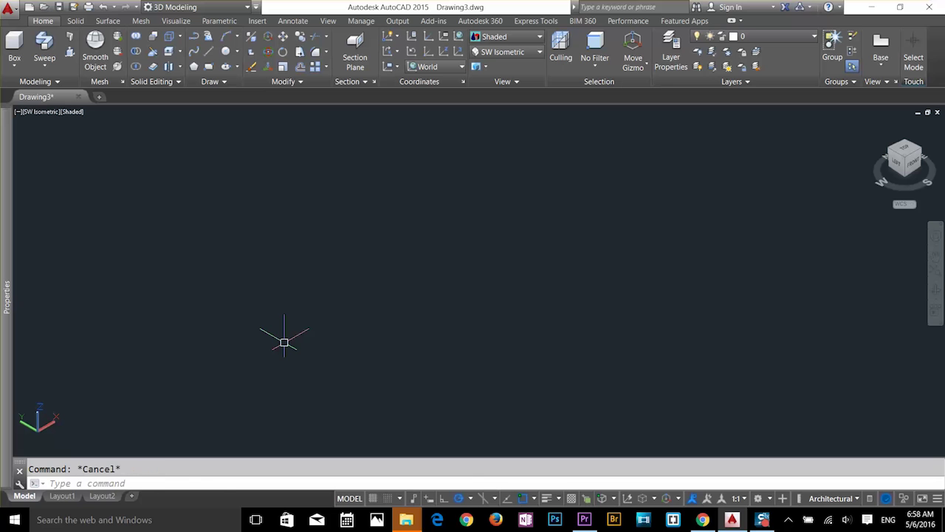
- Draw a freehand rectangle flat on the XY plane
type("rec")
key("Return")
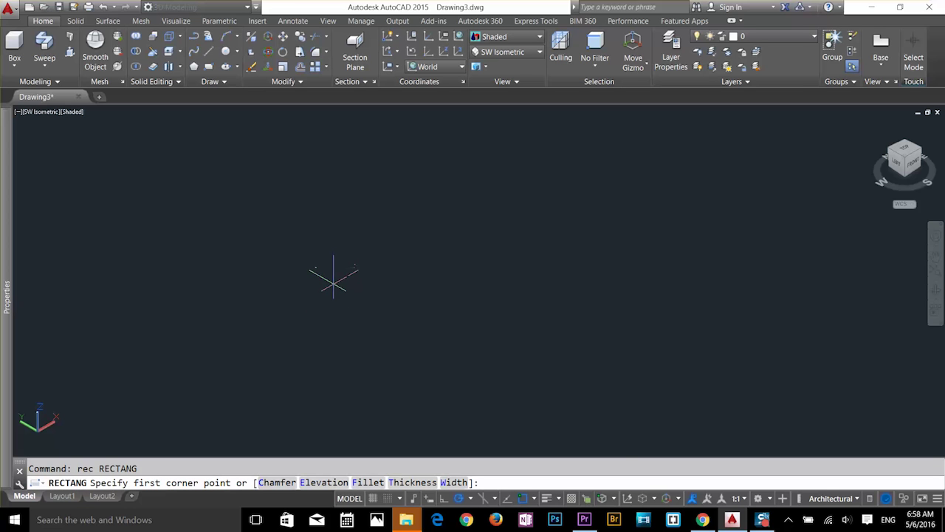
left_click(334, 284)
scroll(372, 415, "down", 2)
middle_click_drag(371, 414, 441, 304)
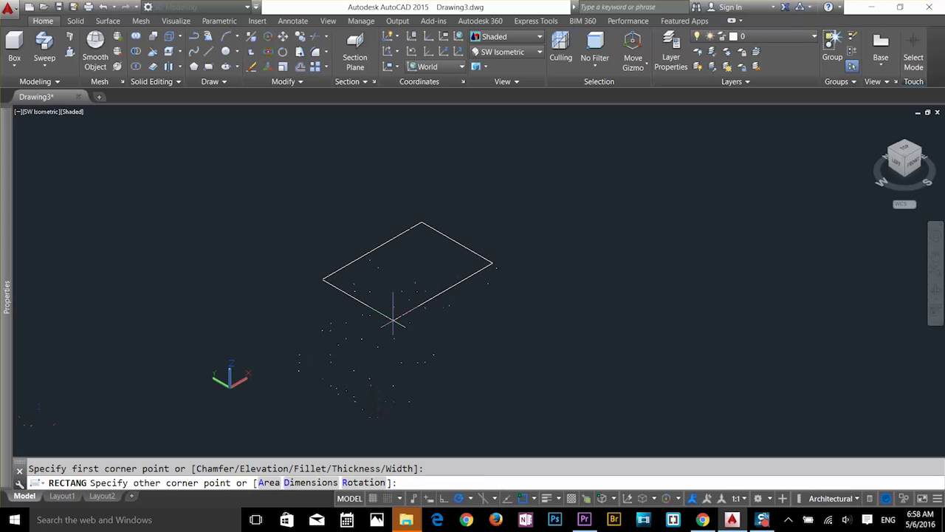
left_click(393, 319)
key("Escape")
- Extrude the rectangle into a flat solid slab and clear the selection
type("ext")
key("Return")
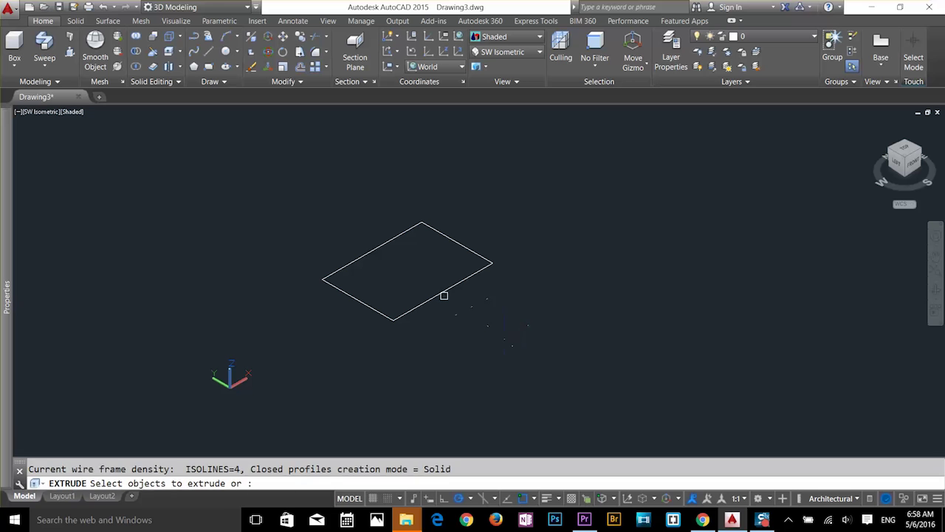
left_click(442, 292)
key("Return")
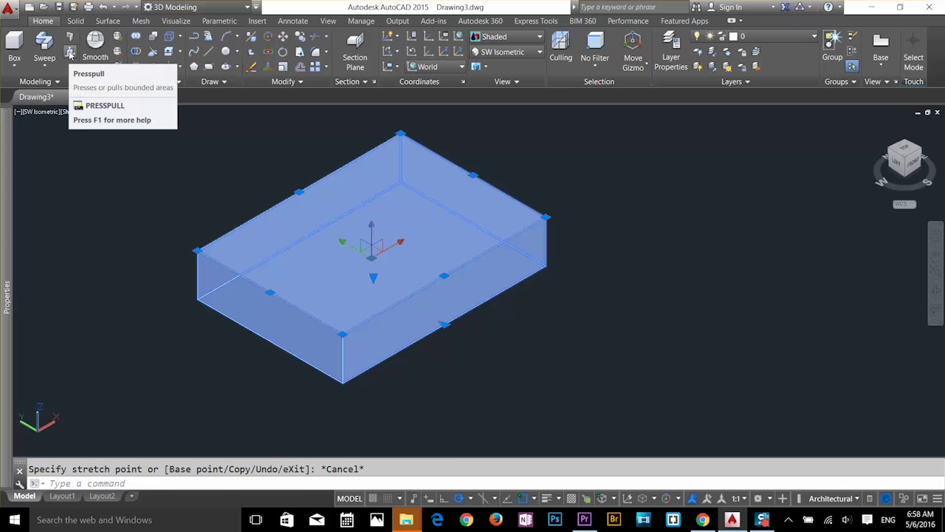
key("Escape")
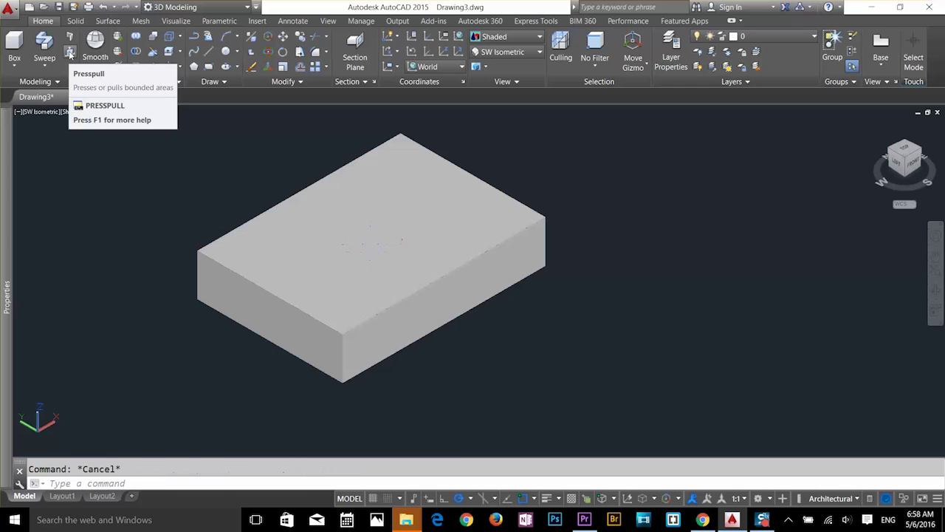
- Use Presspull to pull the slab's long front side face outward, and inspect the widened slab
left_click(69, 54)
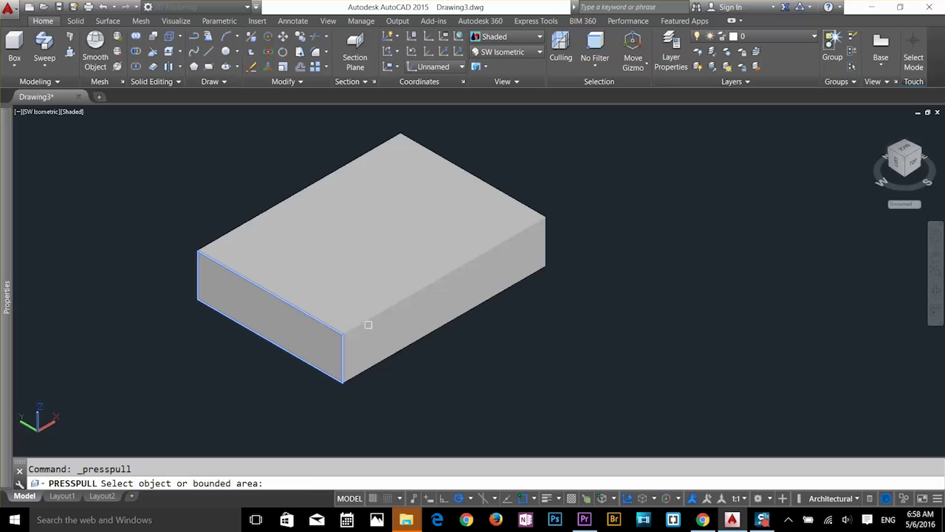
left_click(440, 305)
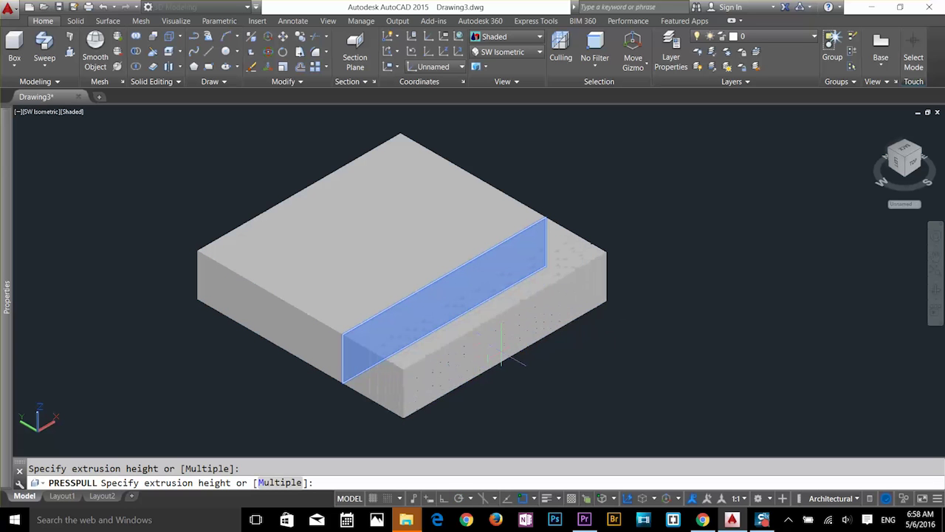
left_click(588, 390)
key("Escape")
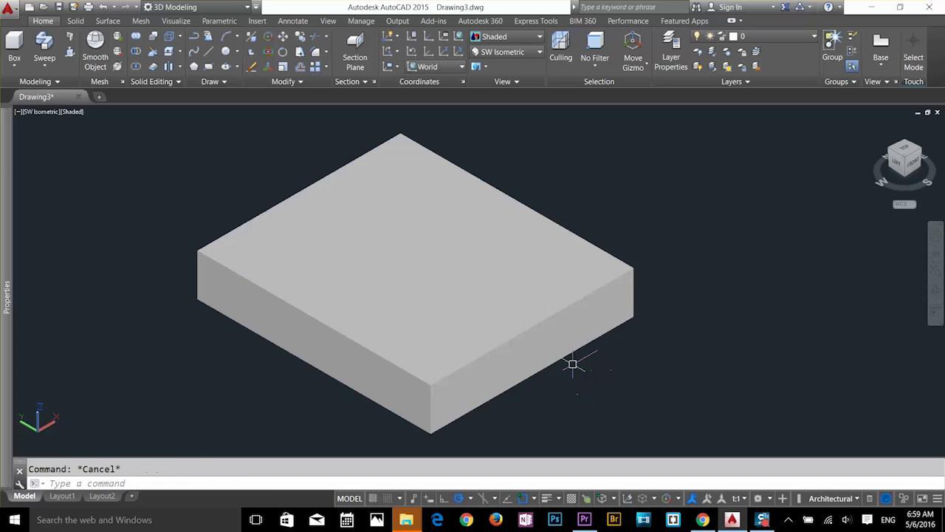
middle_click_drag(591, 375, 536, 369, "shift")
scroll(536, 369, "up", 2)
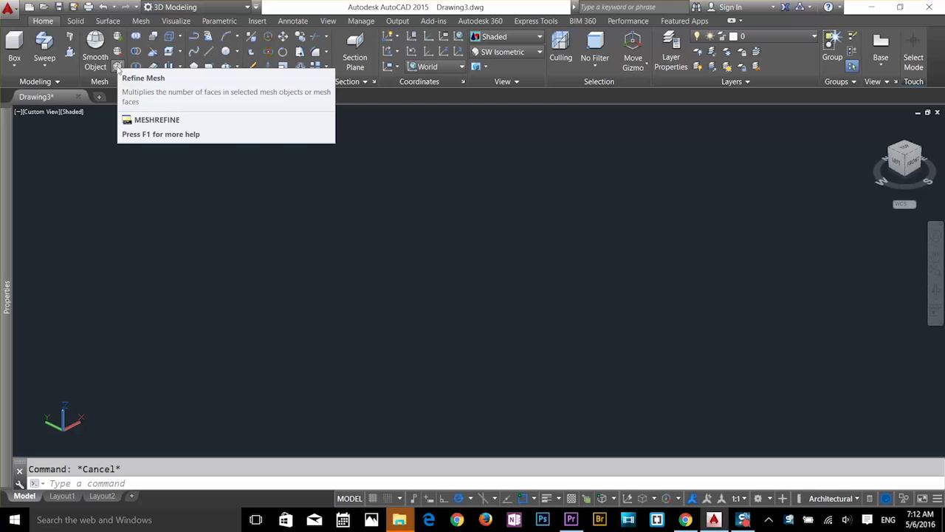
- Draw a new freehand solid box in the empty drawing for the mesh demonstration
left_click(14, 42)
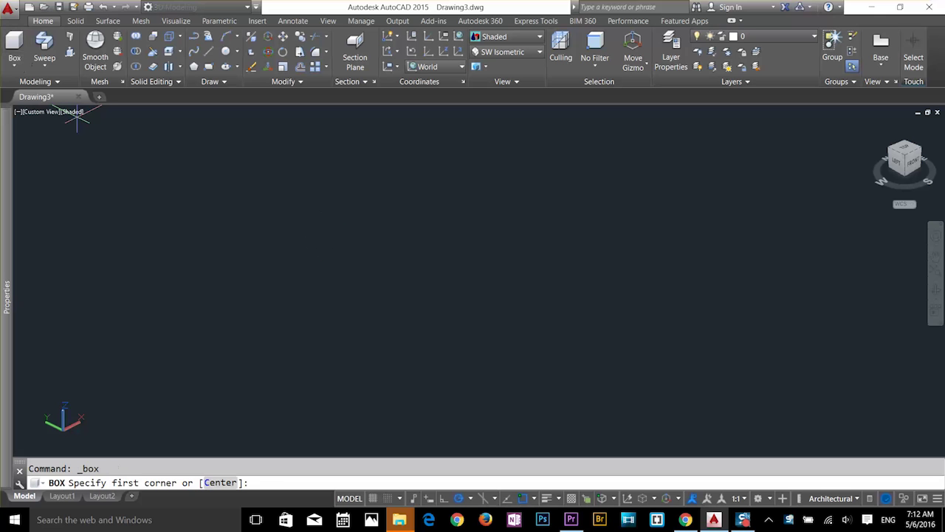
left_click(370, 319)
left_click(401, 219)
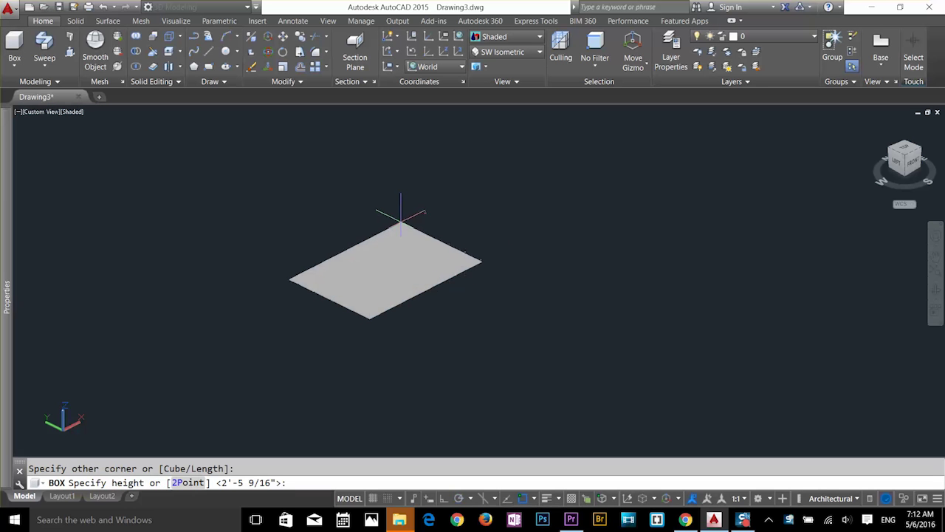
left_click(401, 141)
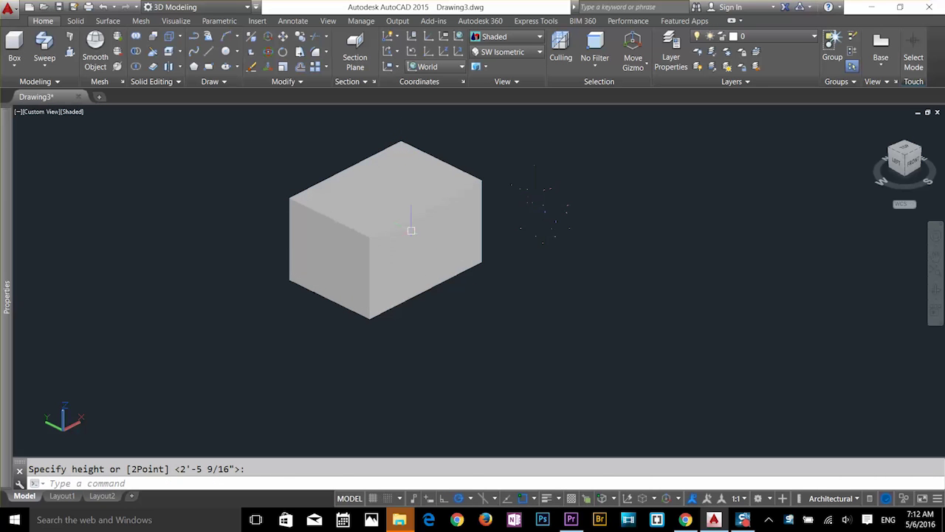
- Convert the solid box into a mesh with Smooth Object and zoom in on its bevelled edges
left_click(93, 48)
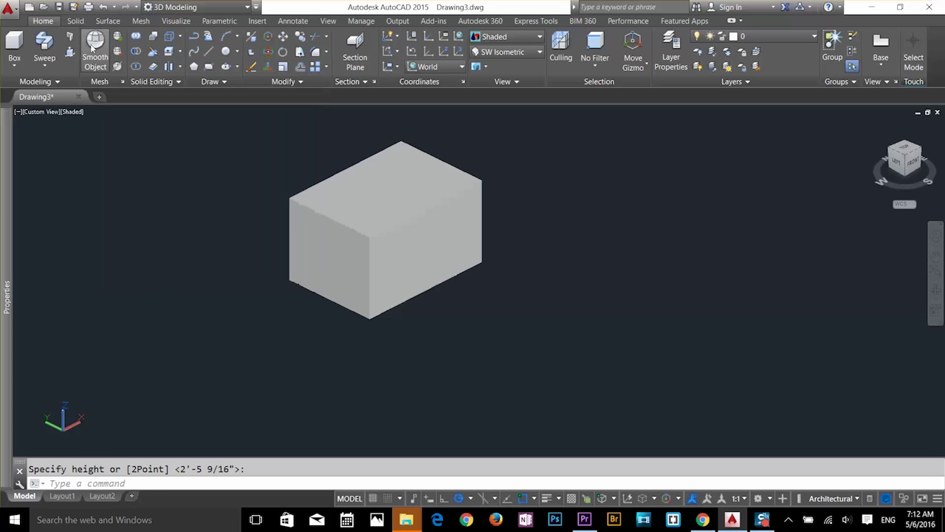
left_click(330, 217)
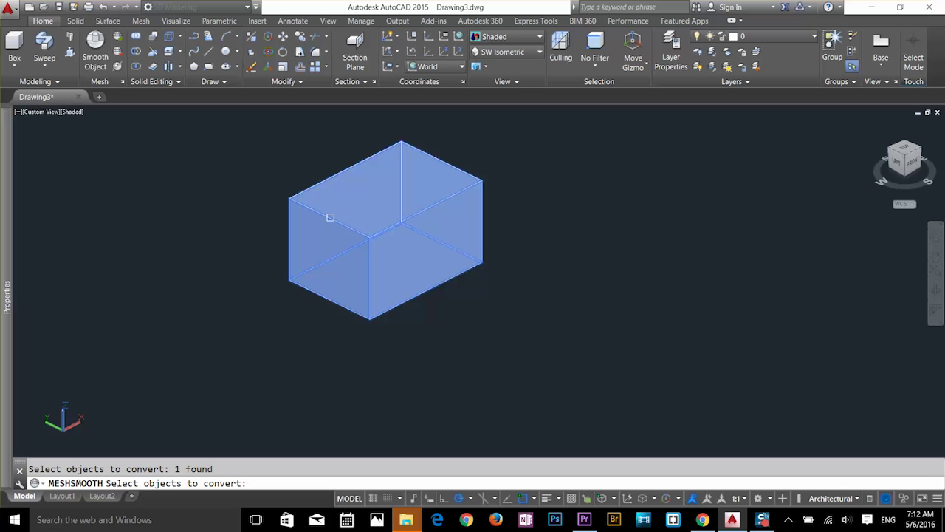
key("Return")
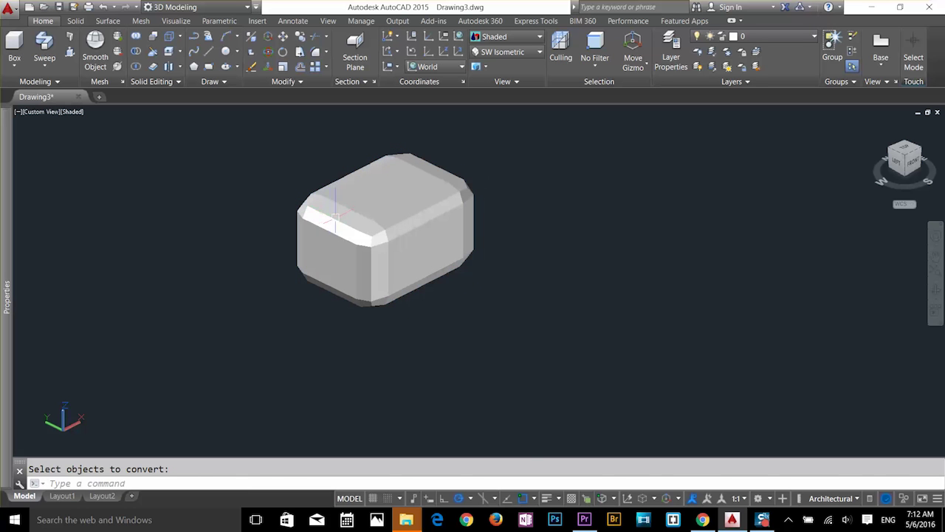
scroll(372, 203, "up", 4)
scroll(376, 211, "down", 2)
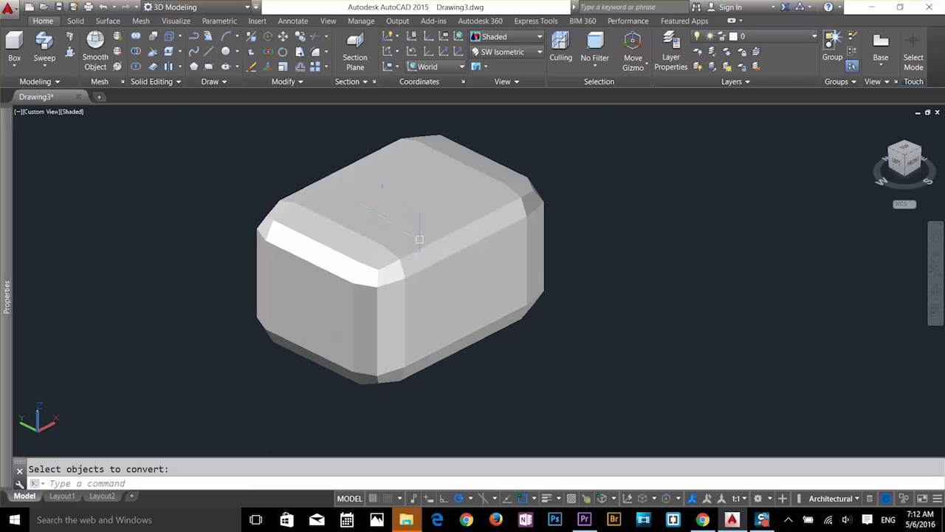
- Examine the smoothed mesh from another angle, selecting it to view its face grid and clearing the selection
middle_click_drag(419, 240, 434, 285, "shift")
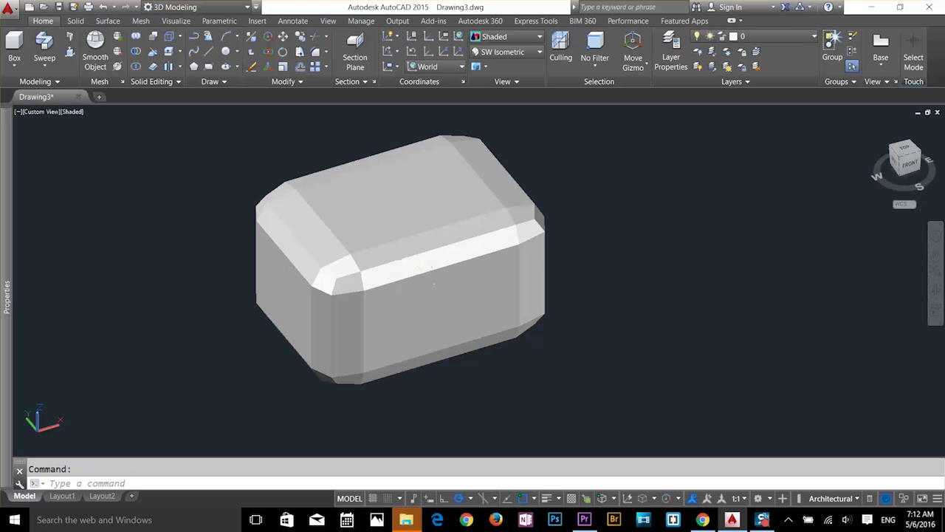
left_click(432, 288)
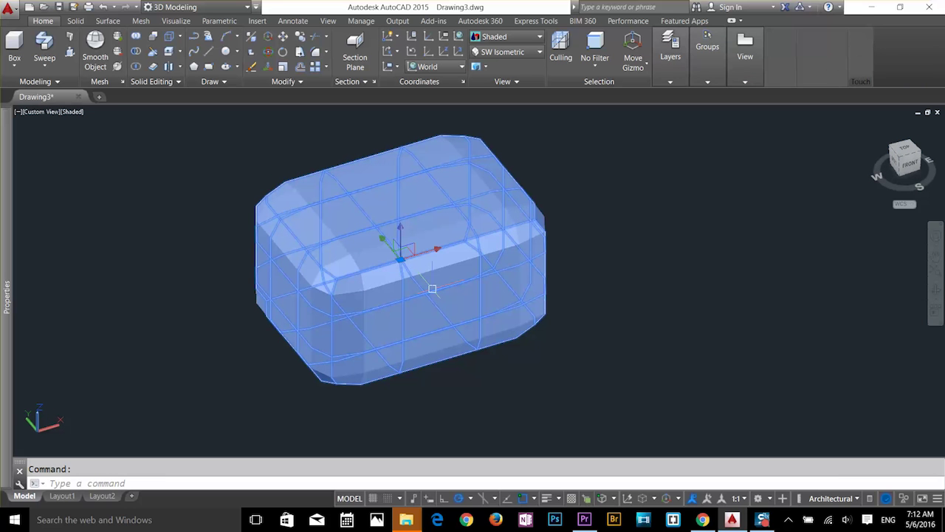
key("Escape")
left_click(444, 325)
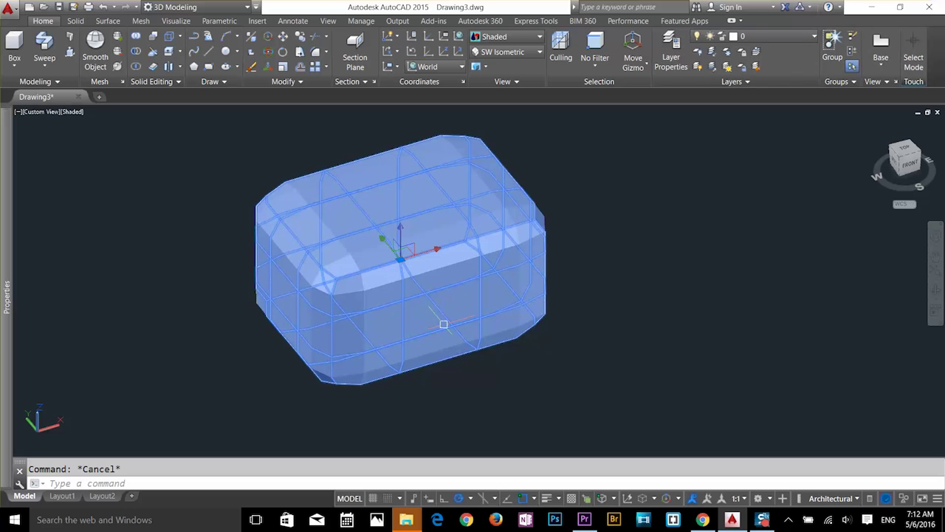
key("Escape")
- Inspect the mesh in the Wireframe visual style, and restore the Shaded style
left_click(507, 36)
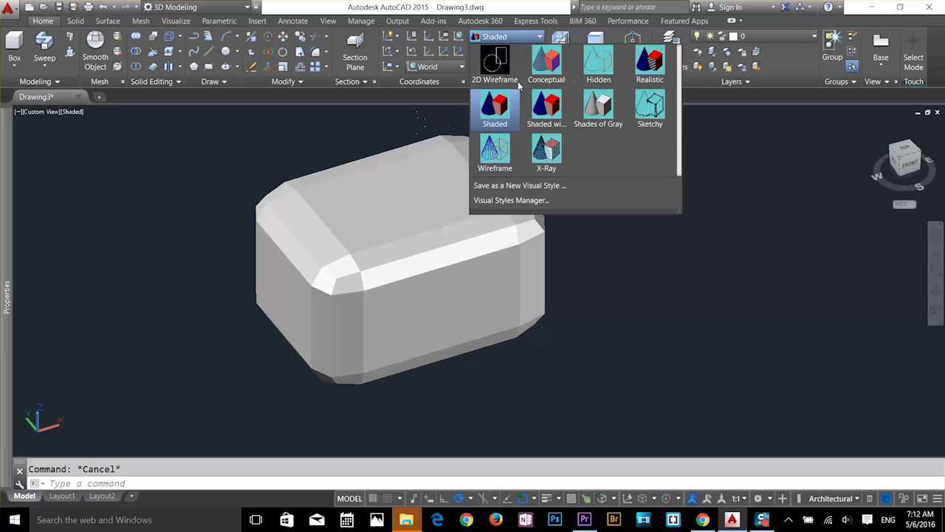
left_click(496, 162)
middle_click_drag(536, 322, 537, 282, "shift")
scroll(529, 266, "up", 2)
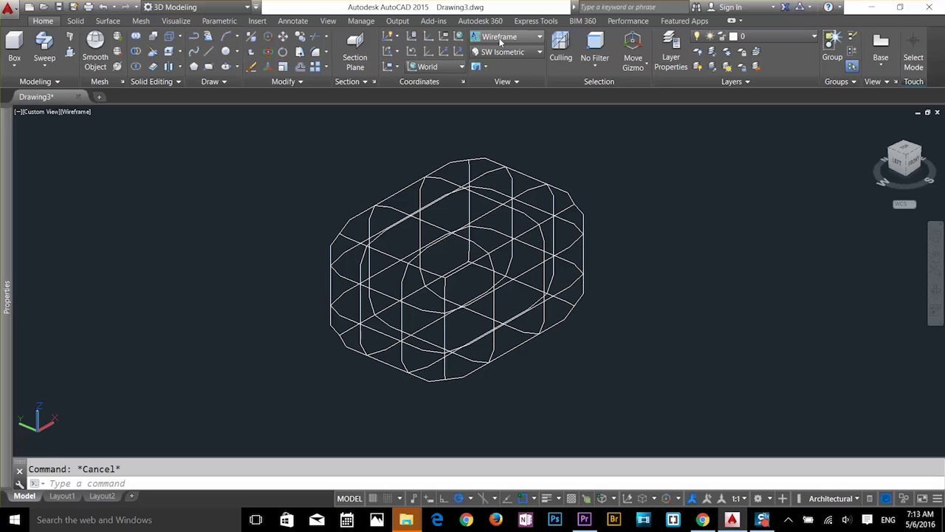
left_click(506, 37)
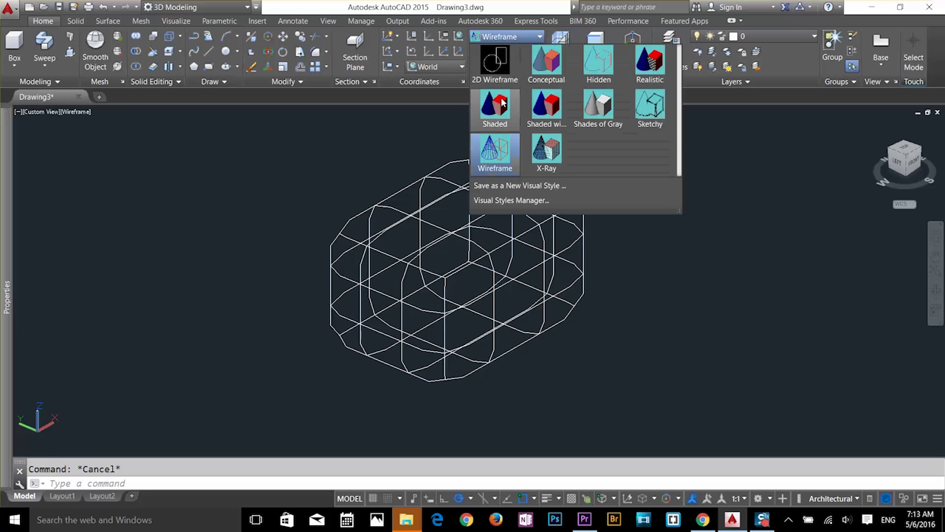
left_click(502, 104)
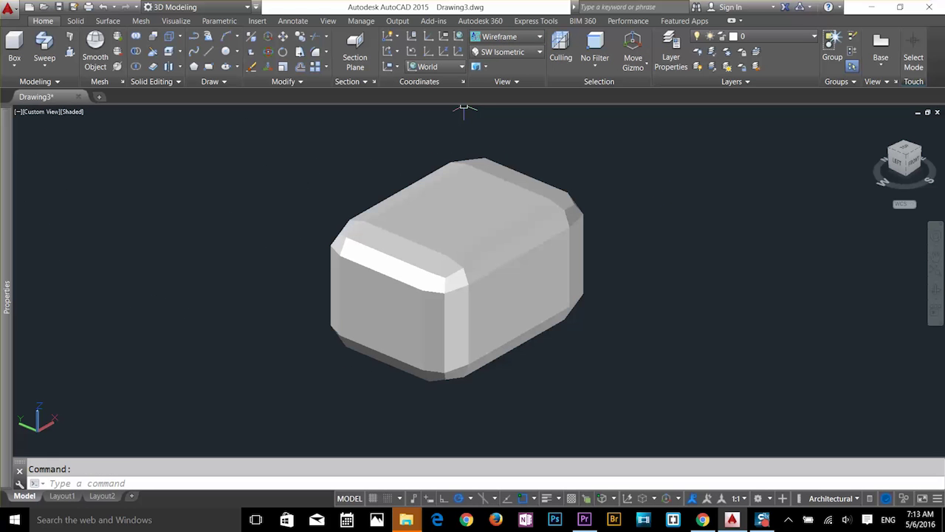
- Increase the mesh's smoothness by two levels with Smooth More
left_click(119, 42)
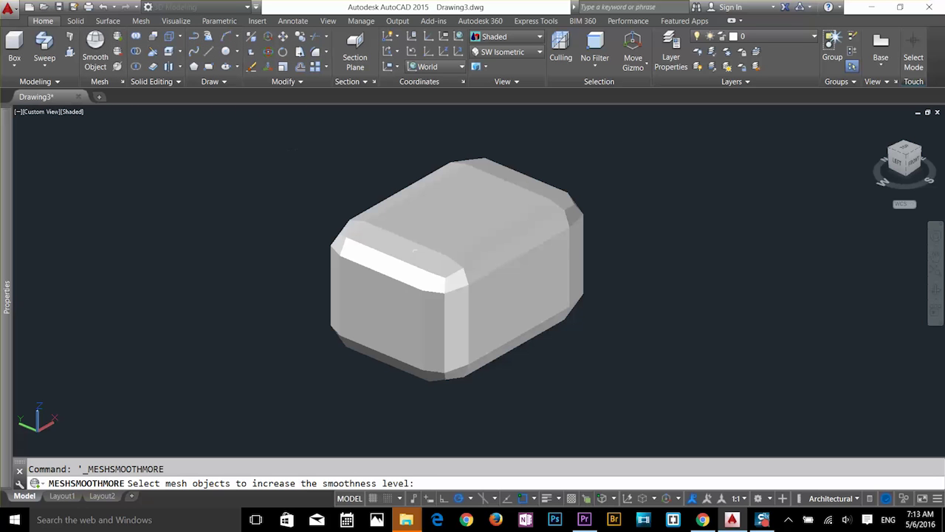
left_click(420, 274)
key("Return")
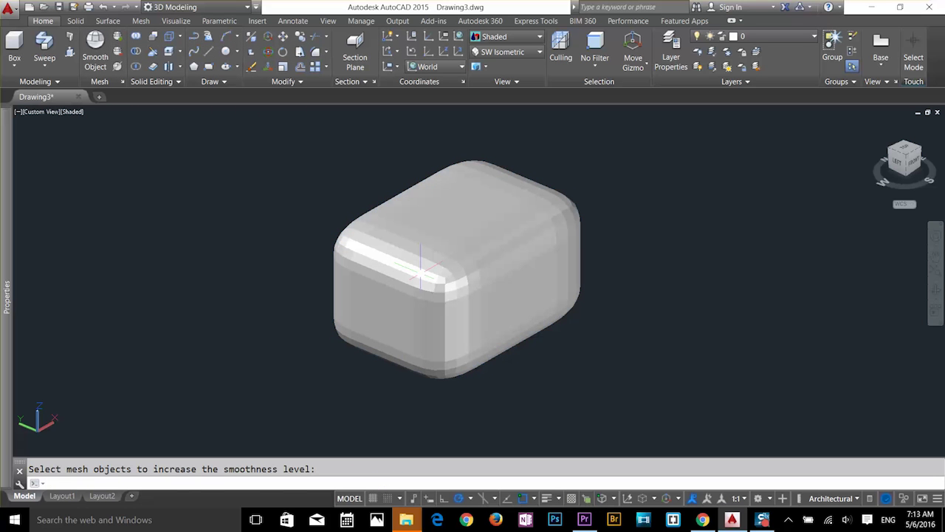
key("Return")
left_click(419, 267)
key("Return")
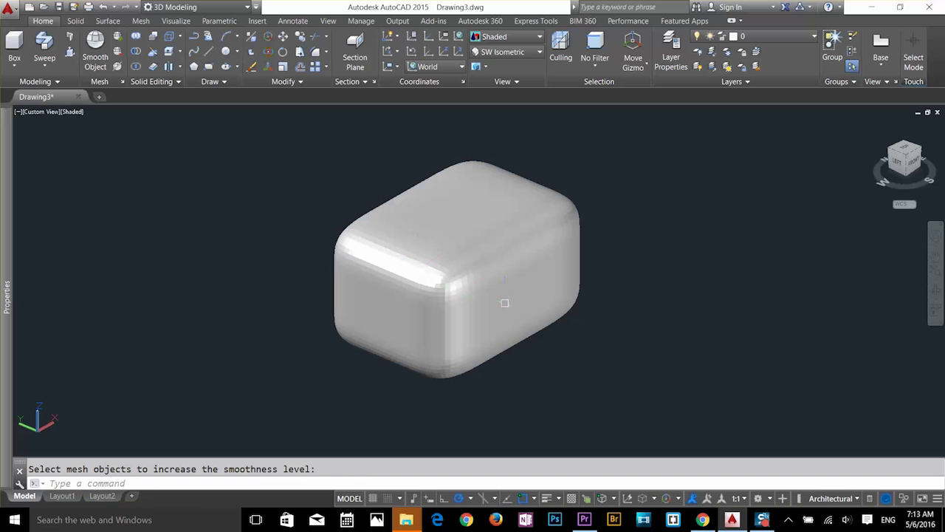
- Decrease the mesh's smoothness by one level with Smooth Less
left_click(116, 57)
left_click(431, 264)
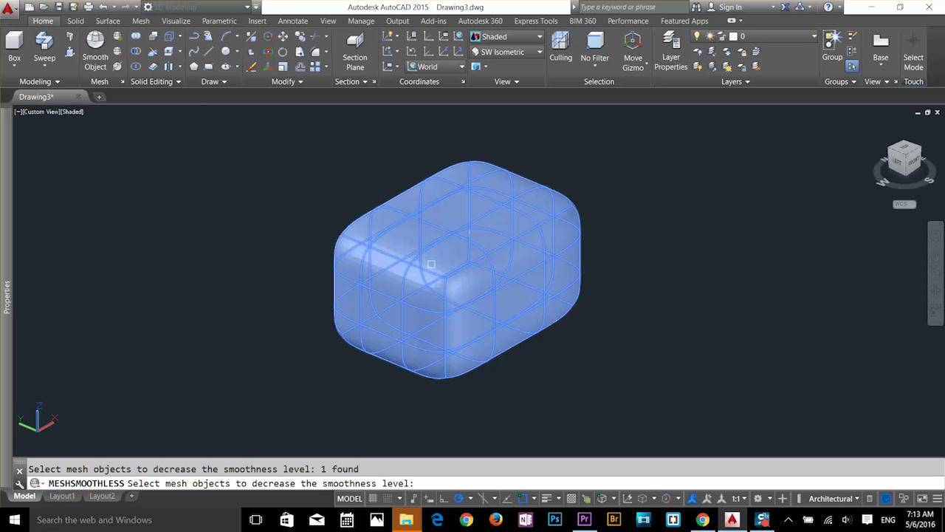
key("Return")
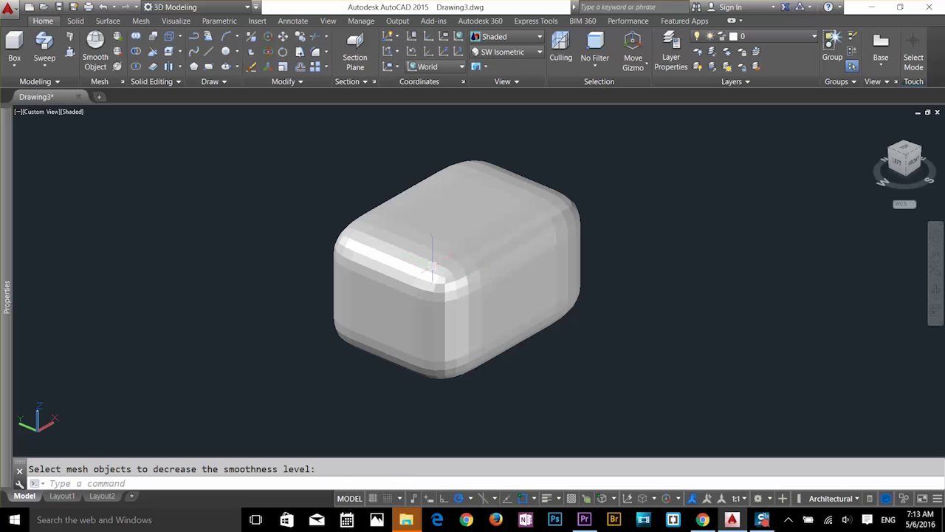
- Apply Smooth More to the mesh once again, and erase it to leave the drawing empty
left_click(116, 38)
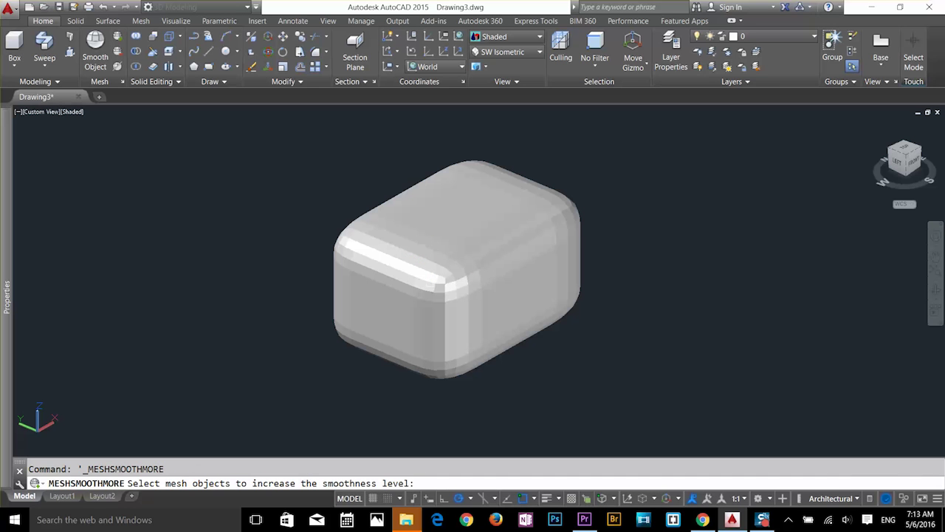
left_click(445, 277)
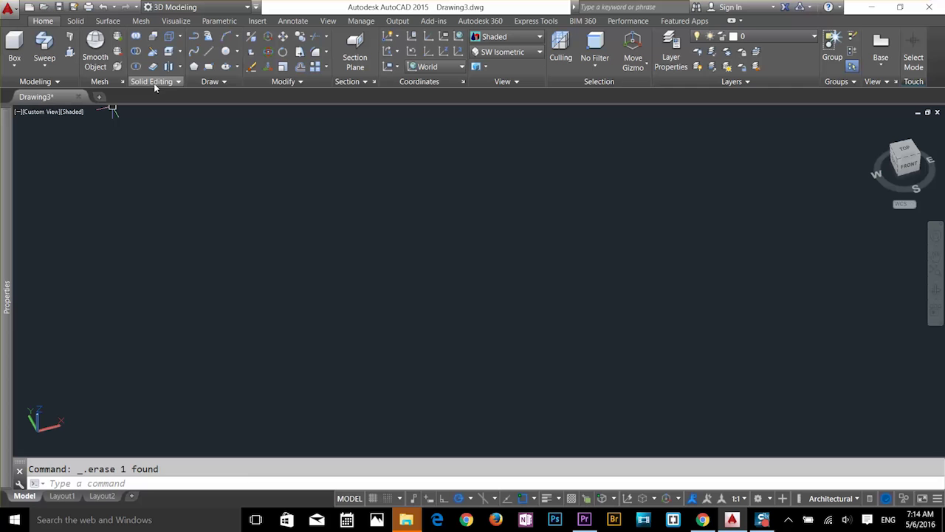
key("Escape")
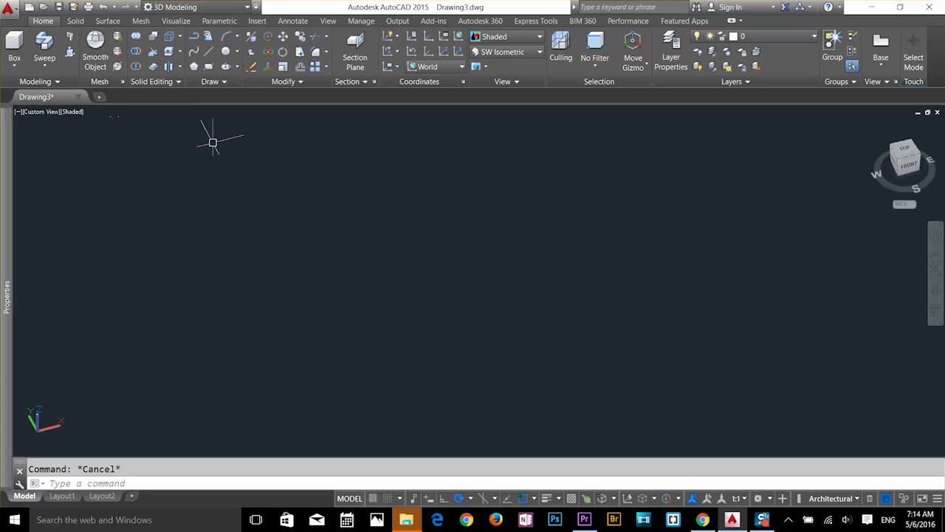
- Draw a freehand rectangle in the empty drawing as the base for a new solid
type("rec")
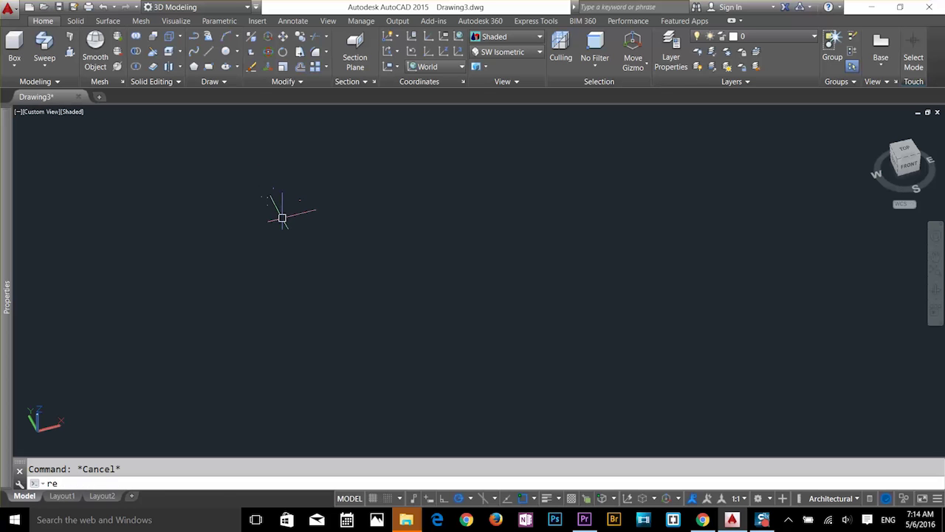
key("Return")
left_click(306, 298)
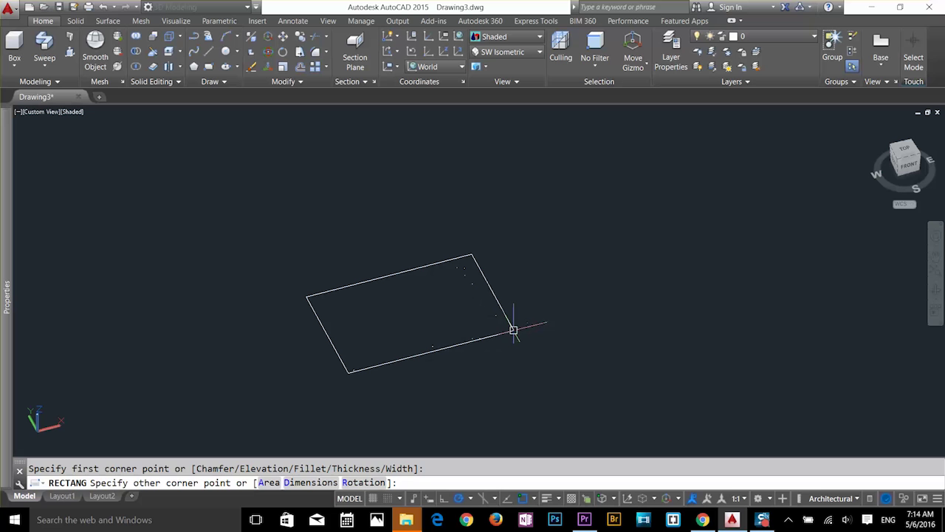
left_click(513, 331)
key("Escape")
- Extrude the rectangle upward into a tall solid box
type("ext")
key("Return")
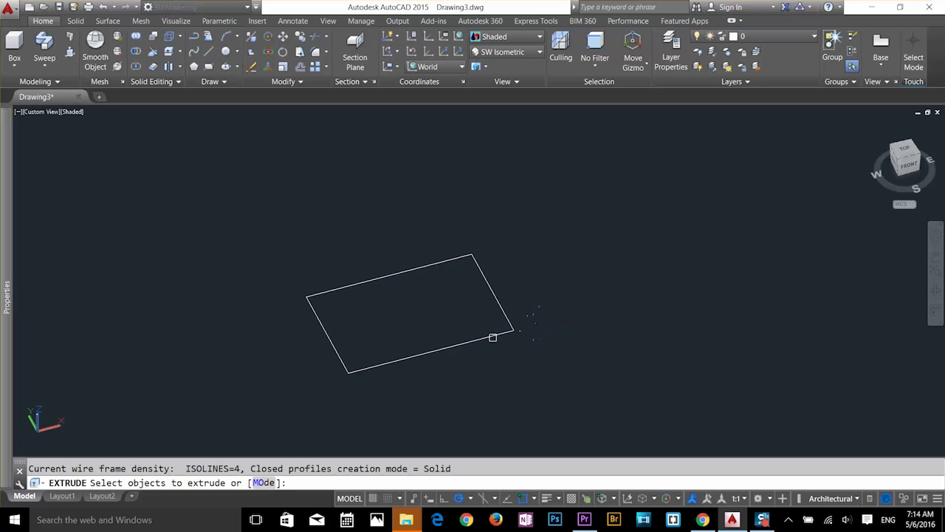
left_click(492, 335)
key("Return")
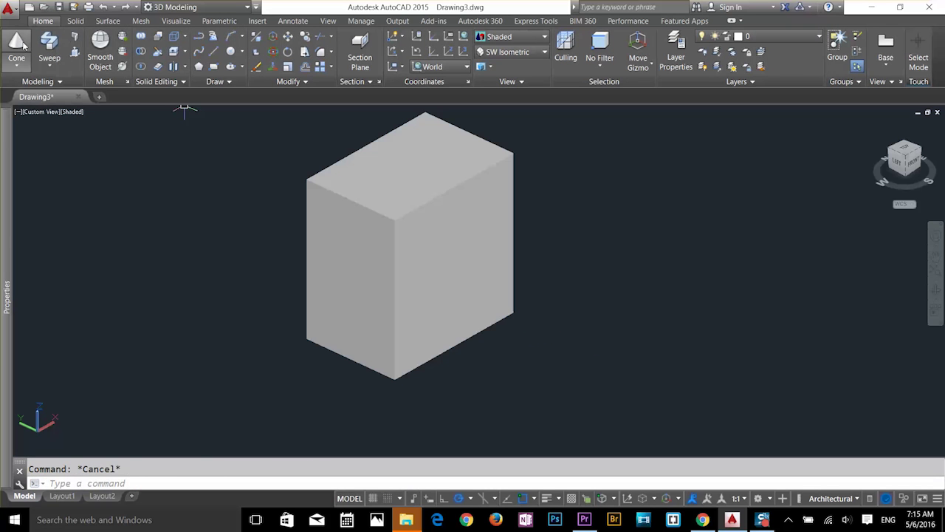
- Draw a second, lower freehand solid box overlapping the tall box's lower front corner
left_click(17, 44)
left_click(19, 68)
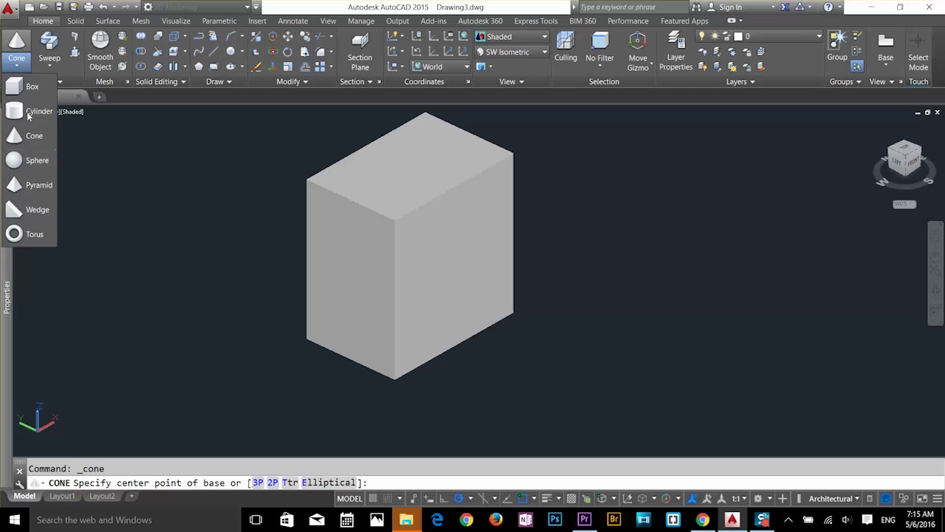
left_click(29, 87)
left_click(357, 415)
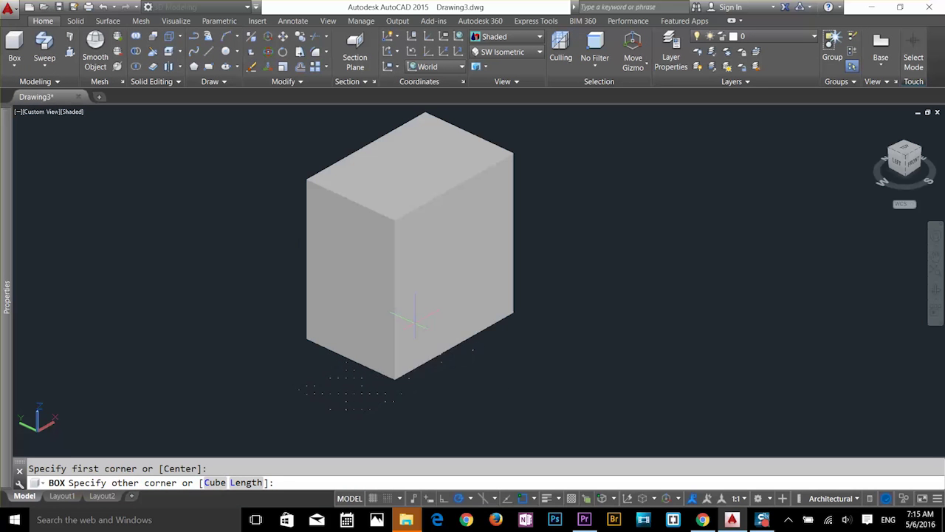
left_click(412, 322)
key("Escape")
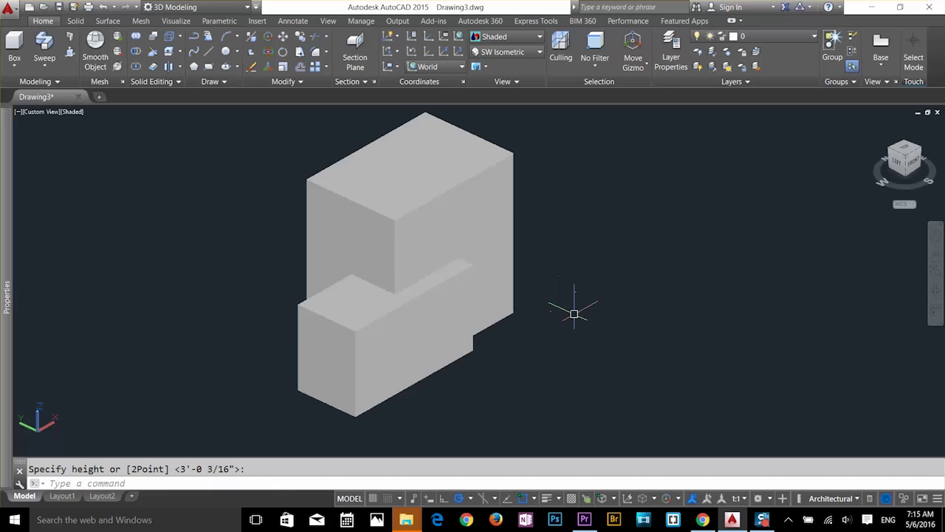
key("Escape")
- Join the two overlapping boxes into one solid with Union, and inspect the merged solid
middle_click_drag(569, 320, 461, 323, "shift")
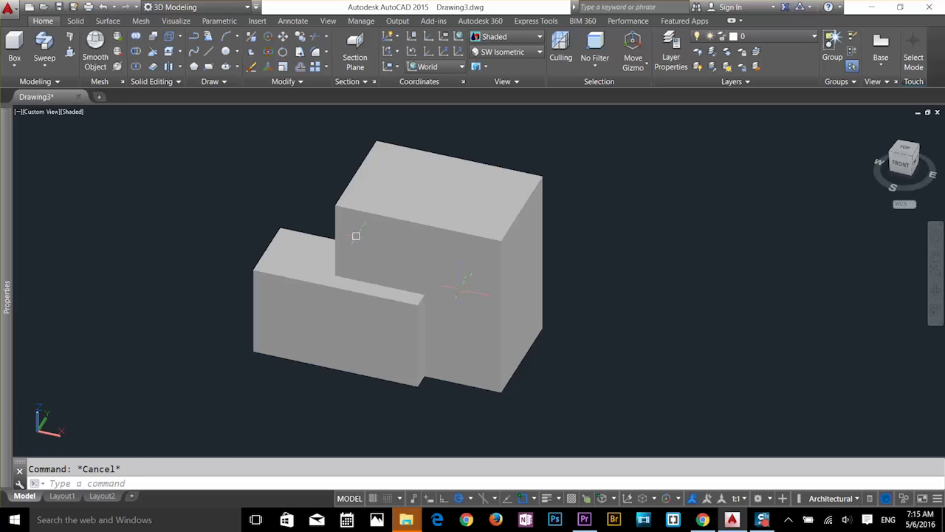
left_click(136, 39)
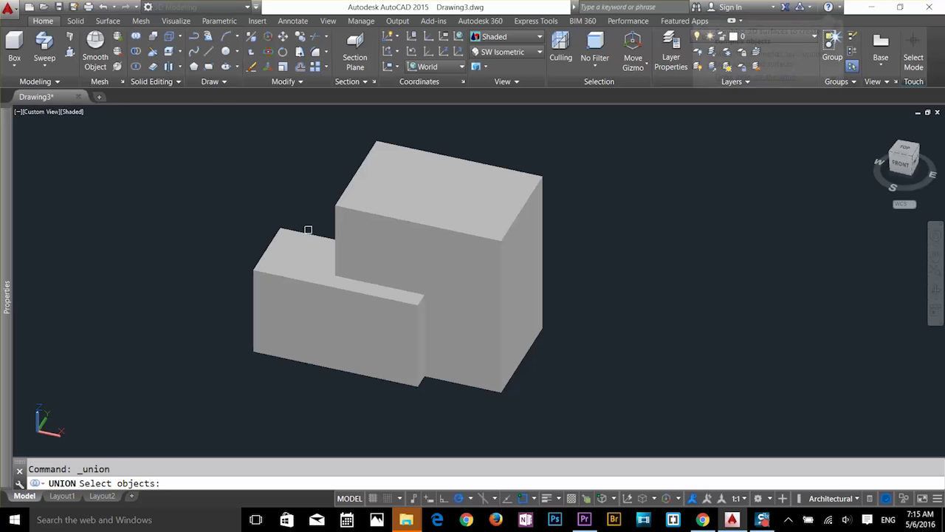
left_click(323, 281)
left_click(429, 223)
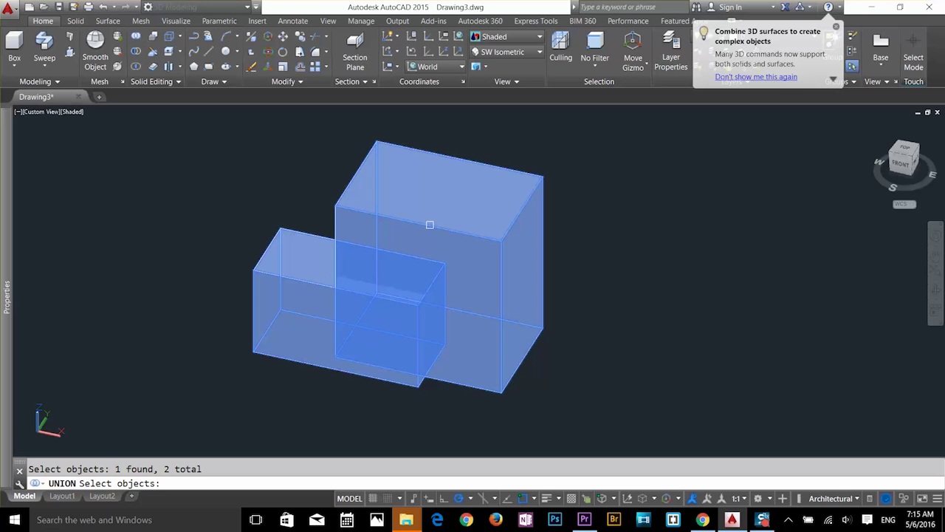
key("Return")
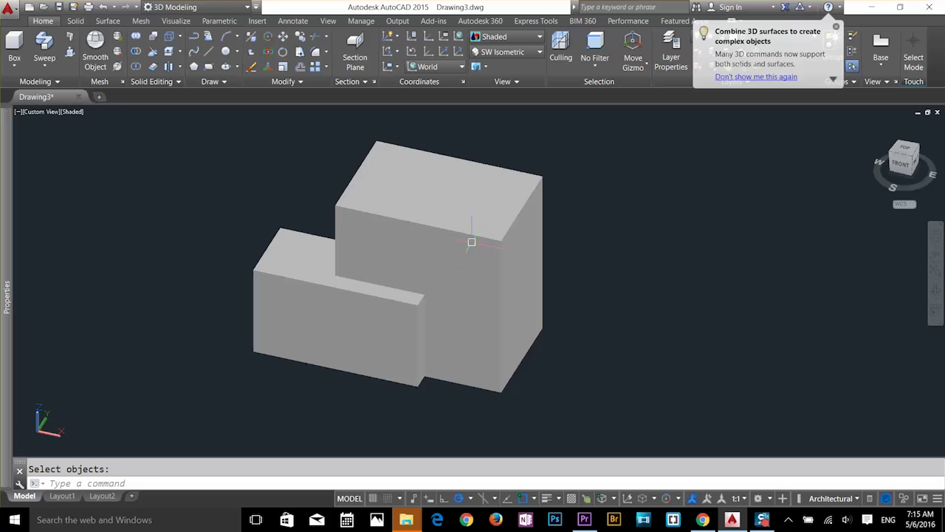
left_click(471, 242)
key("Escape")
middle_click_drag(476, 244, 229, 236, "shift")
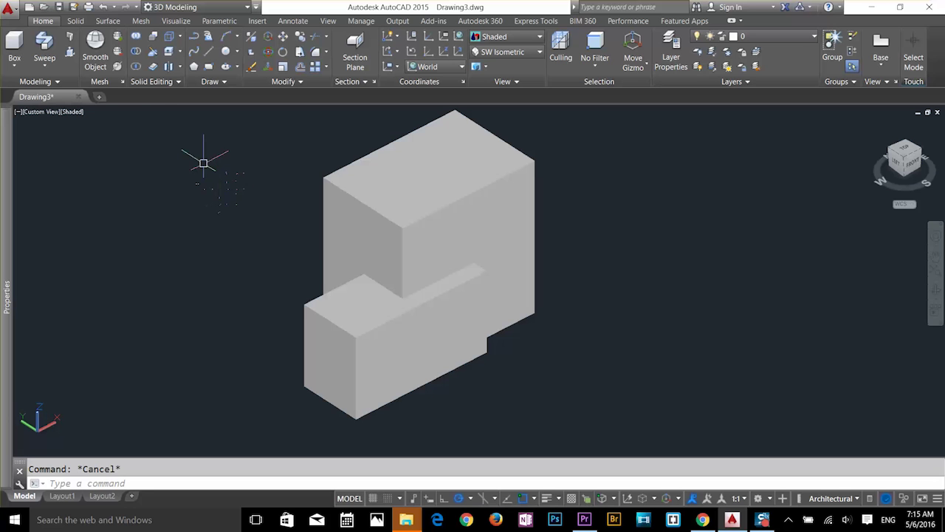
left_click(136, 51)
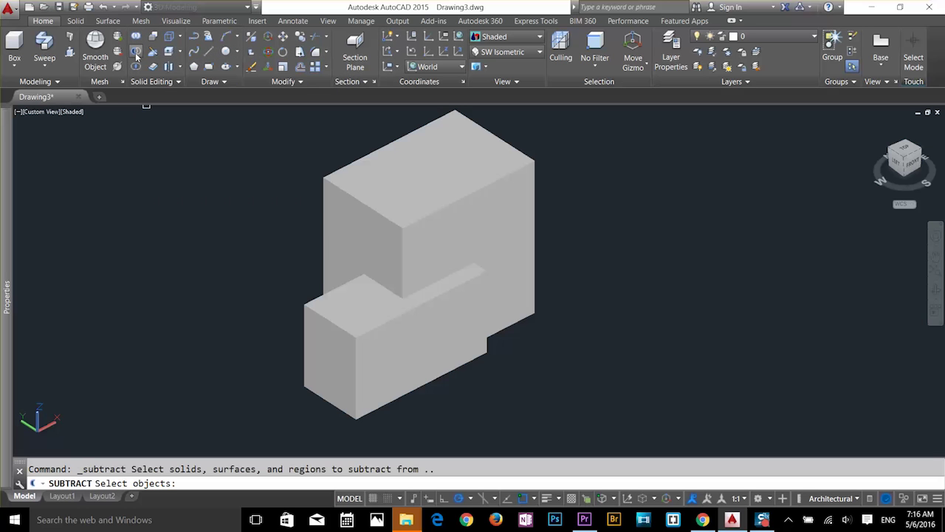
key("Escape")
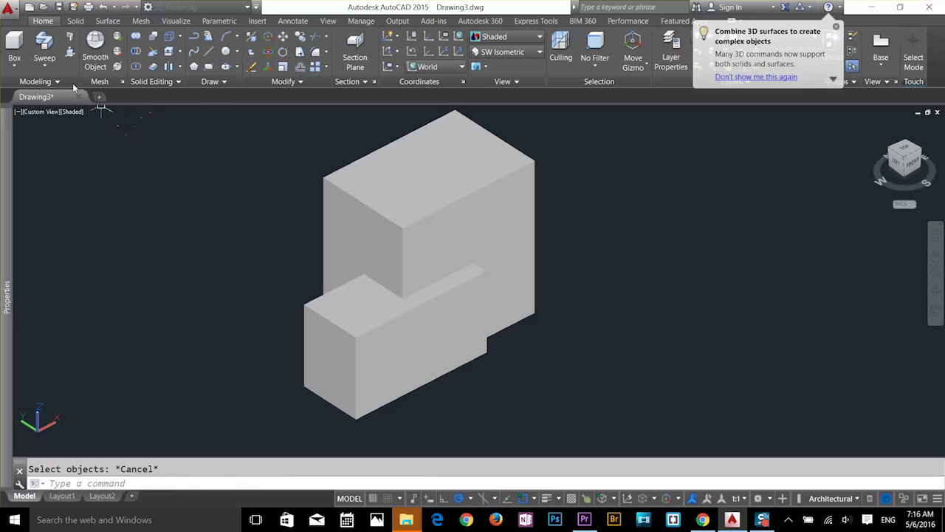
left_click(14, 53)
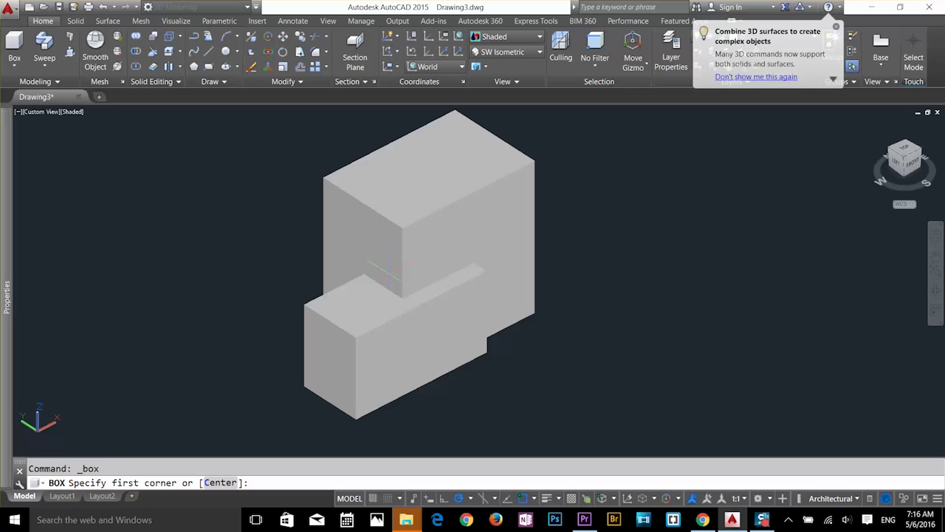
key("Escape")
- Draw a freehand solid sphere centred on the bottom corner of the merged solid's taller part
left_click(14, 65)
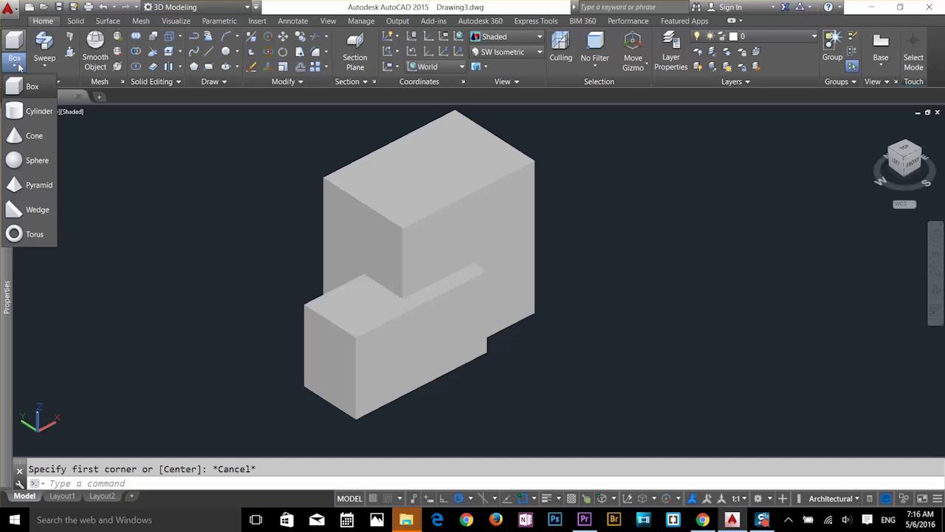
left_click(37, 160)
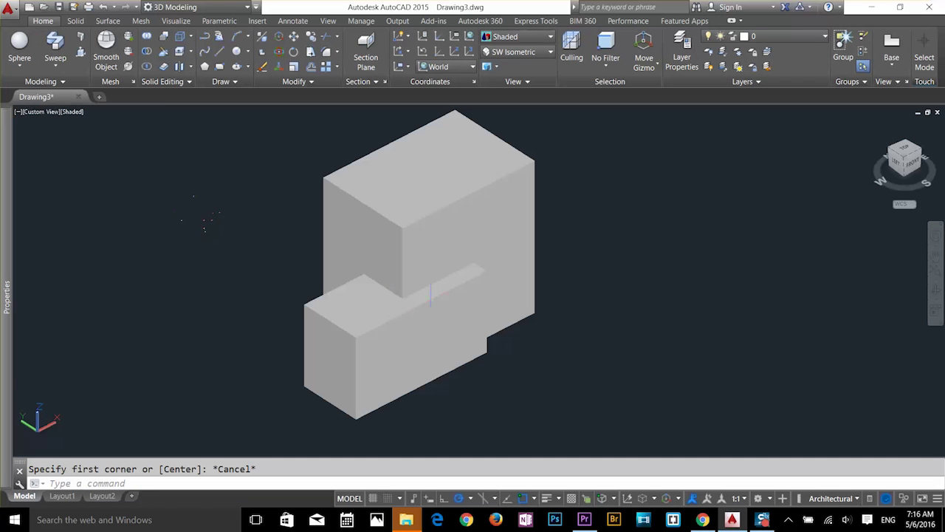
left_click(535, 312)
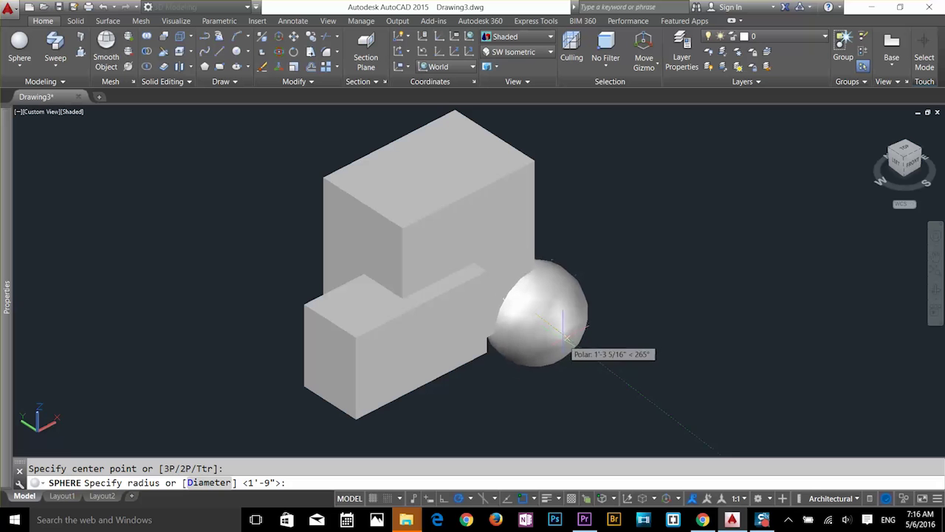
left_click(566, 336)
key("Escape")
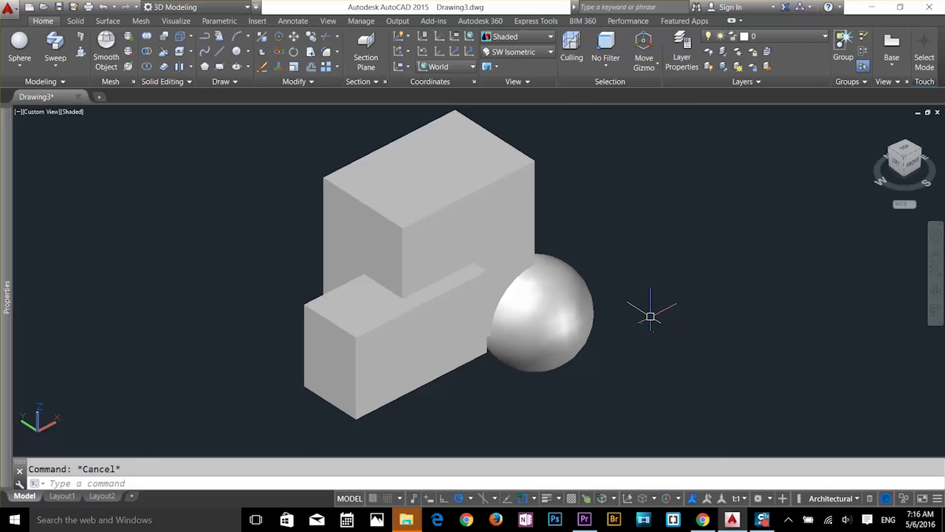
scroll(597, 288, "up", 2)
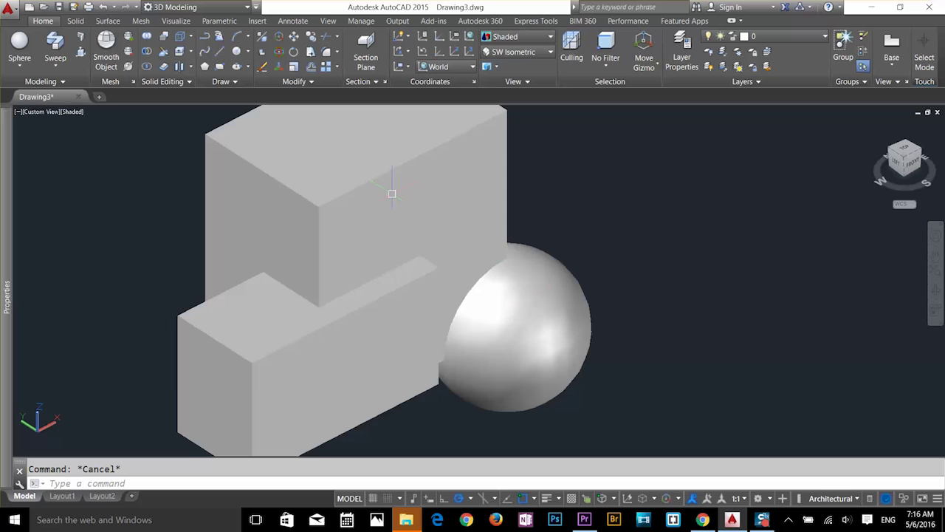
- Subtract the sphere from the merged box solid and inspect the rounded cut-out at its corner
left_click(392, 194)
key("Escape")
left_click(147, 52)
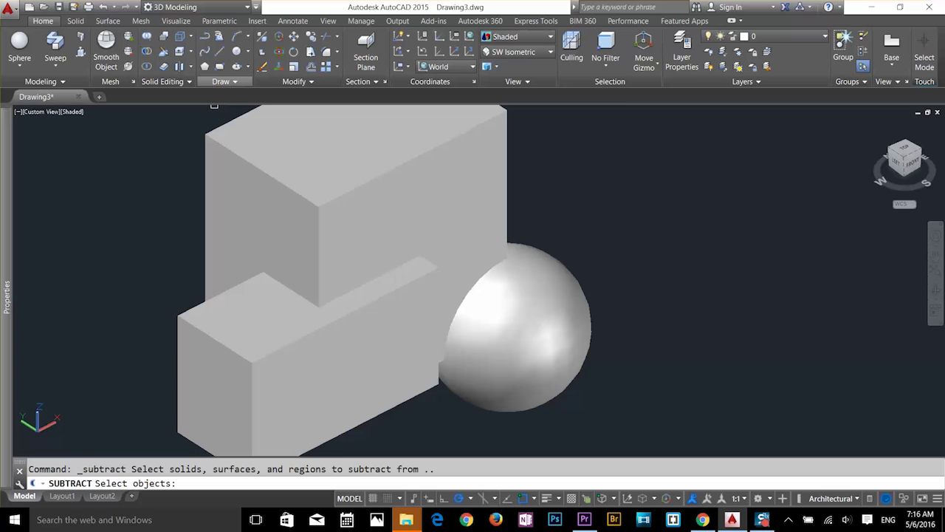
left_click(485, 163)
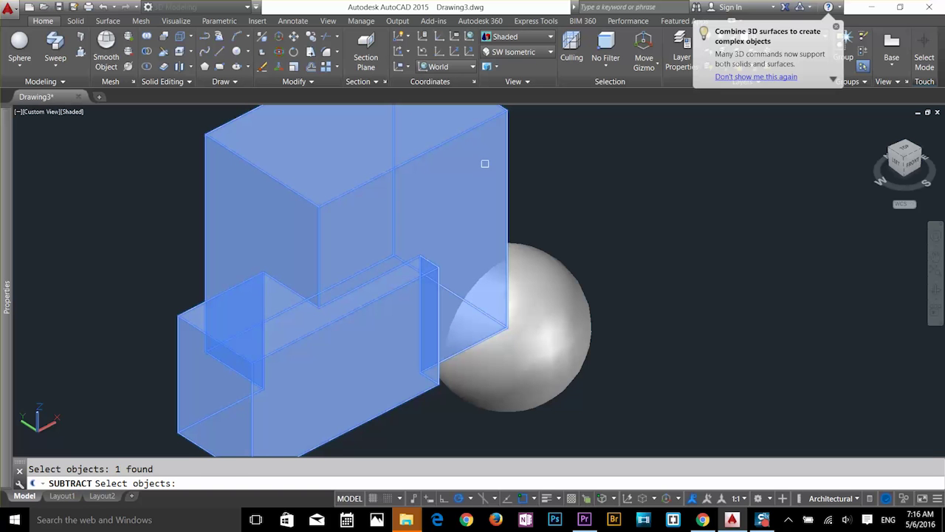
key("Return")
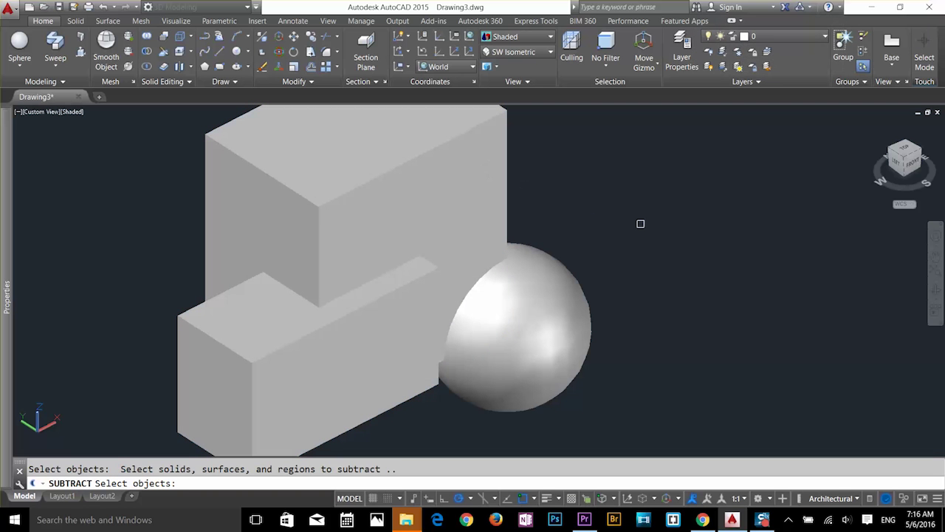
left_click(552, 306)
key("Return")
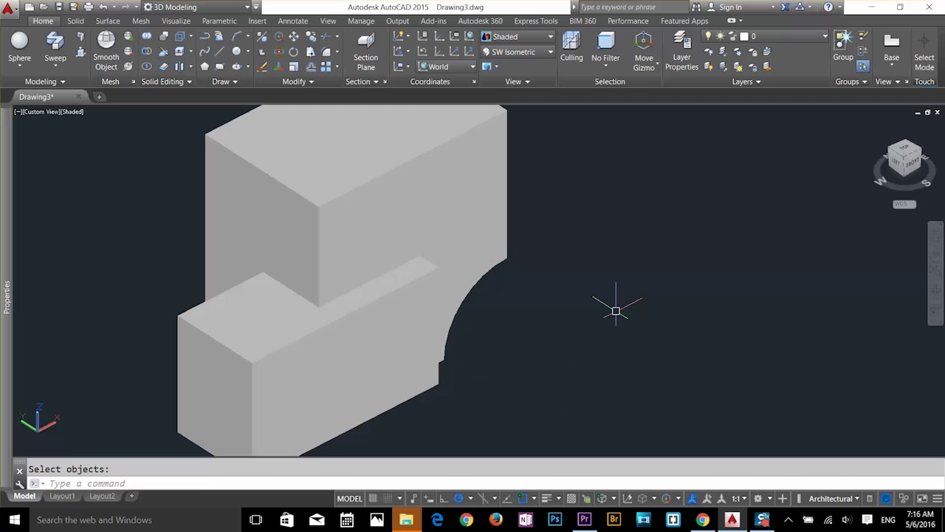
middle_click_drag(633, 334, 588, 332, "shift")
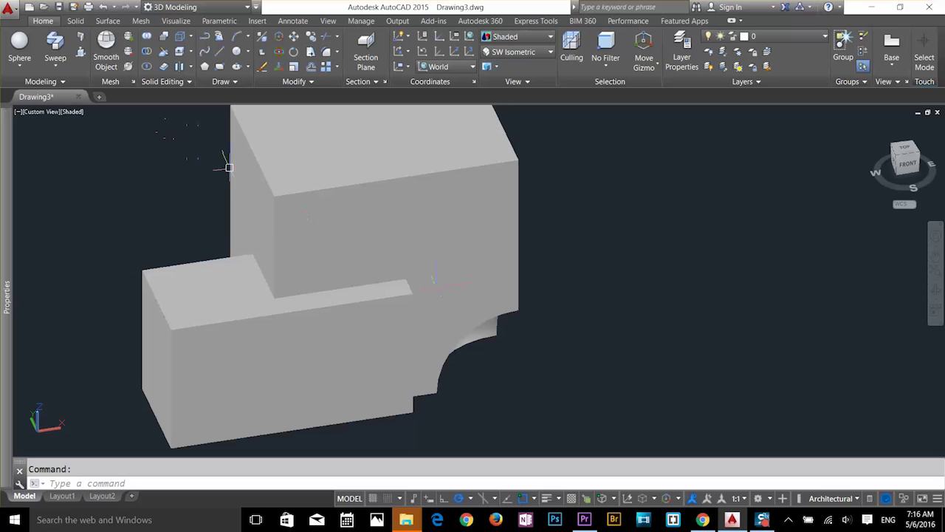
- Draw a solid sphere with the default 1'-4 1/2" radius, centred on the top front corner of the solid's lower part
mouse_move(230, 168)
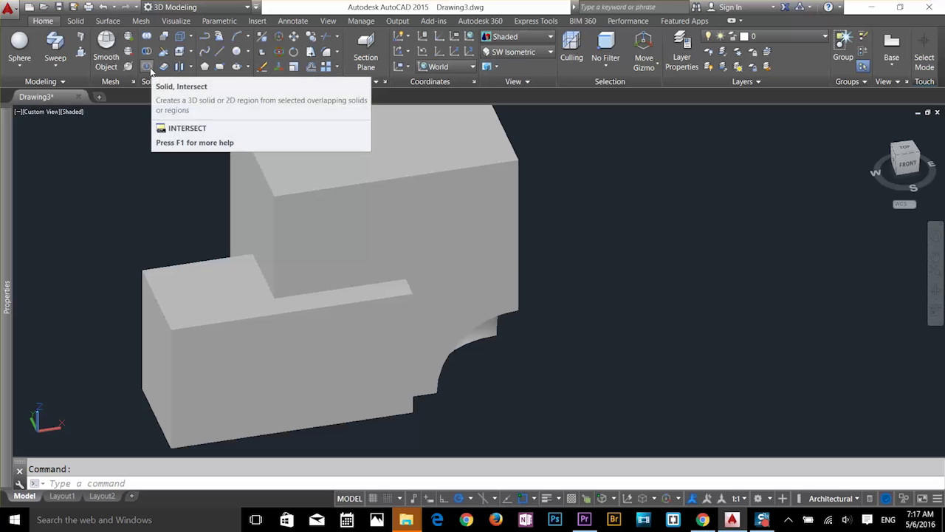
key("Escape")
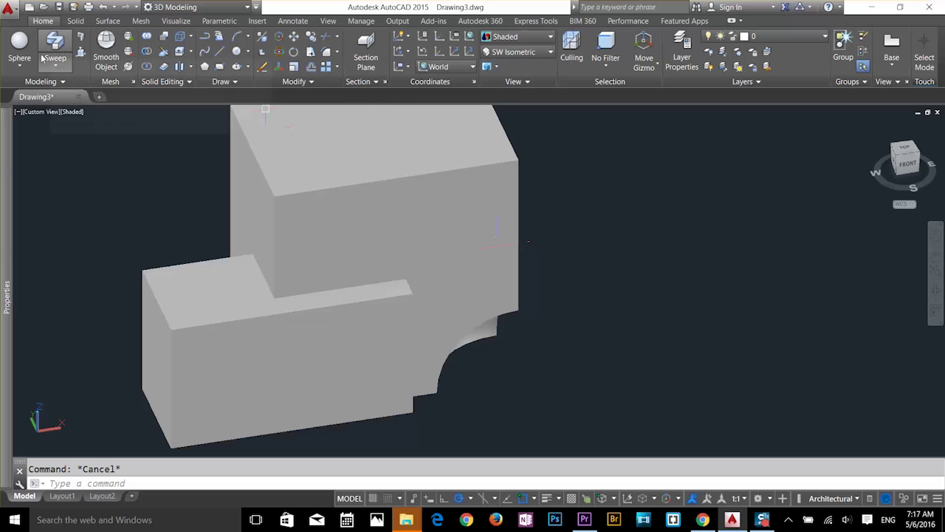
left_click(19, 65)
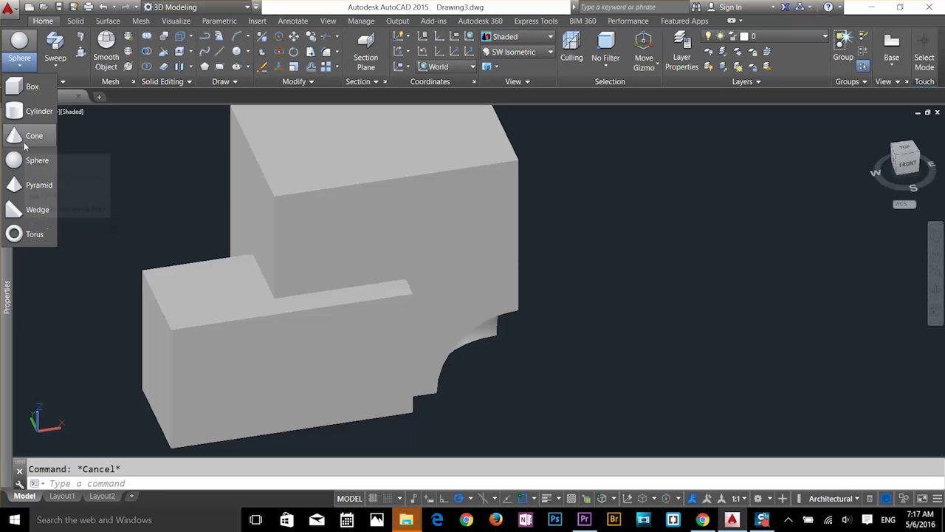
left_click(28, 167)
scroll(200, 218, "down", 2)
middle_click_drag(200, 217, 271, 190)
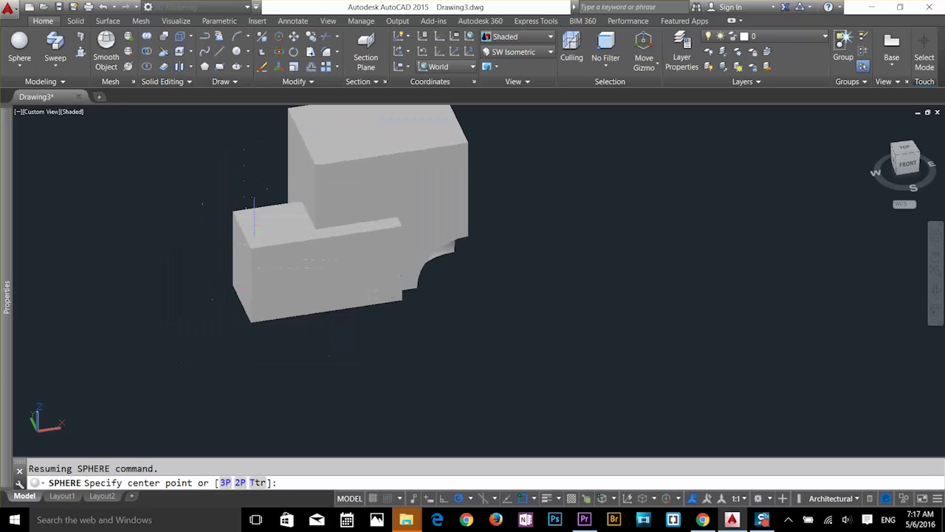
left_click(250, 248)
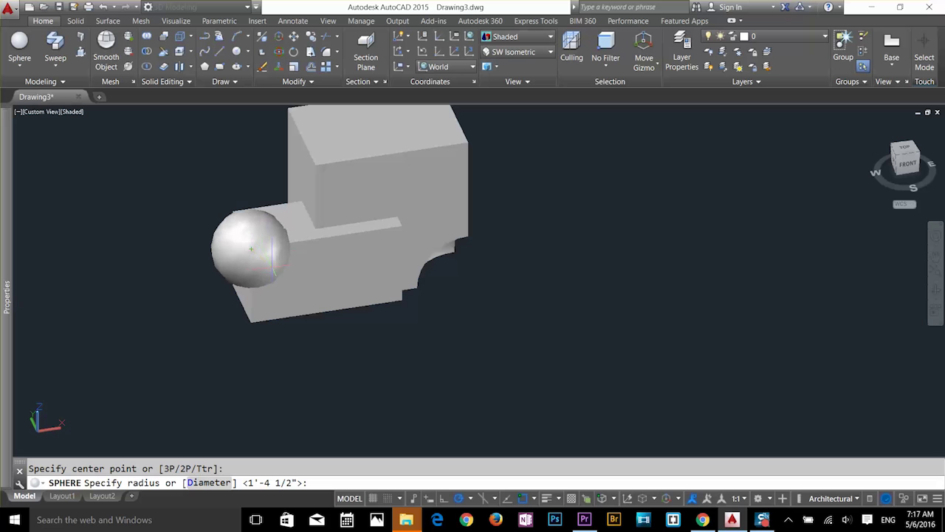
key("Return")
middle_click_drag(454, 310, 458, 288, "shift")
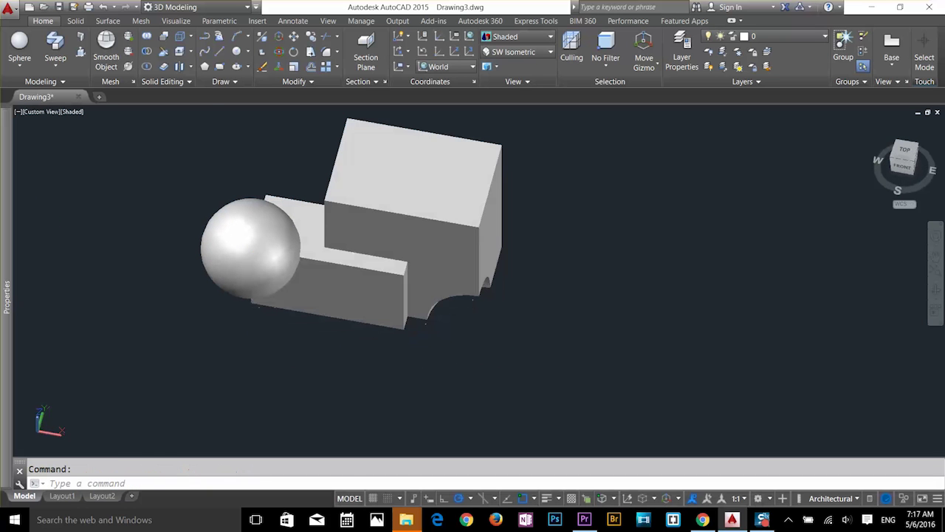
- Intersect the merged solid with the new sphere to keep only their overlapping volume
left_click(148, 66)
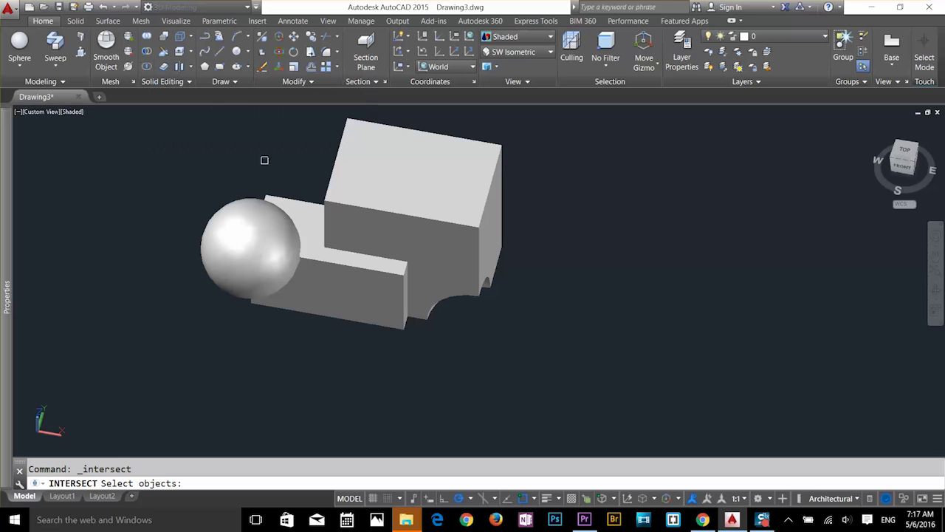
left_click(373, 216)
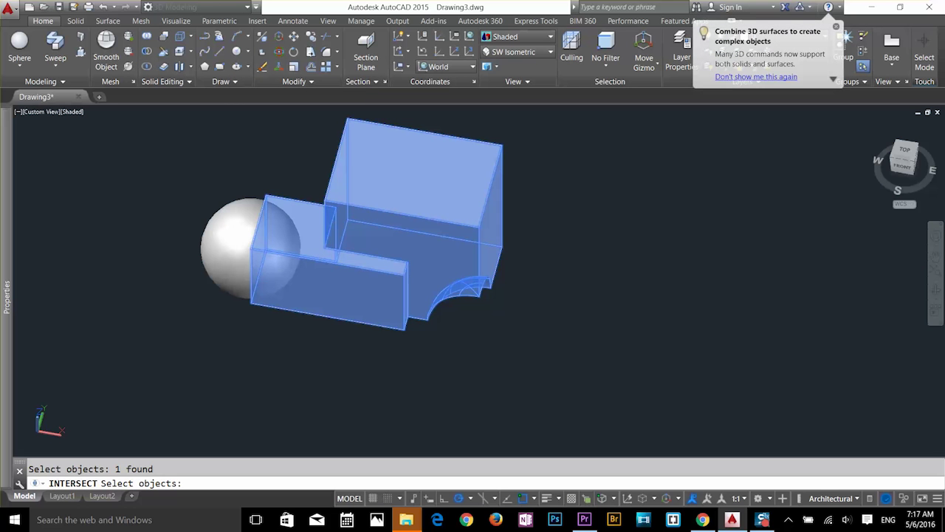
left_click(223, 234)
key("Return")
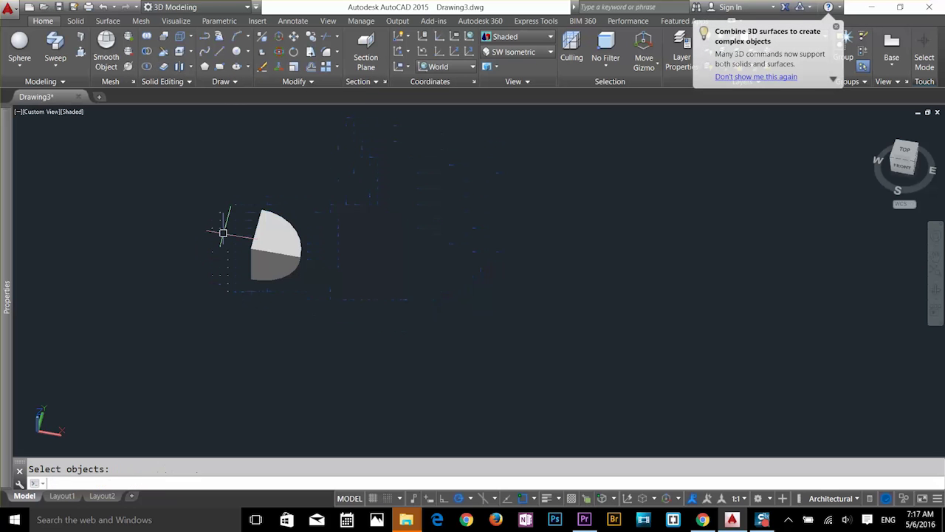
scroll(223, 234, "up", 5)
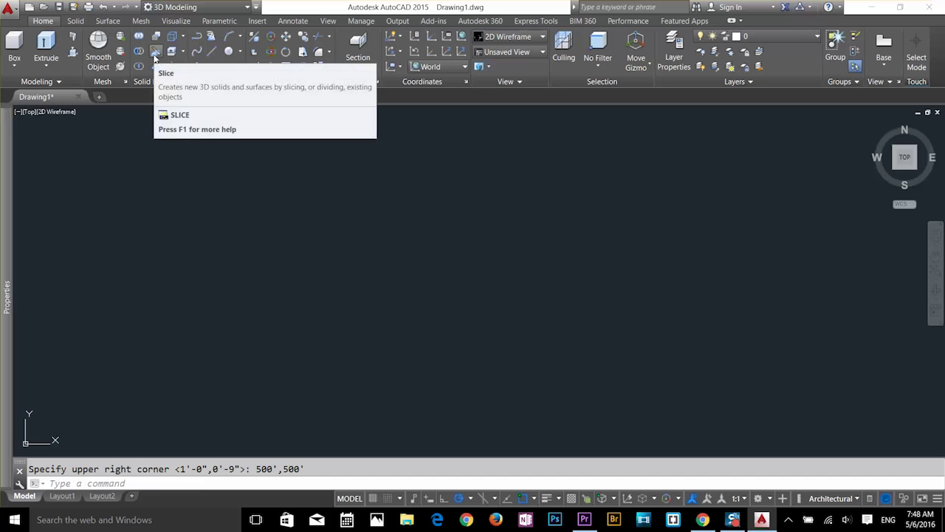
- In the SW Isometric view, slice the box crosswise through the midpoints of its long edges, keeping both sides
left_click(510, 52)
left_click(504, 137)
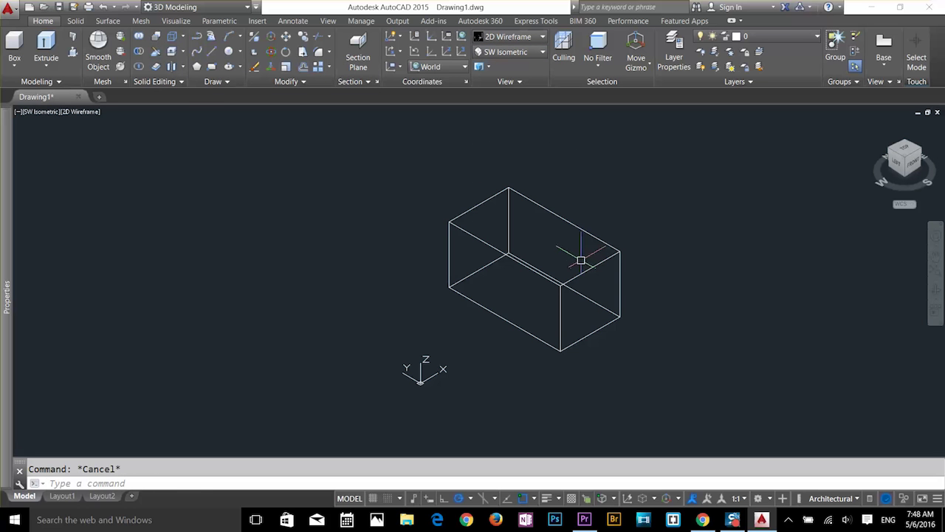
left_click(155, 51)
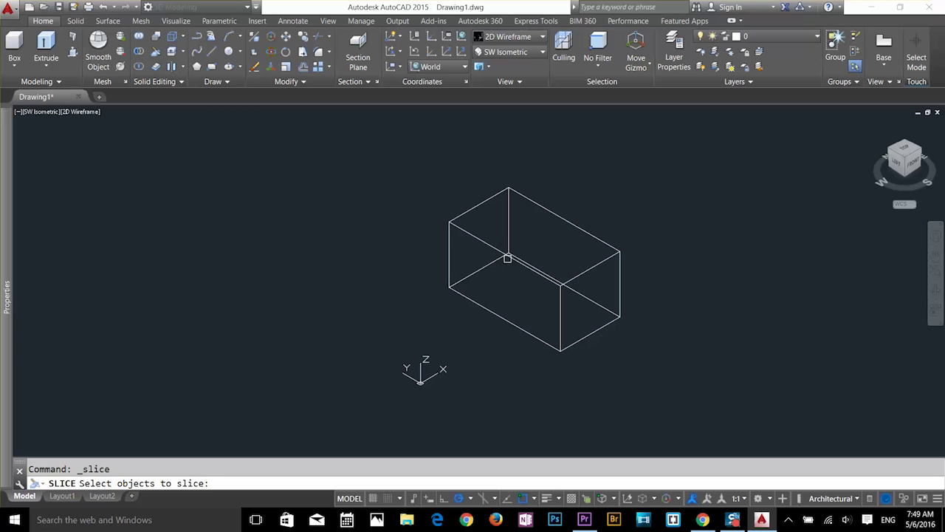
left_click(509, 257)
key("Return")
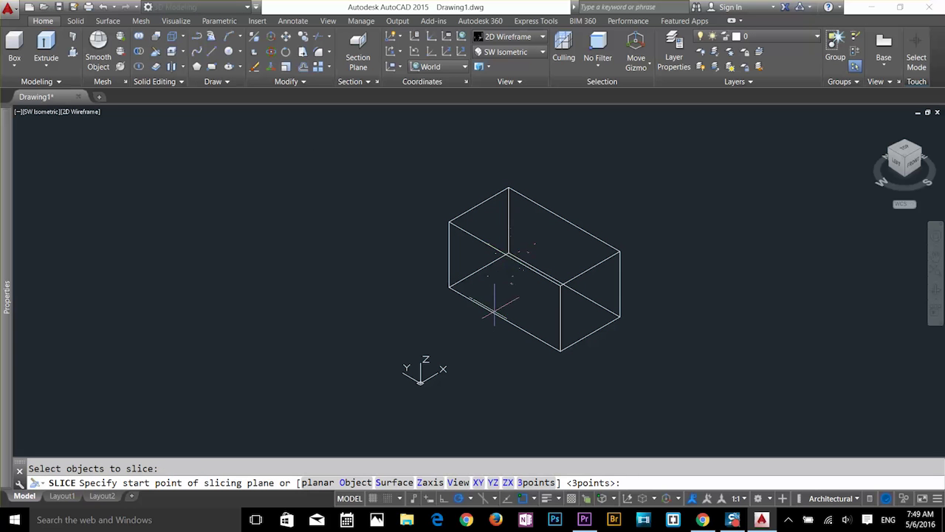
left_click(505, 319)
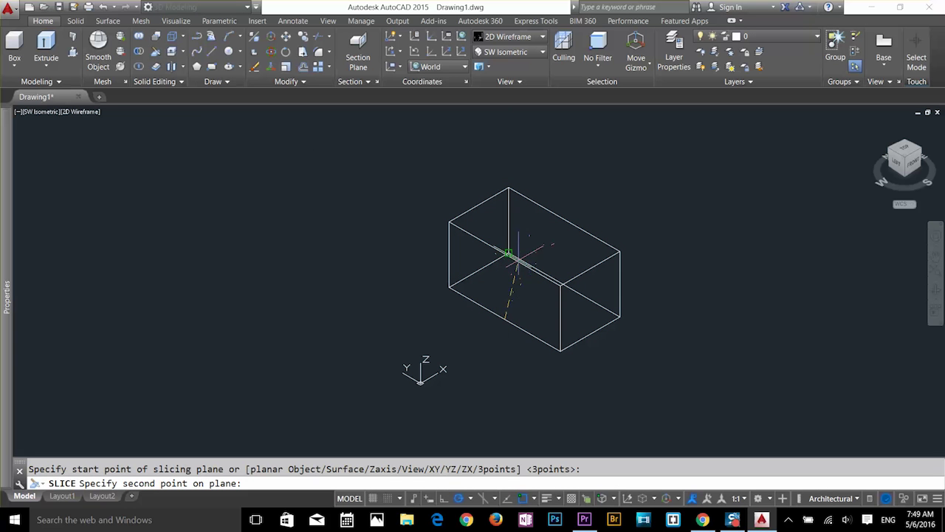
scroll(508, 253, "up", 5)
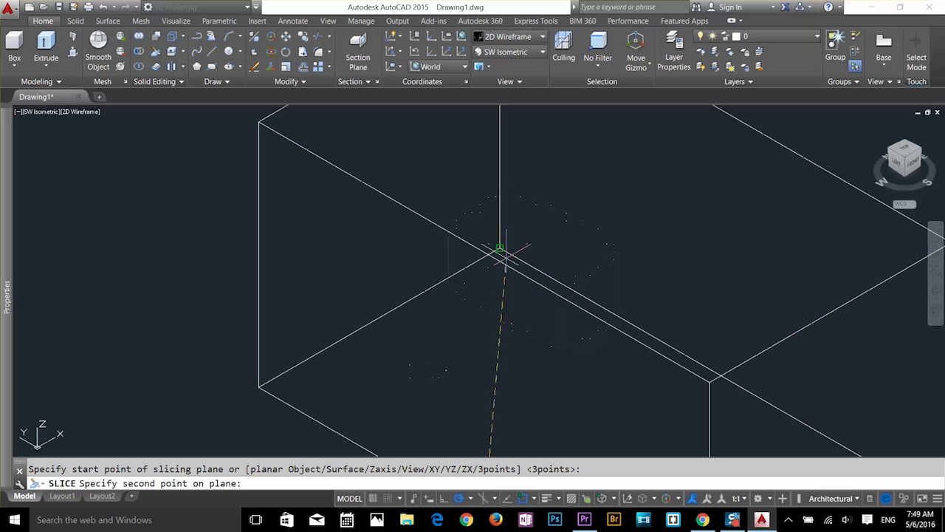
left_click(491, 251)
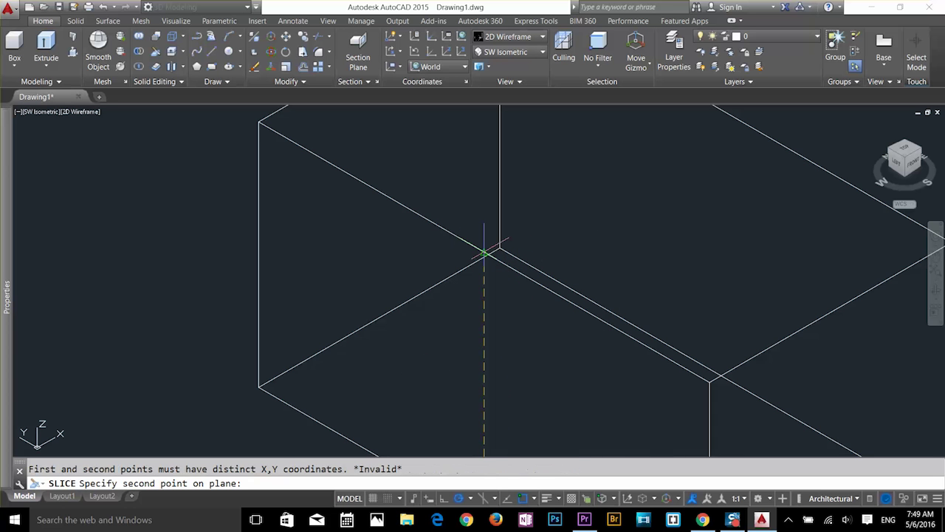
scroll(570, 228, "down", 4)
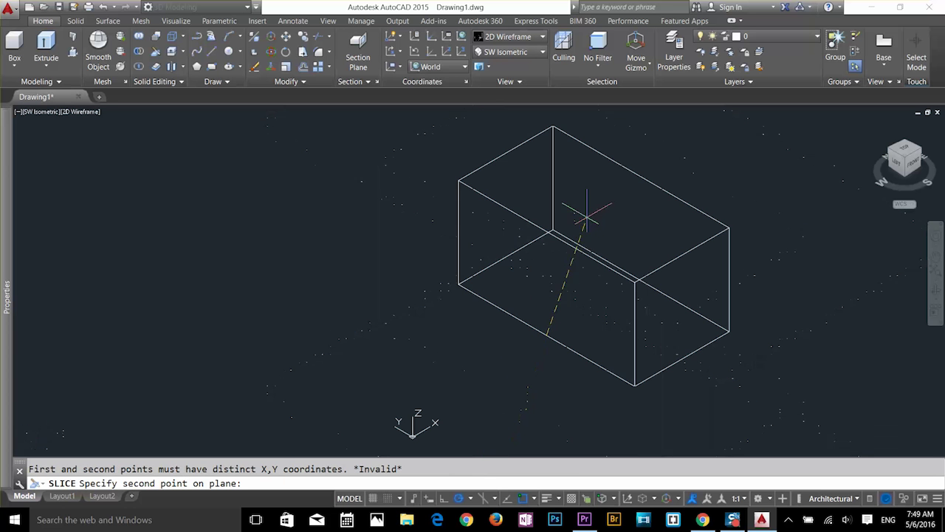
left_click(641, 176)
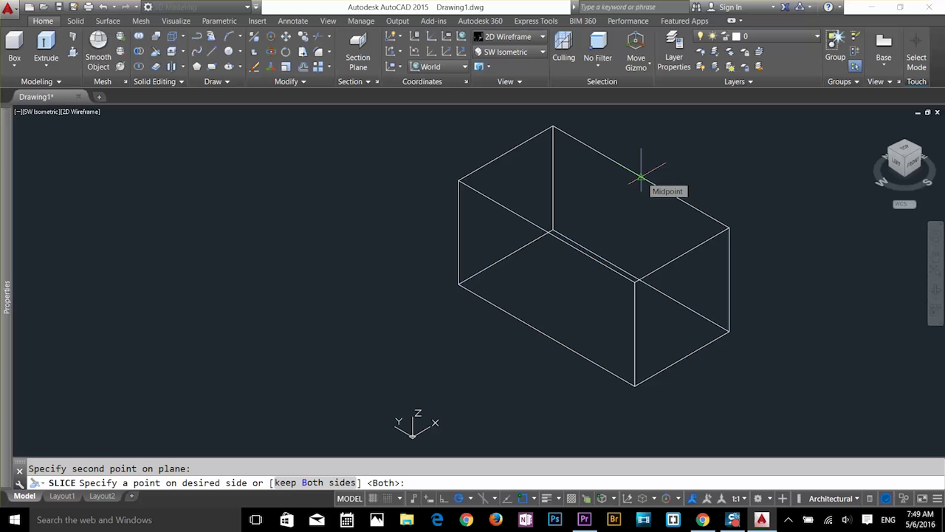
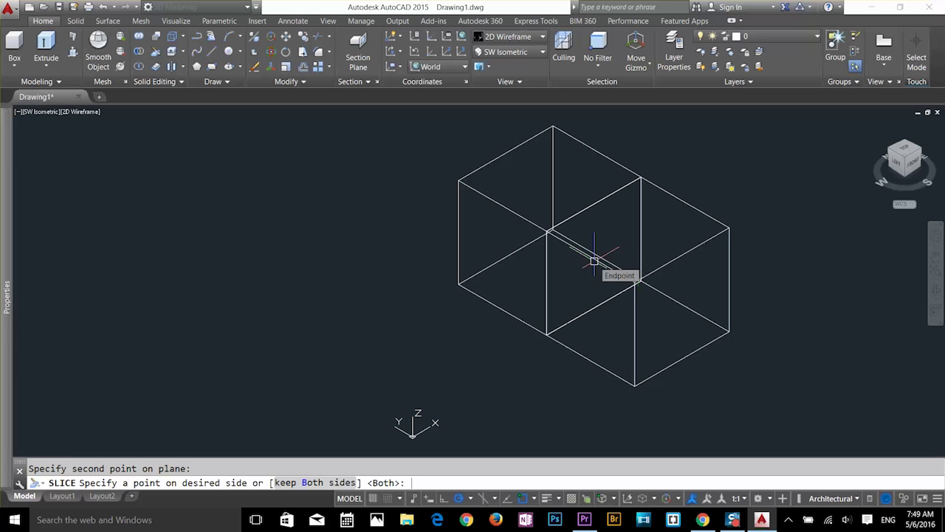
key("Return")
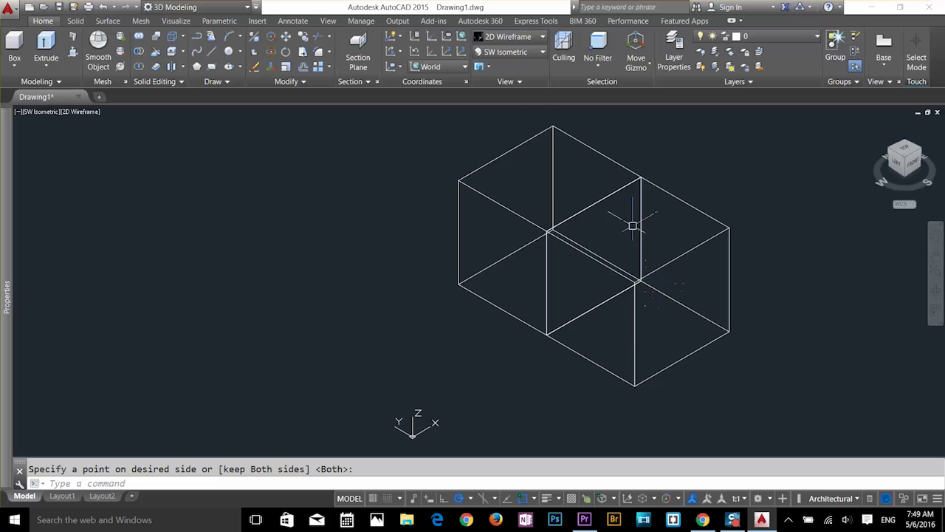
- Set the visual style to Shaded, then select one half of the sliced box to inspect the two separate solids
left_click(525, 52)
left_click(515, 38)
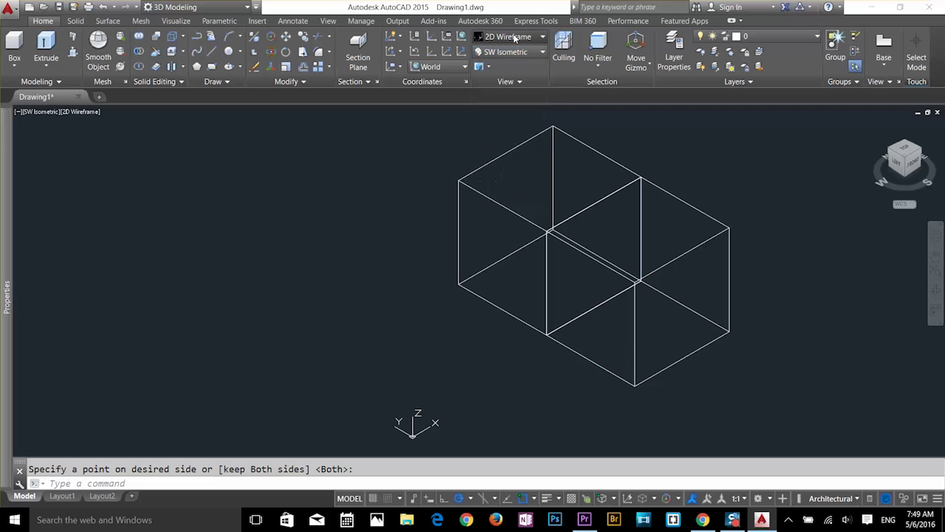
left_click(514, 38)
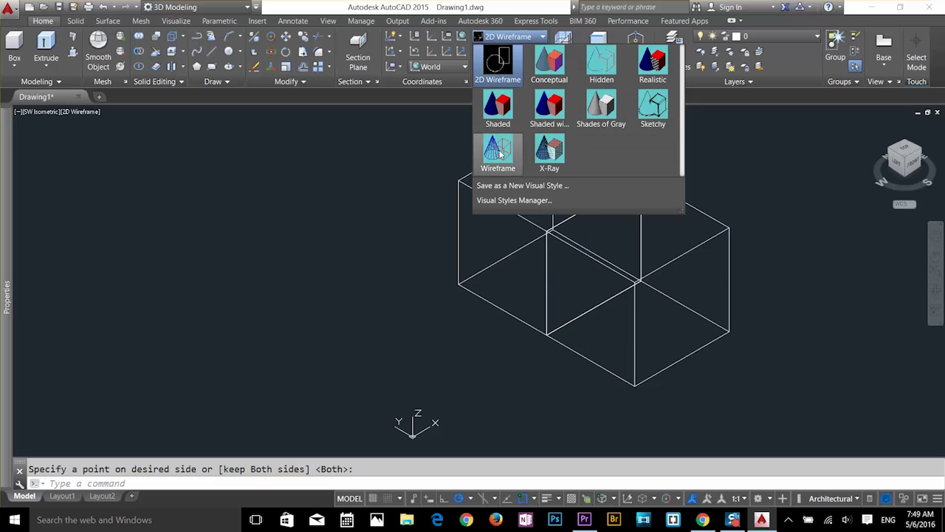
left_click(500, 147)
left_click(514, 37)
left_click(505, 113)
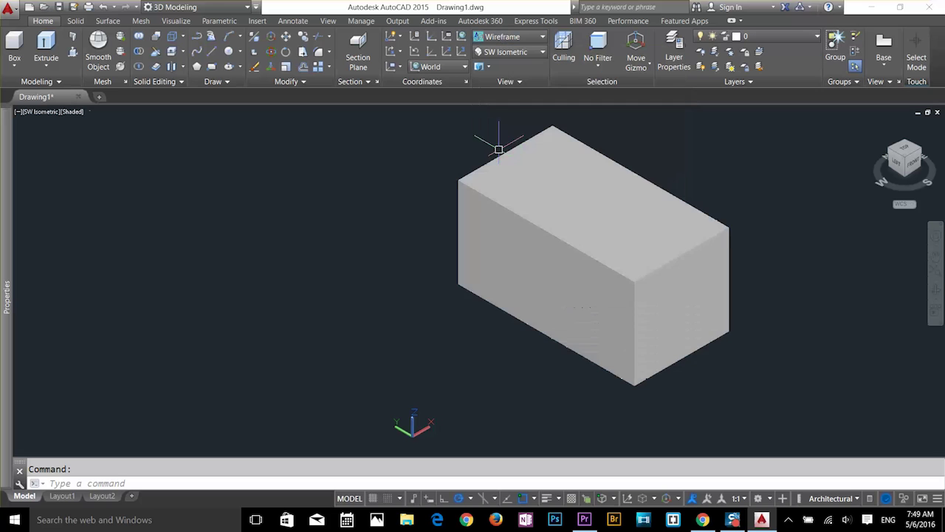
left_click(696, 259)
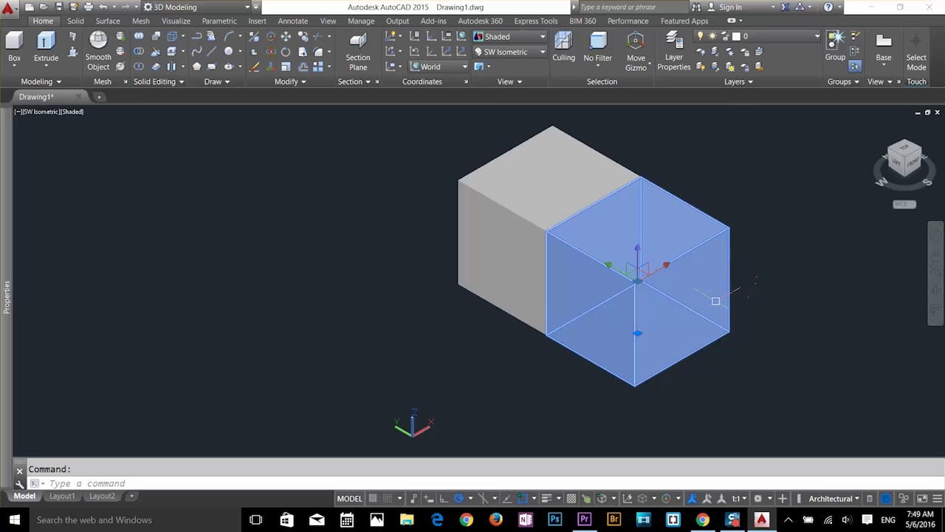
middle_click_drag(715, 307, 741, 268, "shift")
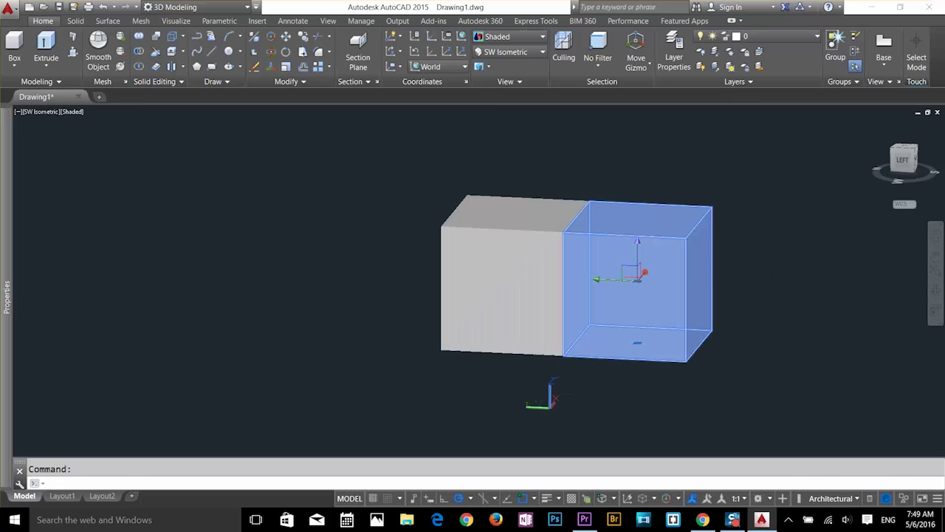
left_click(515, 252)
key("Escape")
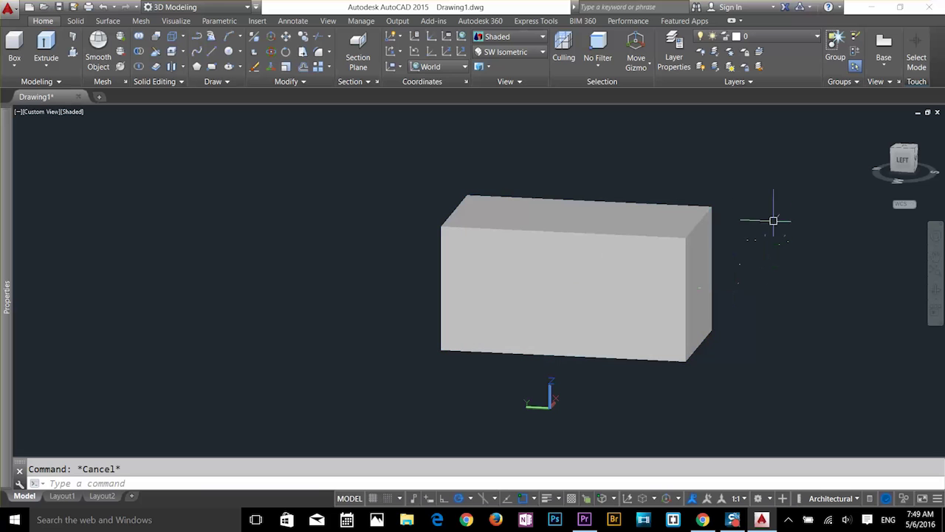
left_click(767, 194)
left_click(509, 287)
key("Escape")
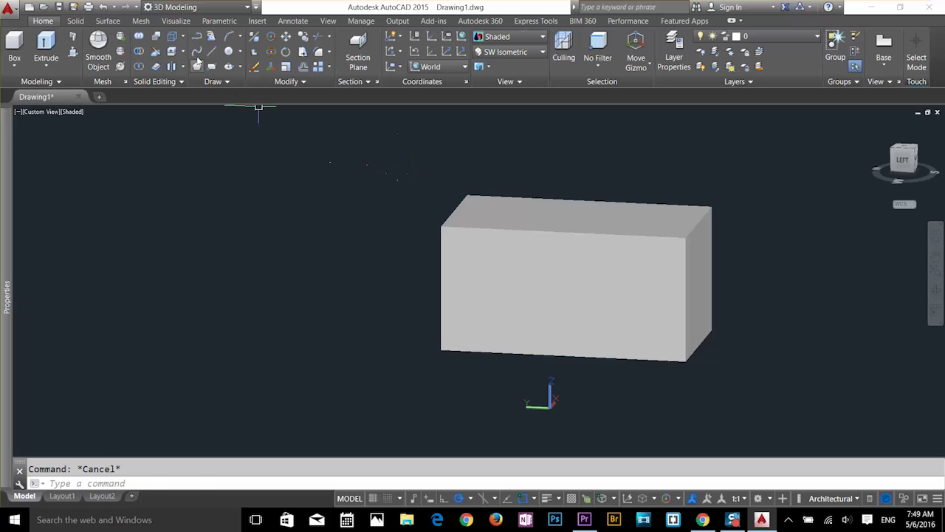
- Slice the right half of the box diagonally from its outer front bottom corner to its inner back top corner, keeping the front-side piece
left_click(154, 53)
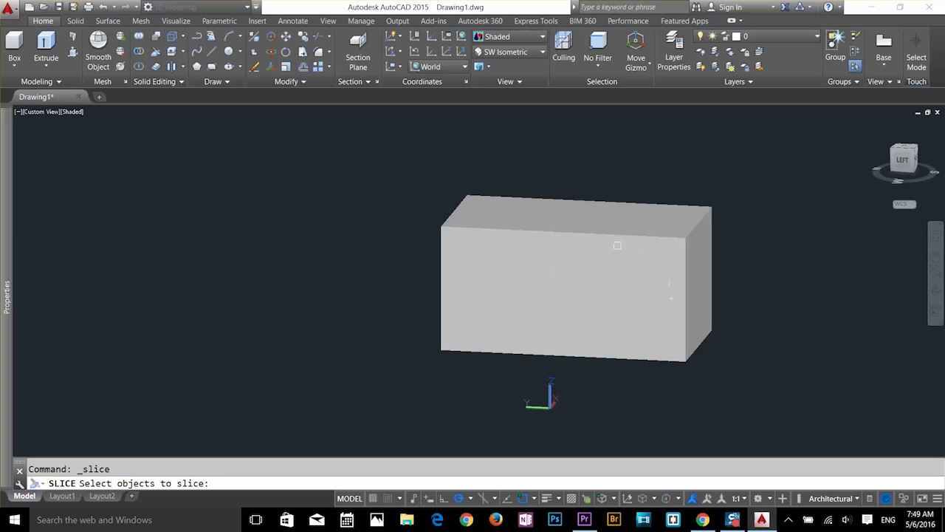
left_click(679, 297)
key("Return")
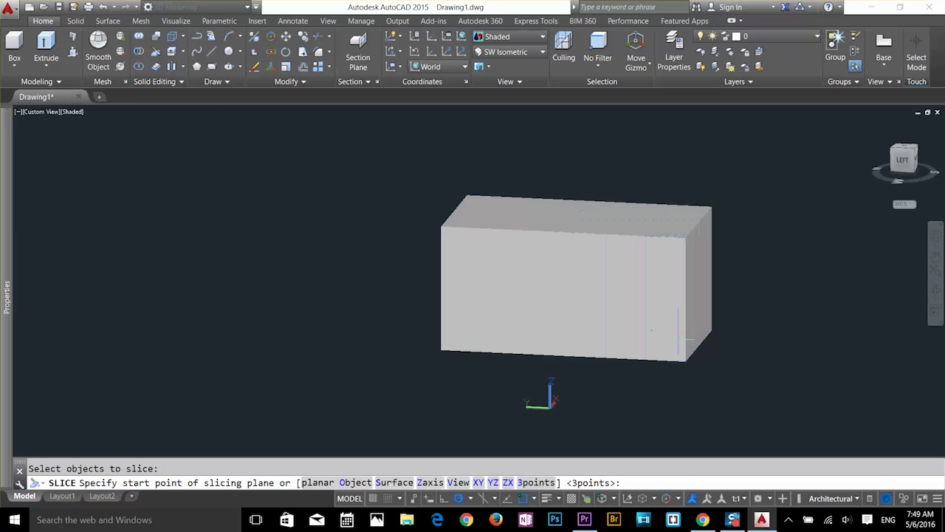
left_click(686, 362)
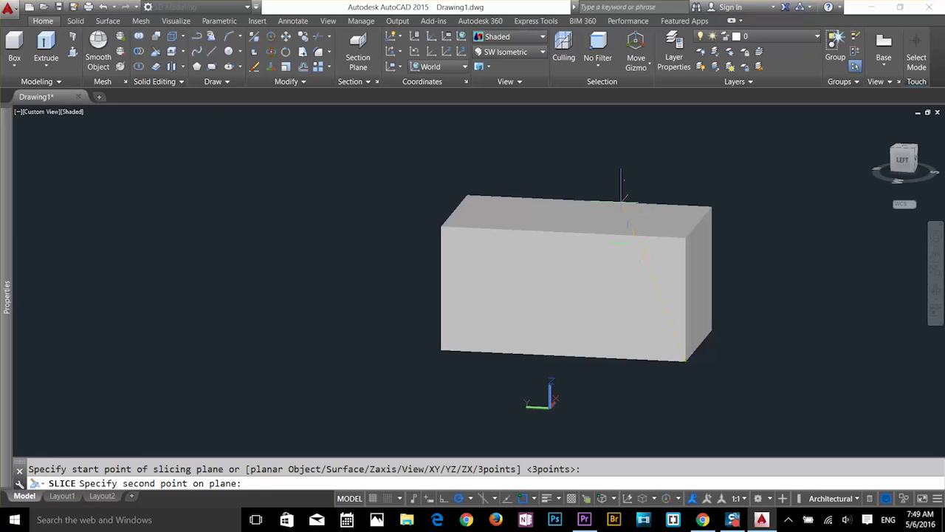
left_click(589, 200)
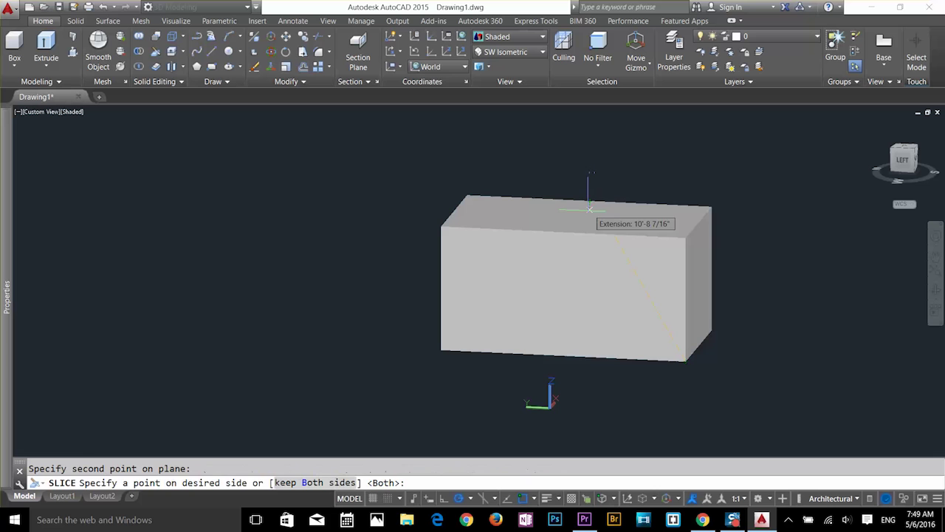
left_click(559, 233)
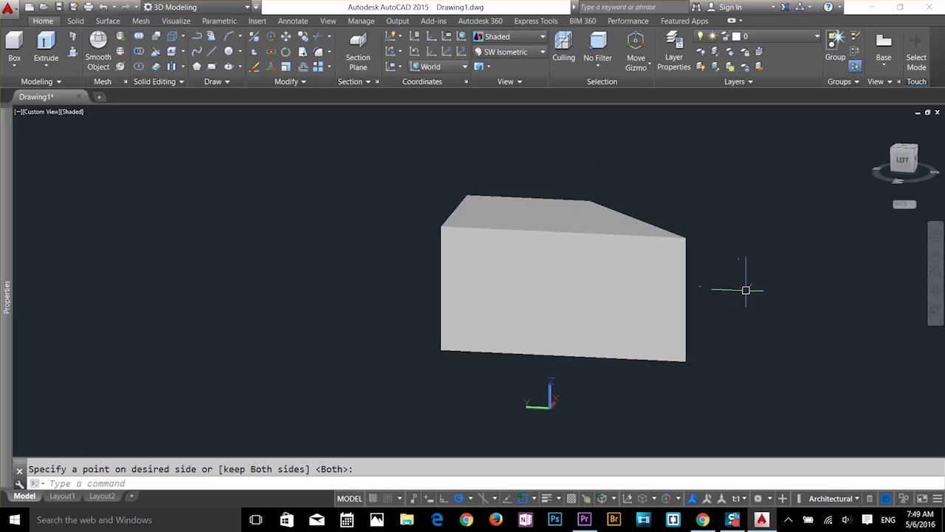
middle_click_drag(743, 289, 629, 288, "shift")
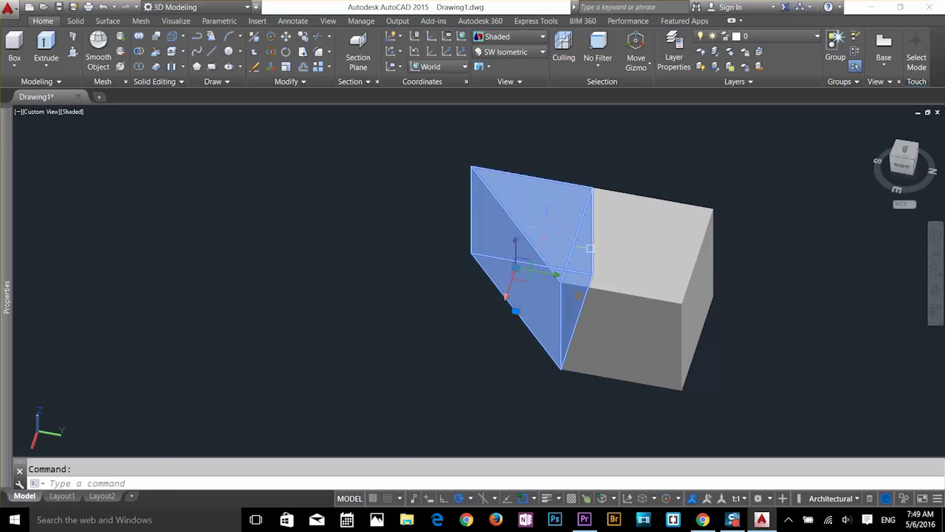
key("Escape")
left_click(629, 241)
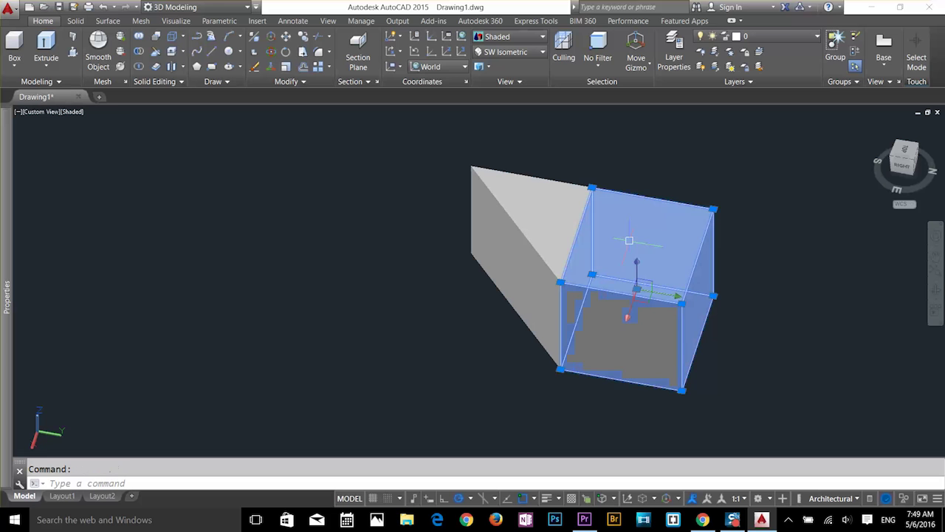
key("Escape")
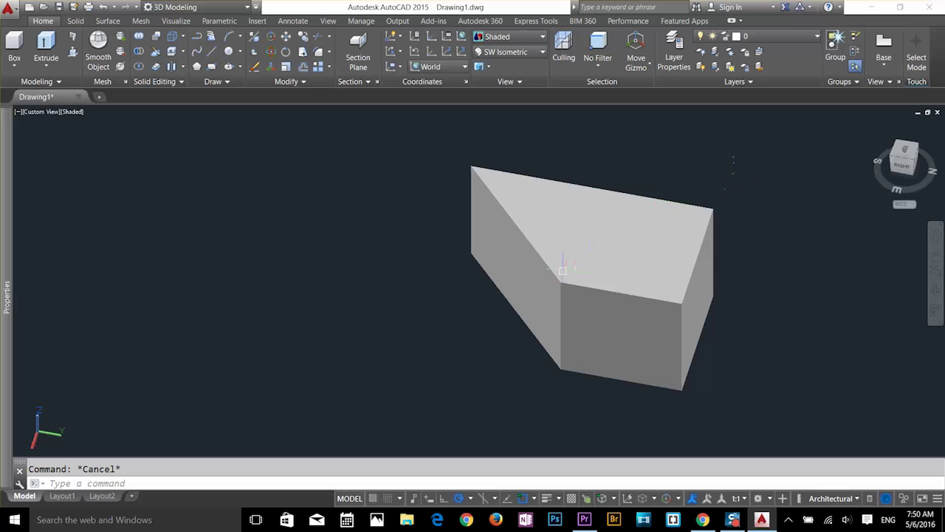
- Erase both remaining solids from the drawing
middle_click_drag(524, 291, 576, 278, "shift")
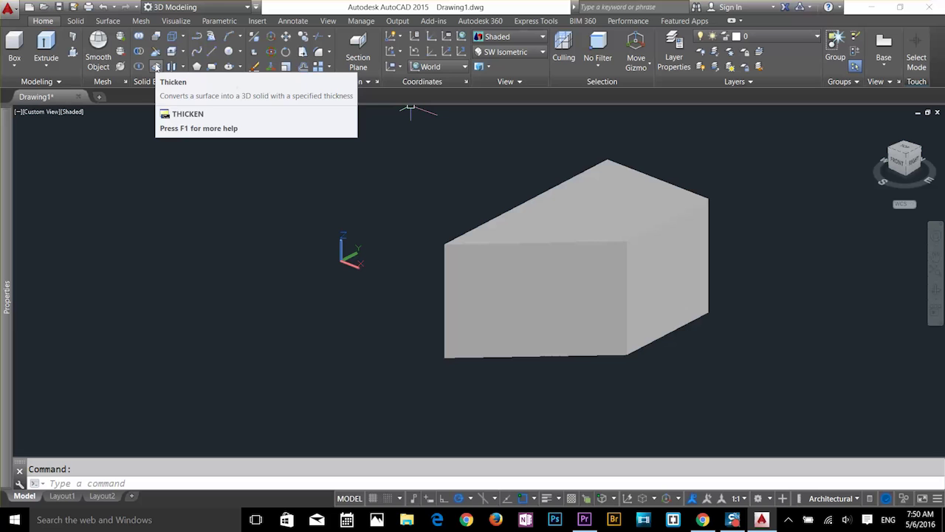
key("Escape")
left_click(701, 161)
left_click(505, 252)
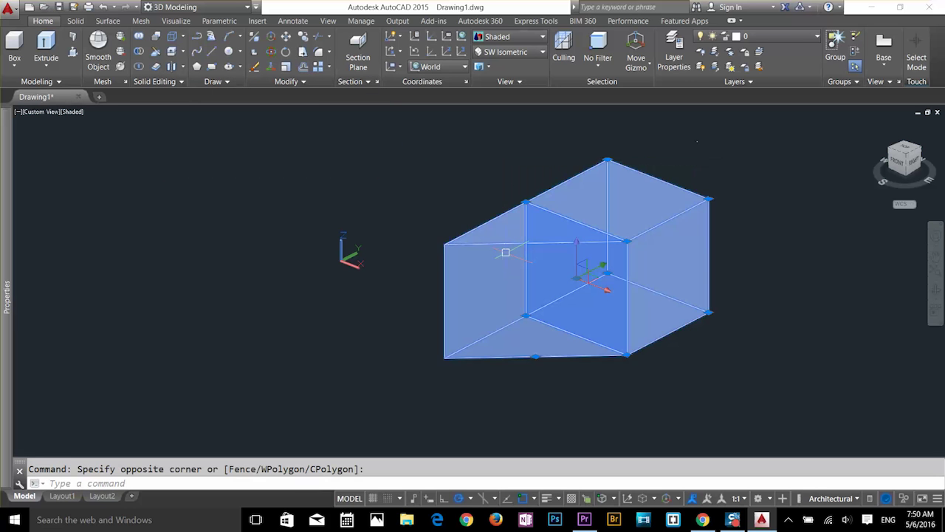
key("Delete")
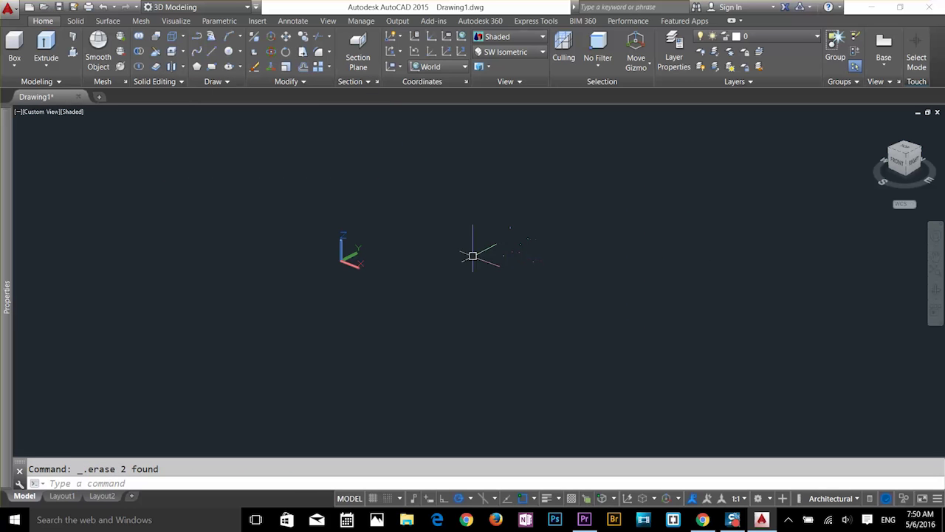
- Turn on Ortho mode and draw a straight line along the Y direction in the empty drawing
middle_click_drag(447, 327, 534, 349, "shift")
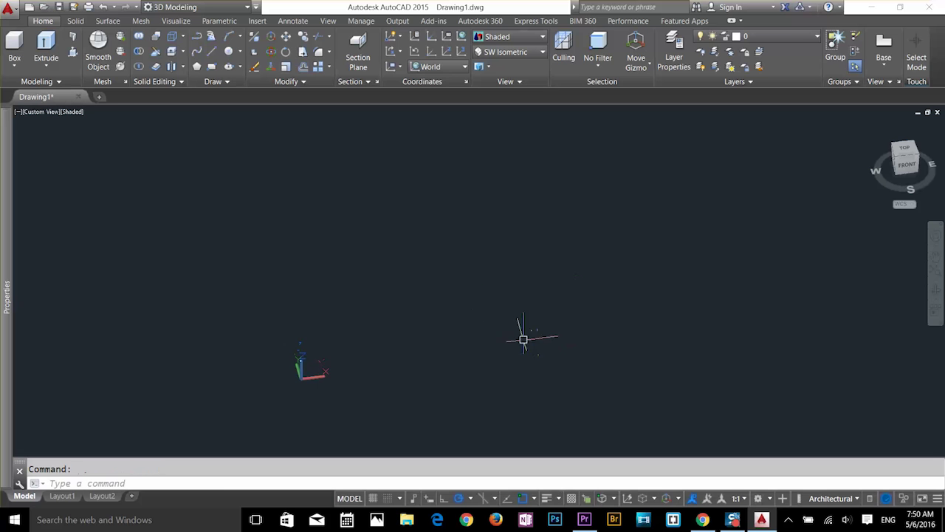
key("Escape")
type("l")
key("Return")
left_click(468, 235)
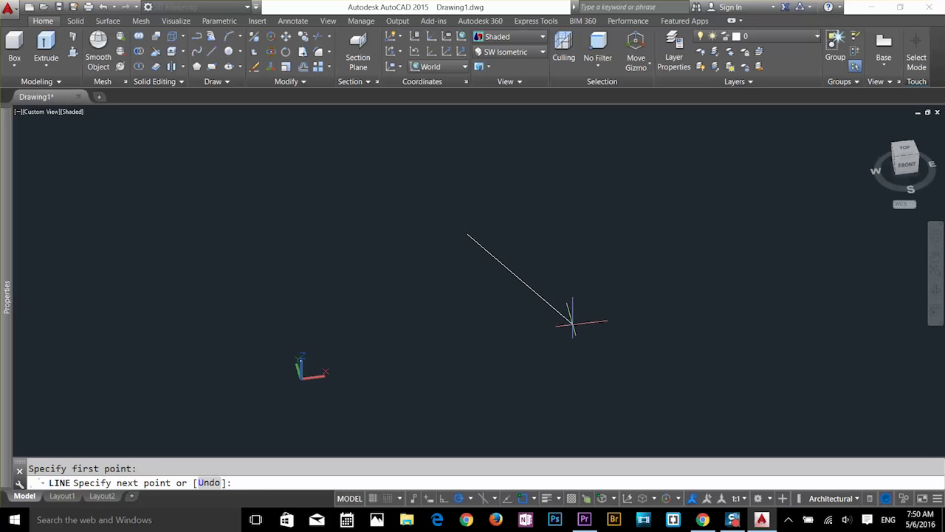
key("F8")
left_click(526, 325)
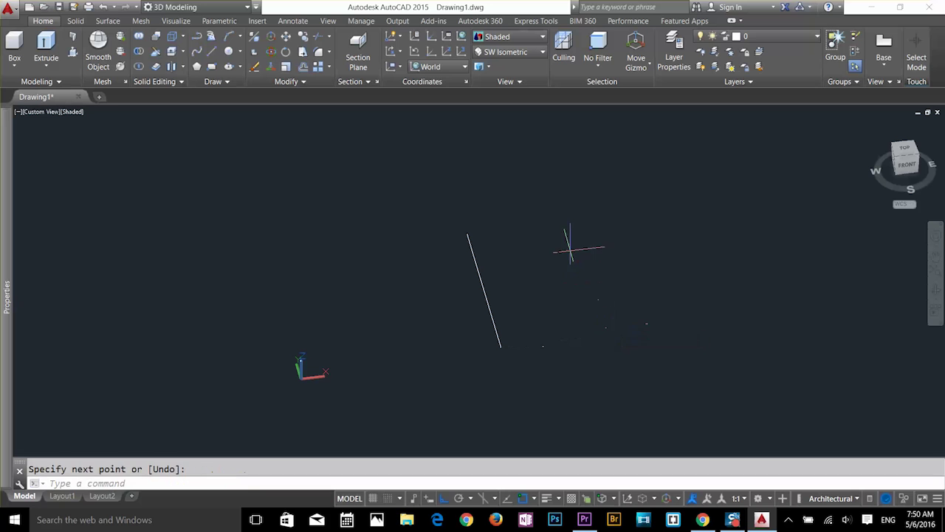
key("Return")
- Draw a second, shorter line parallel to the first one, a little way off in the X direction
key("Return")
left_click(593, 223)
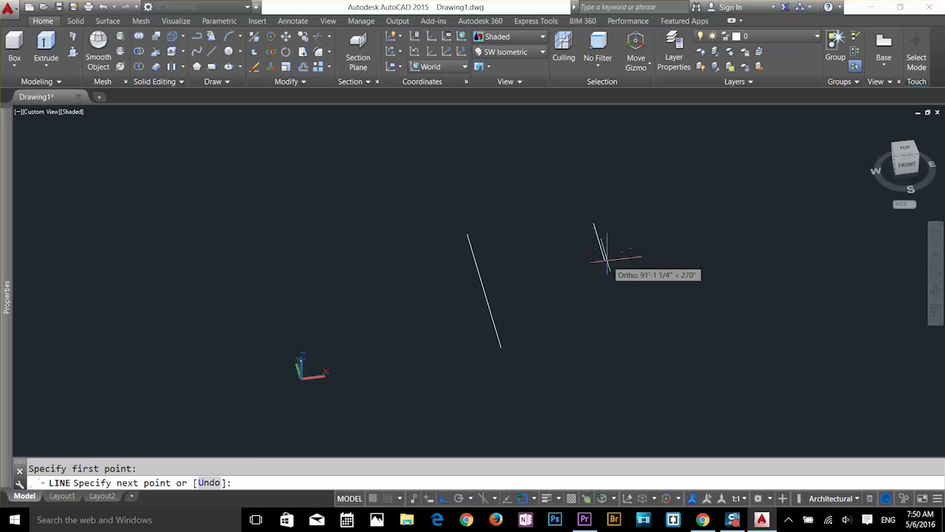
left_click(615, 297)
key("Escape")
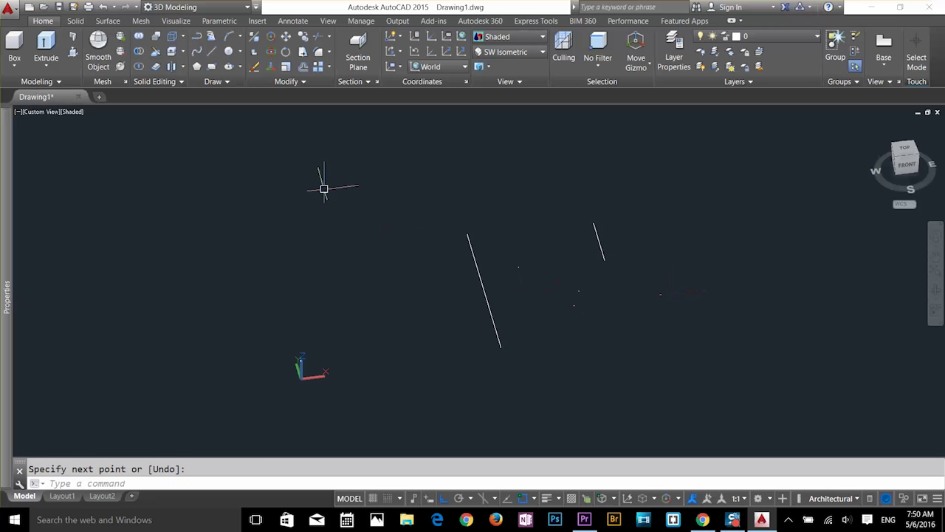
- Loft a surface between the long line and the short line using cross sections only
left_click(47, 62)
left_click(51, 111)
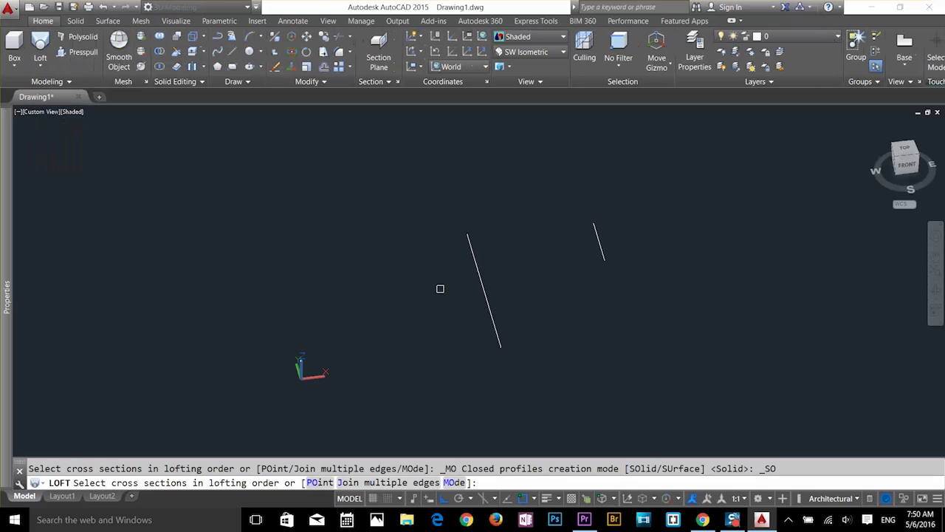
left_click(492, 308)
left_click(605, 240)
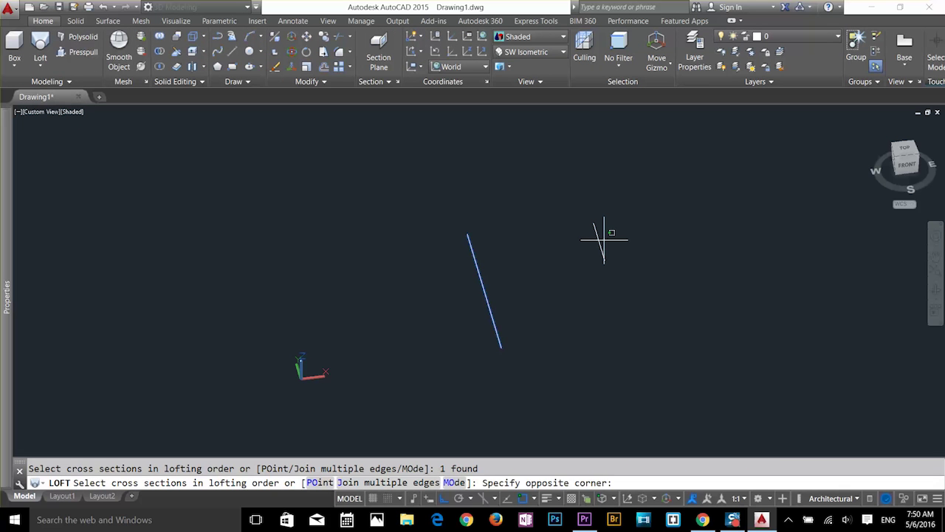
left_click(602, 266)
key("Return")
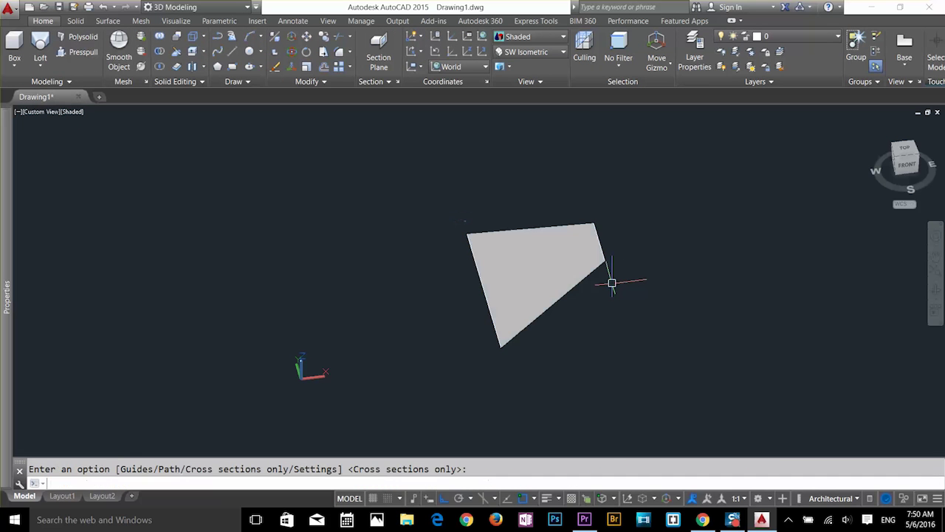
middle_click_drag(612, 327, 622, 296, "shift")
key("Return")
- Thicken the lofted surface into a thin solid and check its edge up close
middle_click_drag(562, 300, 511, 296, "shift")
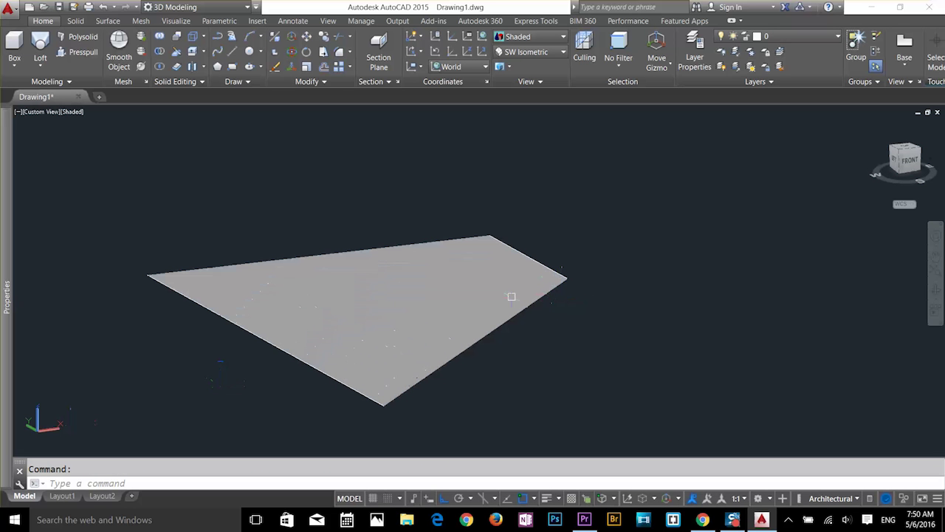
left_click(176, 68)
left_click(346, 342)
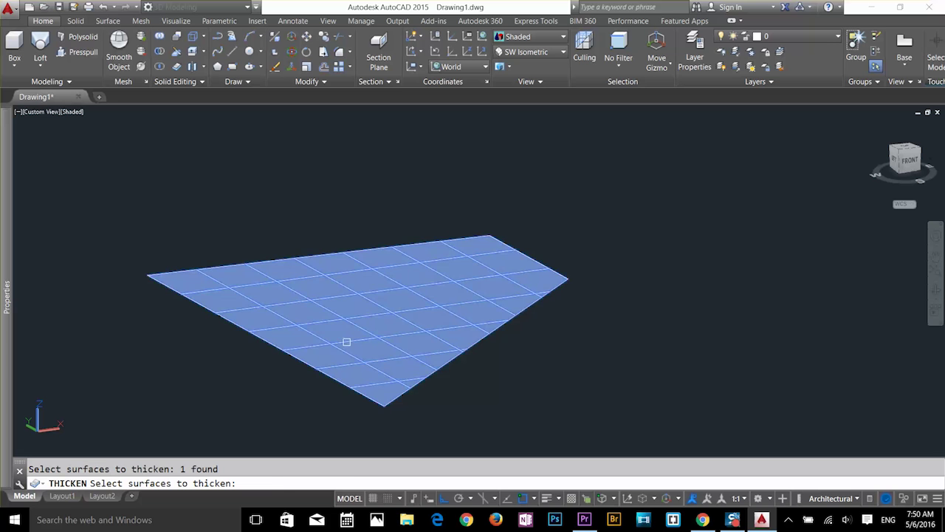
key("Return")
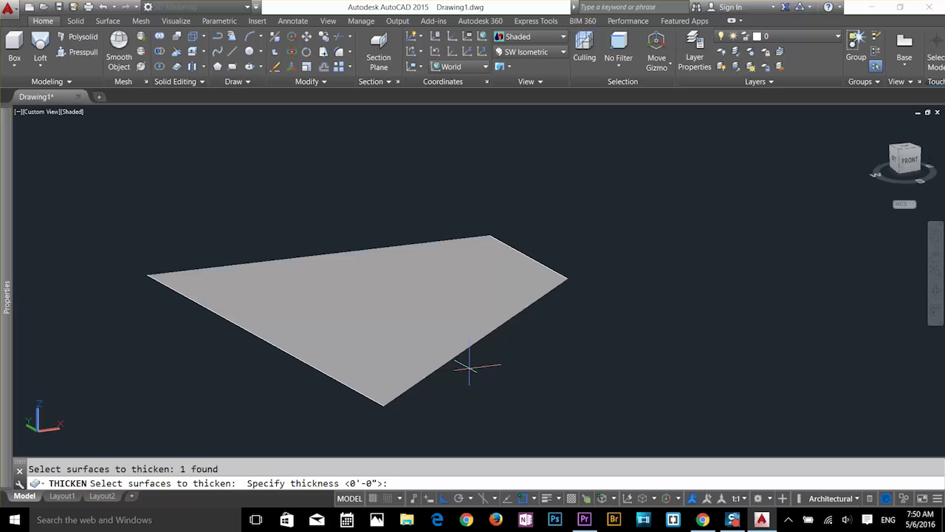
key("Return")
key("Return")
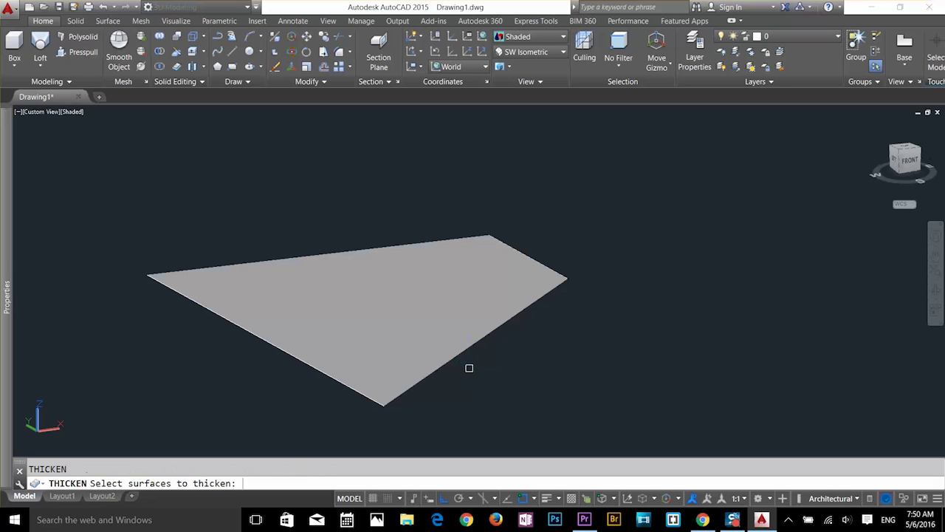
key("Escape")
scroll(398, 387, "up", 5)
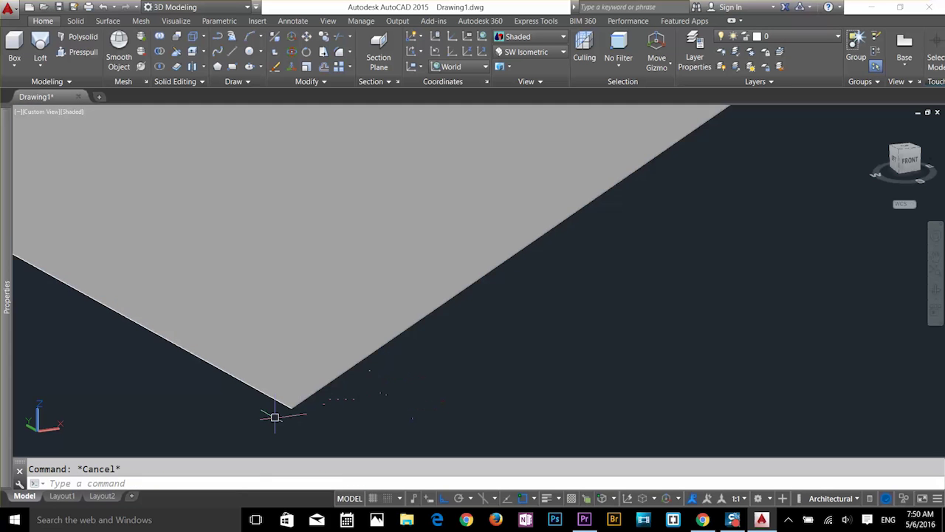
middle_click_drag(320, 416, 268, 413, "shift")
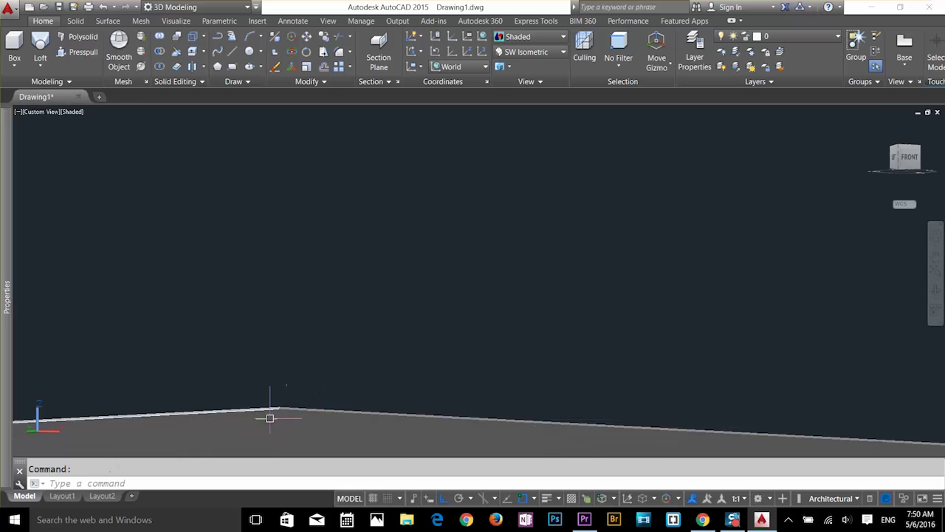
scroll(268, 410, "up", 5)
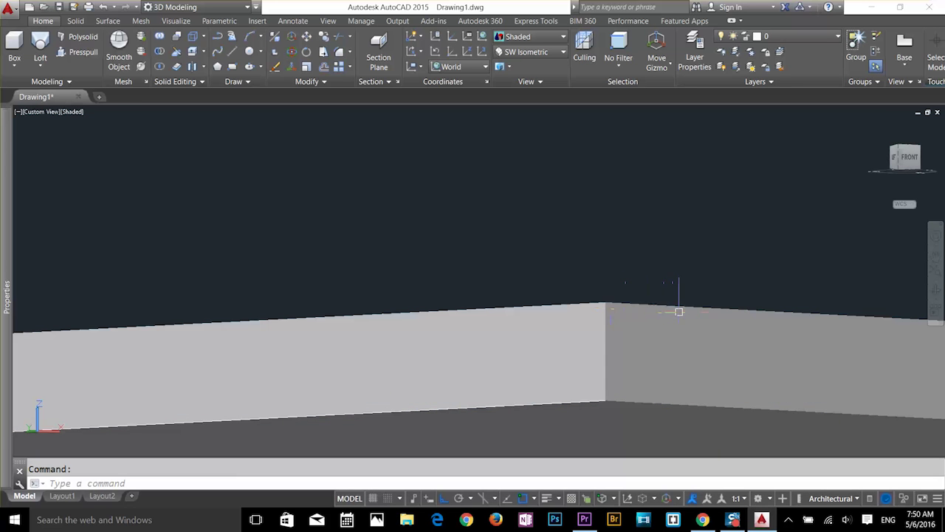
middle_click_drag(678, 311, 613, 336, "shift")
key("Escape")
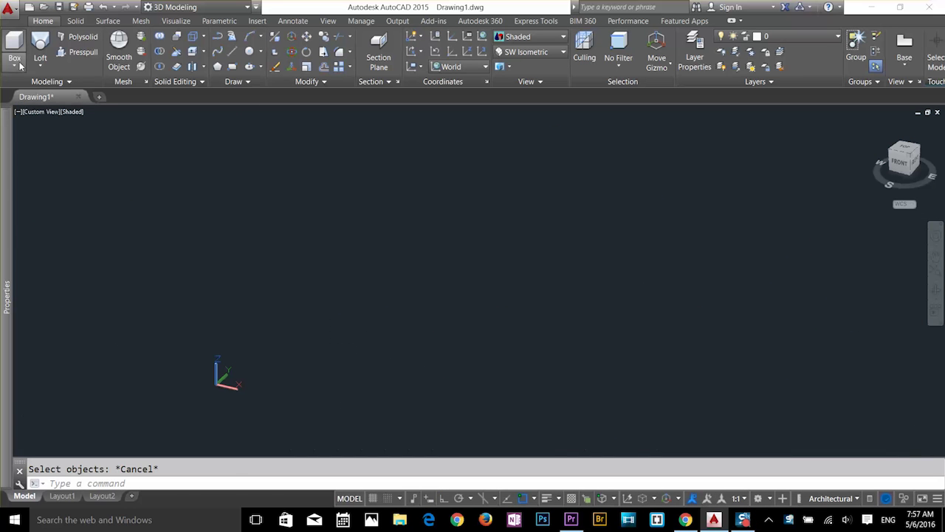
- Draw a solid rectangular box in the empty drawing with the Box command
left_click(16, 64)
left_click(19, 85)
left_click(404, 284)
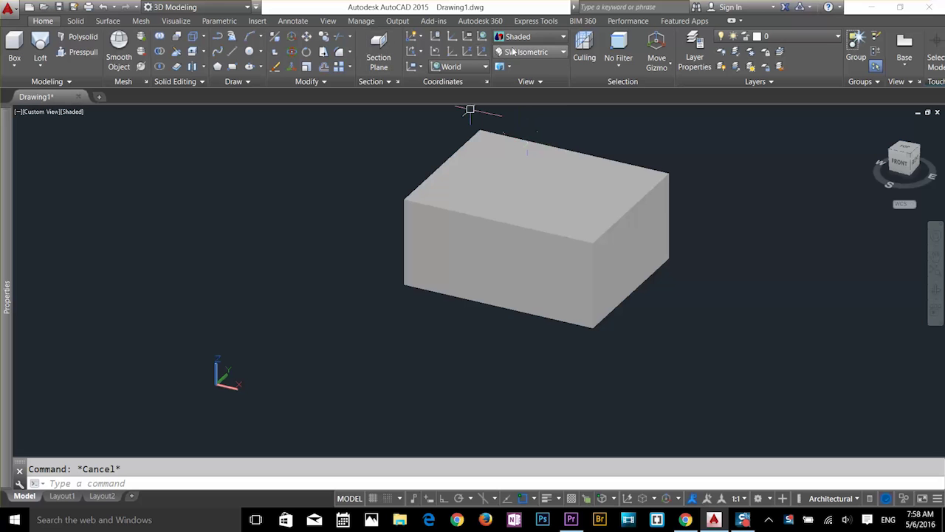
- Set the visual style of the view to Wireframe
left_click(513, 51)
left_click(528, 36)
left_click(517, 148)
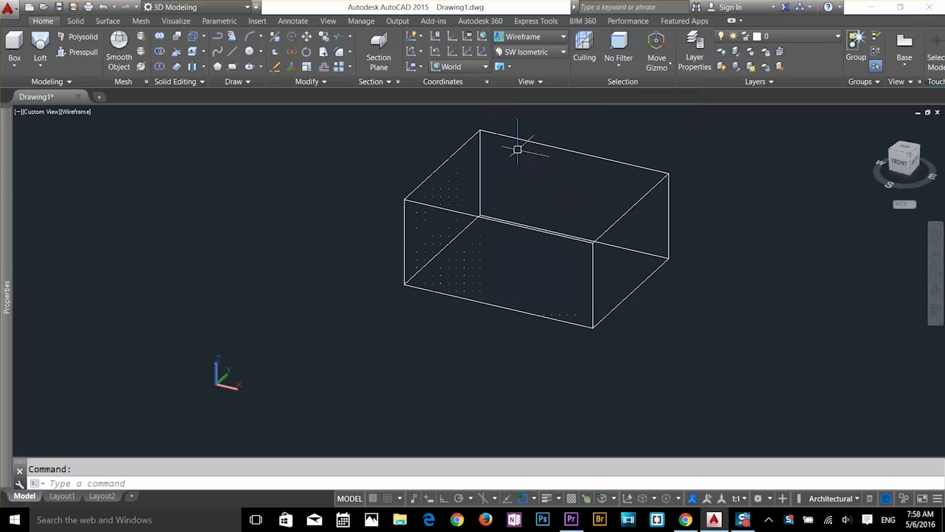
scroll(711, 212, "up", 3)
scroll(619, 192, "down", 2)
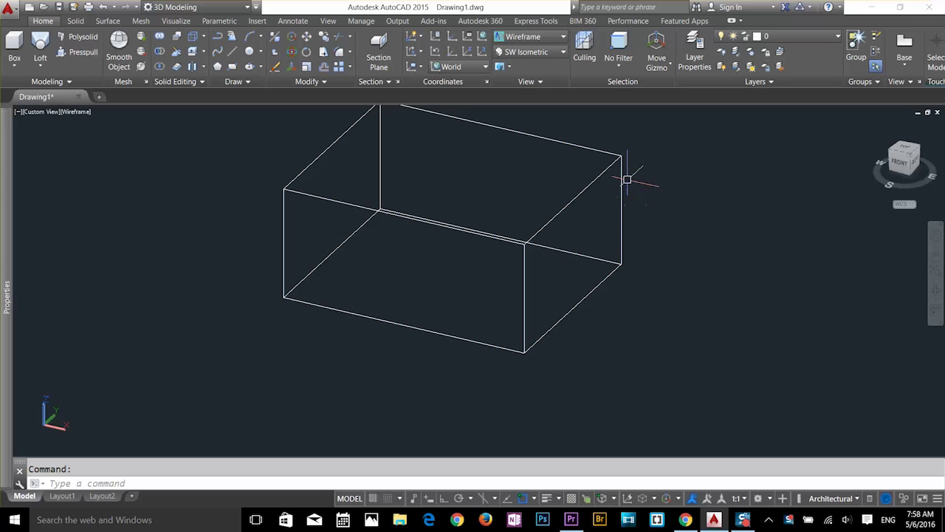
left_click(627, 178)
key("Escape")
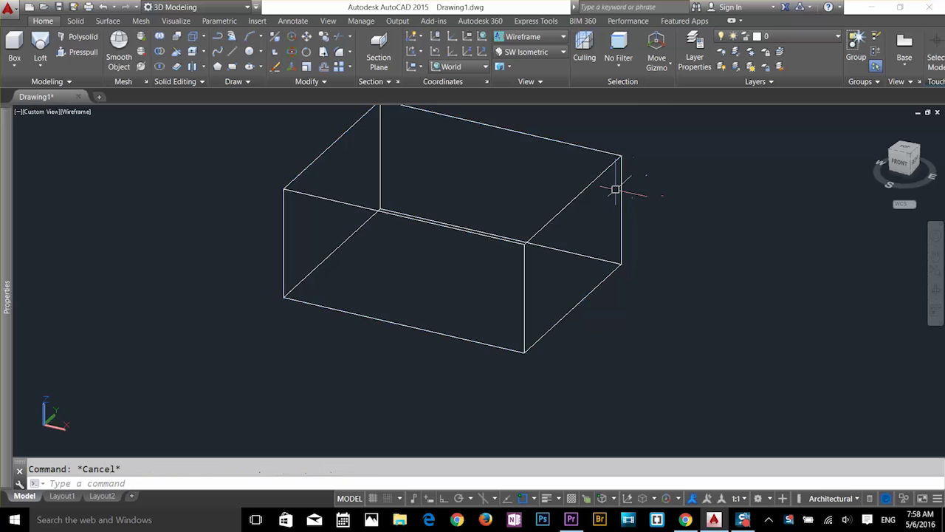
left_click(624, 189)
key("Escape")
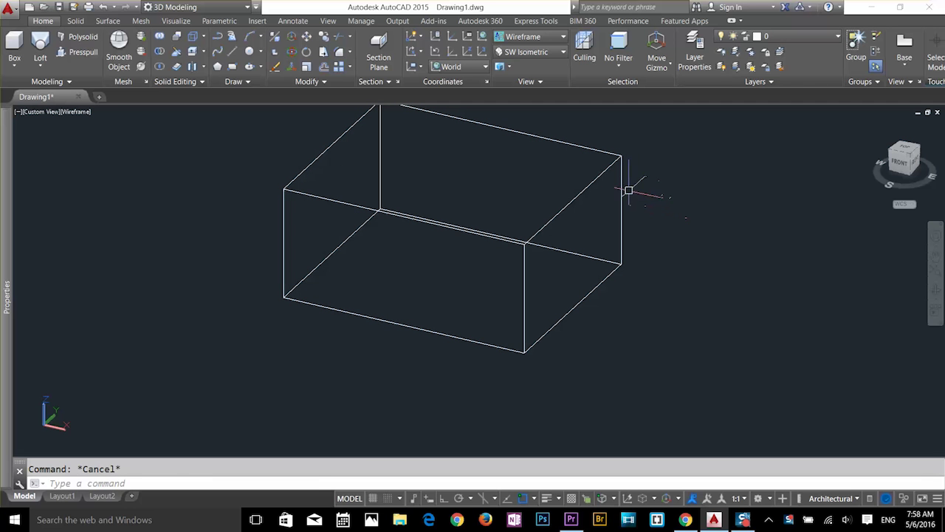
left_click(625, 191)
left_click(659, 225)
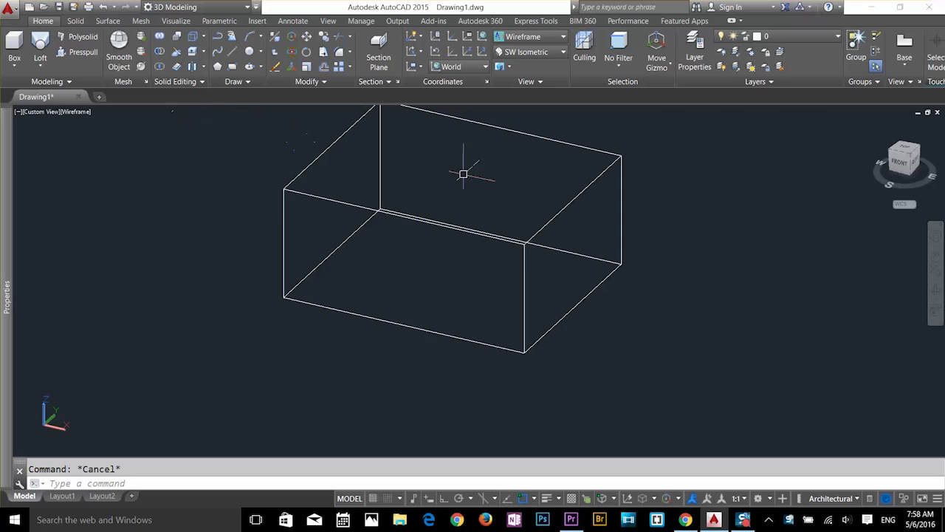
- Extract all edges of the wireframe box as separate lines with the Extract Edges command
middle_click_drag(512, 193, 483, 246)
left_click(193, 37)
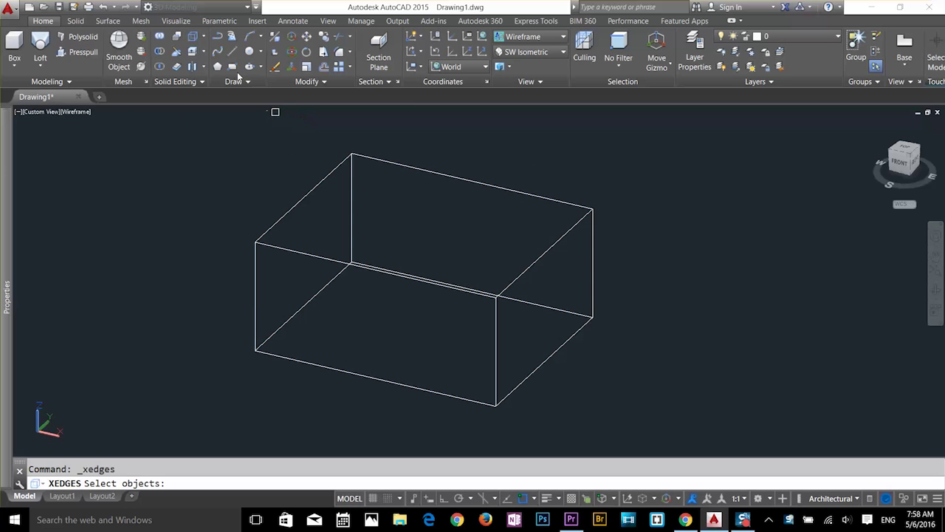
left_click(391, 271)
key("Return")
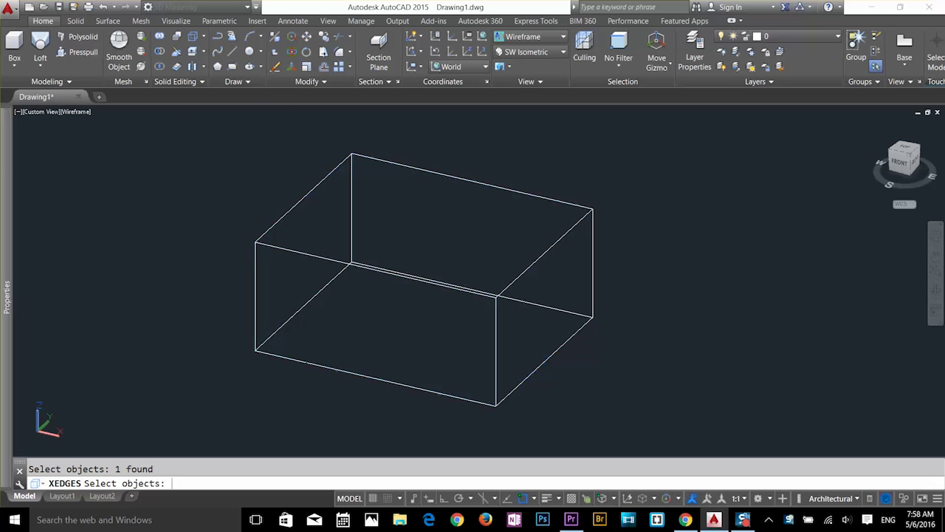
key("Escape")
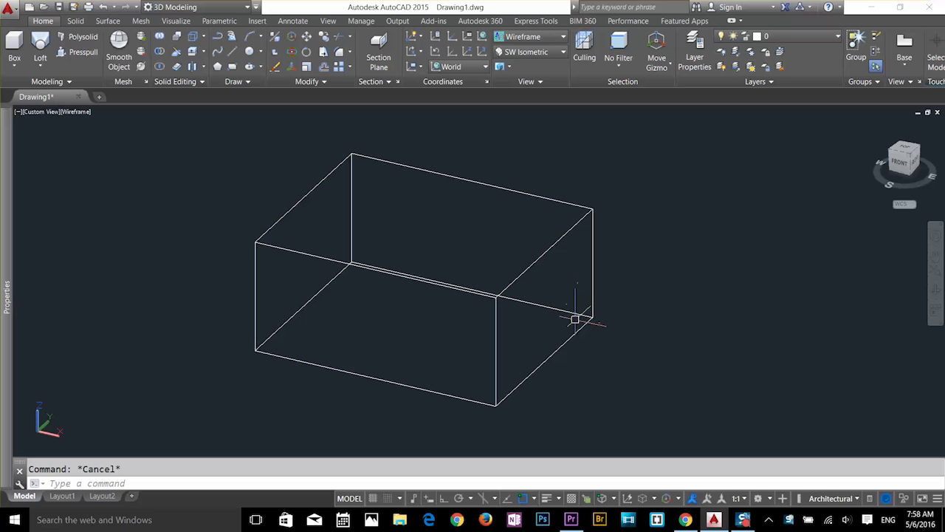
- Move the shaded solid box diagonally away from its extracted edge lines
type("m")
key("Return")
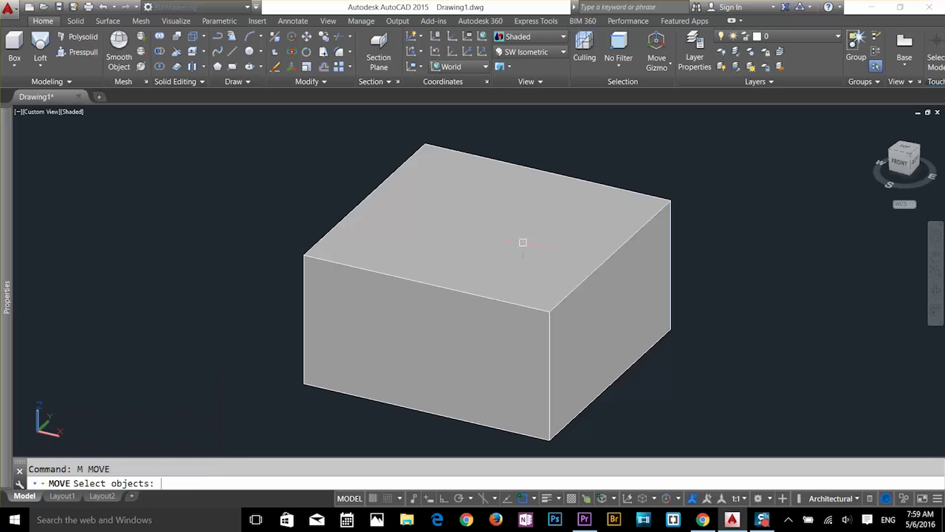
left_click(523, 242)
key("Return")
left_click(531, 232)
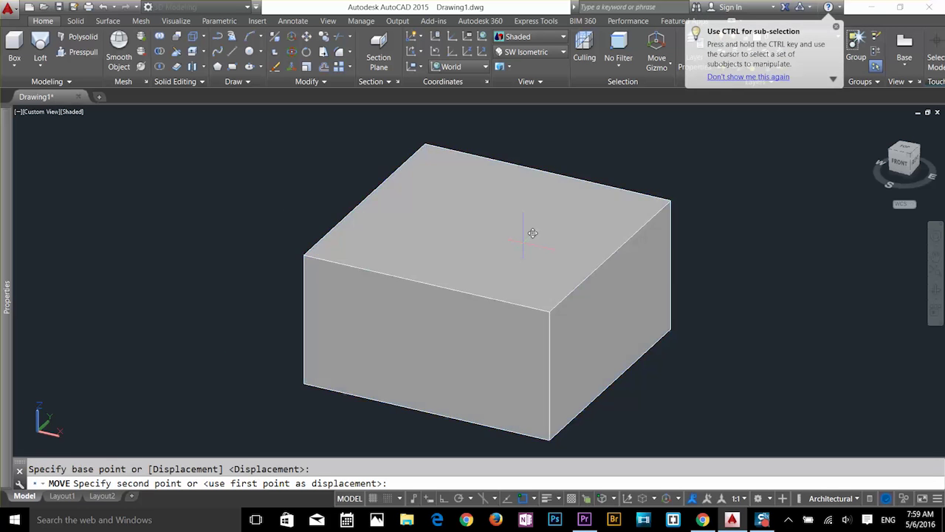
scroll(533, 230, "down", 3)
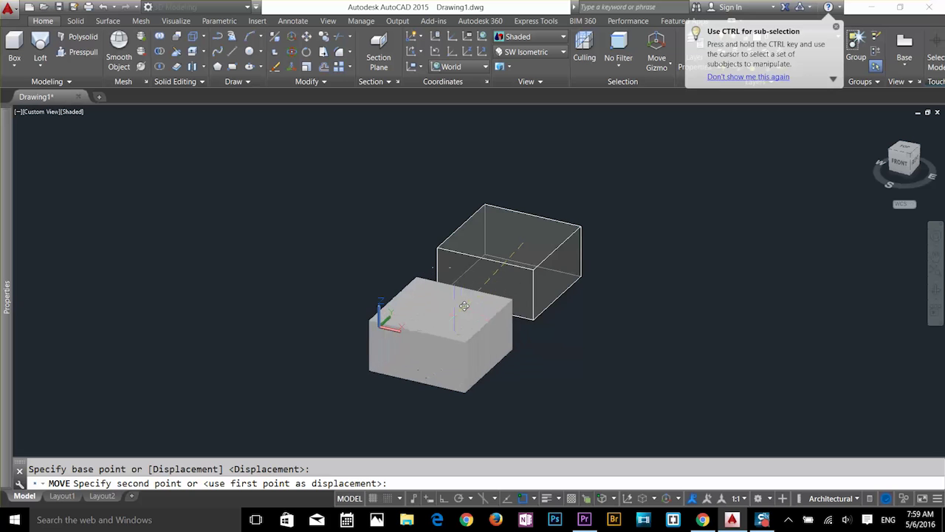
left_click(460, 296)
key("Escape")
scroll(581, 337, "up", 3)
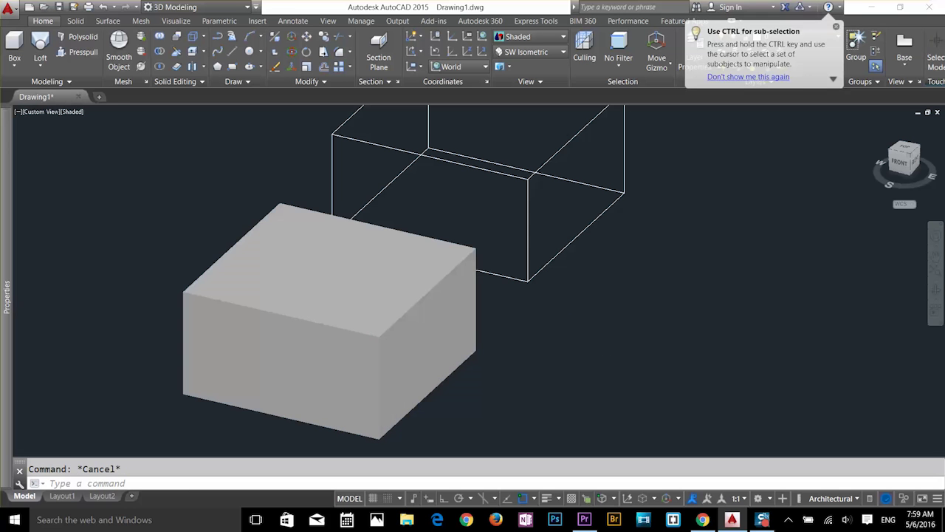
- Examine the moved solid and the extracted edge lines by selecting them individually
left_click(436, 347)
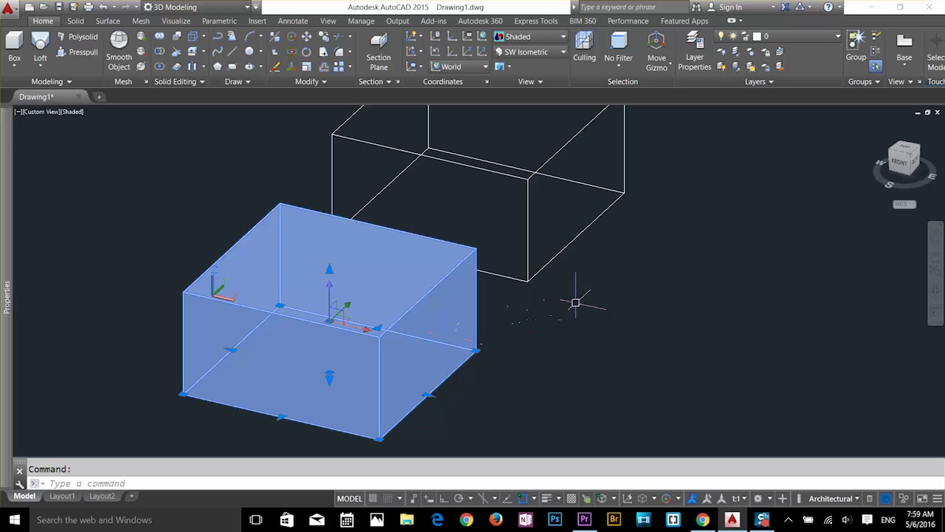
key("Escape")
middle_click_drag(555, 186, 522, 281)
left_click(524, 248, "ctrl")
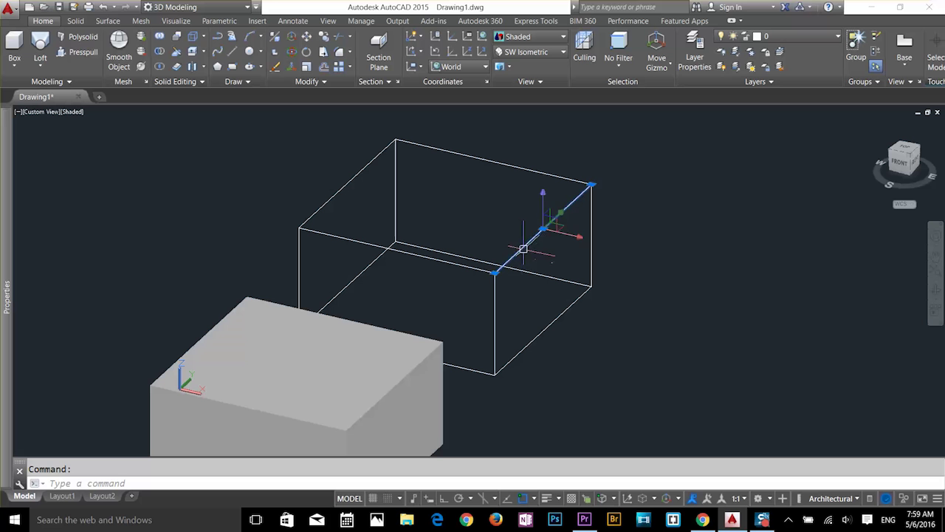
key("Escape")
left_click(494, 295, "ctrl")
key("Escape")
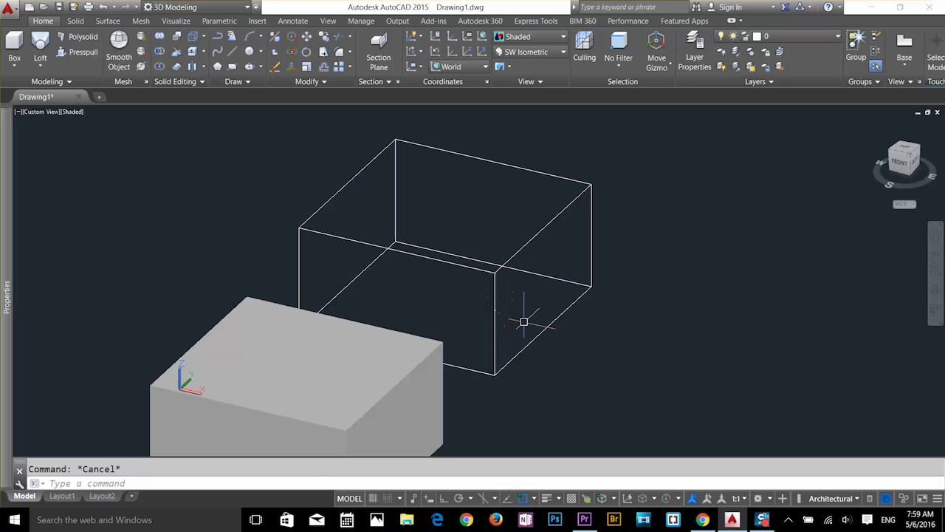
left_click(531, 332)
left_click(550, 314)
key("Escape")
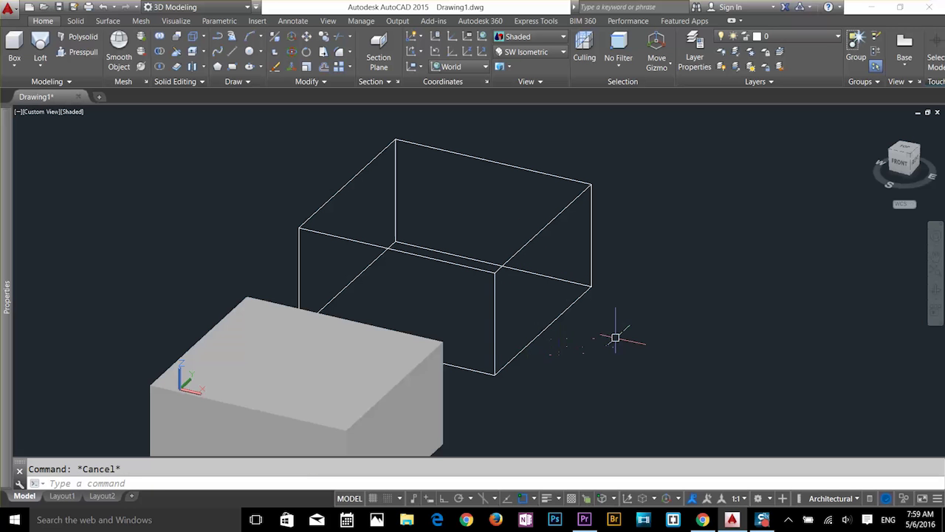
- Erase all the extracted edge lines so that only the solid box is left
middle_click_drag(632, 346, 465, 289, "shift")
middle_click_drag(453, 325, 470, 313, "shift")
left_click(500, 348)
key("Delete")
left_click(671, 283)
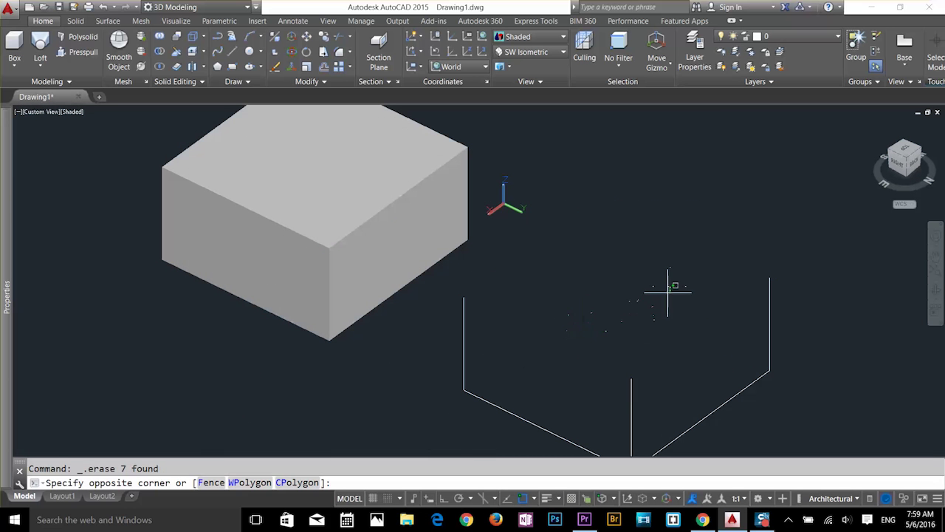
left_click(451, 422)
key("Delete")
middle_click_drag(440, 271, 591, 380)
middle_click_drag(460, 359, 491, 284)
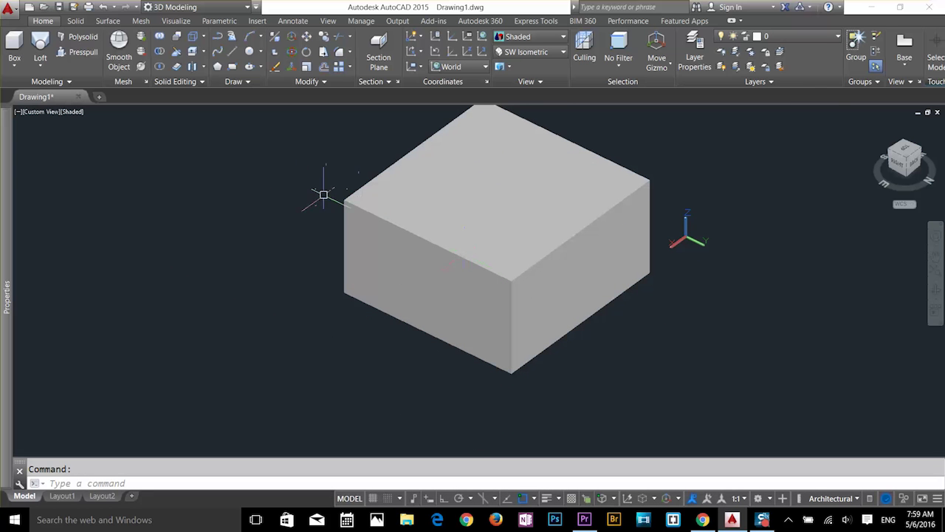
- Copy one upper edge of the solid box to the empty space beside it with Copy Edges
left_click(203, 36)
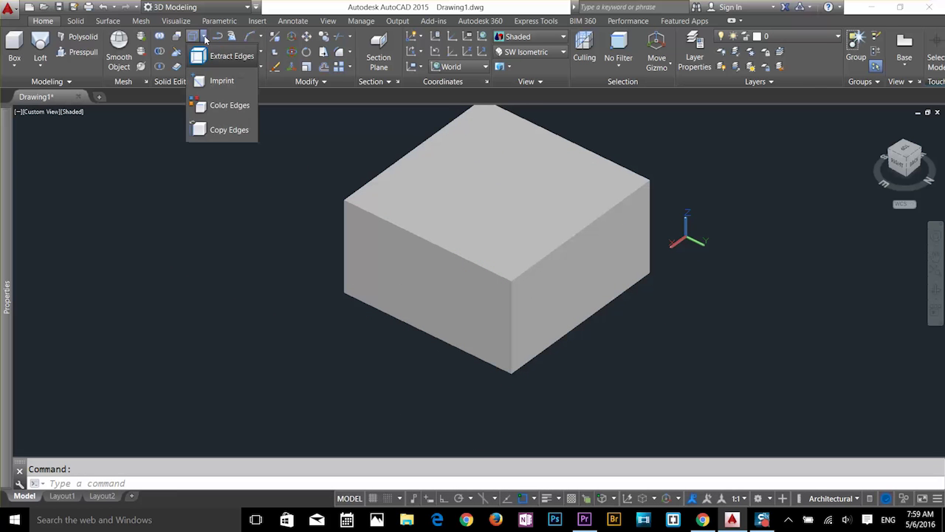
left_click(216, 131)
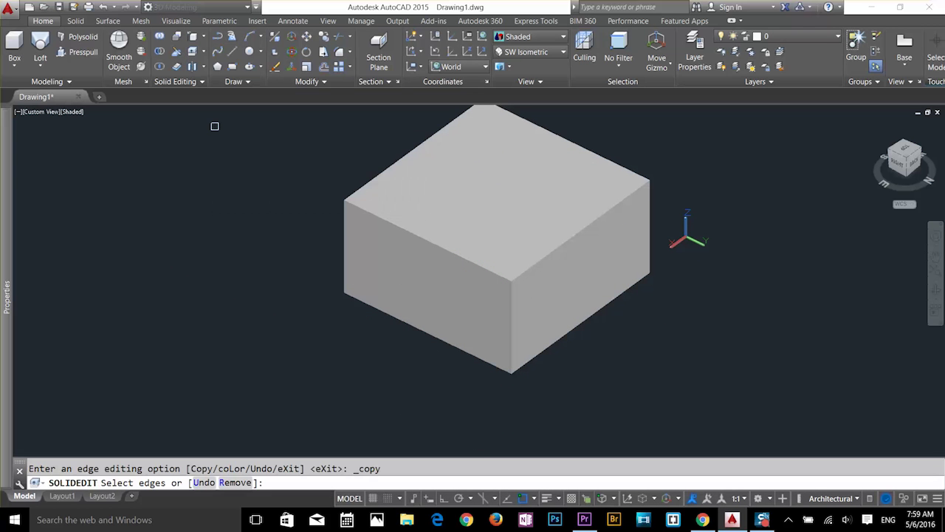
left_click(410, 231)
key("Return")
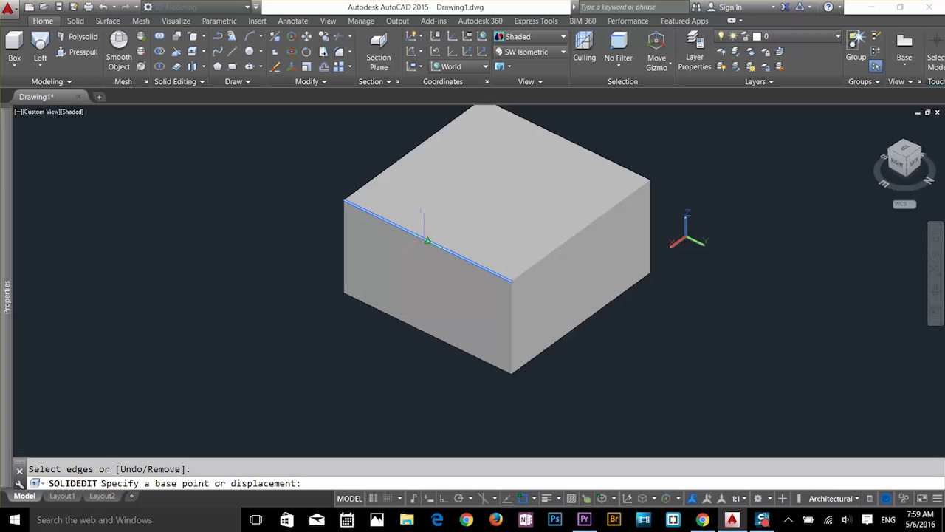
left_click(427, 241)
left_click(305, 365)
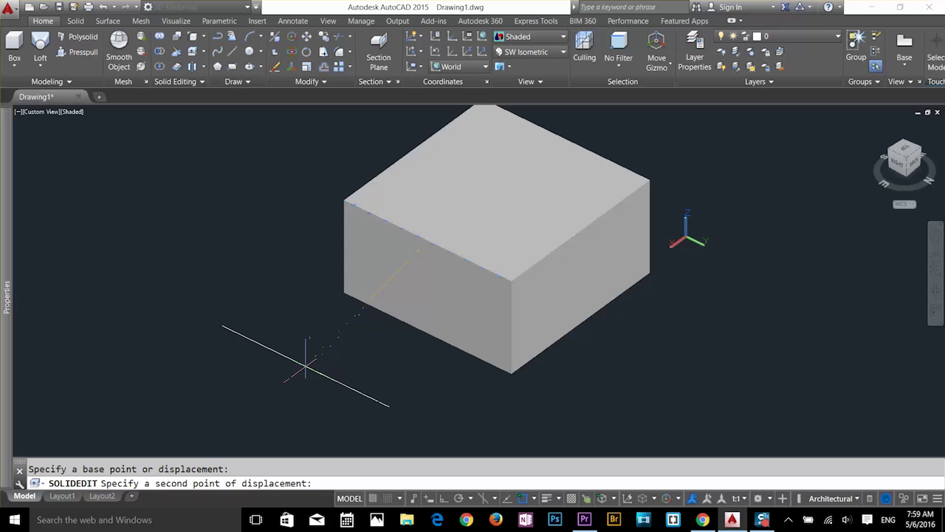
key("Escape")
- Erase the copied edge line beside the box
left_click(381, 359)
left_click(338, 393)
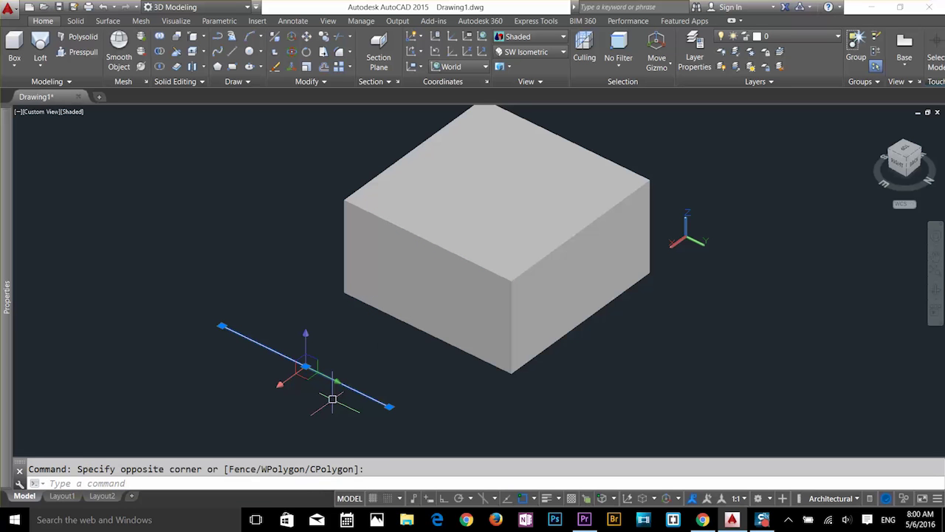
key("Delete")
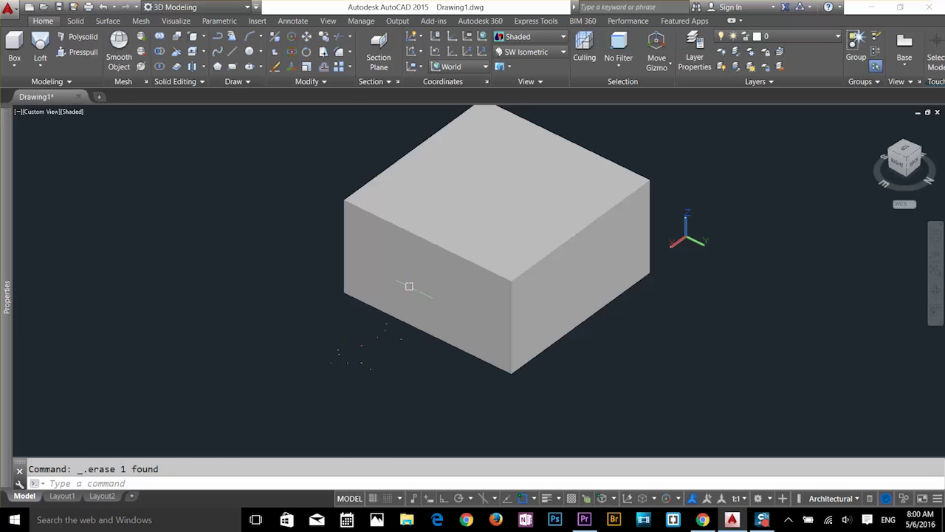
- Change the color of the same upper box edge to index color 61 with Color Edges
left_click(204, 49)
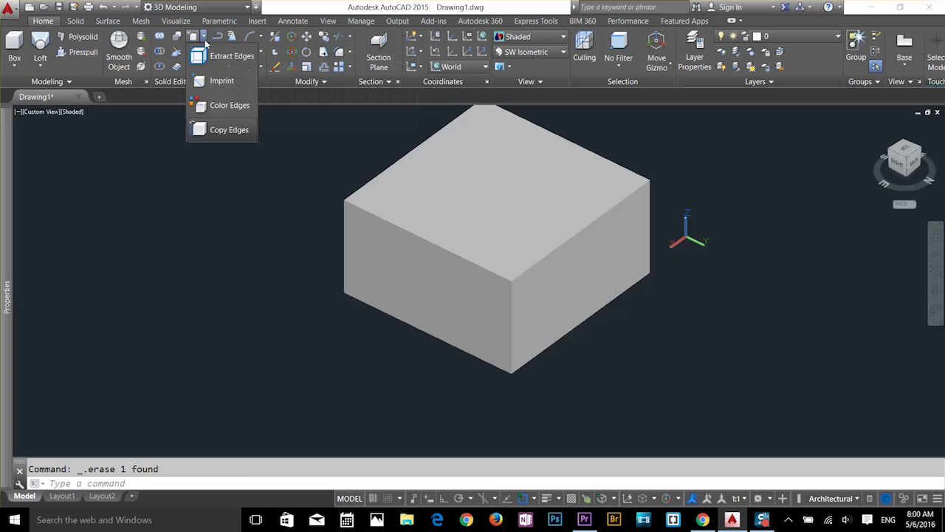
left_click(212, 103)
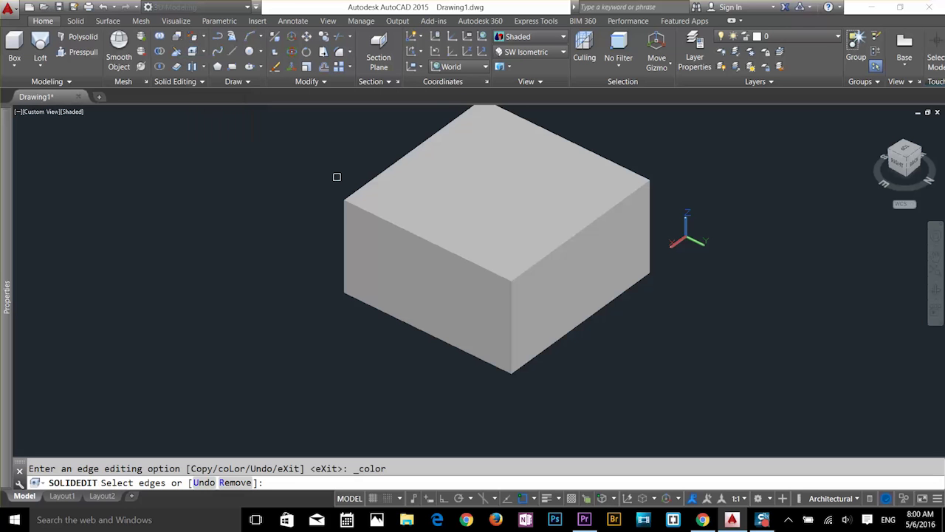
left_click(408, 231)
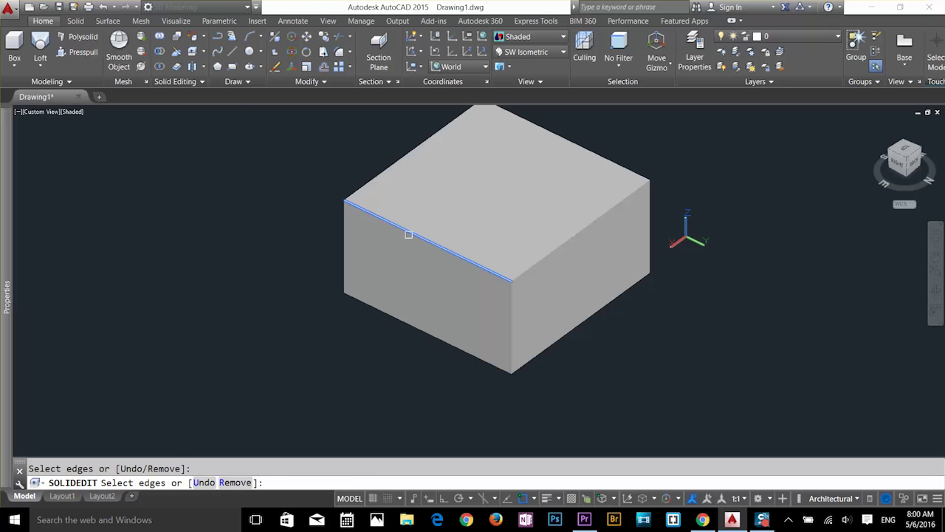
key("Return")
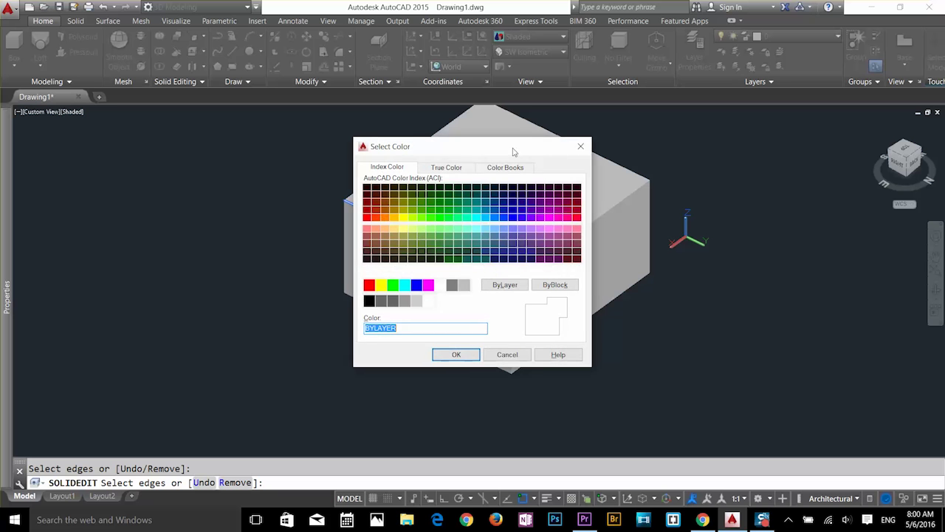
left_click_drag(513, 152, 218, 152)
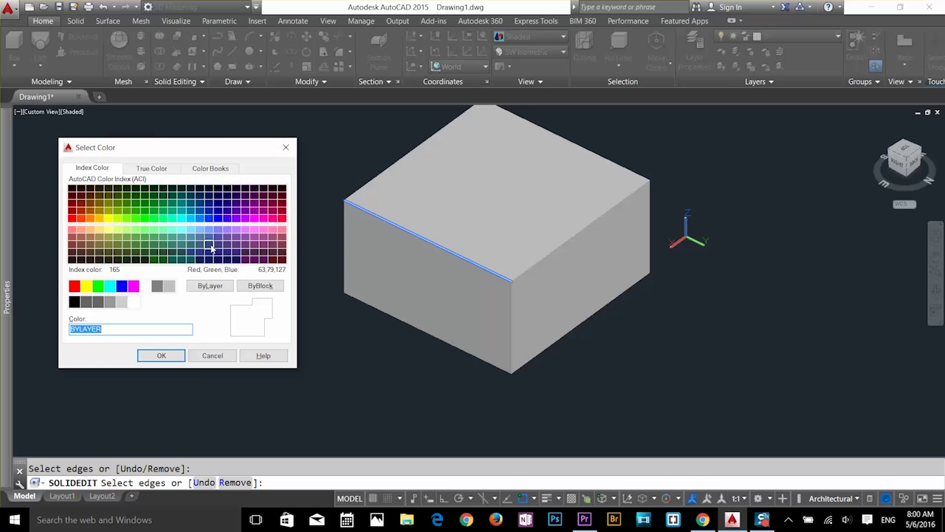
left_click(118, 230)
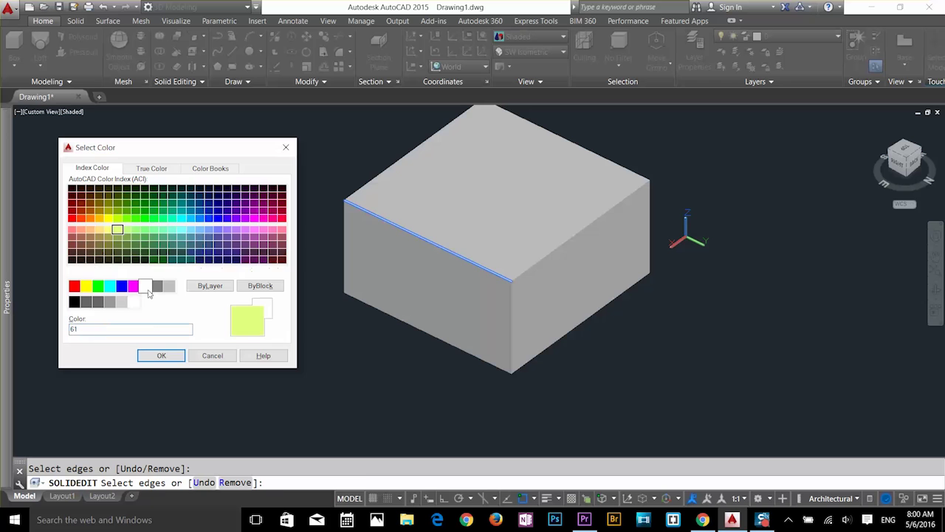
left_click(159, 356)
- Set the visual style of the view to Wireframe and check the recolored edge
scroll(498, 275, "up", 5)
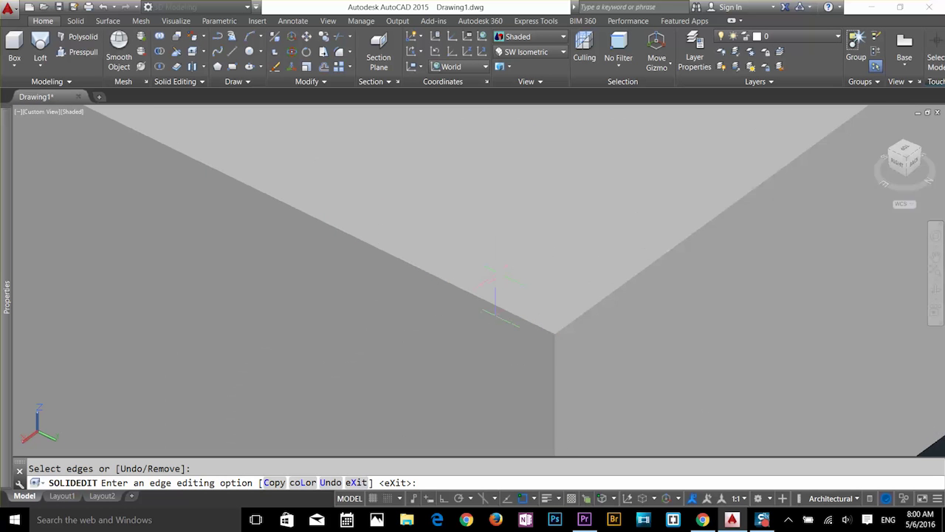
left_click(526, 37)
left_click(516, 156)
scroll(443, 251, "down", 5)
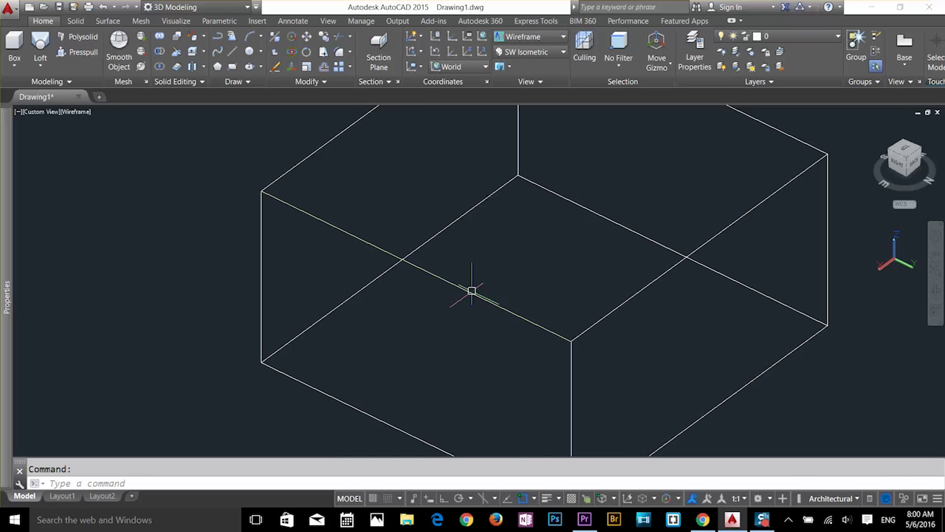
scroll(317, 203, "down", 2)
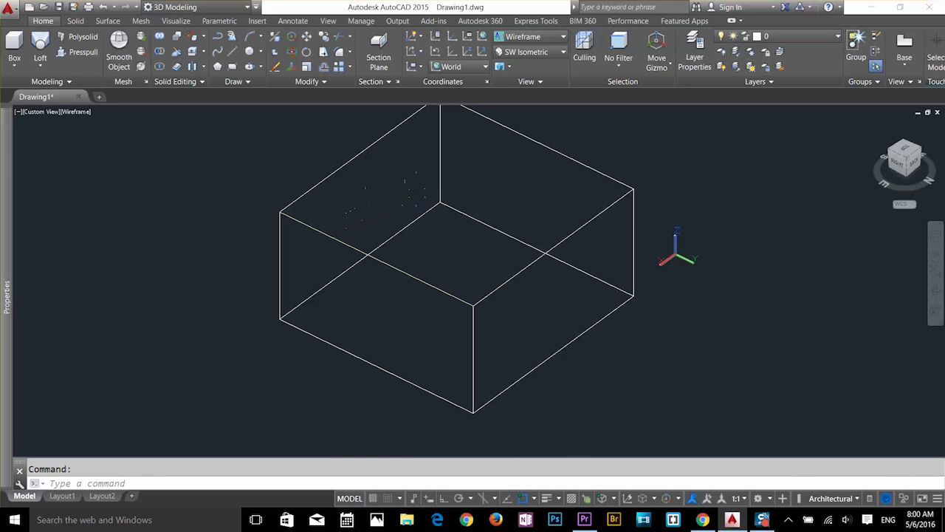
middle_click_drag(369, 214, 376, 253)
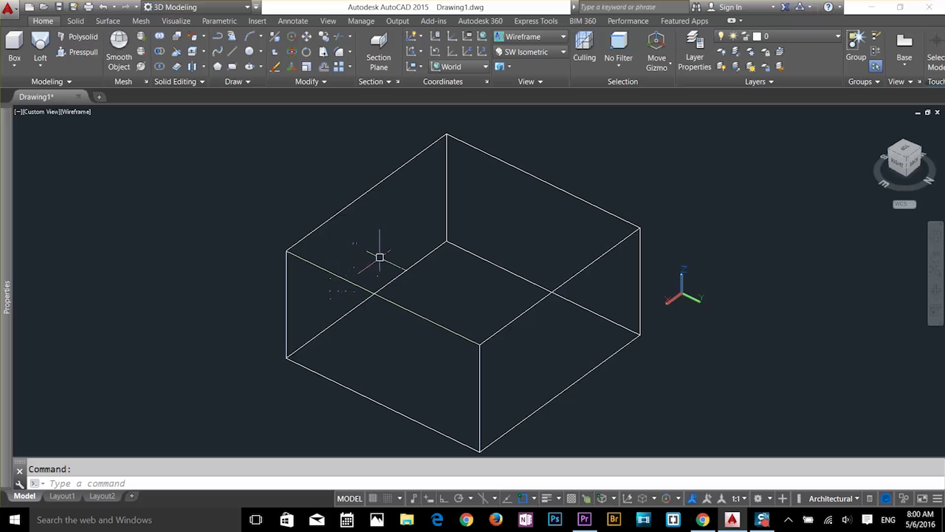
scroll(380, 257, "down", 2)
key("Escape")
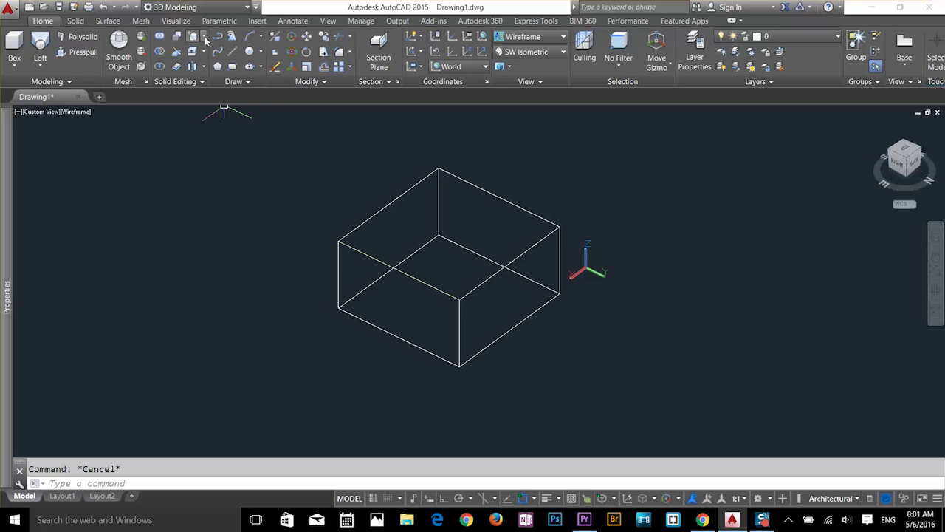
scroll(510, 287, "up", 2)
scroll(525, 304, "up", 2)
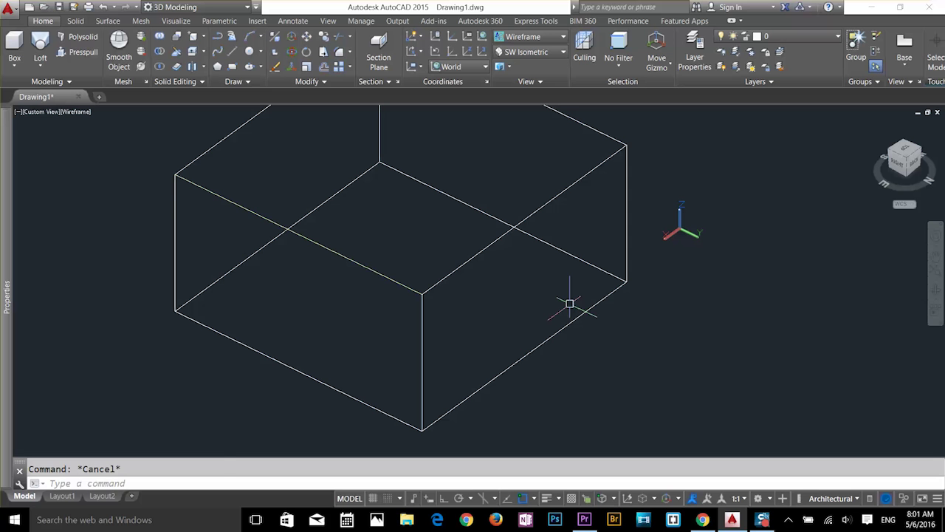
type("rec")
key("Return")
key("Escape")
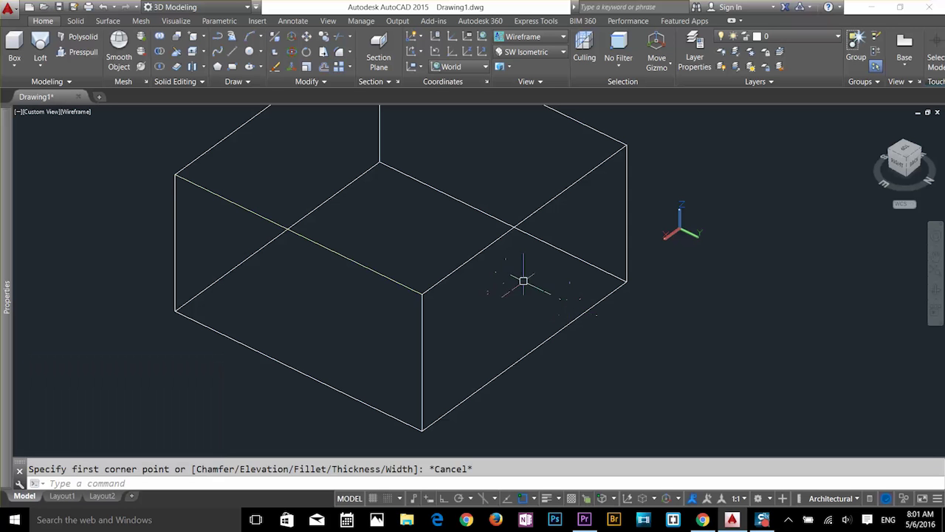
key("Escape")
- Align the UCS to the box's front-right side face using the UCS Face option
key("Return")
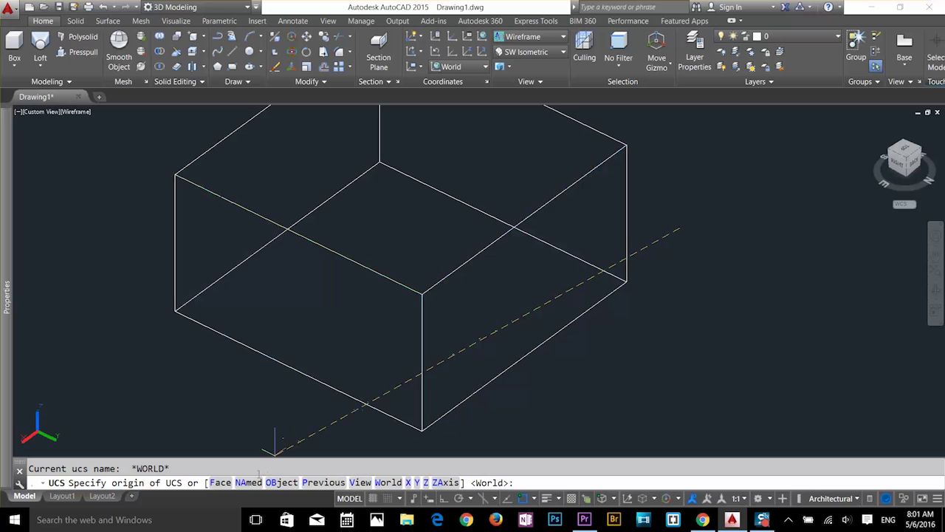
left_click(221, 483)
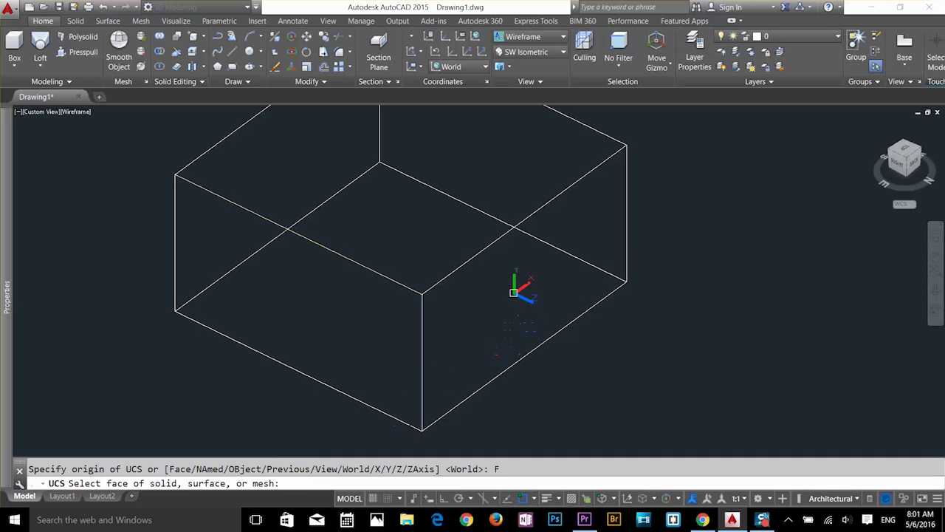
left_click(519, 303)
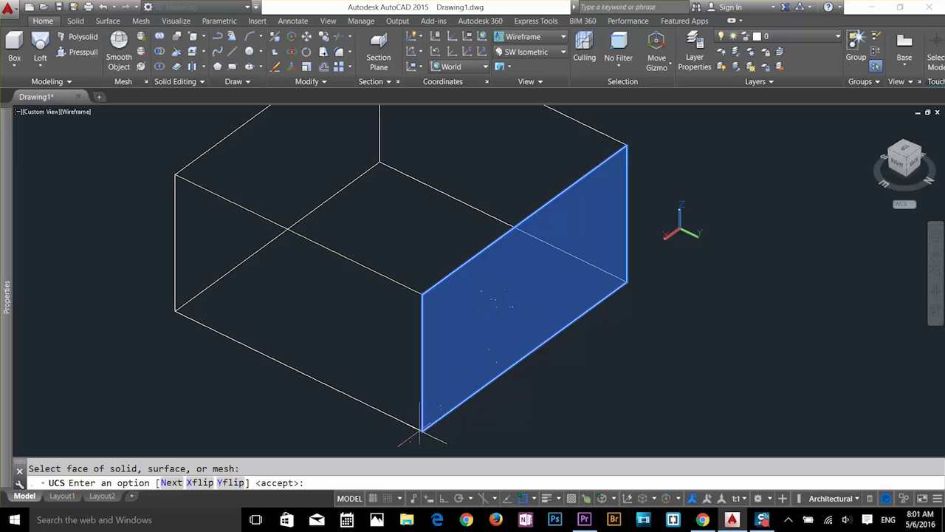
key("Return")
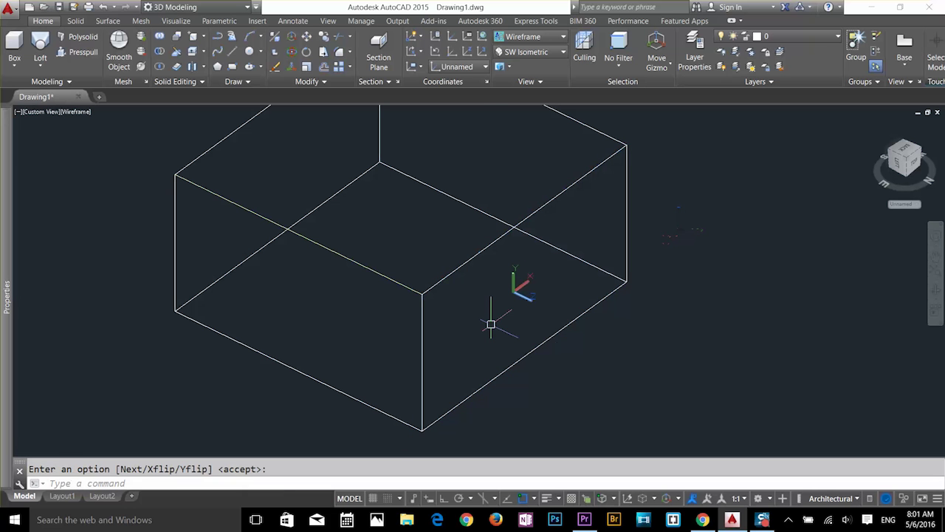
scroll(505, 290, "up", 5)
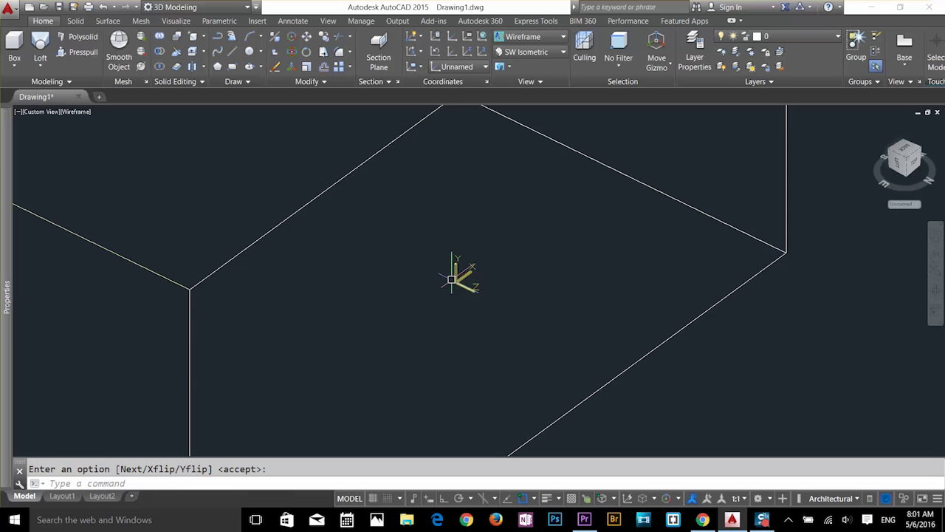
scroll(474, 301, "down", 4)
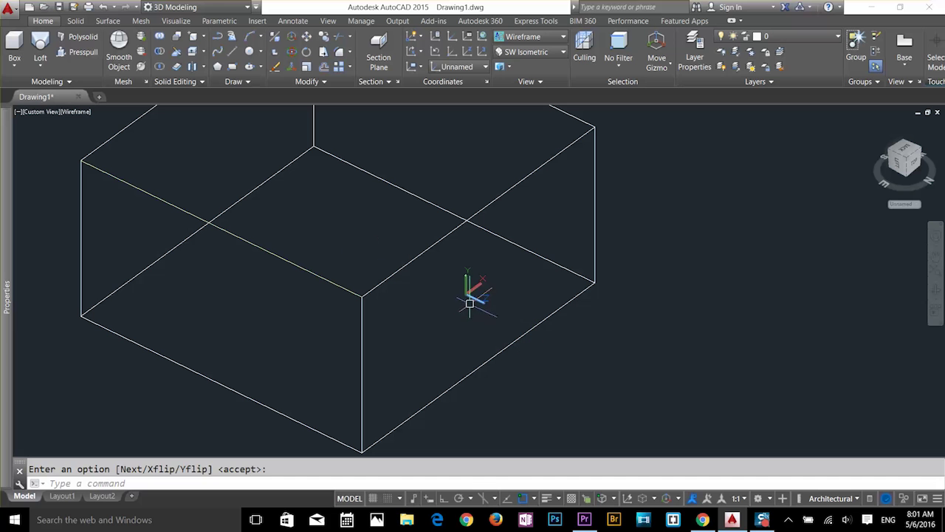
- Draw a rectangle on the box's front-right side face and select the box and rectangle in turn to check them
key("Escape")
type("re")
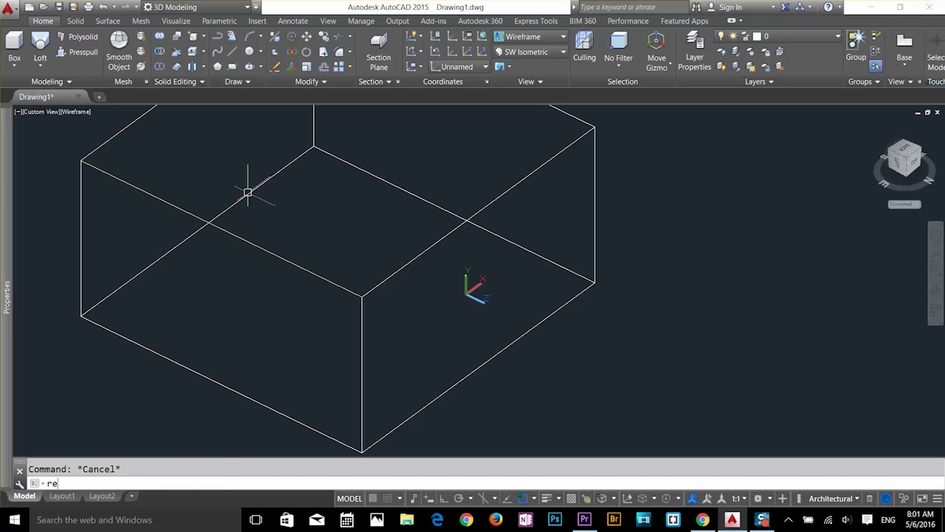
type("c")
key("Return")
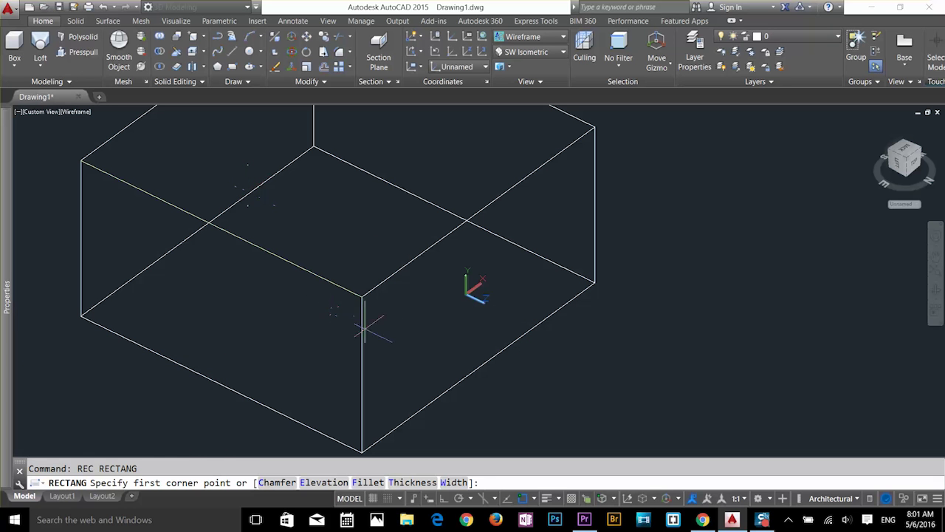
left_click(403, 315)
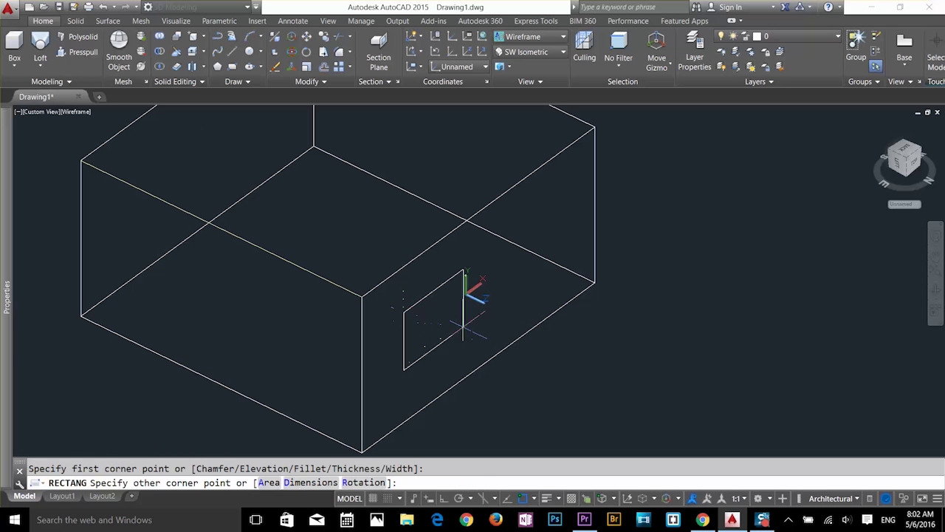
left_click(545, 279)
key("Escape")
left_click(594, 215)
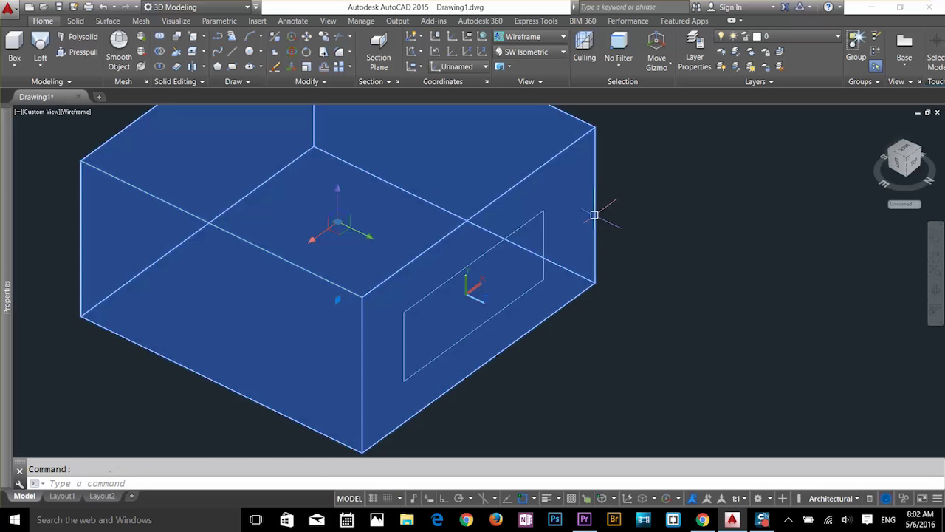
key("Escape")
left_click(546, 220)
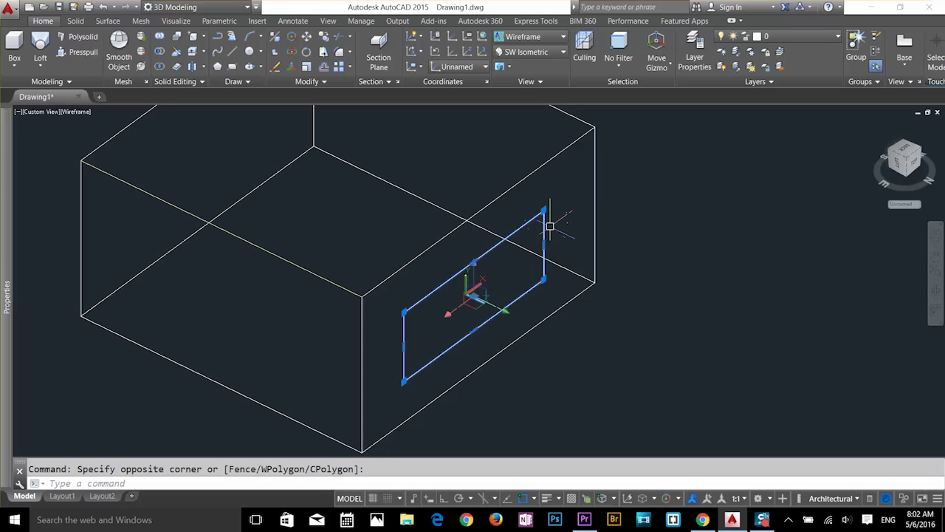
key("Escape")
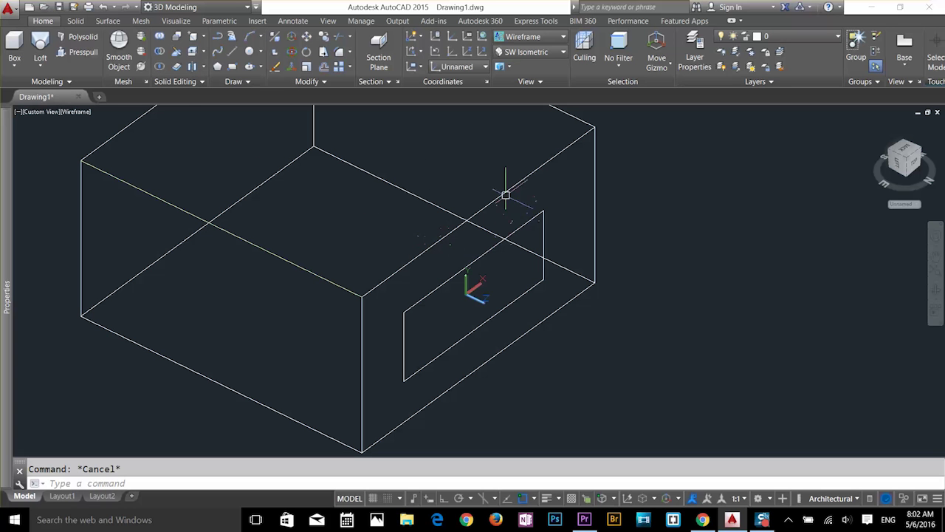
- Imprint the rectangle onto the side face of the solid box
left_click(203, 36)
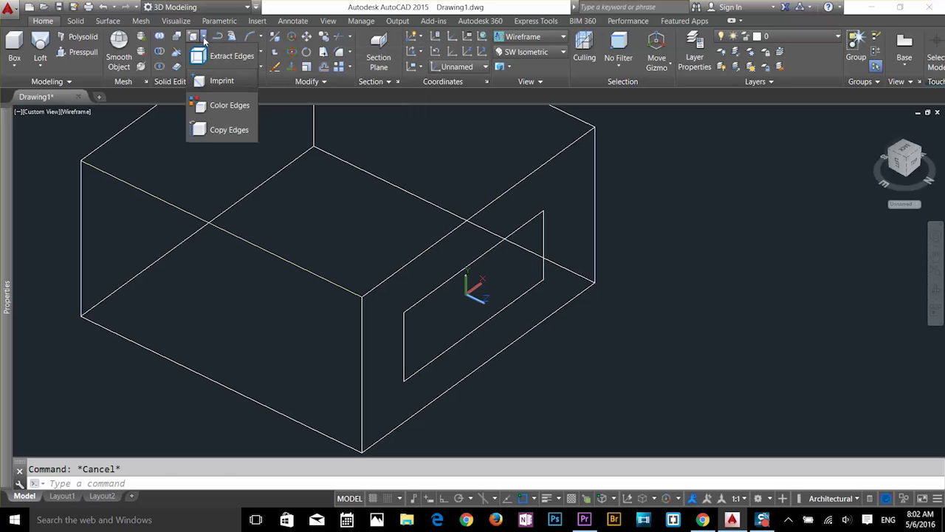
left_click(215, 80)
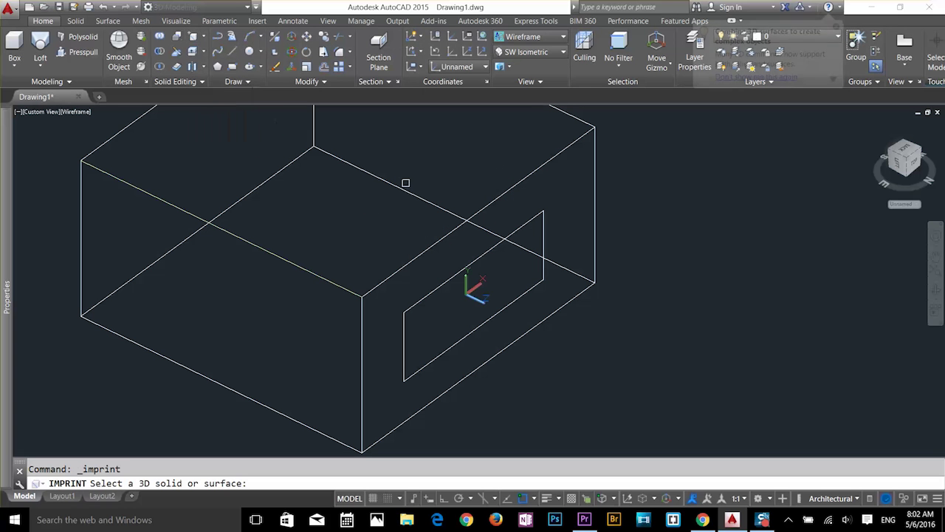
left_click(592, 191)
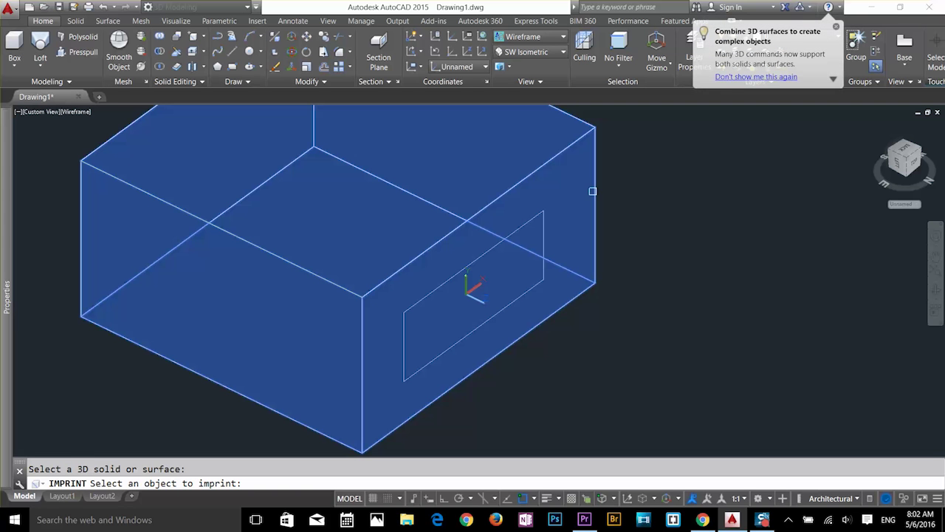
left_click(527, 220)
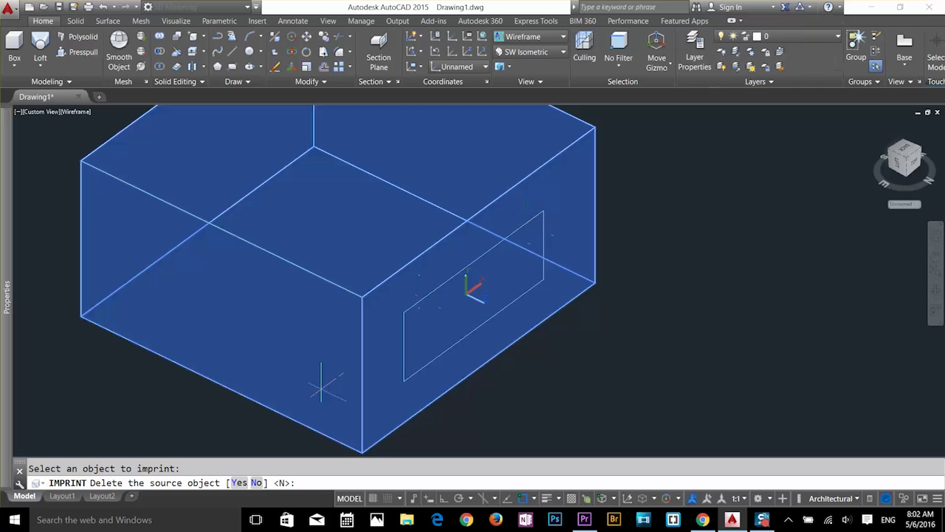
key("Return")
key("Return")
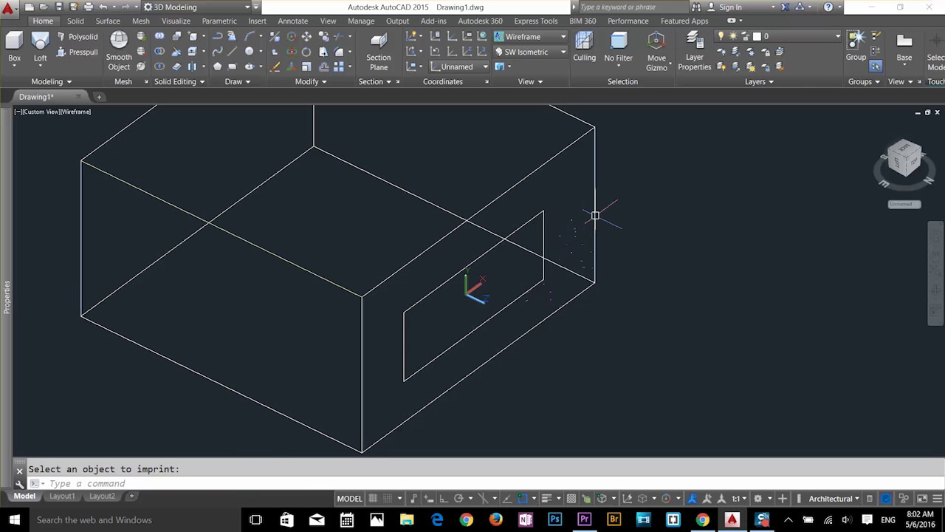
- Examine by selection whether the imprinted rectangle belongs to the solid box
left_click(595, 215)
key("Escape")
left_click(514, 231)
key("Escape")
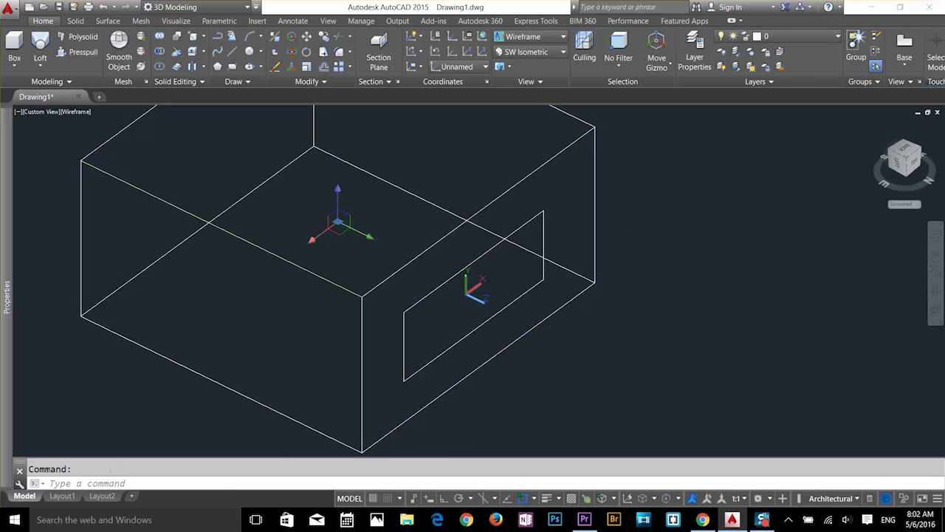
key("Escape")
left_click(544, 221)
key("Escape")
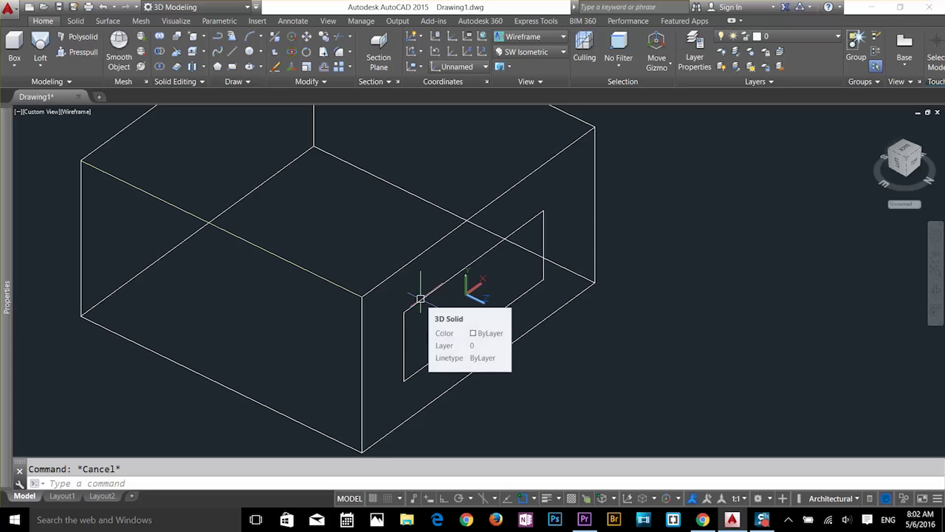
- Extrude the imprinted rectangle outward from the box face with Presspull, and undo both the extrusion and the imprint
left_click(78, 52)
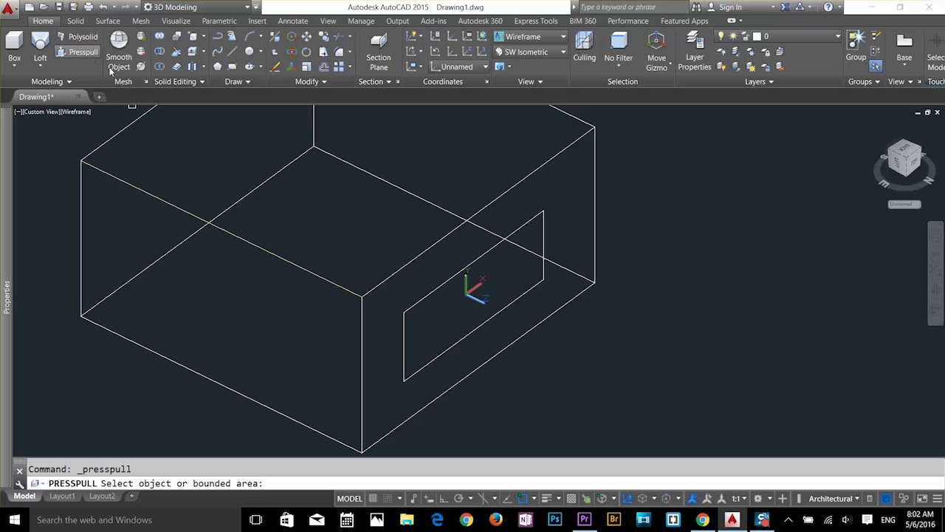
left_click(424, 299)
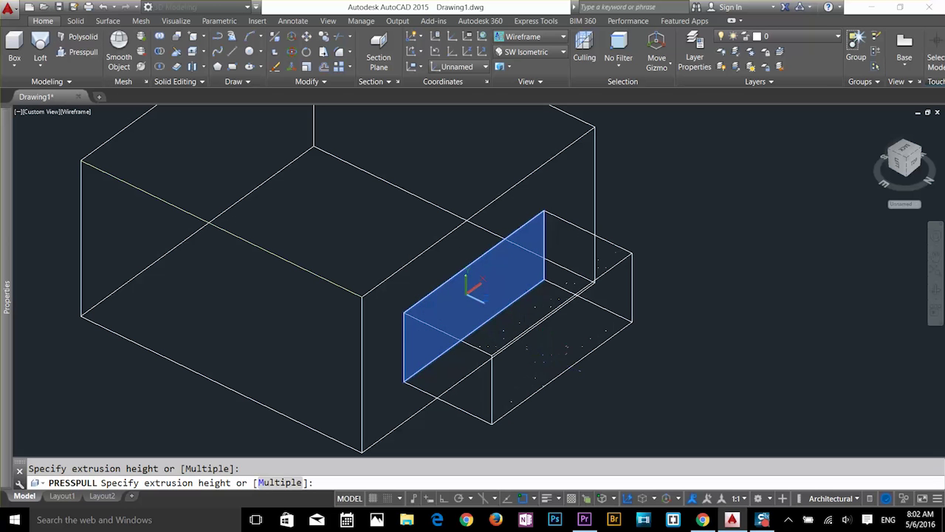
left_click(646, 391)
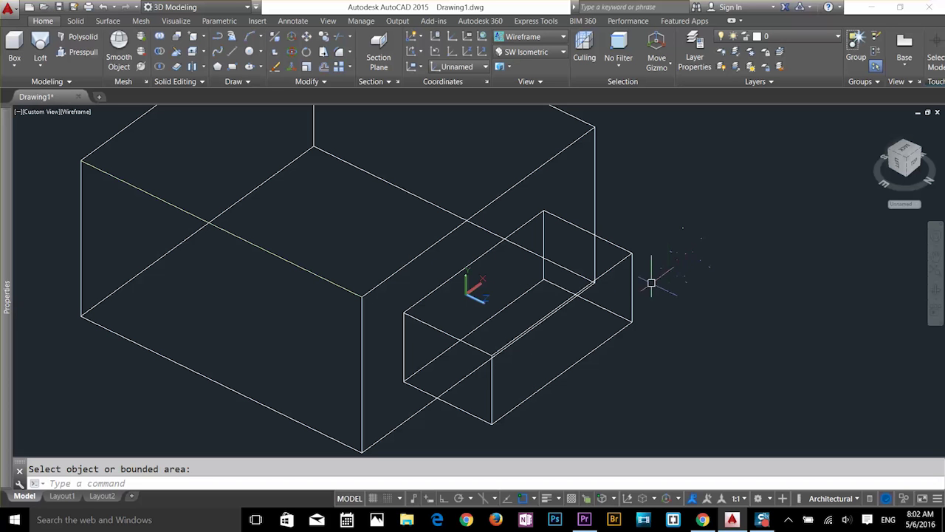
key("ctrl+z")
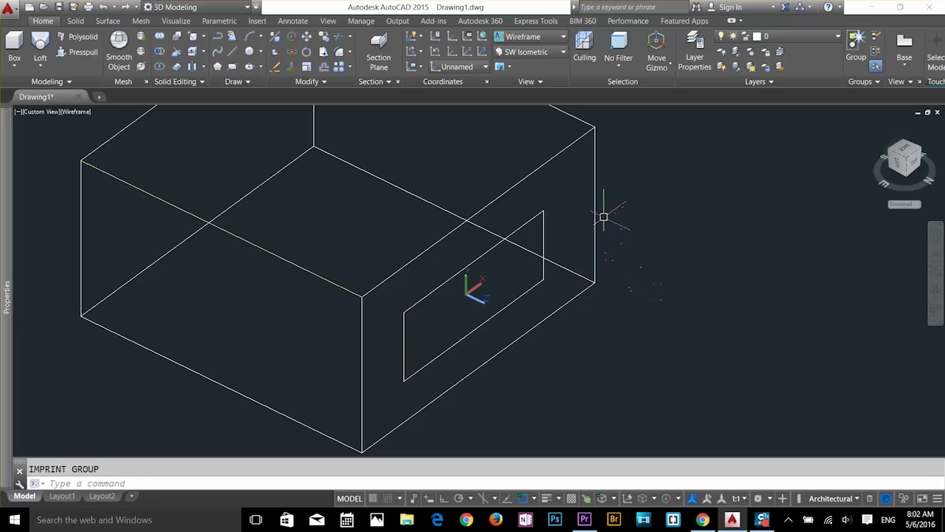
left_click(595, 211)
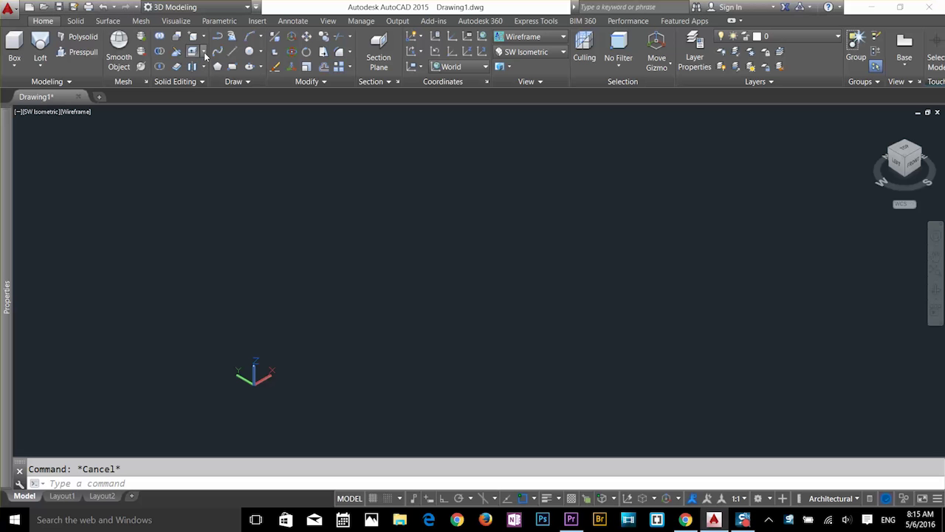
- Create a solid box in the empty drawing, choosing its base corners and height freehand
left_click(205, 53)
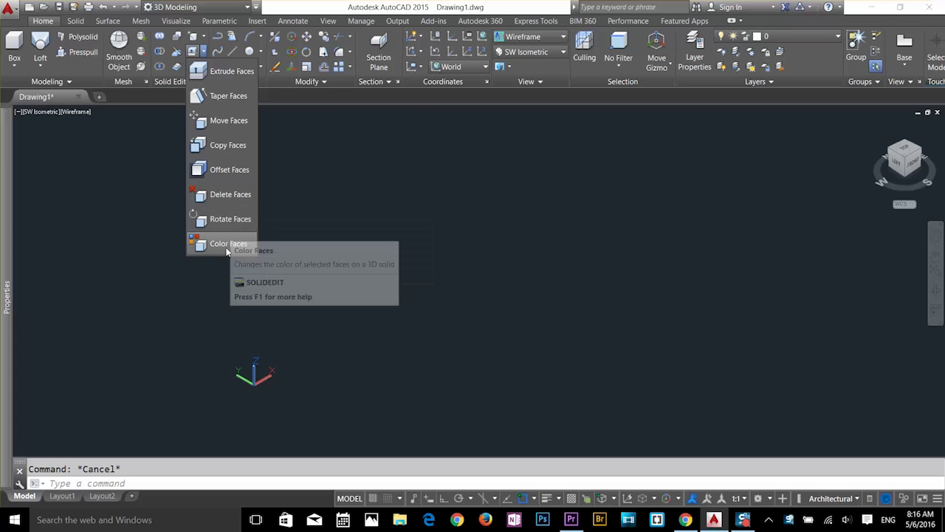
left_click(13, 47)
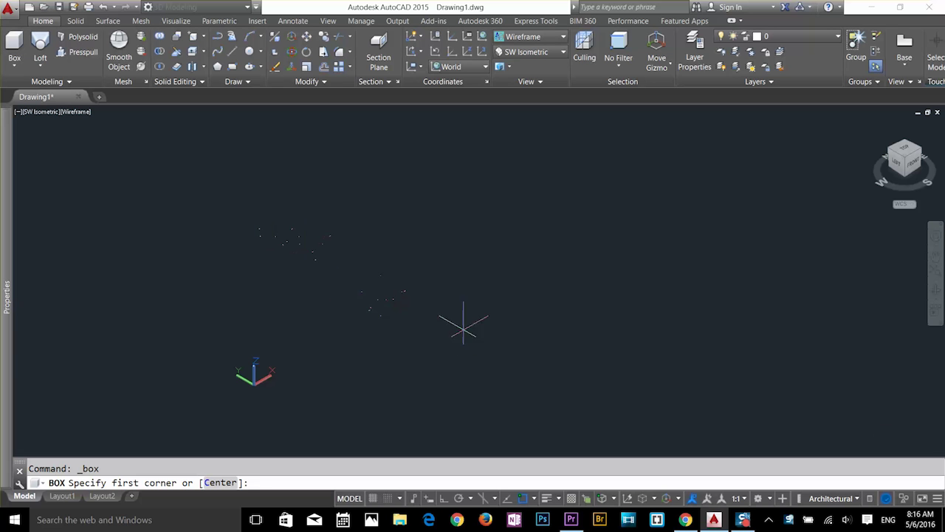
left_click(450, 347)
left_click(668, 341)
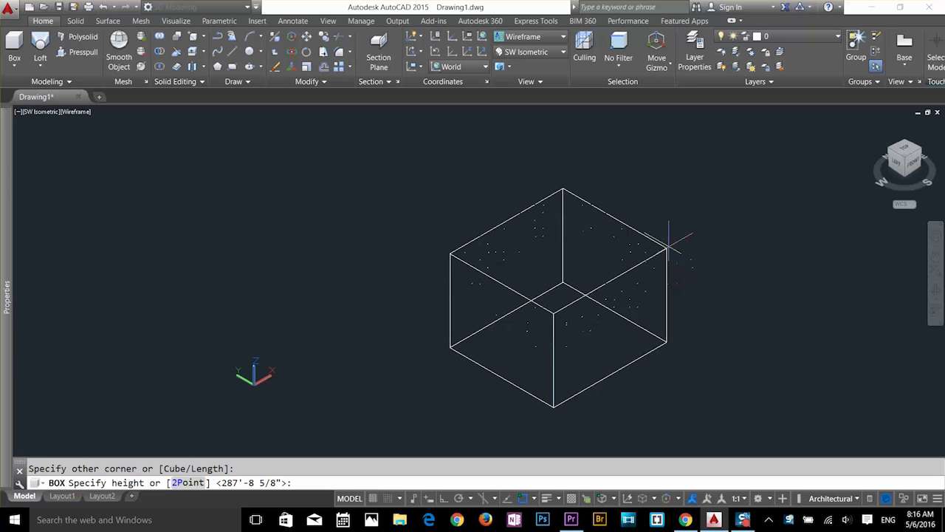
left_click(672, 240)
key("Escape")
- Set the visual style of the view to Shaded
left_click(540, 37)
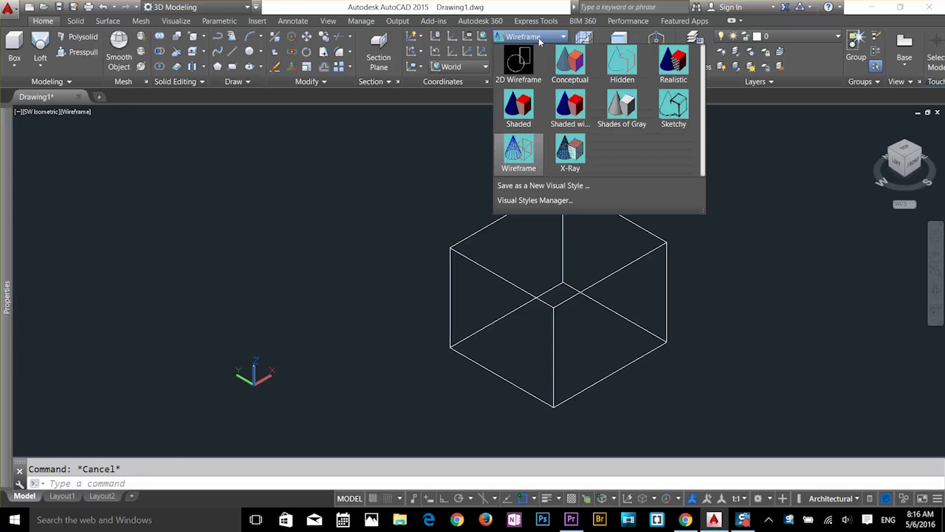
left_click(525, 103)
key("Escape")
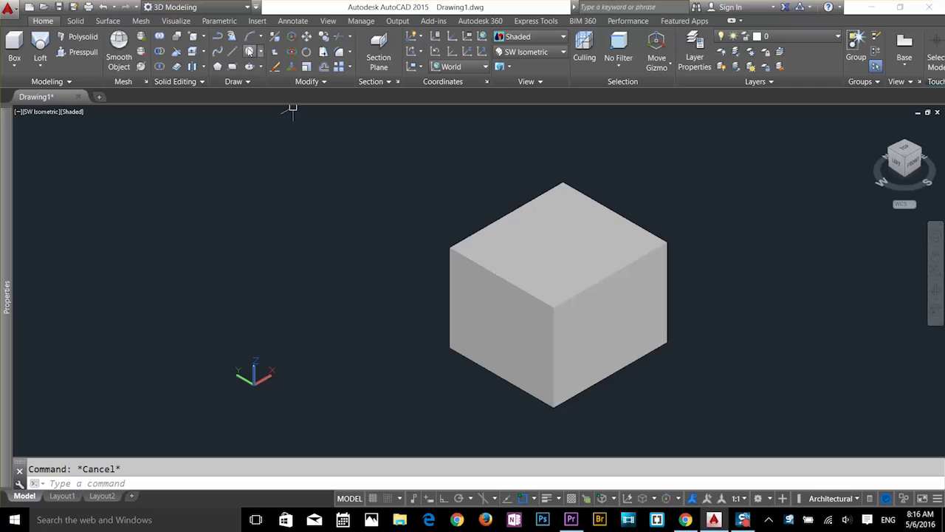
- Align the UCS to the front-right side face of the shaded box with the Face option
left_click(203, 52)
type("ucs")
key("Return")
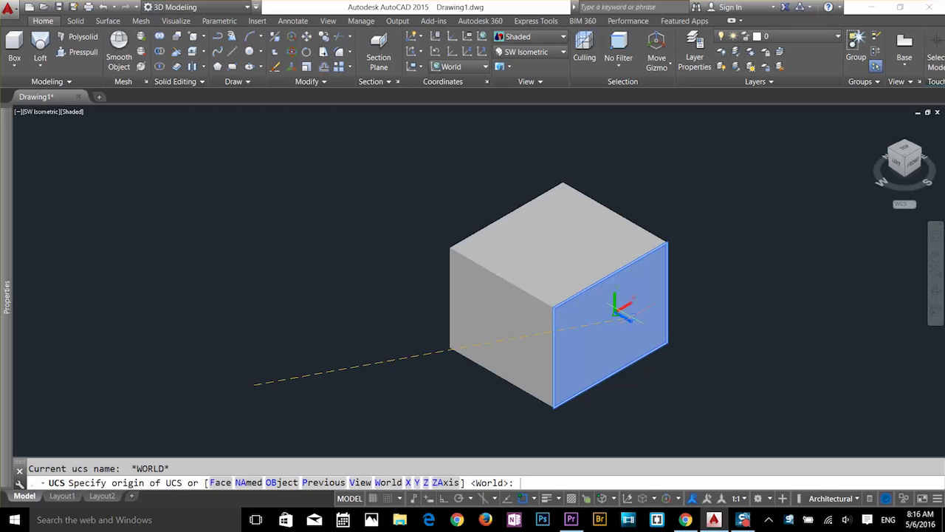
type("f")
key("Return")
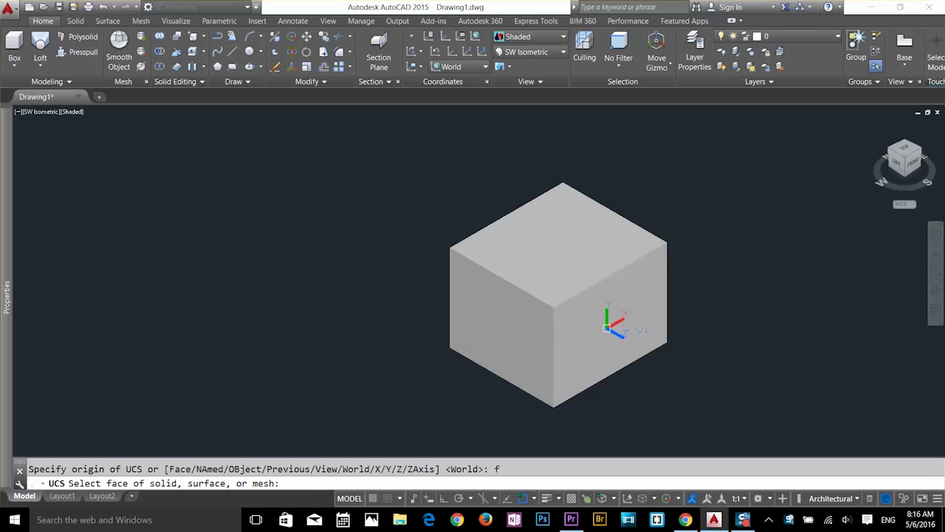
left_click(607, 325)
key("Return")
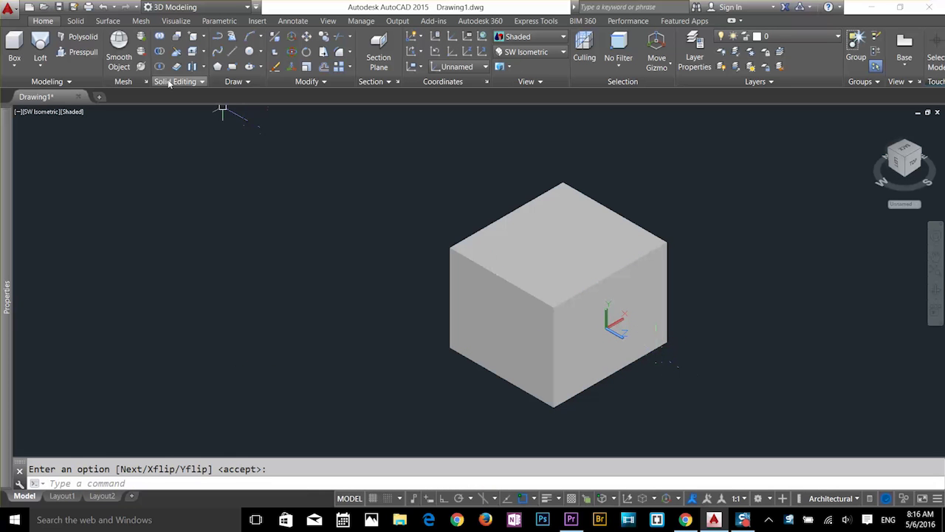
type("rec")
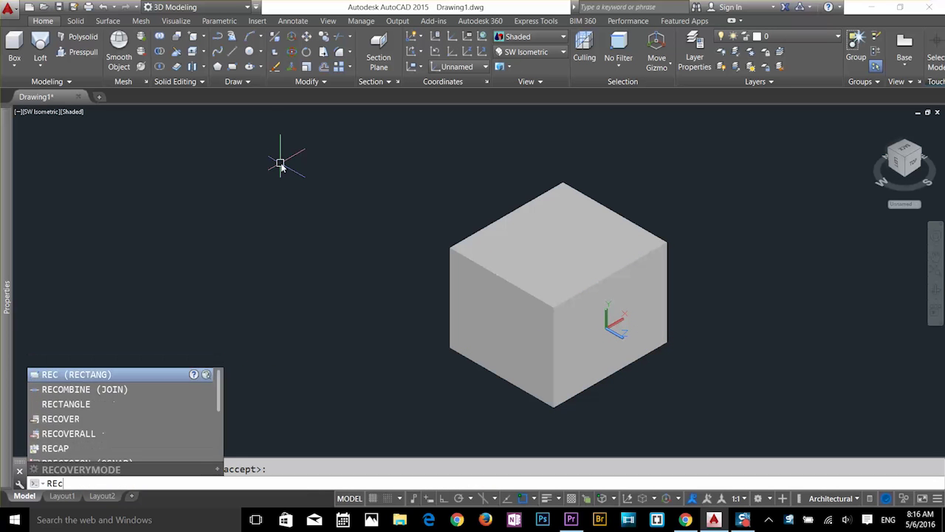
key("BackSpace")
key("BackSpace")
key("BackSpace")
key("Escape")
- Draw a circle freehand on the box's side face, centred on the UCS origin
type("c")
key("Return")
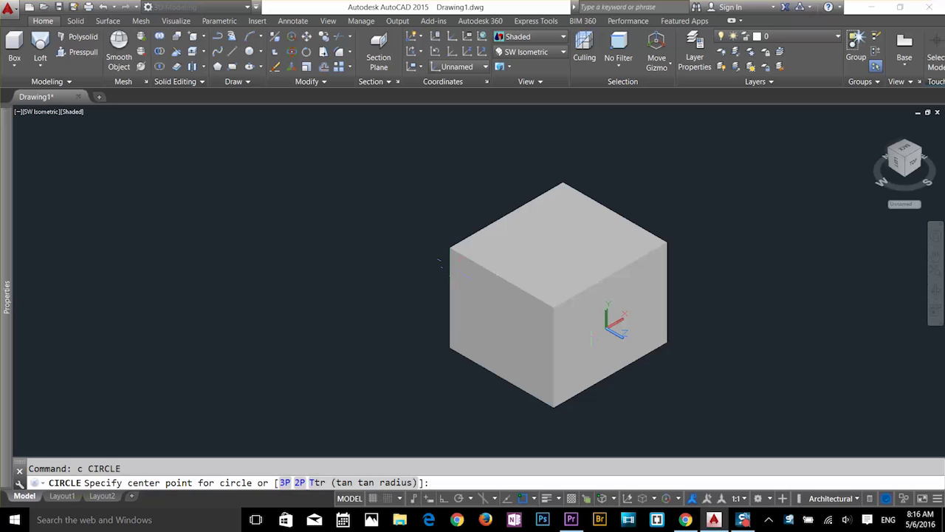
left_click(607, 325)
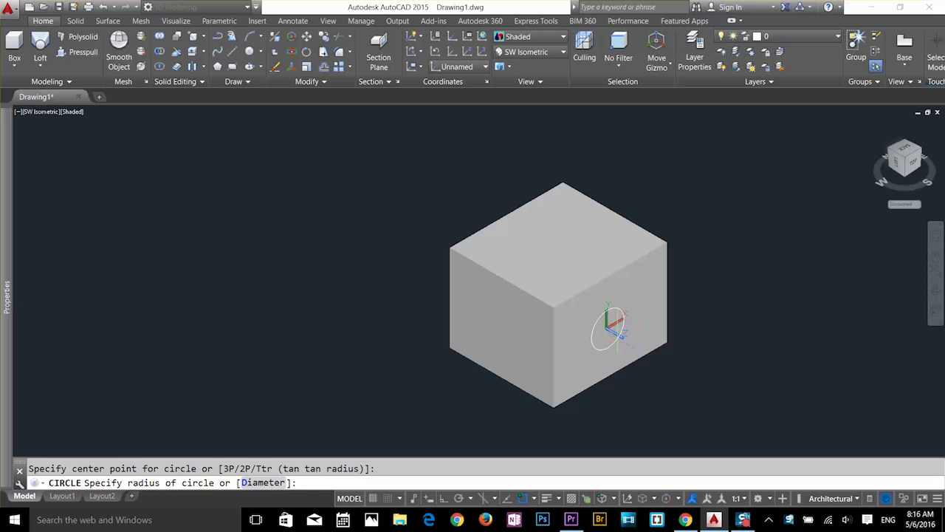
key("Escape")
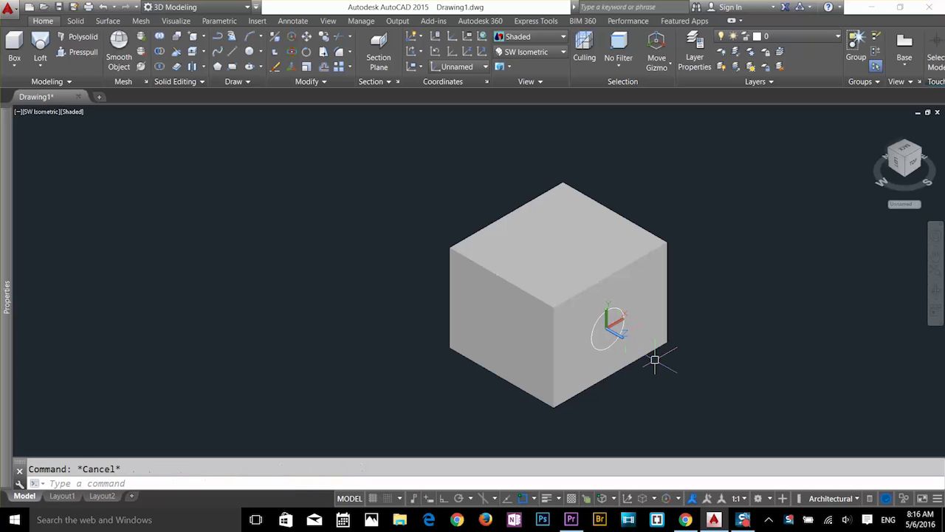
- Imprint the circle onto the box's side face without deleting the source circle
left_click(204, 40)
left_click(213, 79)
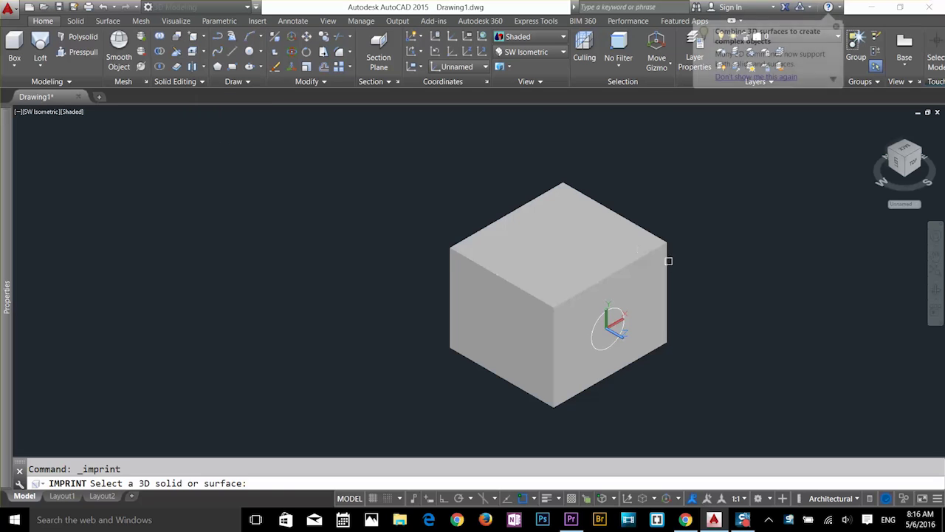
left_click(635, 278)
left_click(620, 310)
key("Return")
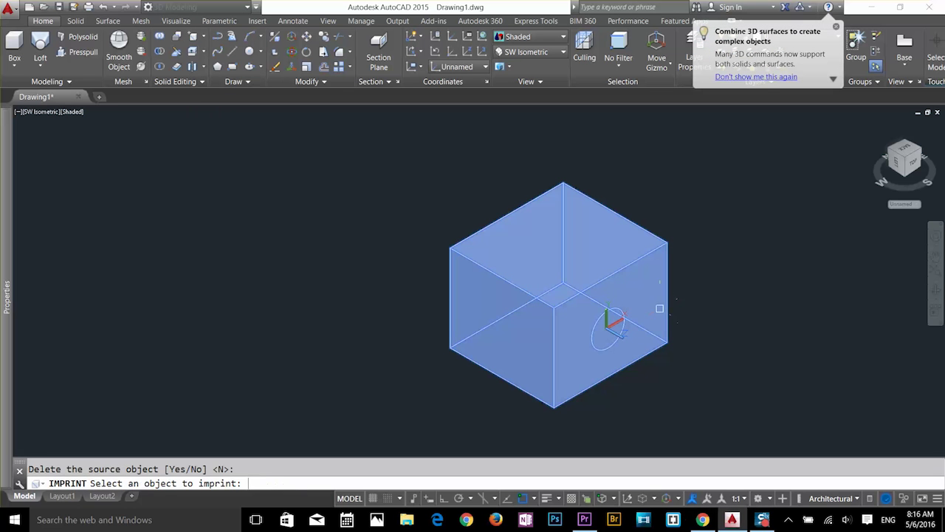
key("Return")
left_click(628, 311)
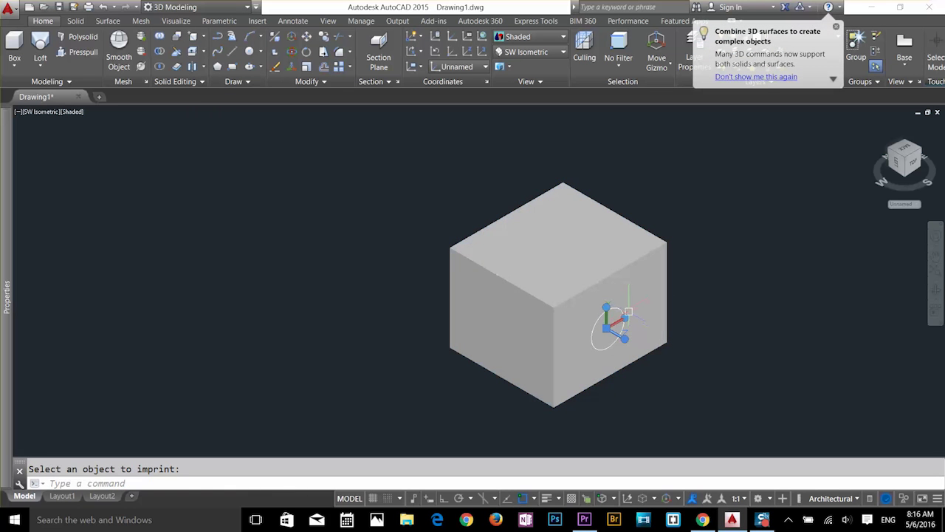
key("Return")
key("Escape")
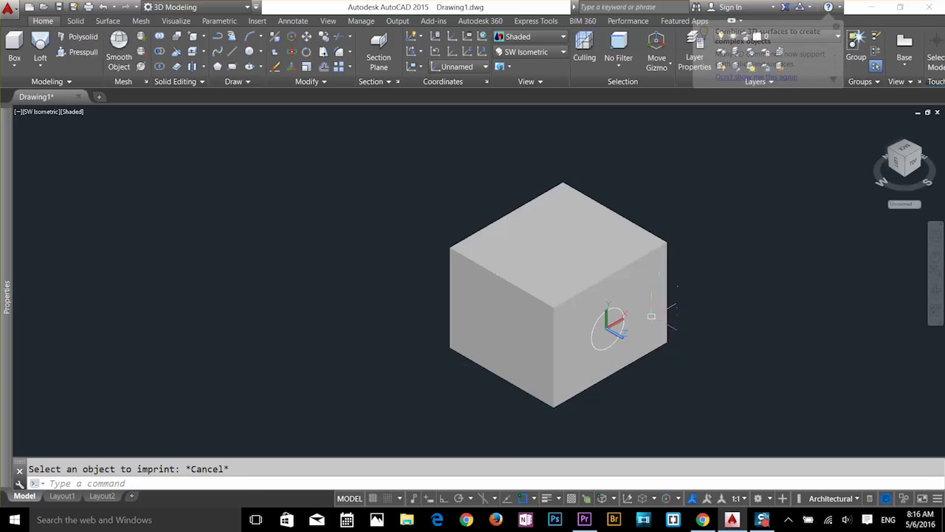
- Extrude the imprinted circular face outward from its centre with Extrude Faces, picking the height freehand and using a taper angle of 0
scroll(639, 334, "up", 3)
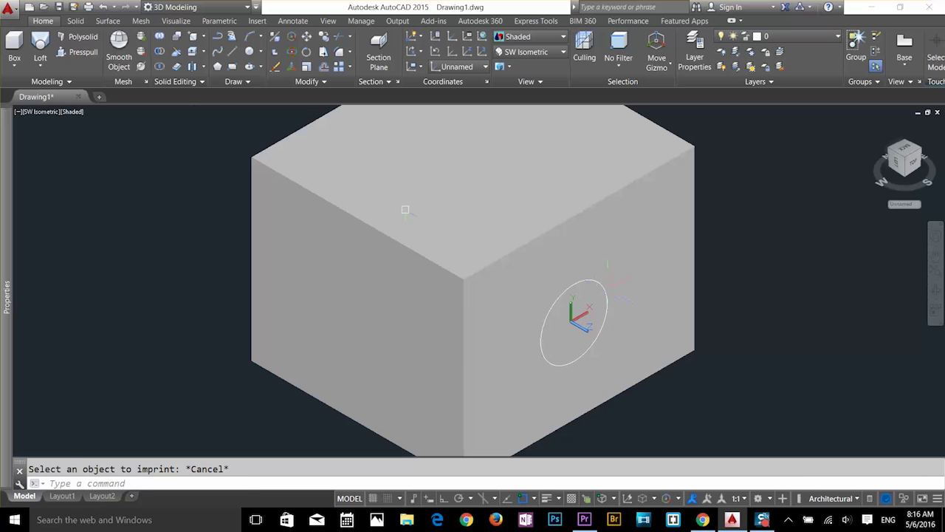
left_click(204, 66)
left_click(211, 68)
left_click(603, 293)
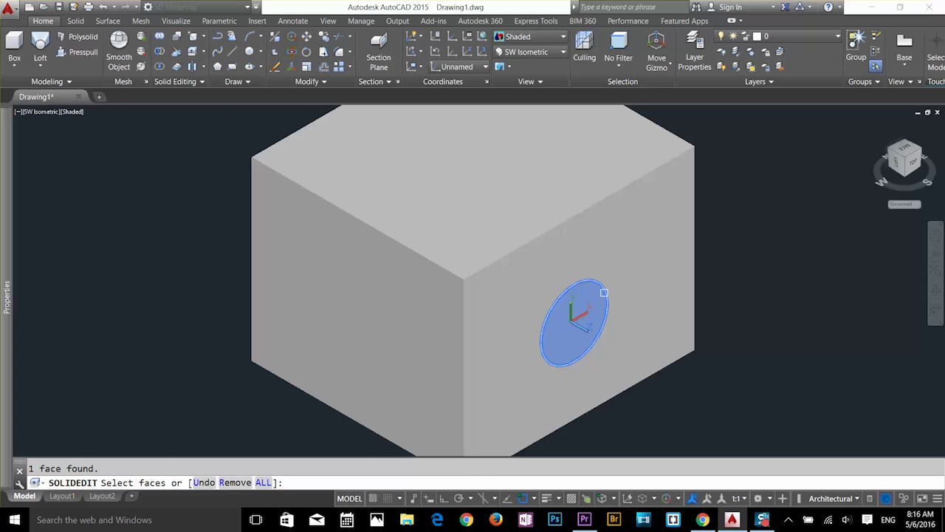
key("Return")
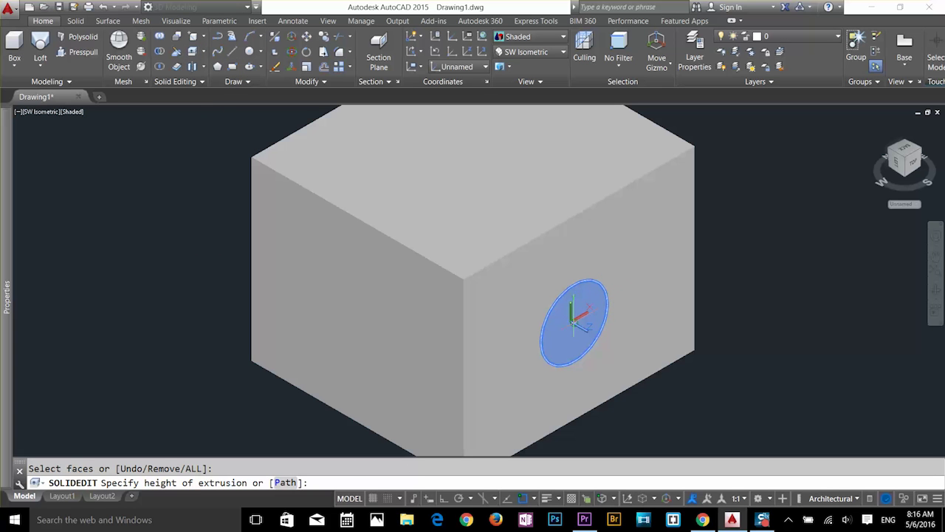
left_click(573, 321)
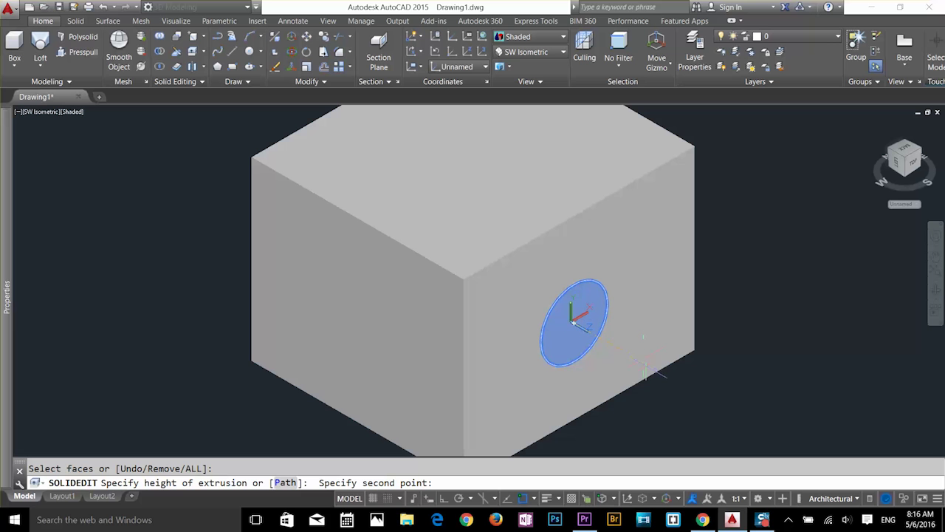
left_click(718, 397)
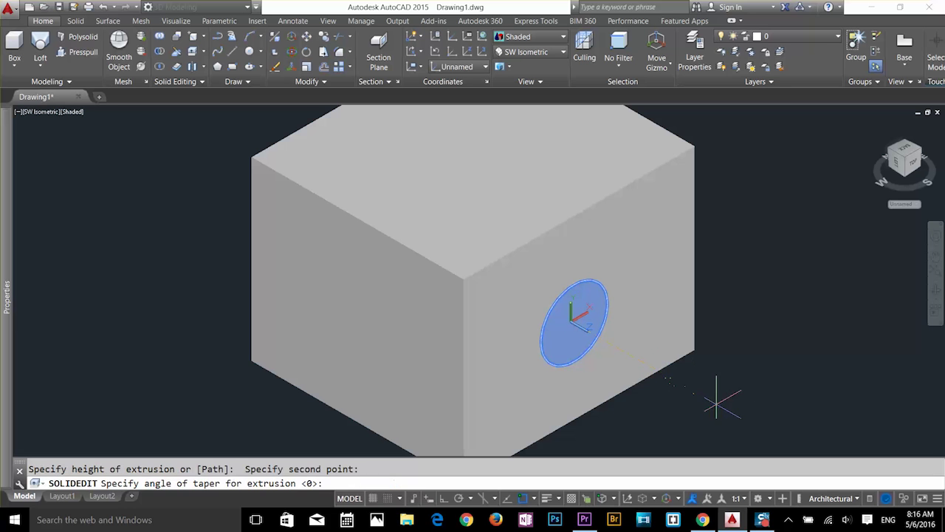
key("Return")
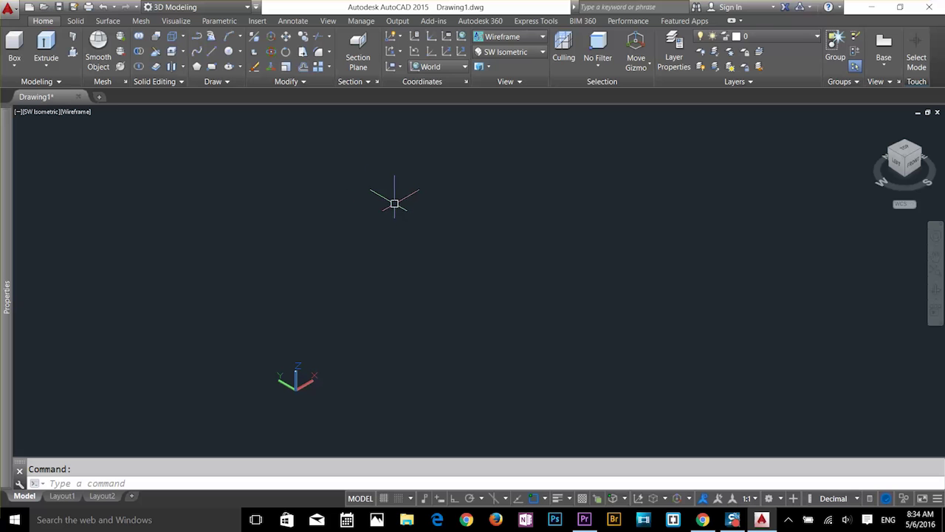
- Create a solid box in the empty wireframe drawing, choosing its base corners and height freehand
left_click(14, 48)
left_click(372, 311)
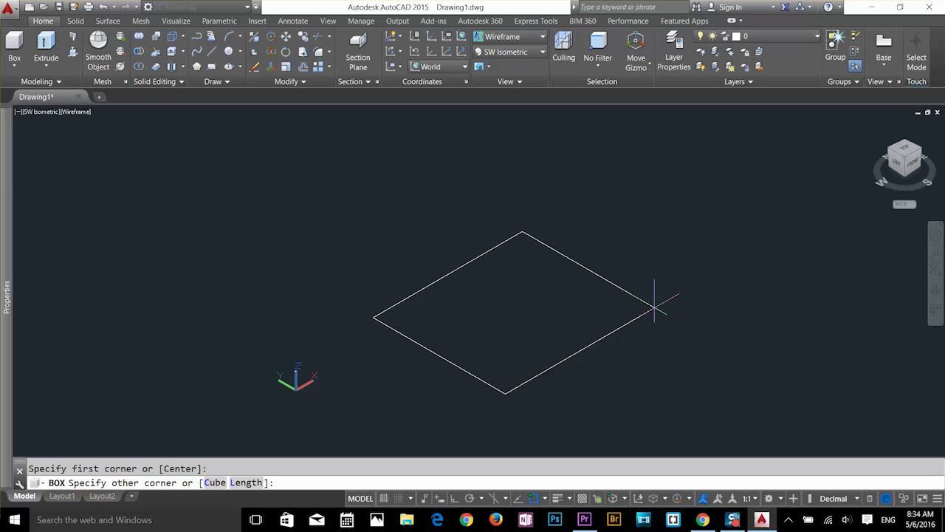
left_click(650, 315)
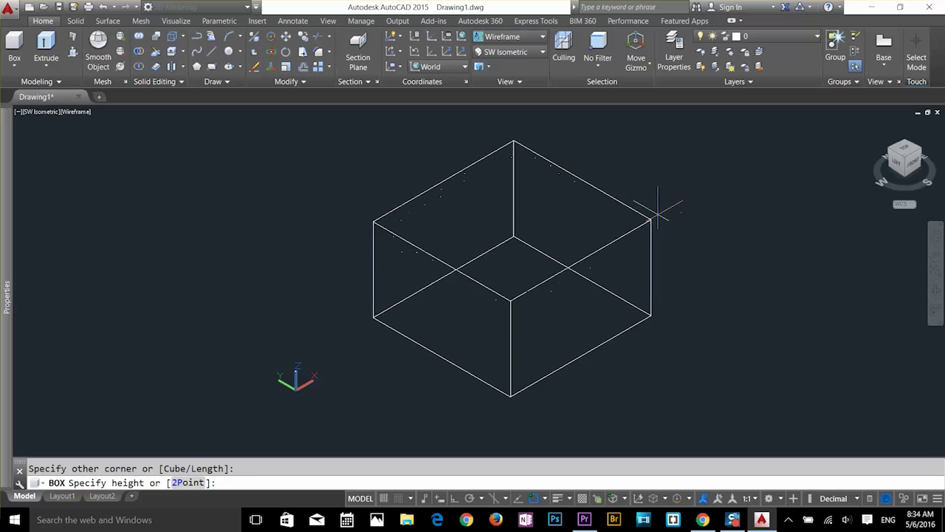
left_click(657, 205)
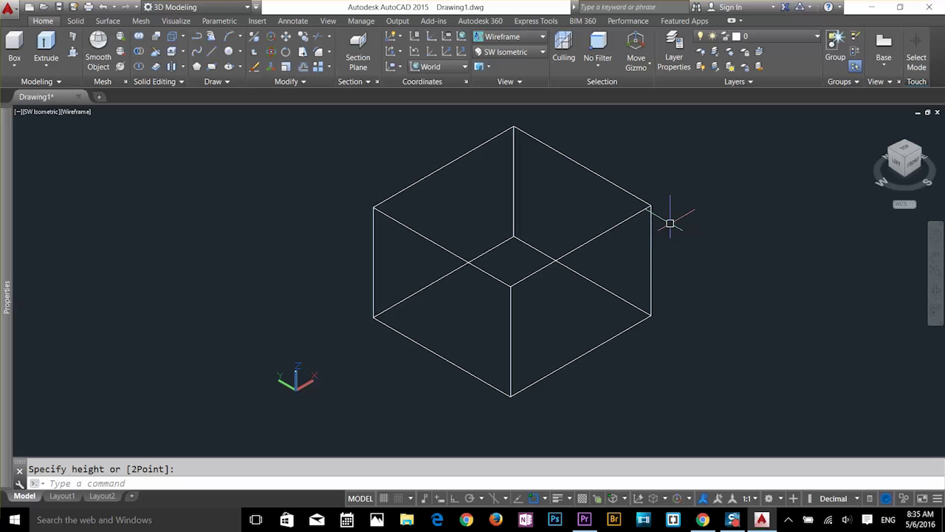
left_click(517, 250)
key("Escape")
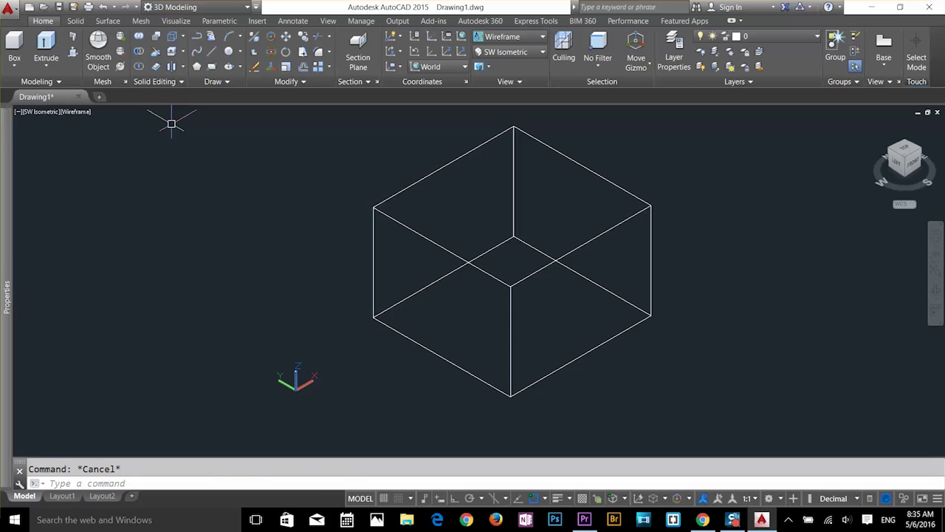
- Taper the box's front-left side face, with the axis running from the front vertical edge's lower end to its upper end
left_click(181, 65)
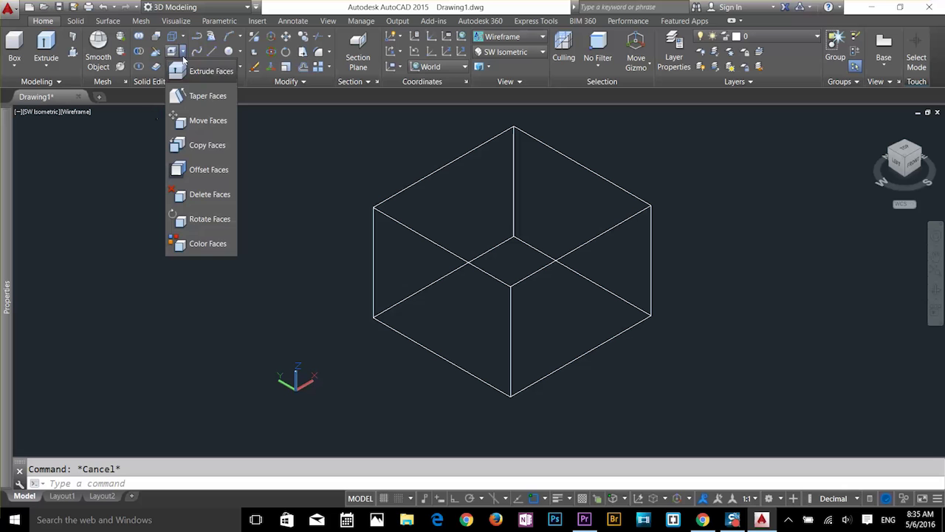
left_click(189, 95)
left_click(480, 336)
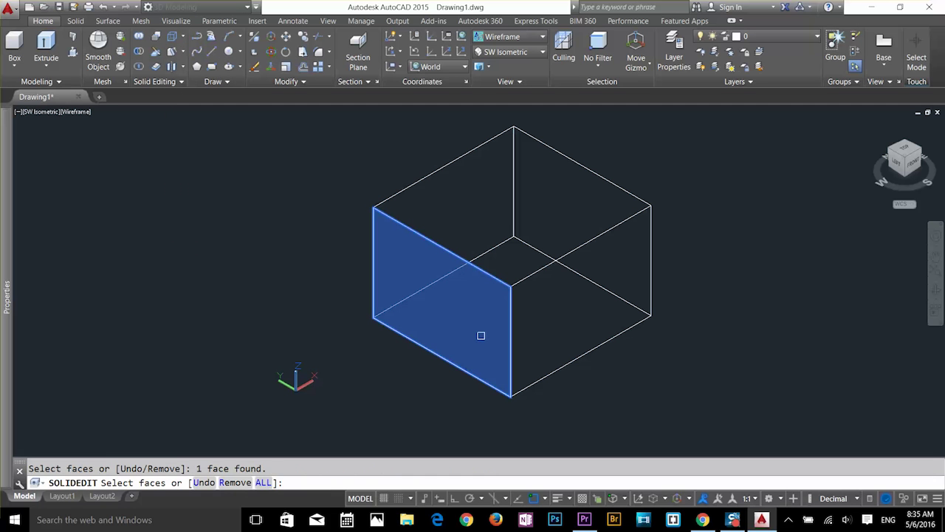
key("Return")
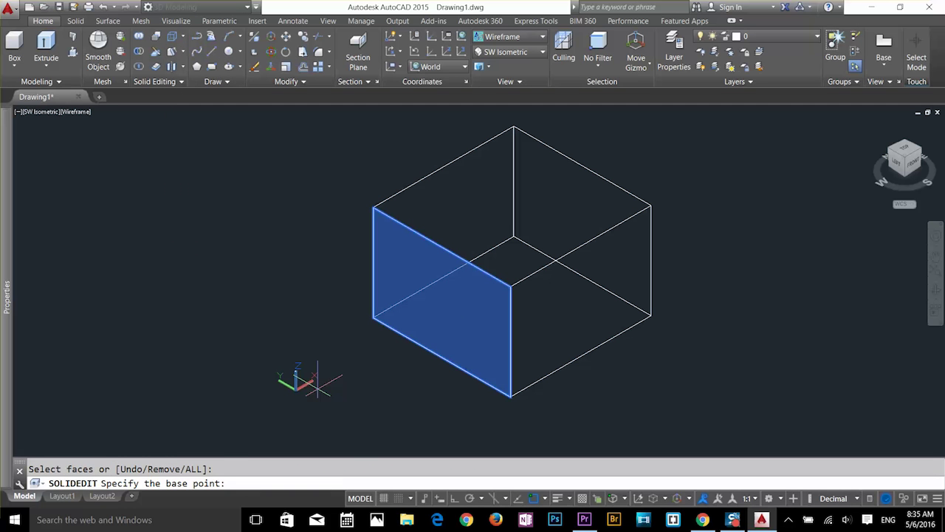
left_click(510, 396)
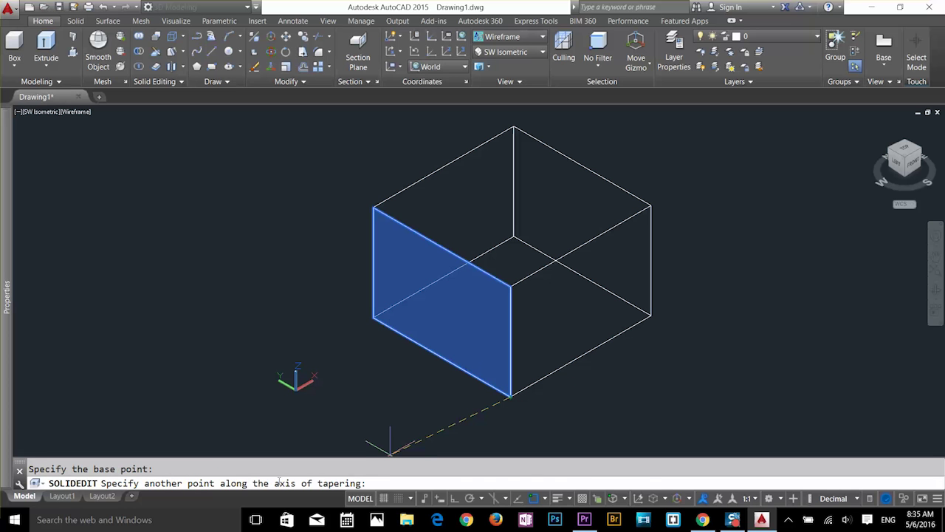
left_click(510, 285)
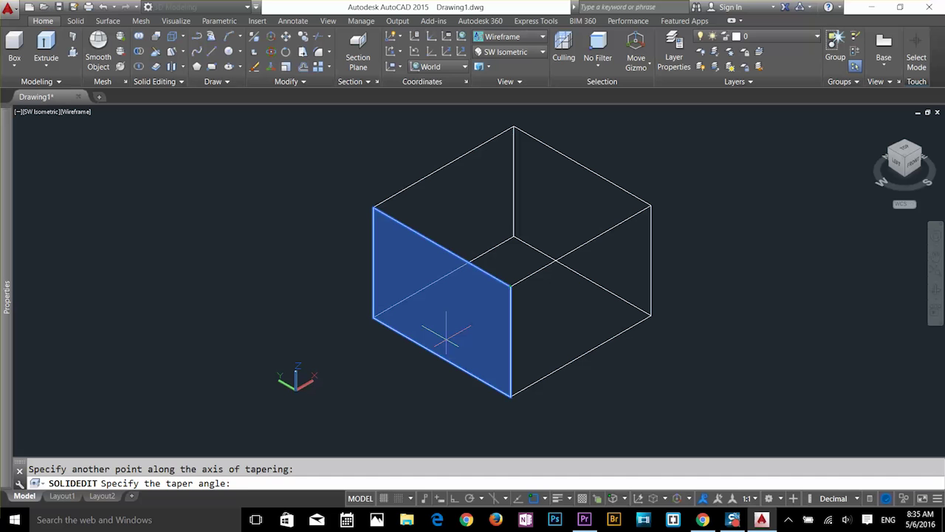
key("Return")
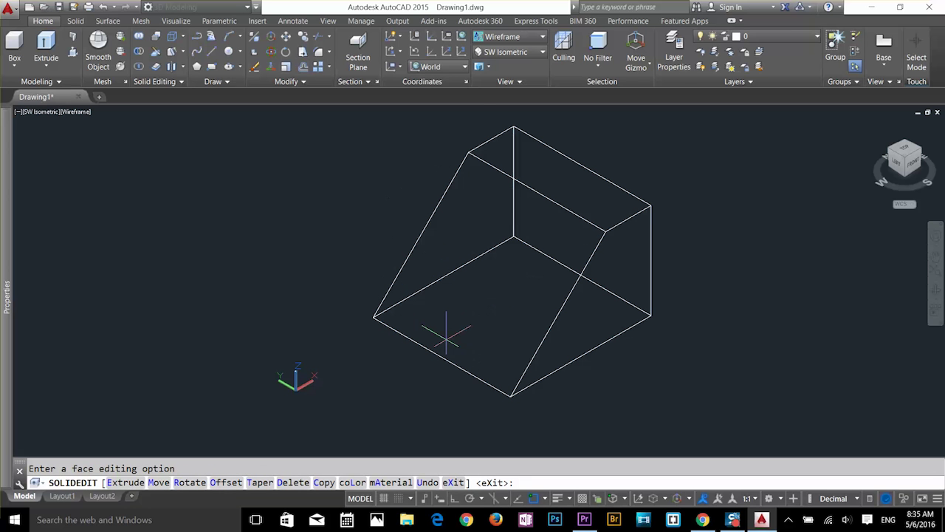
- Show the tapered solid in the Shaded visual style, and undo both the style change and the taper
left_click(503, 37)
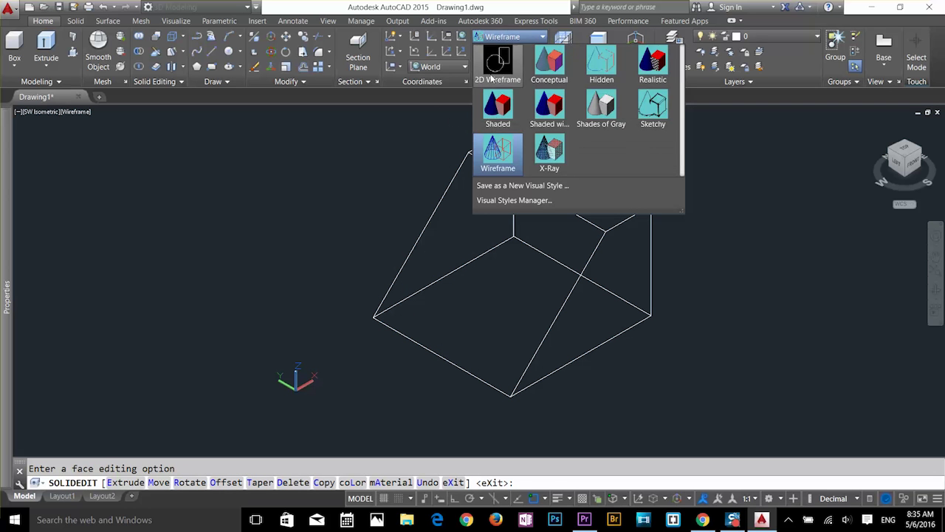
left_click(498, 108)
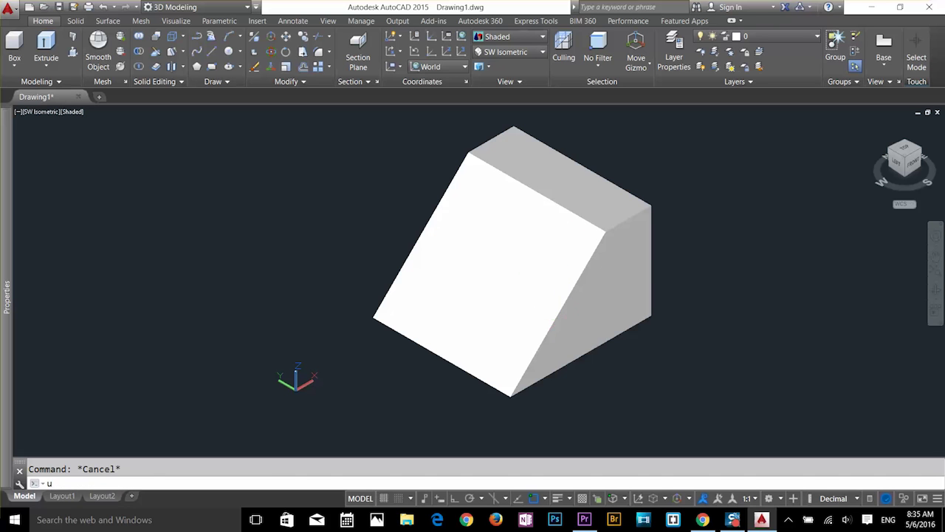
key("Return")
key("ctrl+z")
key("Escape")
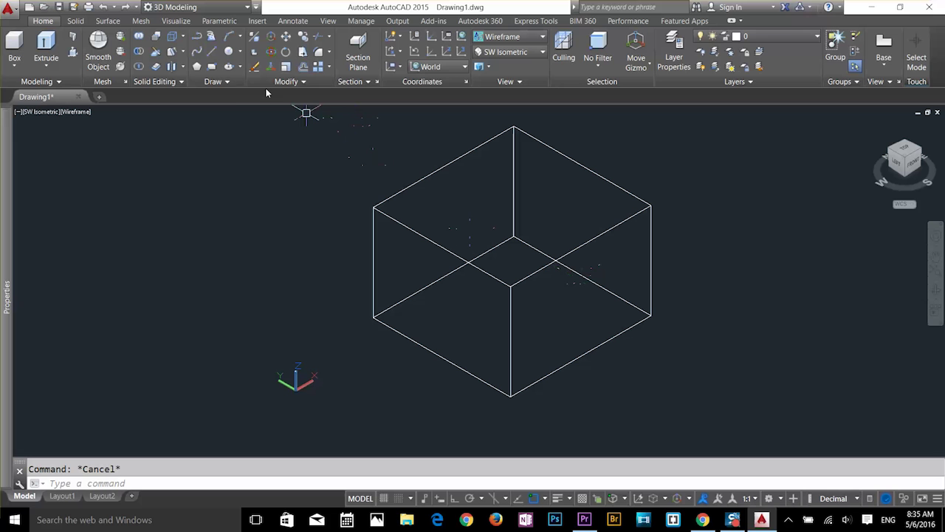
- Lengthen the box by moving its front-left side face outward along the X axis with Move Faces, using the face's lower front corner as base point
left_click(183, 51)
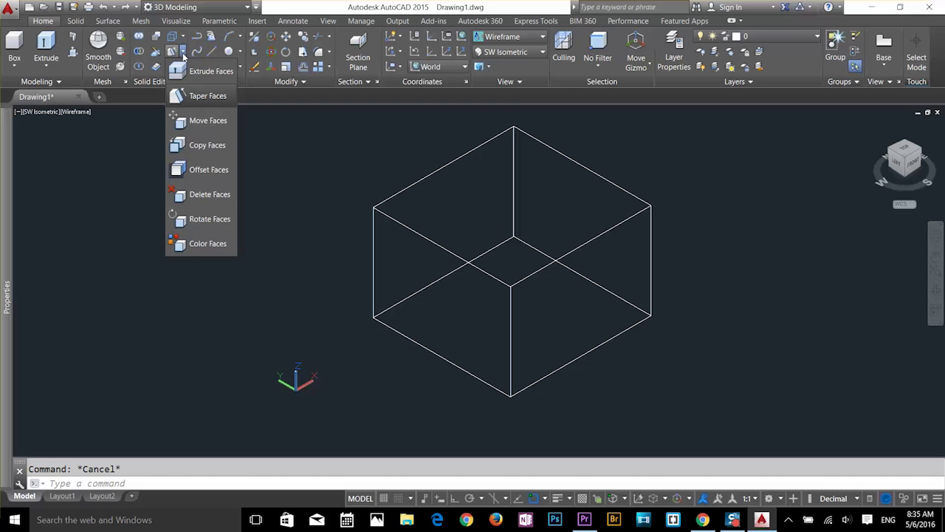
left_click(192, 127)
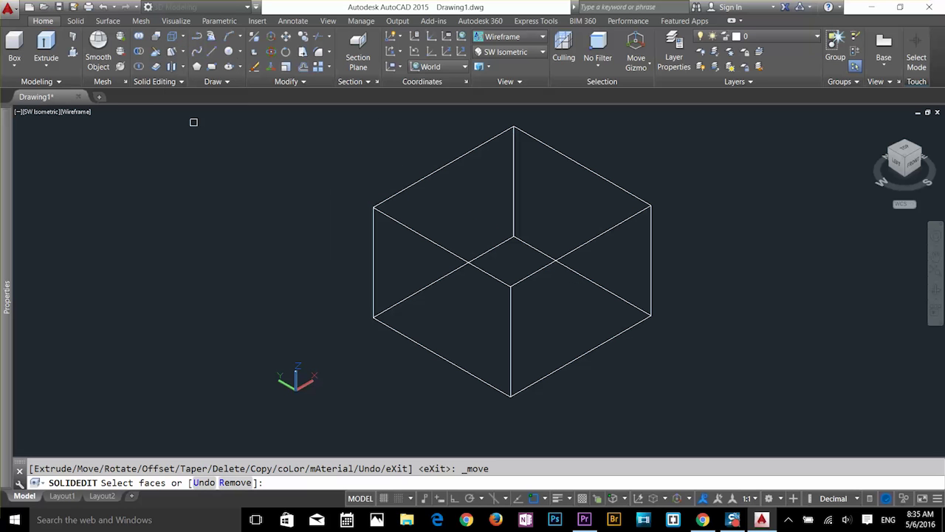
left_click(477, 332)
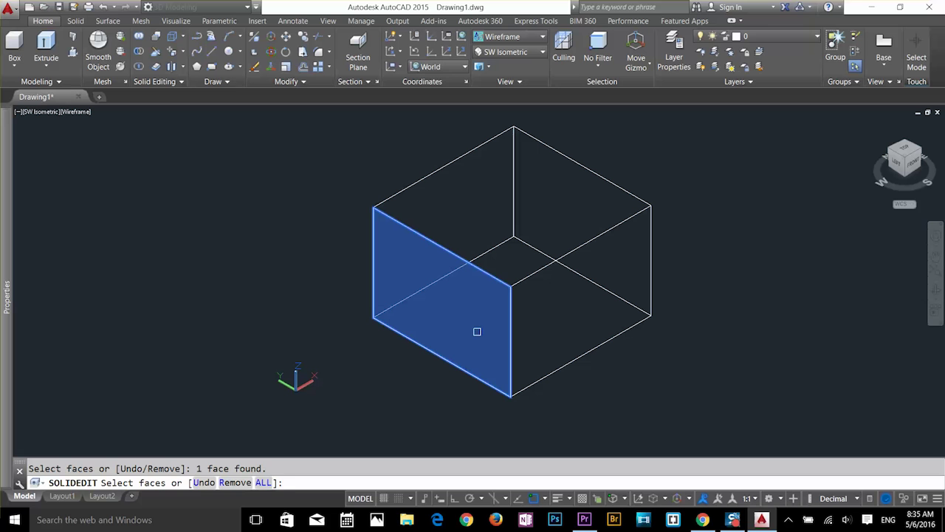
key("Return")
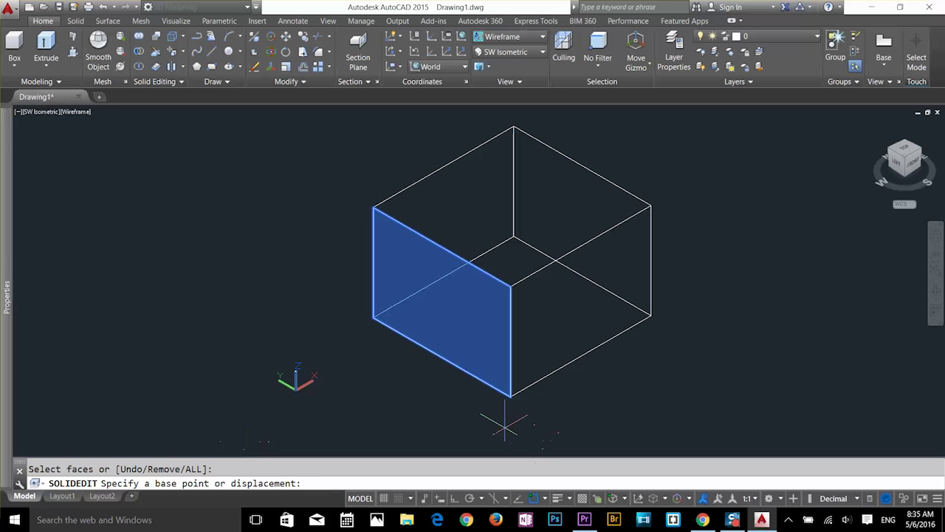
left_click(511, 395)
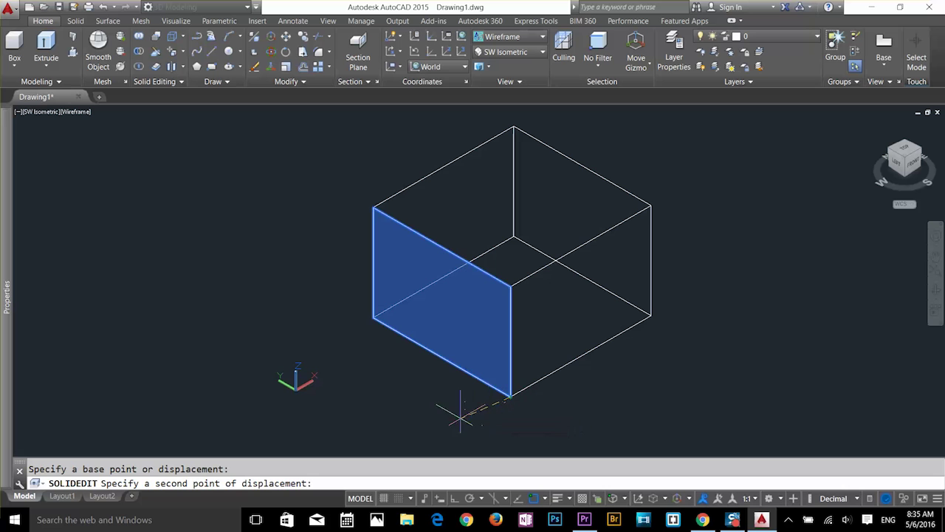
middle_click_drag(466, 414, 612, 313)
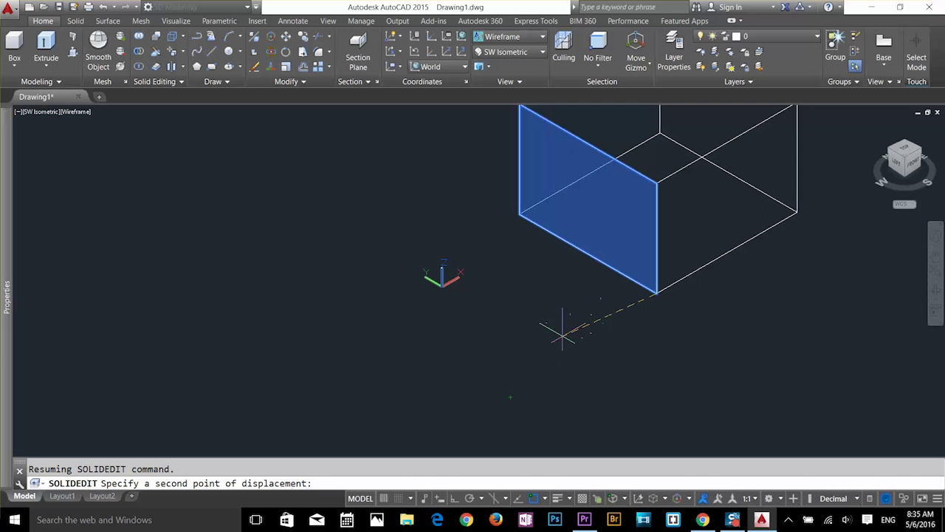
left_click(527, 367)
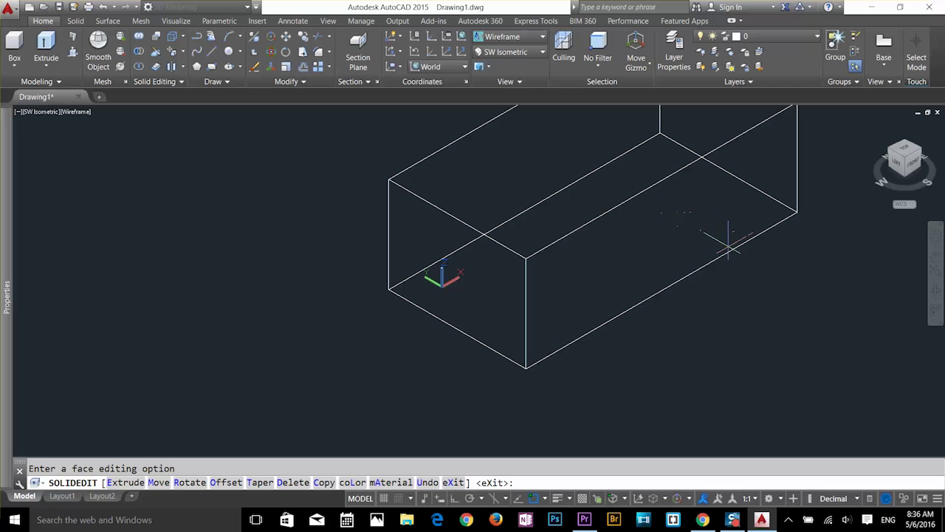
key("Escape")
- Copy the box's long front-right side face with Copy Faces and place the copy freehand in the empty space beside the box
left_click(185, 52)
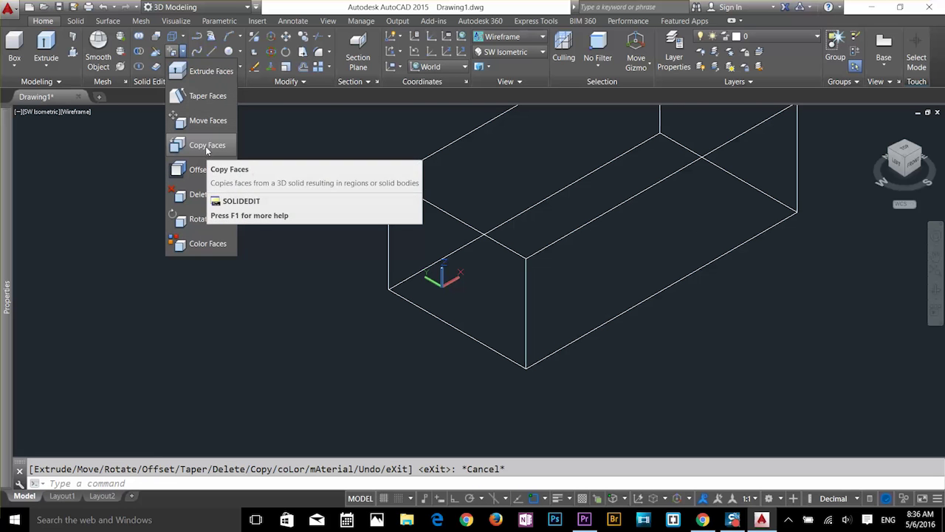
left_click(207, 147)
middle_click_drag(683, 228, 527, 279)
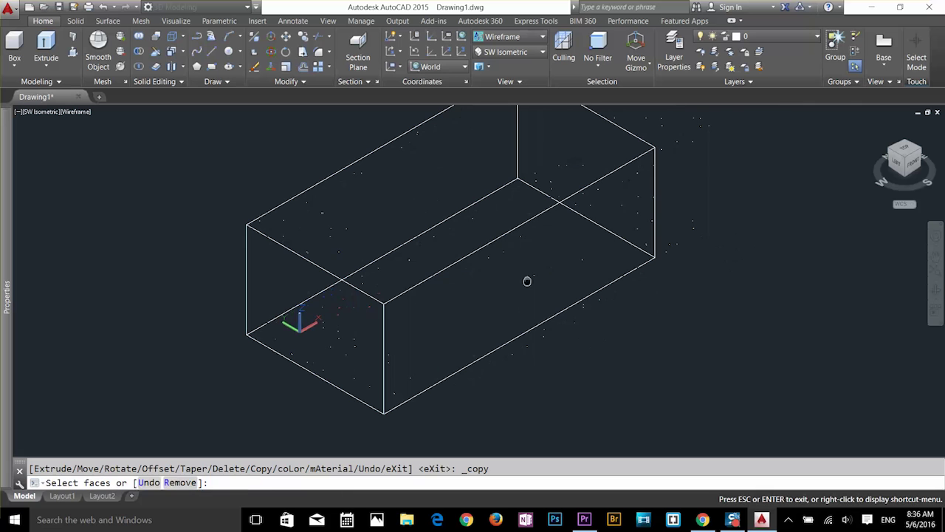
left_click(523, 269)
key("Return")
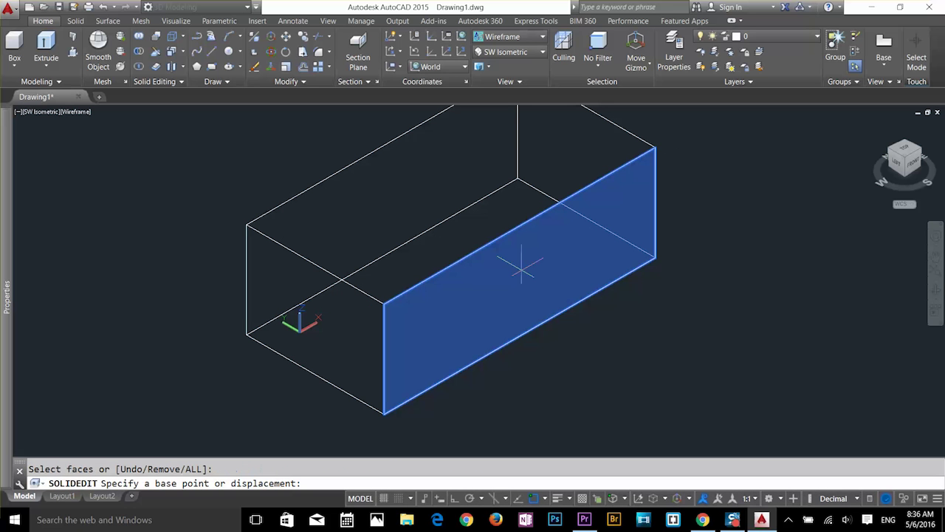
left_click(521, 334)
scroll(570, 354, "down", 4)
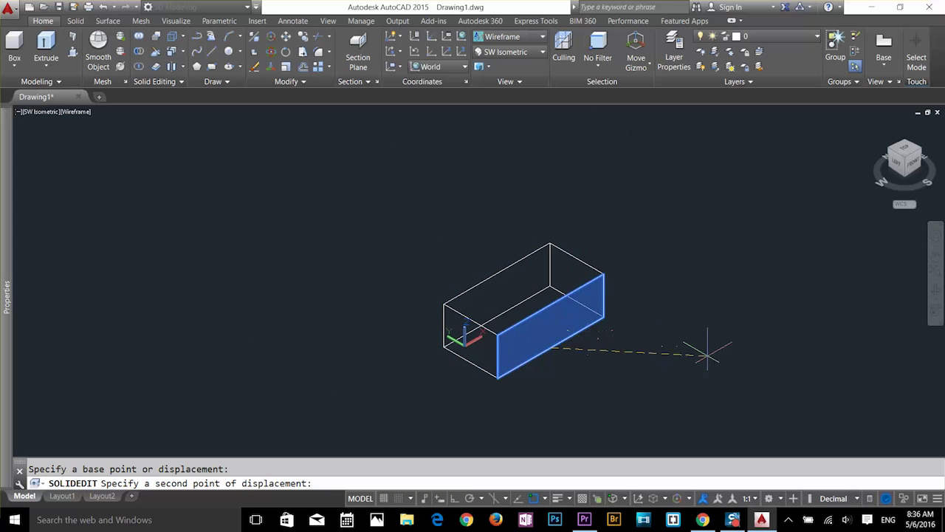
left_click(735, 347)
key("Escape")
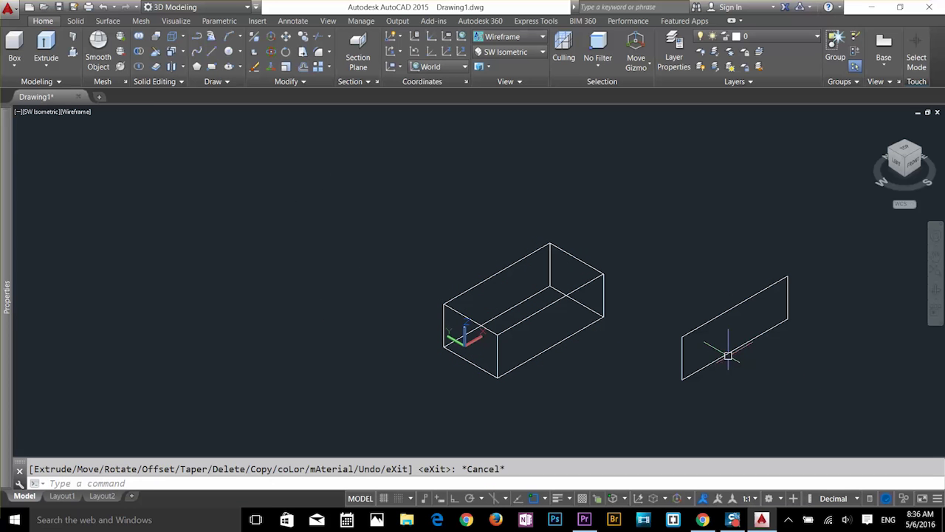
- Show the box and the copied face in the Shaded visual style, and select the copy to inspect it as a separate object
left_click(730, 352)
key("Escape")
scroll(753, 344, "up", 5)
scroll(702, 312, "down", 3)
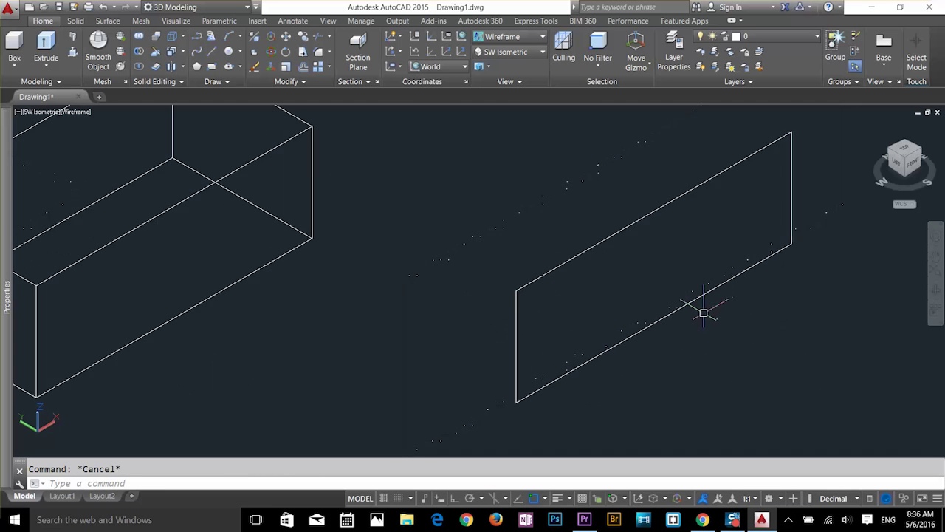
left_click(700, 313)
key("Escape")
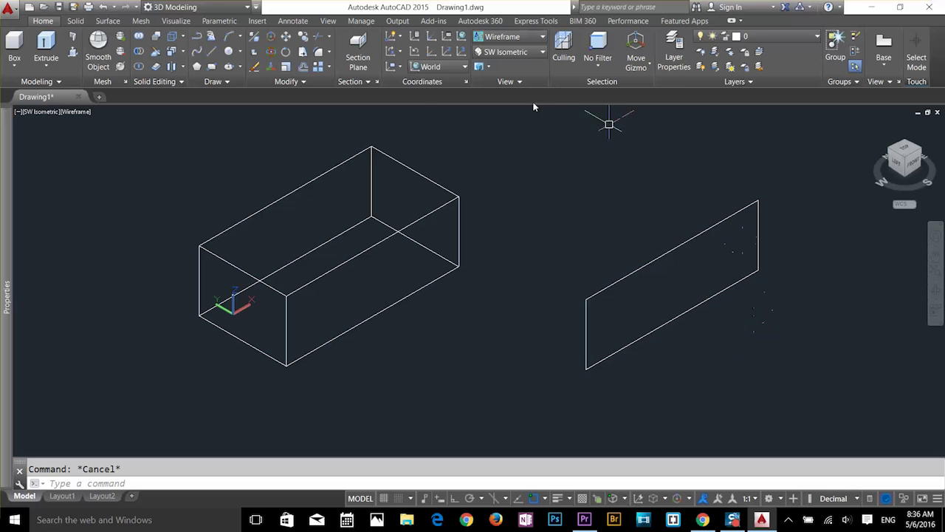
left_click(502, 38)
left_click(499, 114)
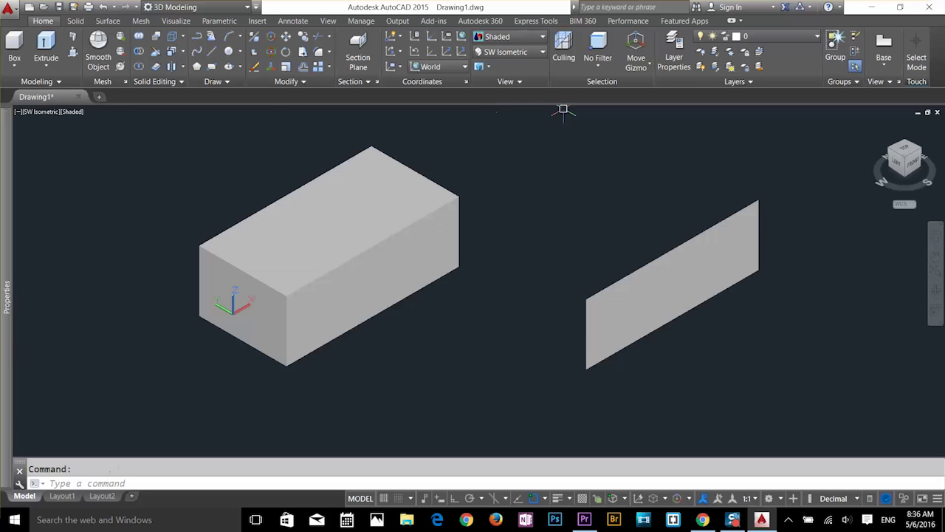
scroll(698, 288, "up", 4)
scroll(689, 270, "down", 3)
left_click(690, 270)
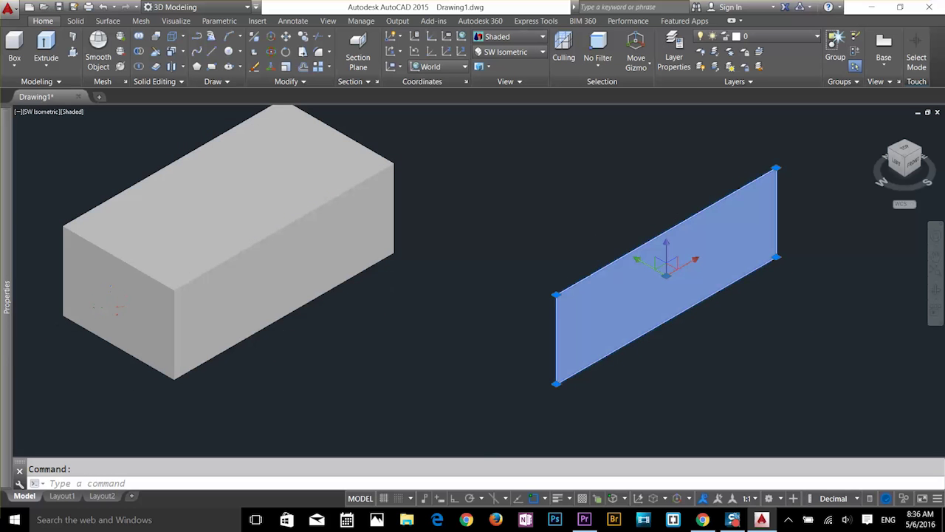
key("Escape")
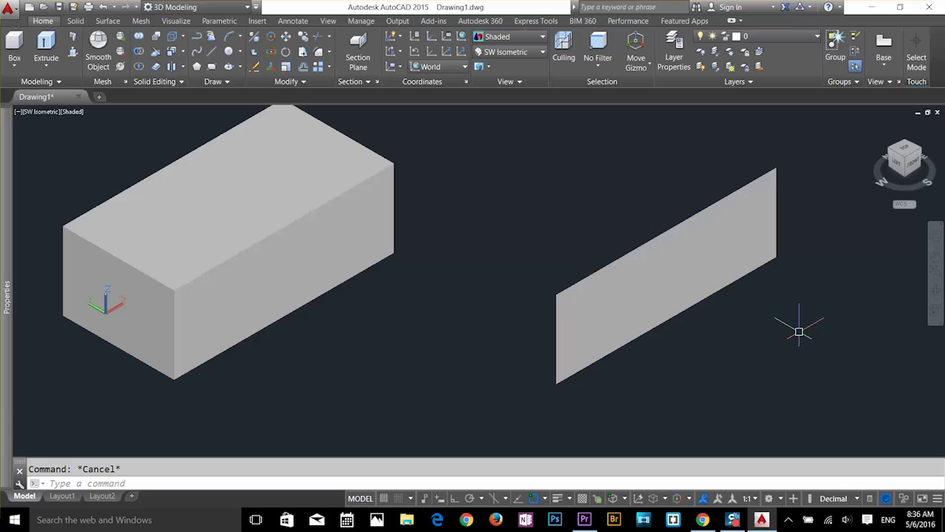
- Explode the copied face into separate lines and check that its edges can be selected individually
type("x")
key("Return")
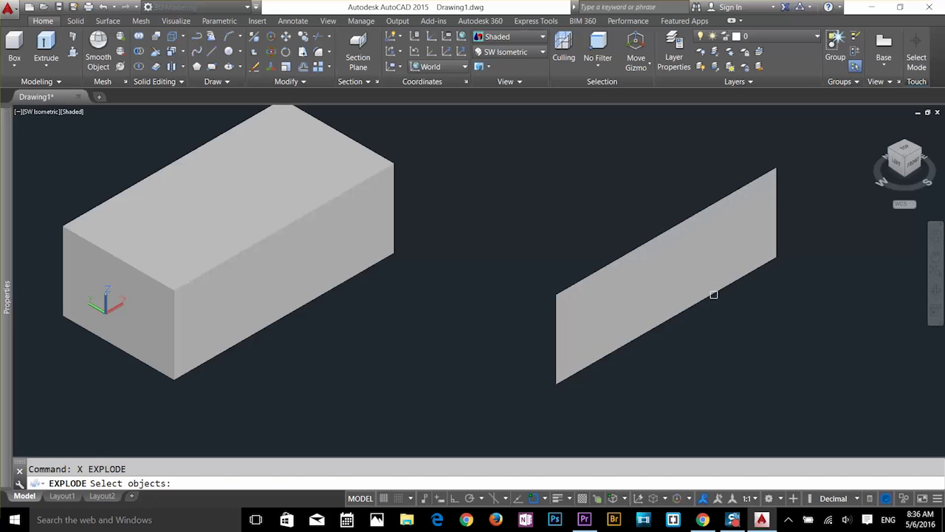
left_click(713, 291)
key("Return")
left_click(710, 294)
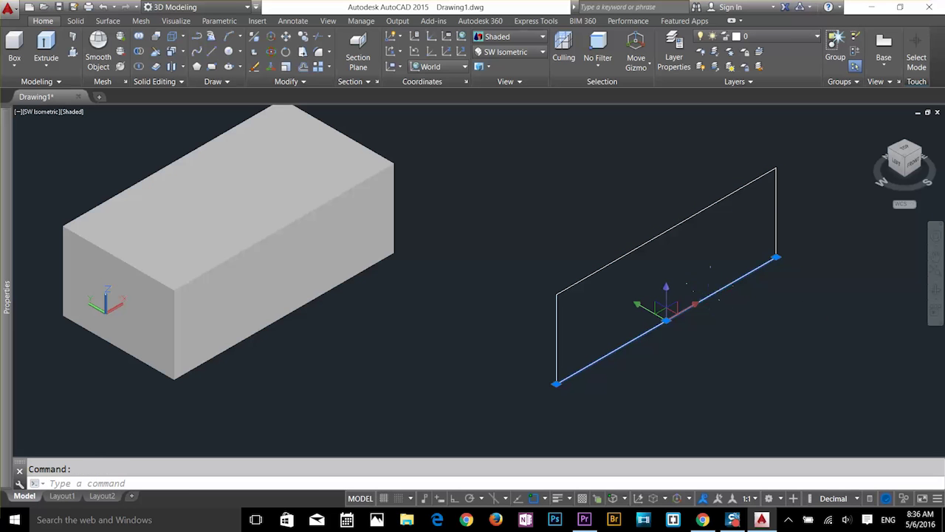
key("Escape")
left_click(596, 312)
key("Escape")
- Delete all the lines of the exploded face copy
left_click(651, 279)
left_click(633, 219)
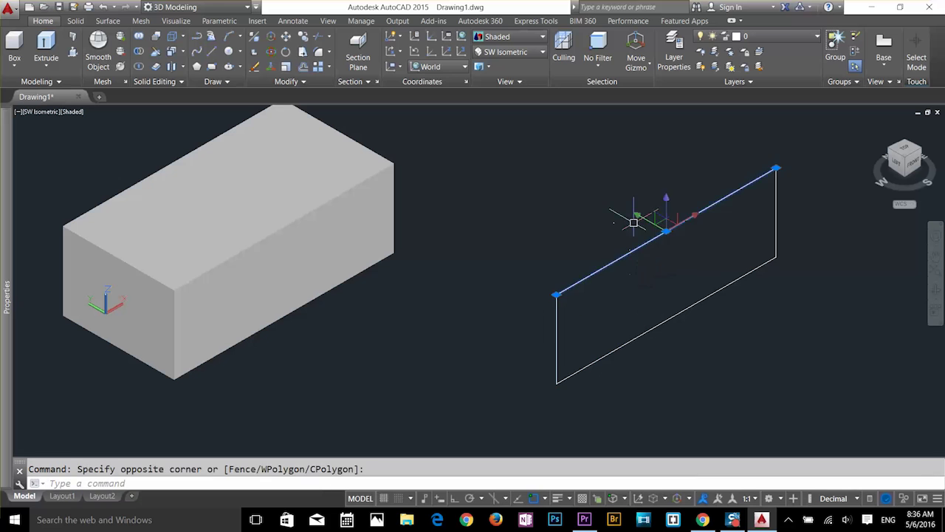
key("Delete")
left_click(183, 54)
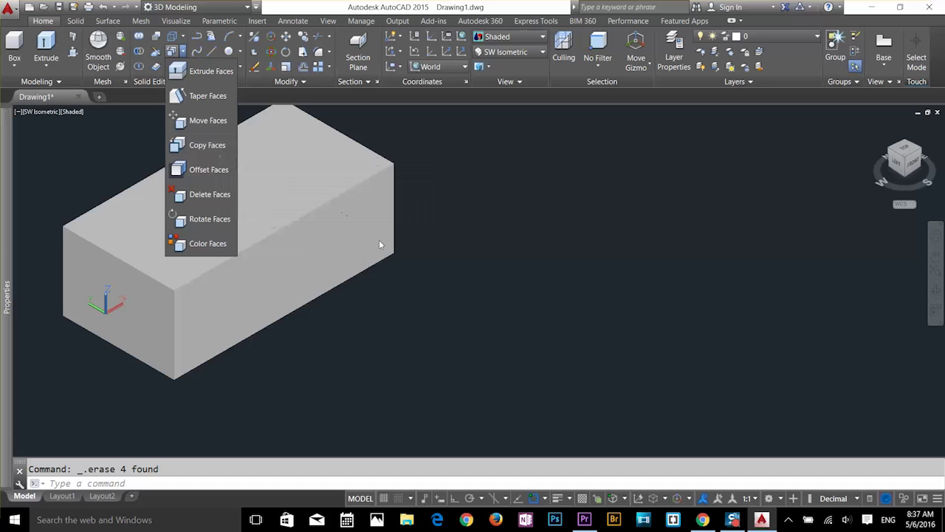
key("Escape")
middle_click_drag(295, 281, 424, 335)
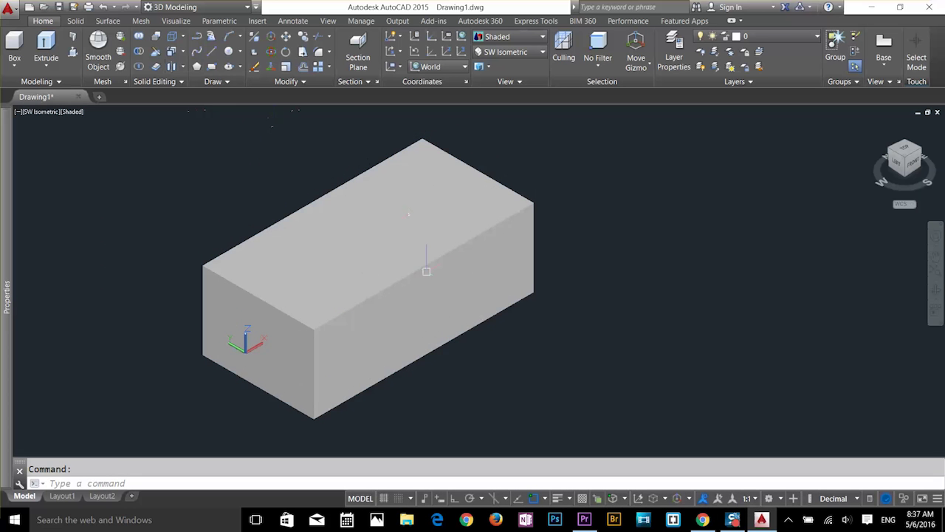
left_click(440, 312)
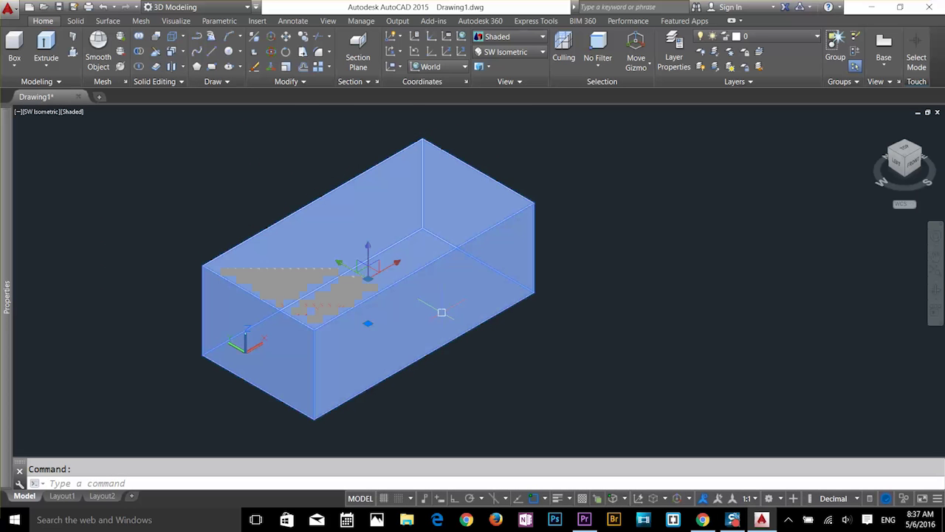
left_click(549, 399)
key("Escape")
- Draw a short line parallel to the box's long side in the empty space in front of it, with Ortho mode on
type("l")
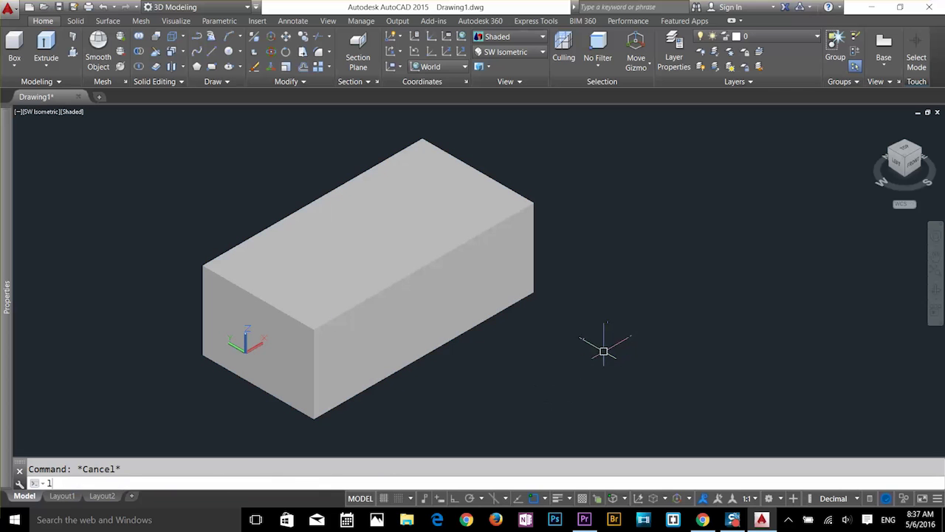
key("Return")
left_click(611, 353)
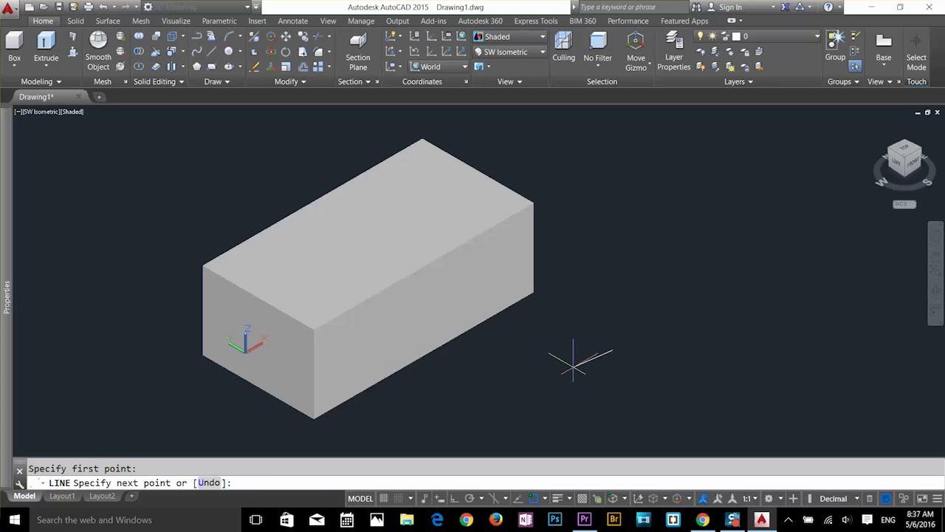
key("F8")
left_click(573, 374)
key("Escape")
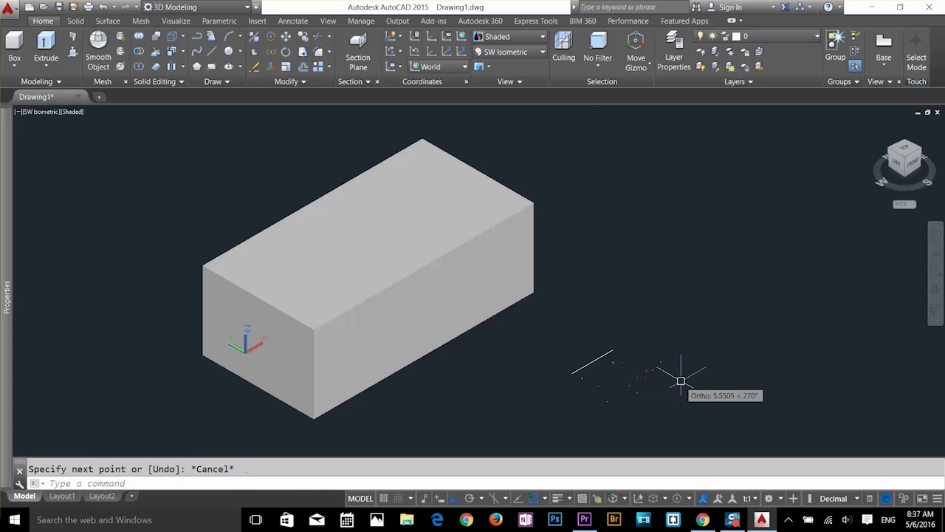
- Offset the box's long front-right side face outward, picking the distance from the face's lower back corner to a point near the line
left_click(183, 52)
left_click(194, 170)
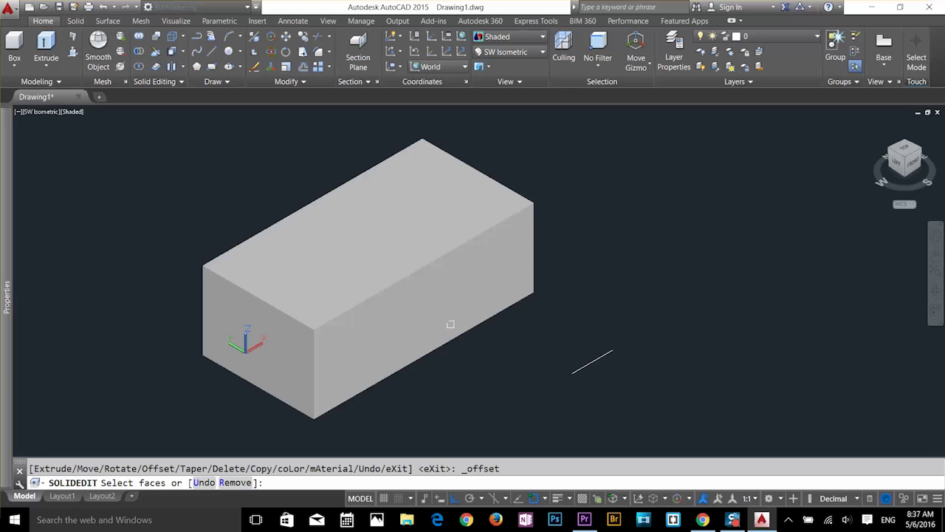
left_click(462, 311)
key("Return")
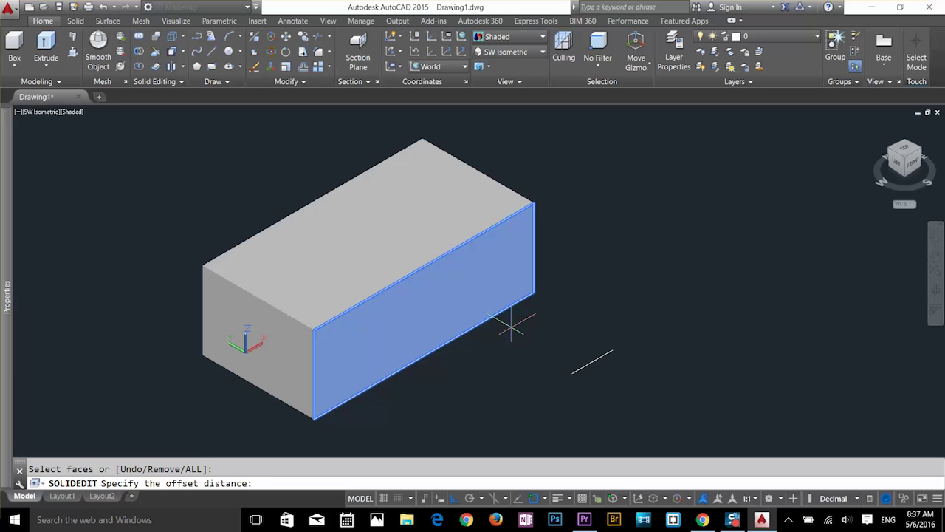
left_click(533, 292)
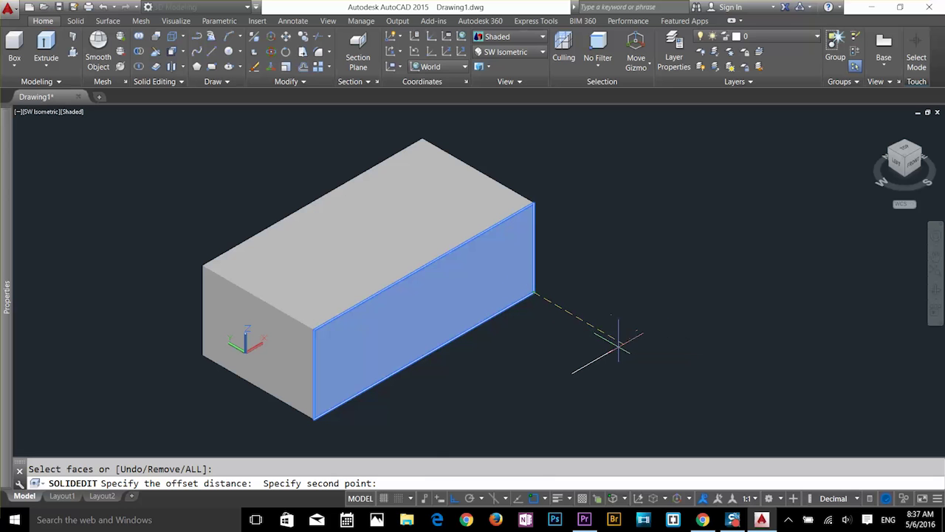
left_click(612, 344)
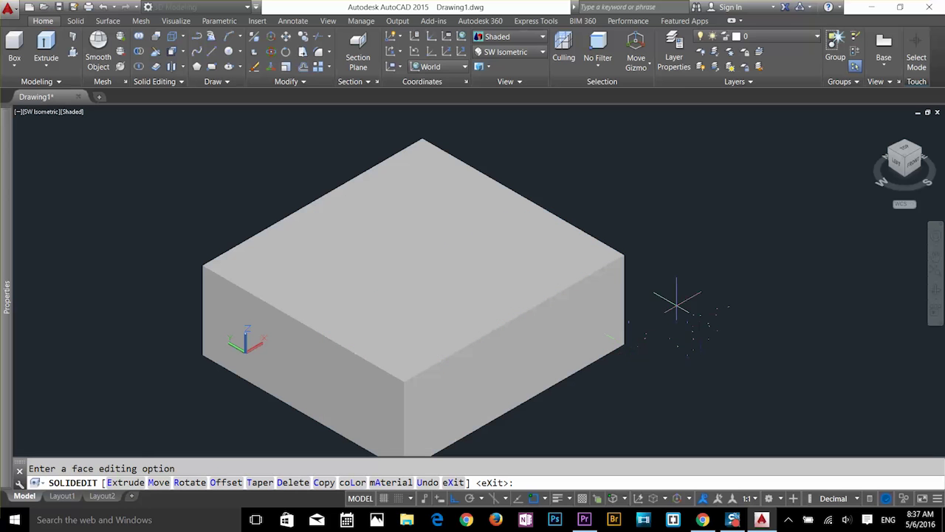
middle_click_drag(551, 318, 562, 285)
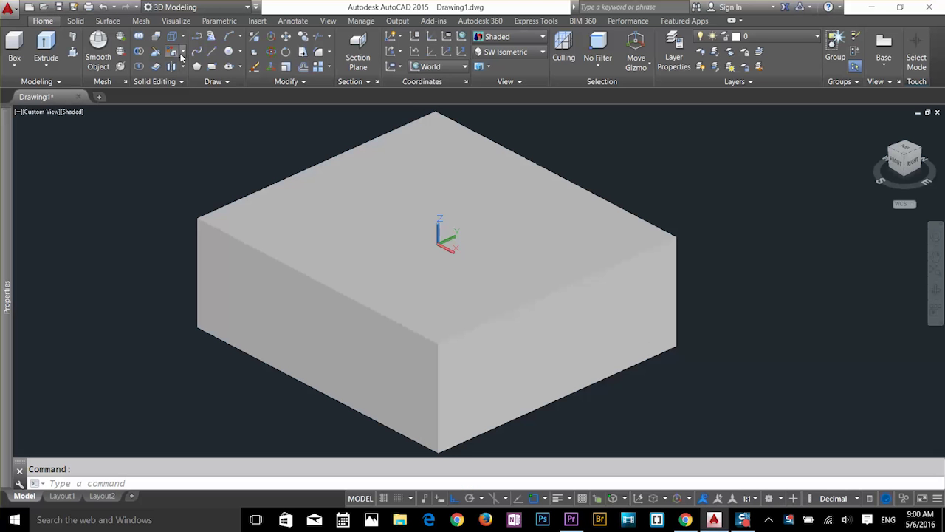
left_click(184, 52)
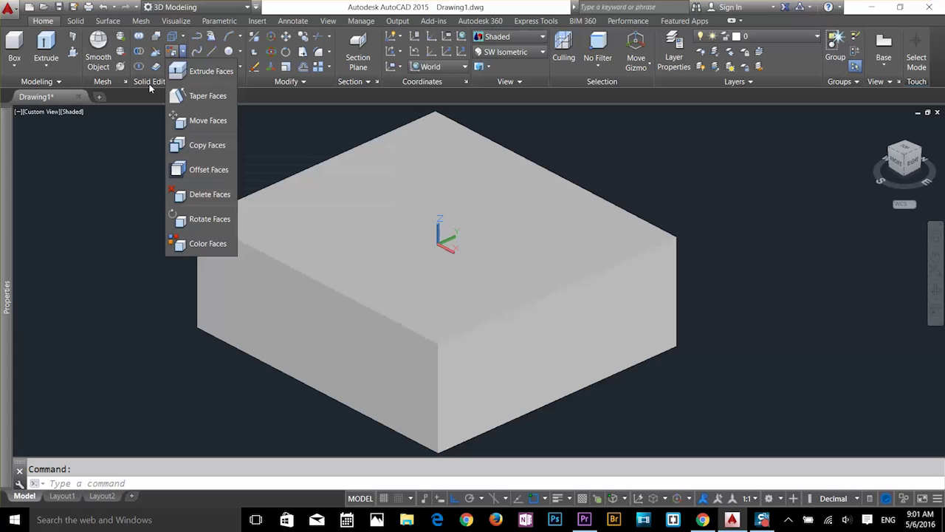
left_click(146, 150)
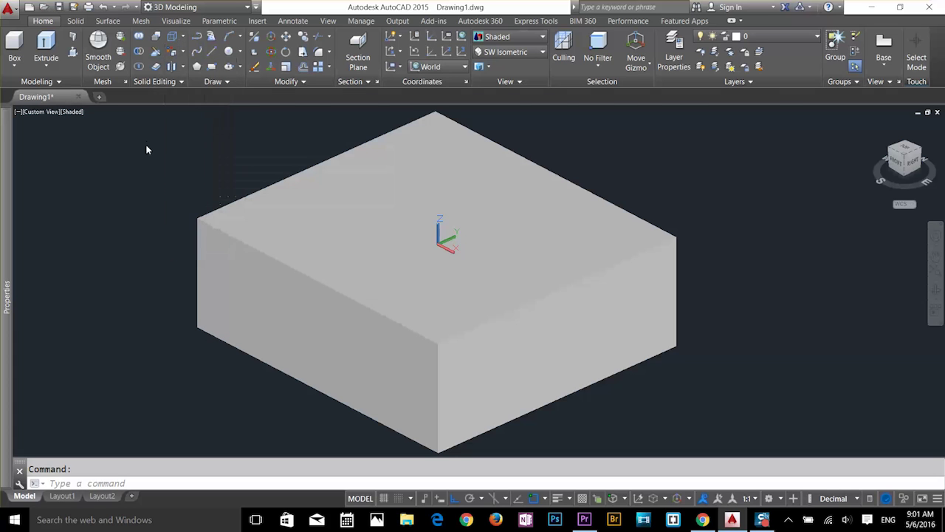
left_click(241, 38)
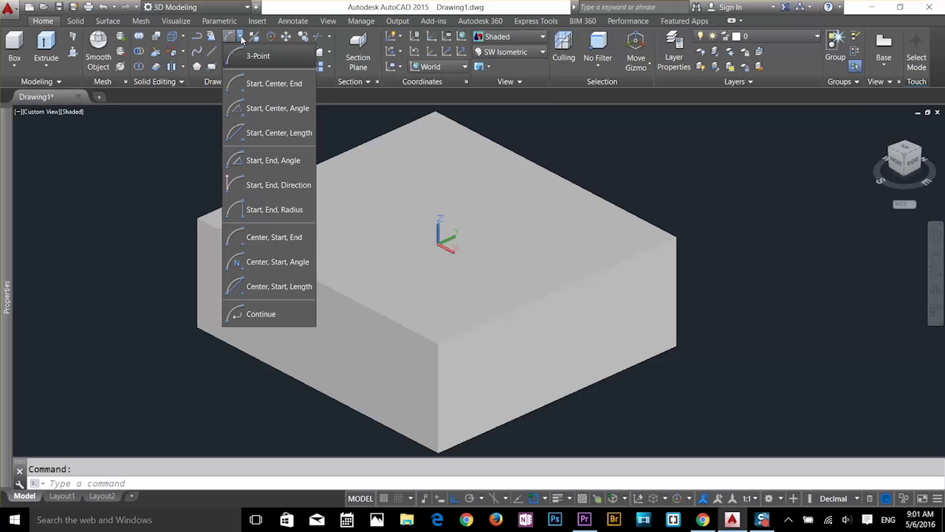
left_click(241, 37)
left_click(240, 52)
left_click(240, 51)
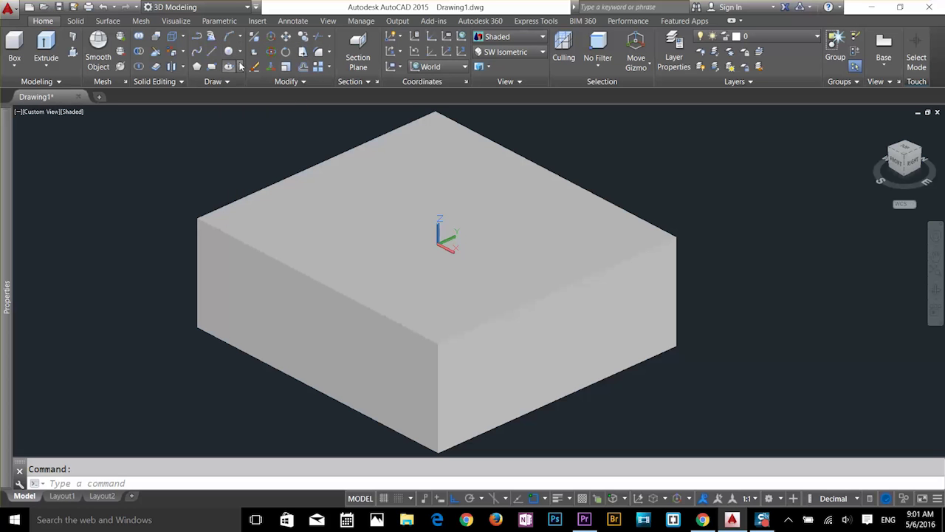
left_click(241, 66)
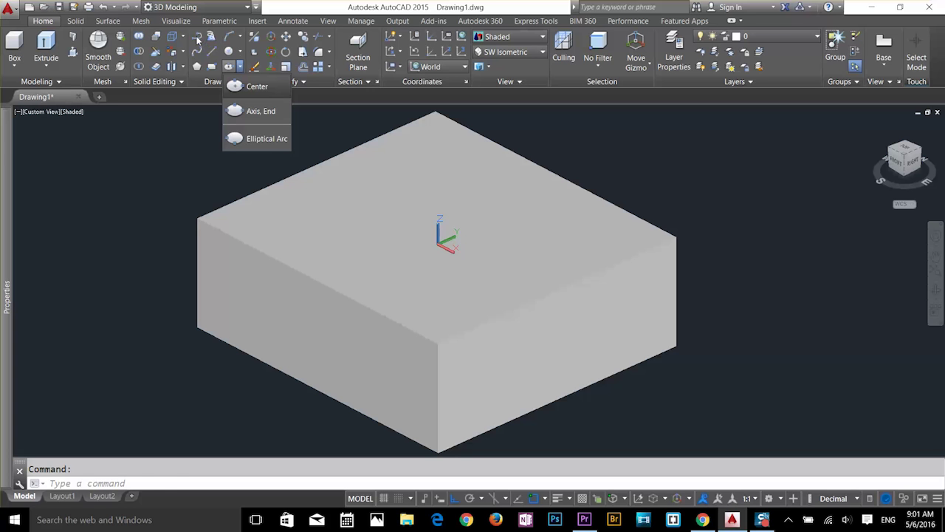
left_click(197, 39)
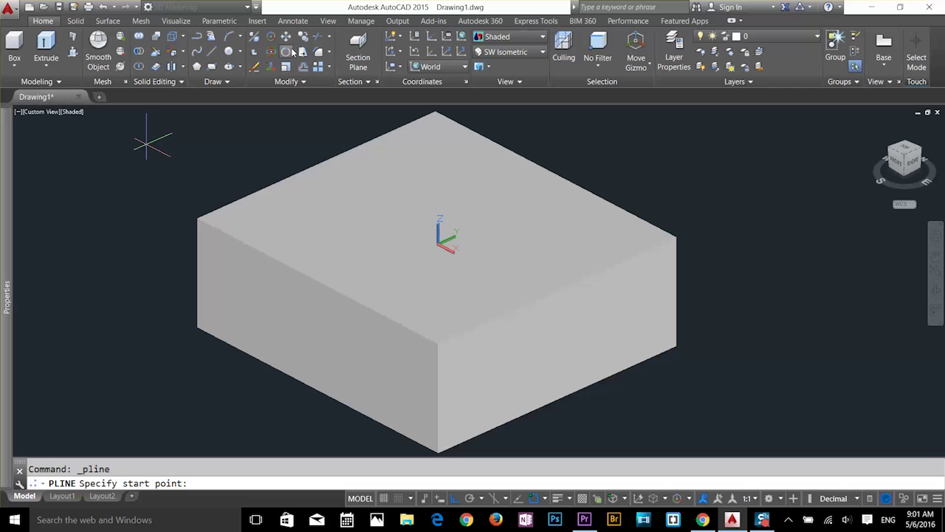
key("Escape")
key("Delete")
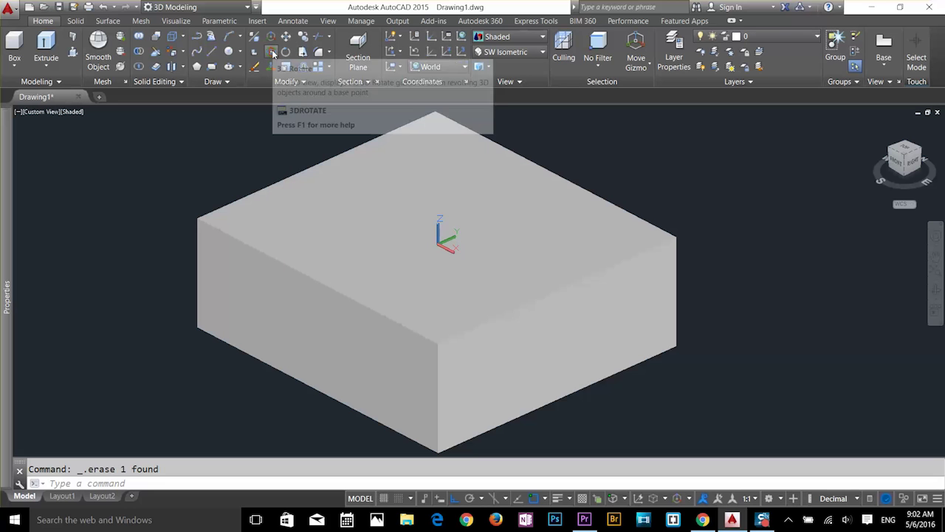
key("Escape")
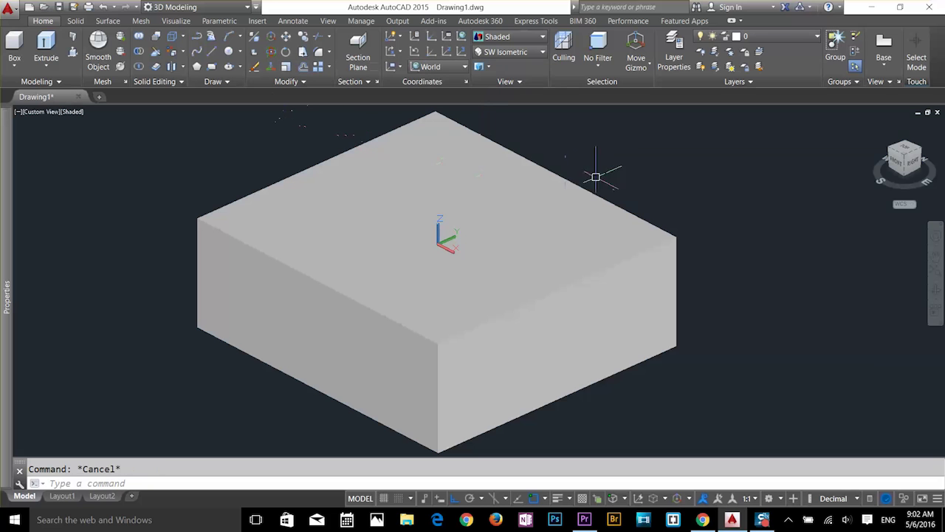
- Create a tall cylinder with a base radius of about 4.3 in the empty space beside the box
left_click(15, 65)
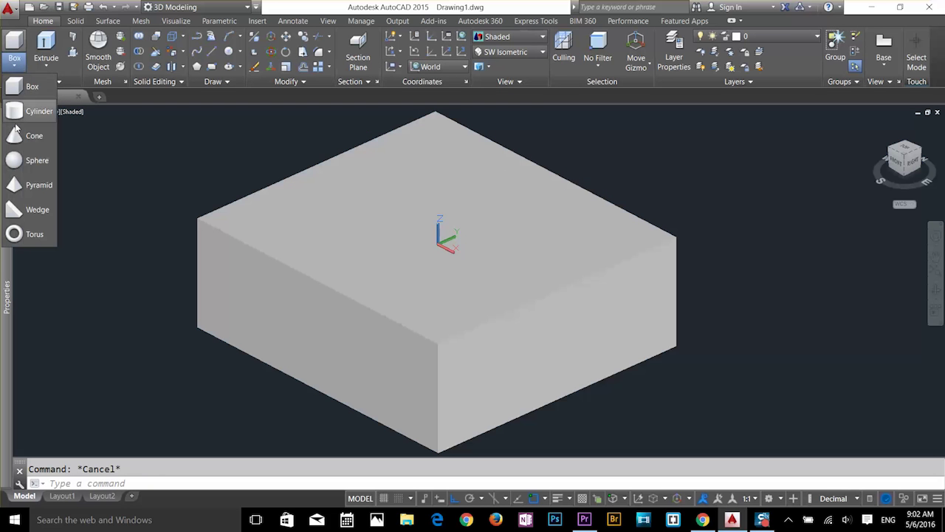
left_click(34, 110)
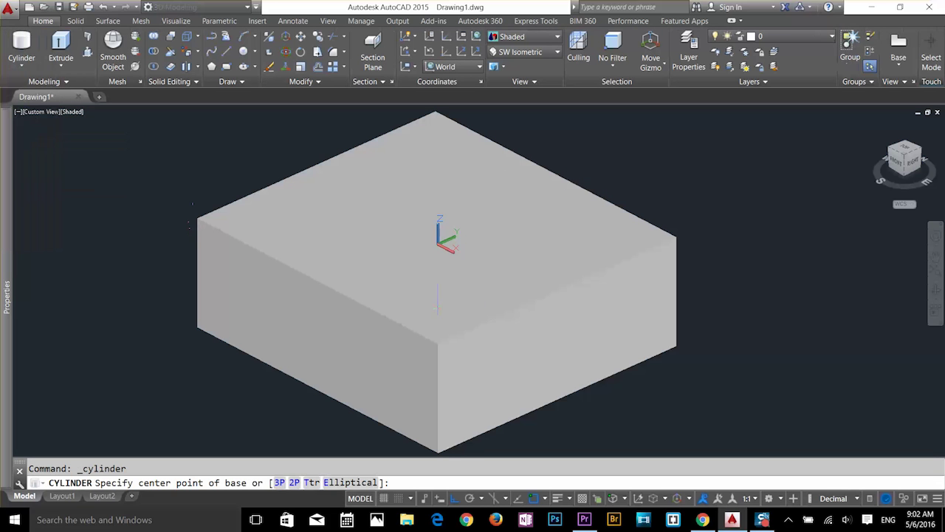
middle_click_drag(472, 312, 291, 238)
left_click(647, 338)
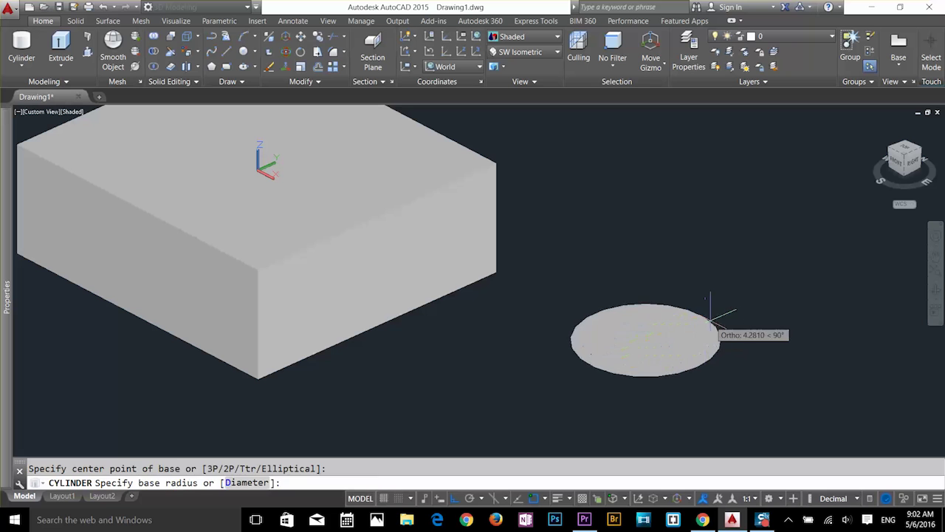
left_click(720, 319)
left_click(707, 173)
key("Escape")
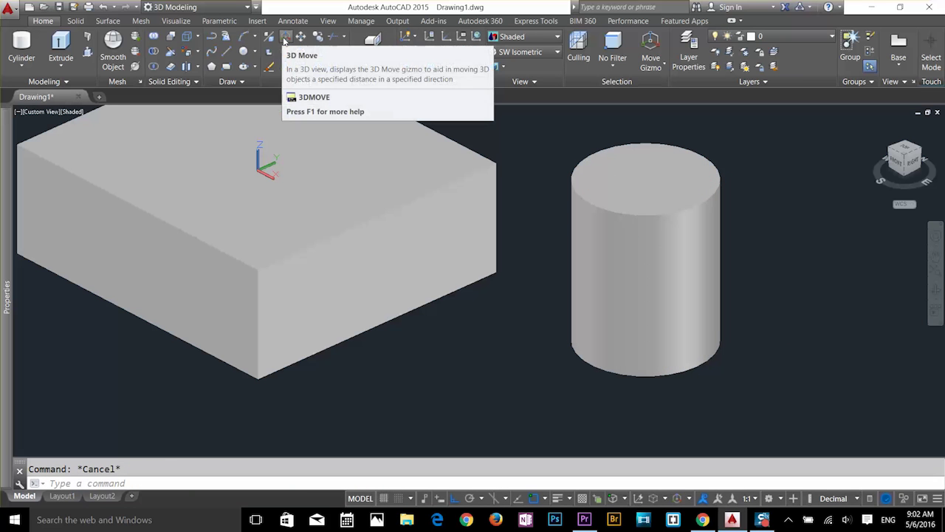
left_click(285, 40)
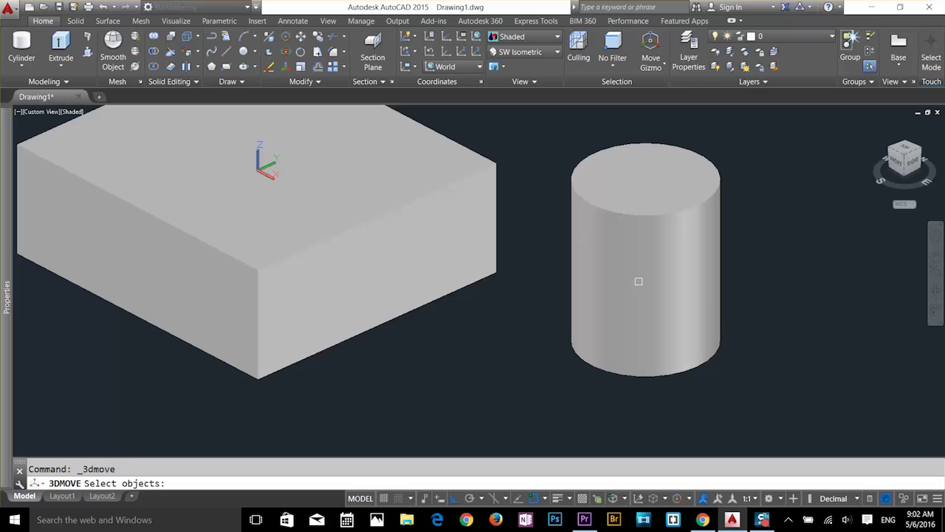
left_click(641, 302)
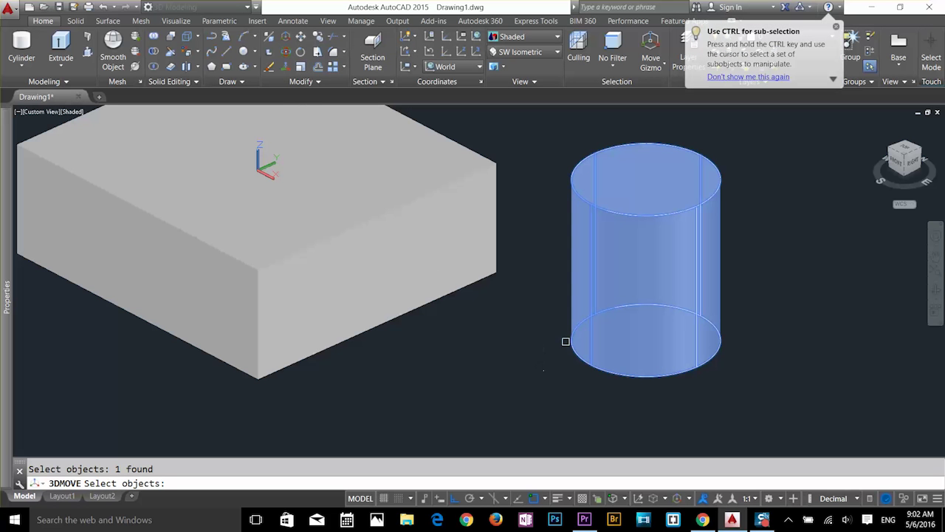
key("Return")
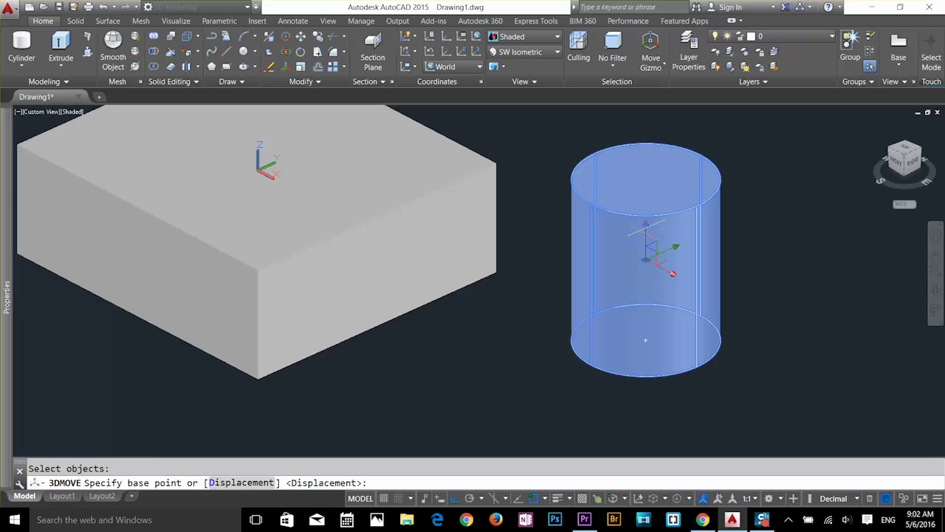
key("Escape")
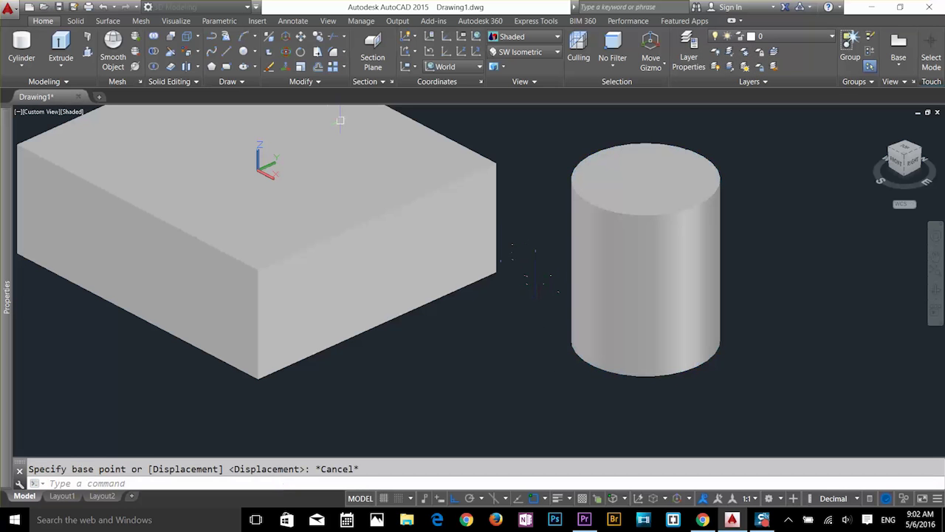
- Rotate the cylinder 45 degrees with 3D Rotate about the Y axis through the centre of its base
left_click(285, 52)
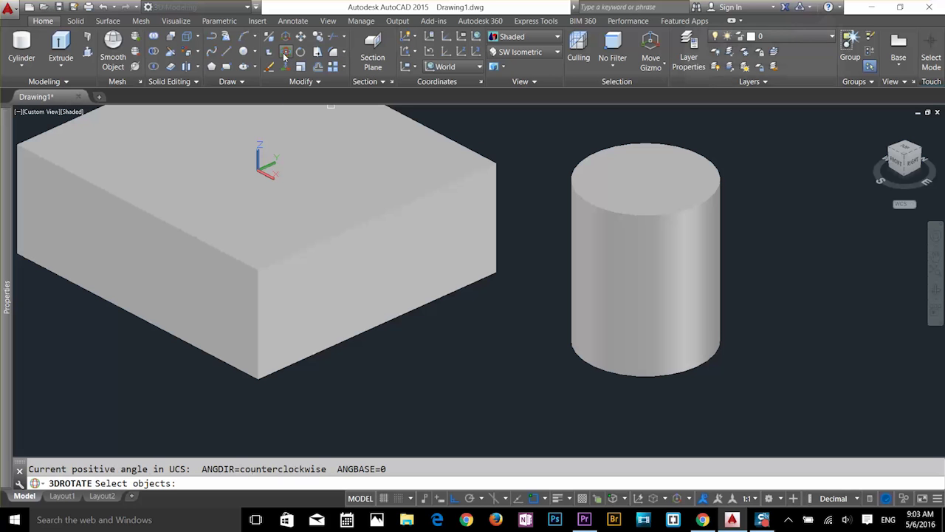
left_click(613, 324)
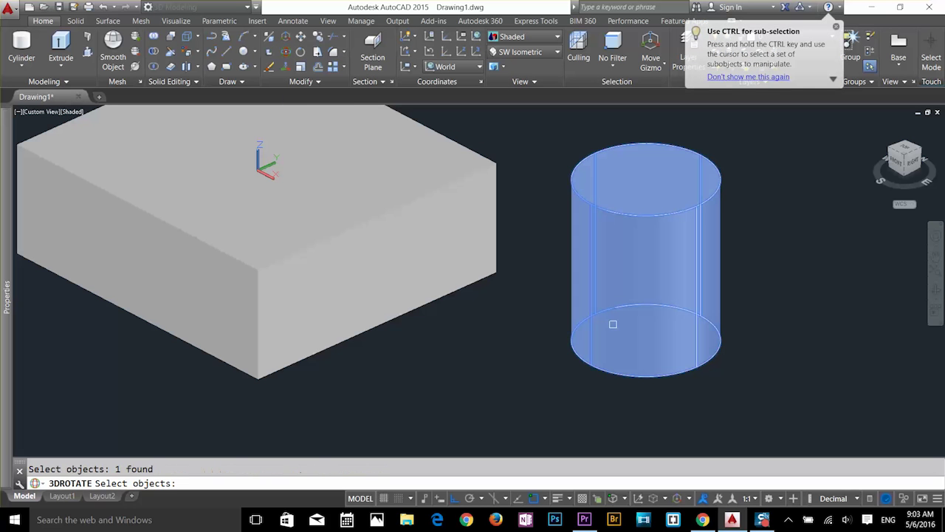
key("Return")
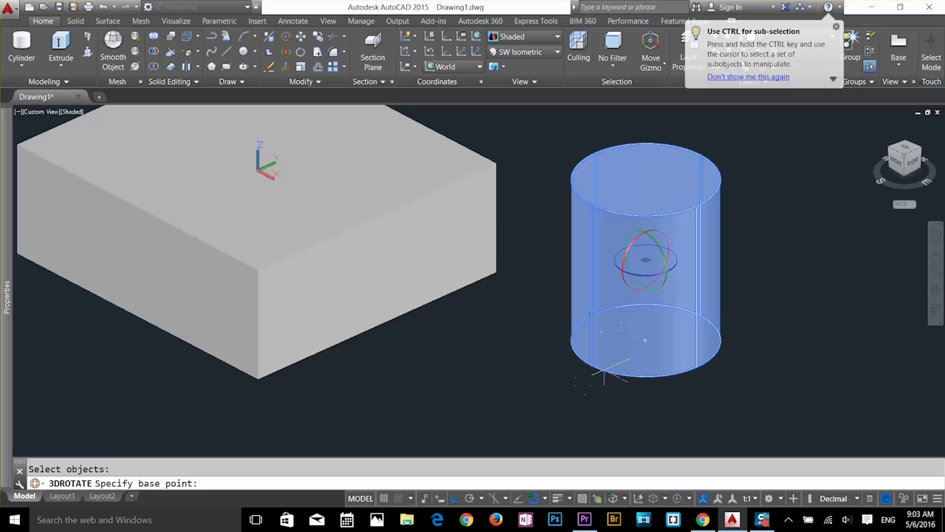
left_click(647, 339)
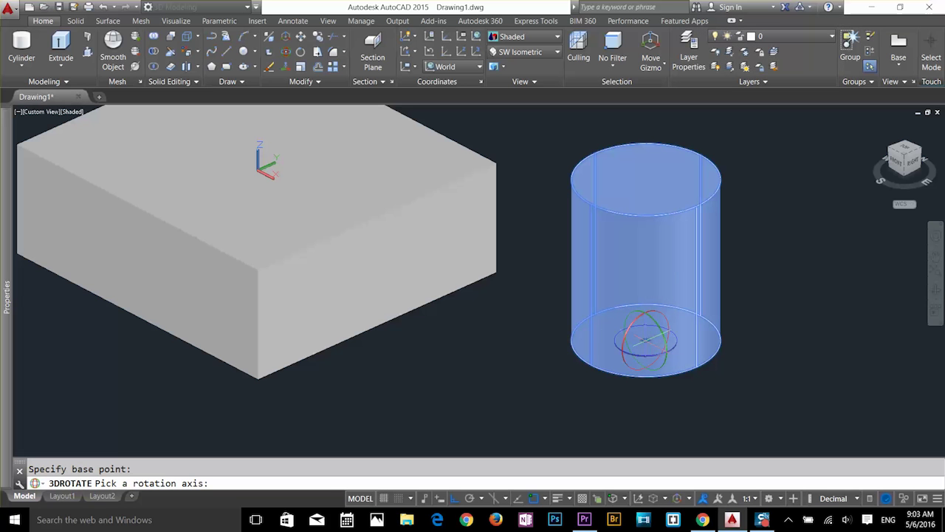
right_click(647, 345, "shift")
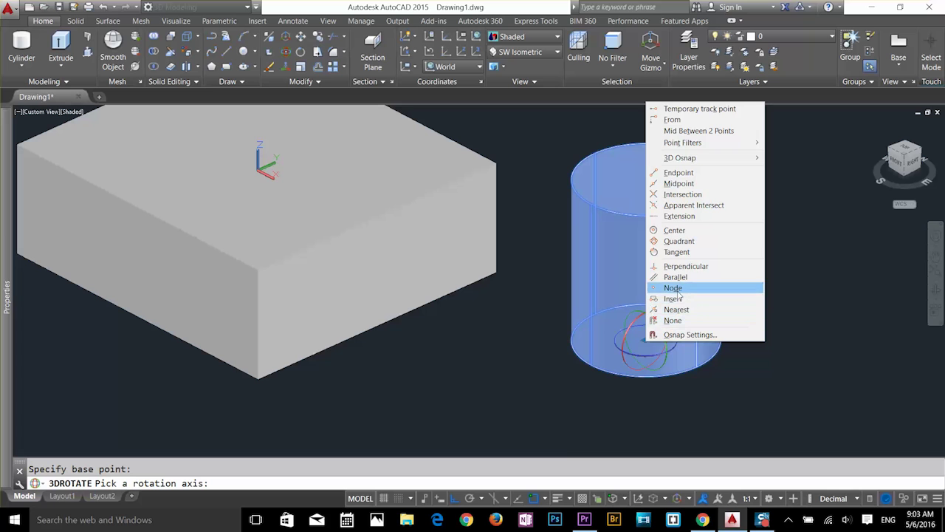
left_click(536, 501)
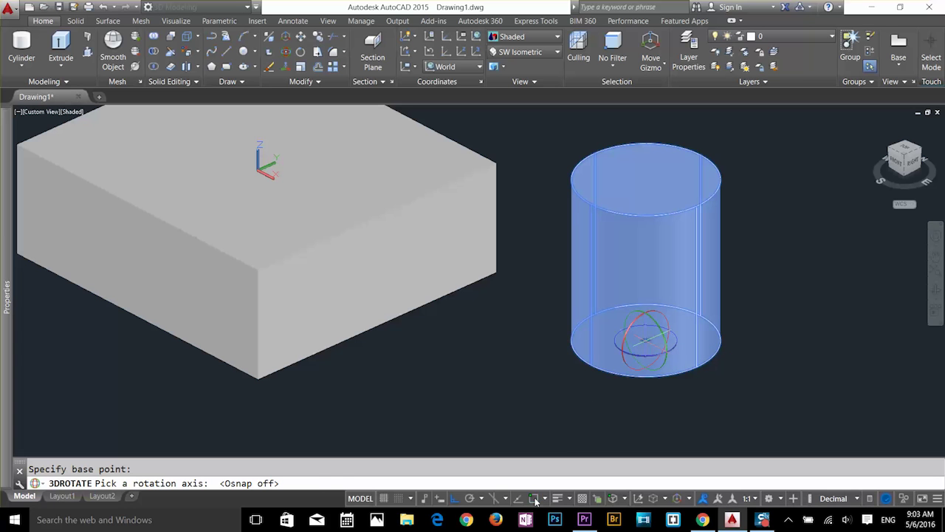
left_click(536, 501)
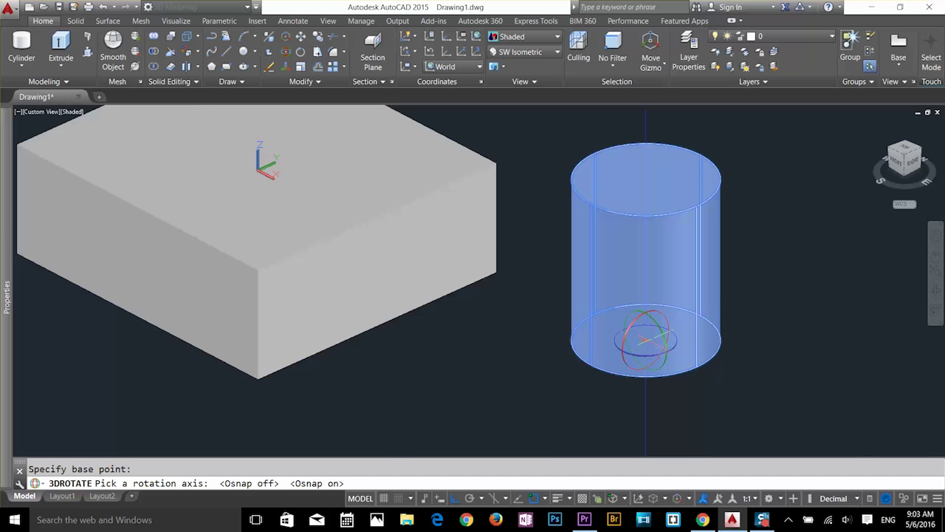
left_click(660, 330)
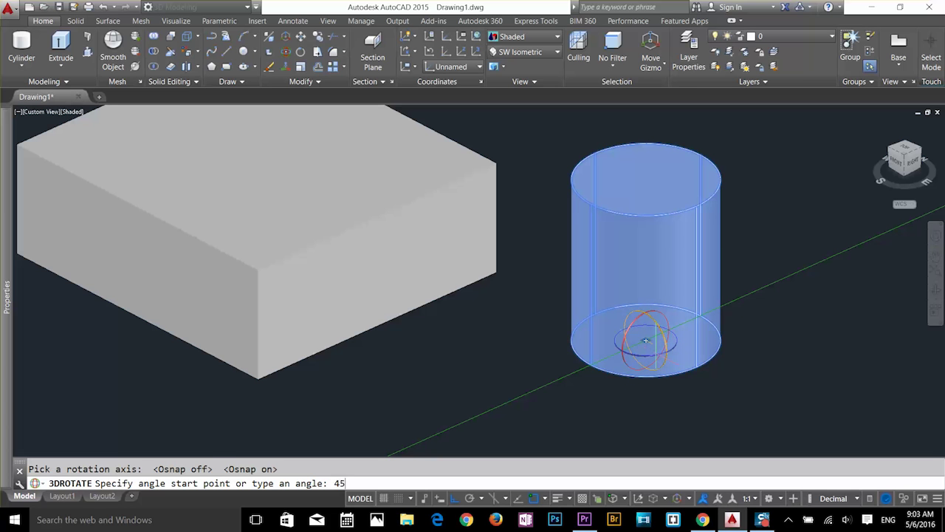
key("Return")
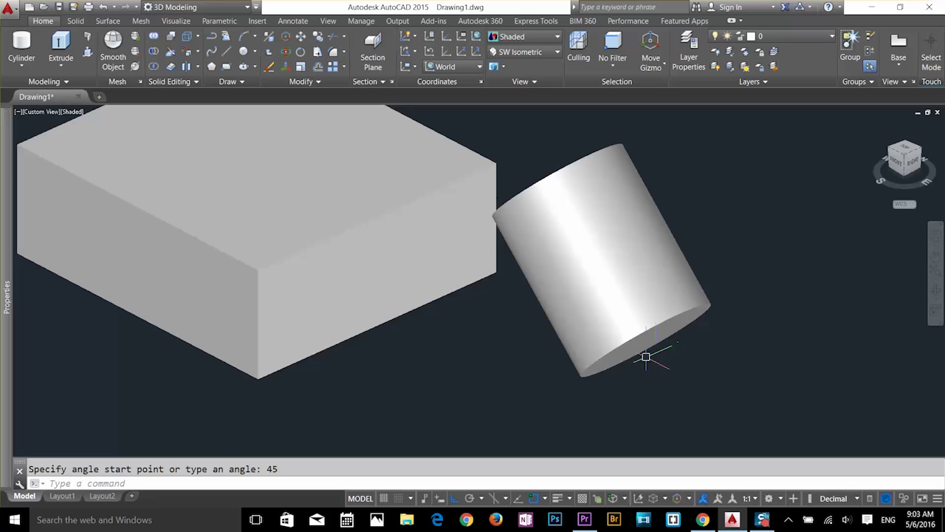
- Delete the tilted cylinder so that only the box remains
left_click(669, 300)
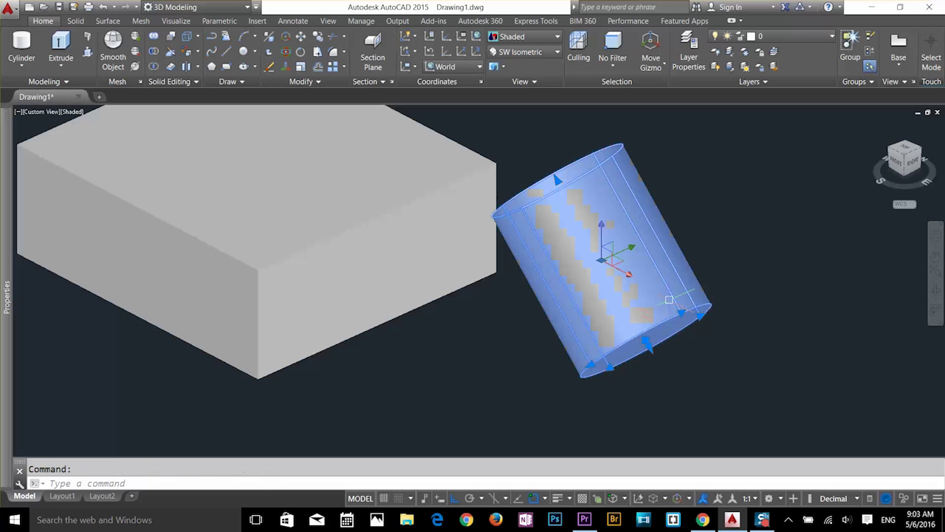
key("Delete")
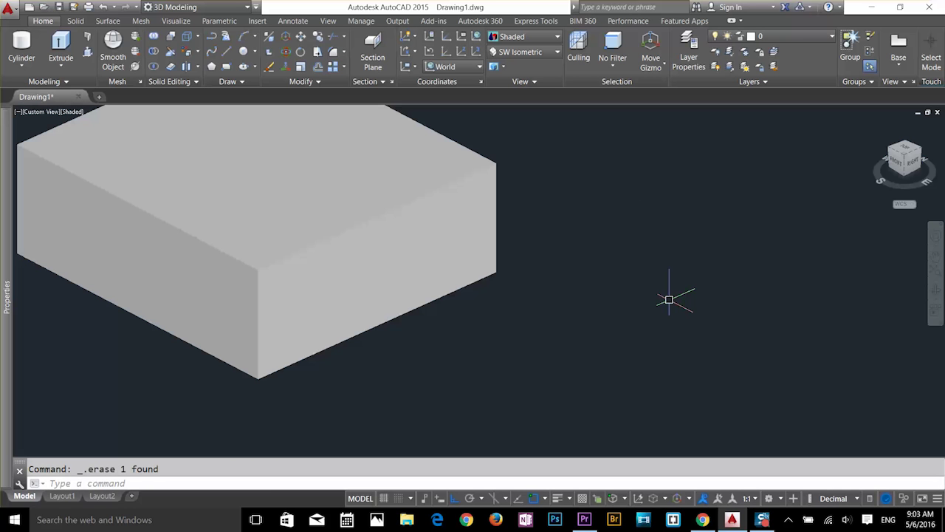
middle_click_drag(350, 204, 520, 259)
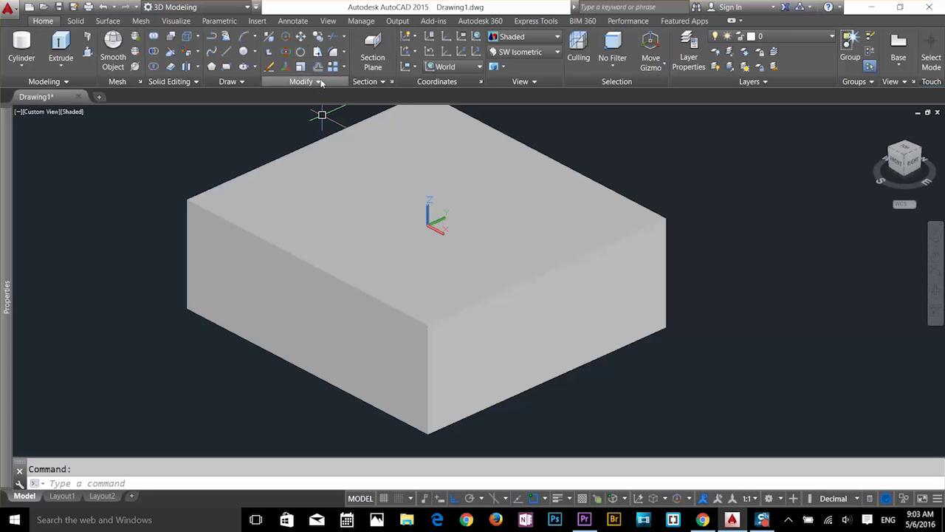
left_click(456, 68)
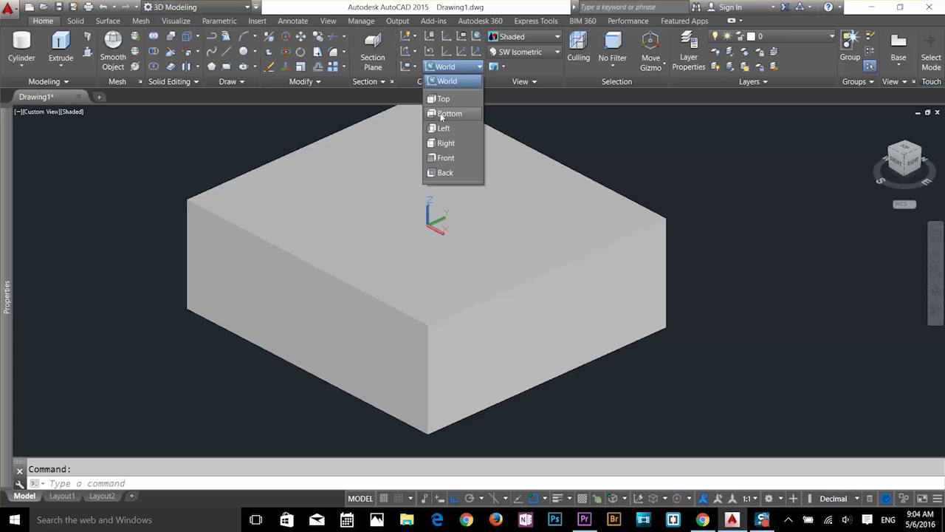
left_click(406, 83)
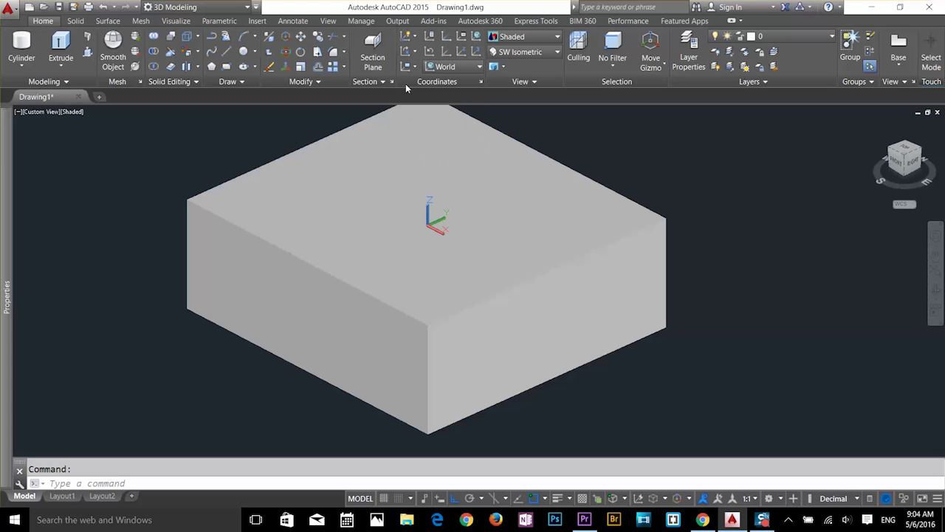
left_click(551, 52)
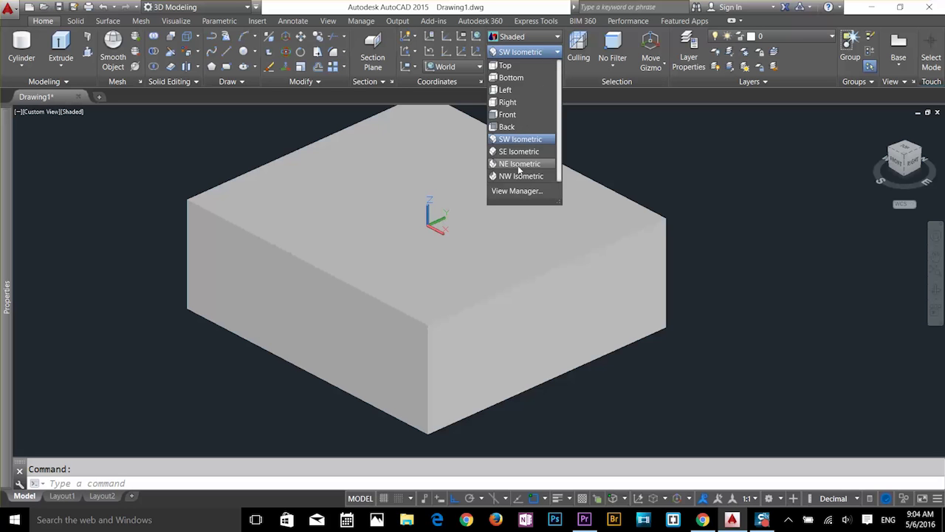
left_click(534, 51)
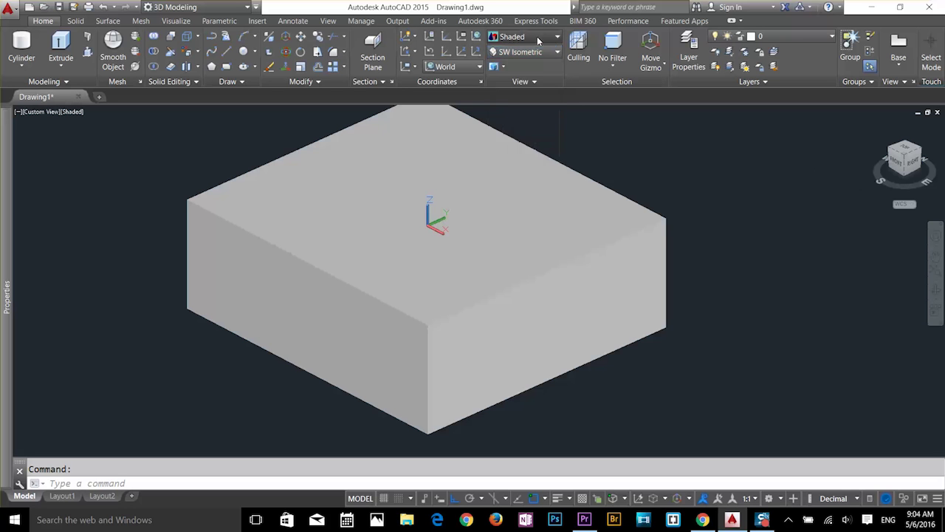
- Switch the model's visual style to X-Ray
left_click(526, 36)
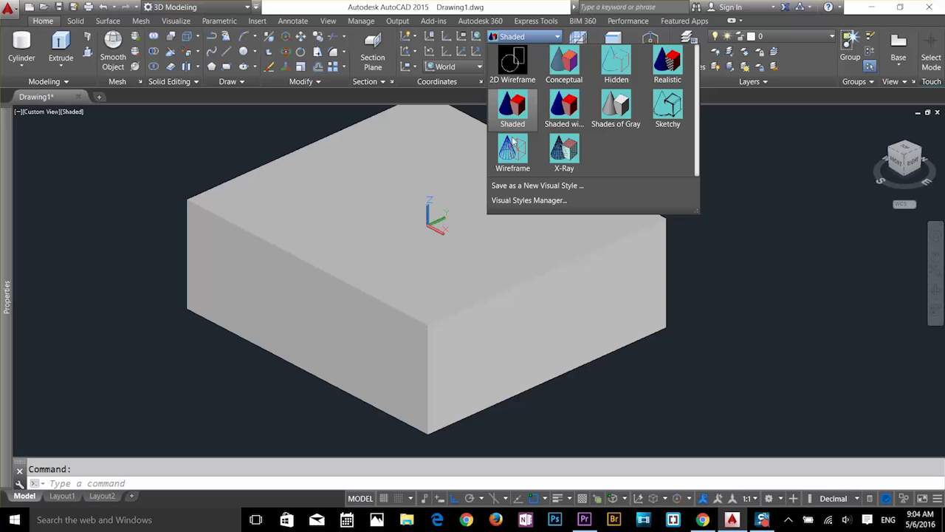
left_click(561, 150)
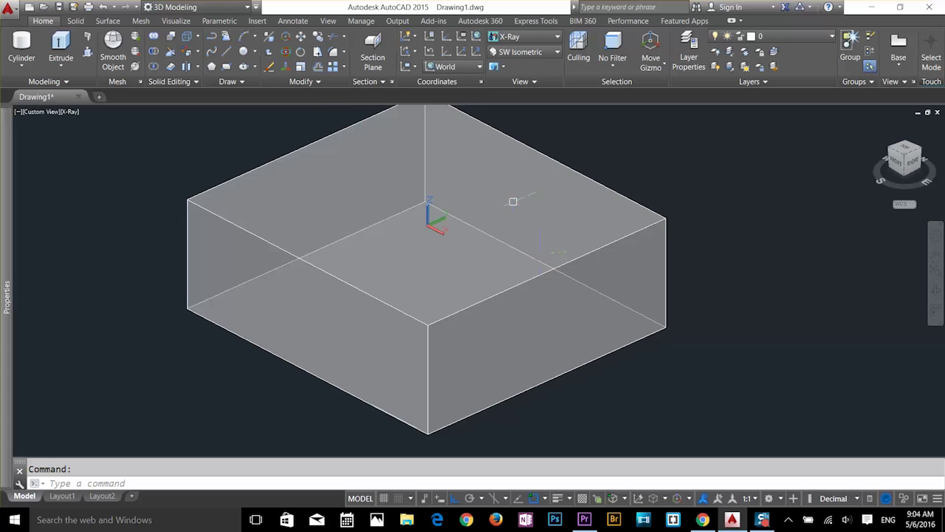
left_click(510, 37)
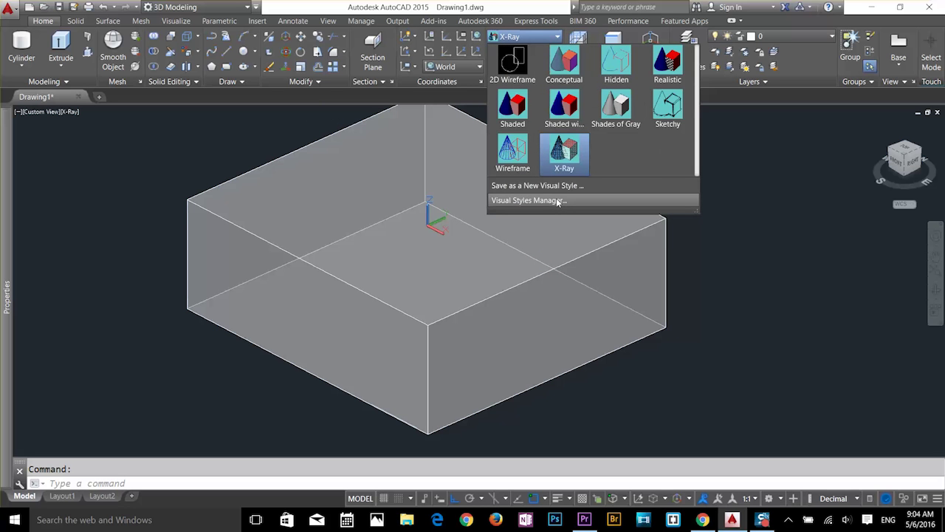
left_click(735, 103)
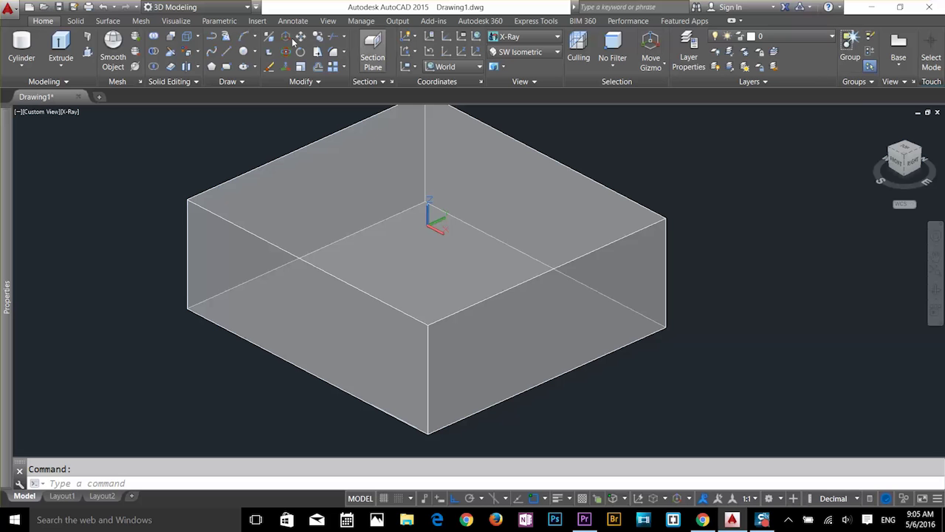
left_click(76, 22)
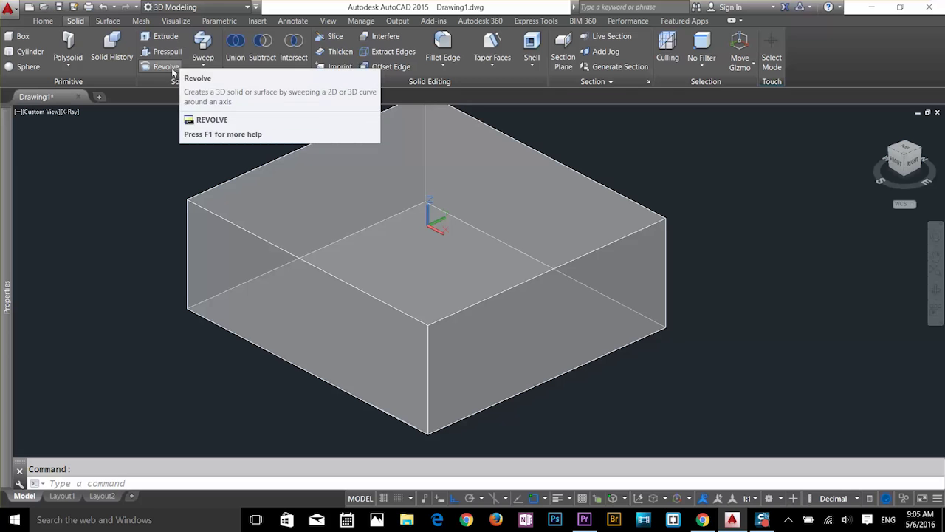
left_click(204, 65)
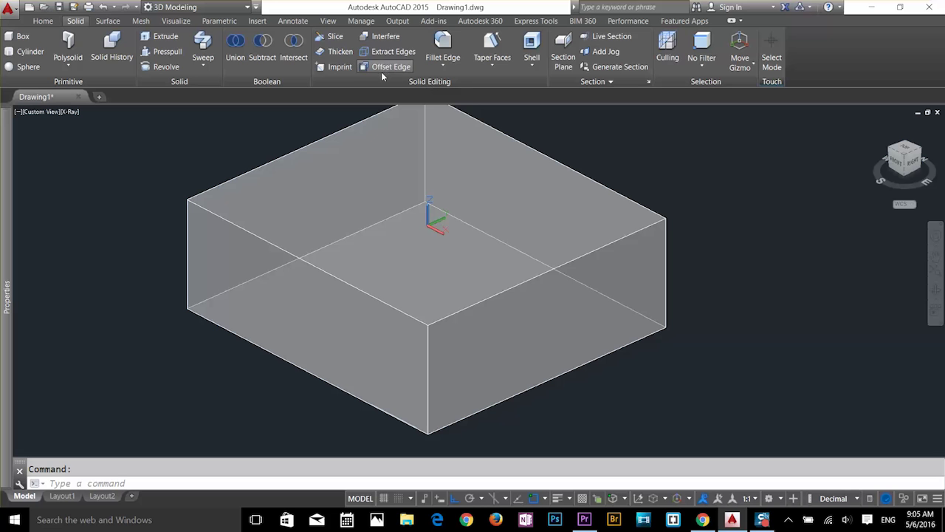
left_click(41, 23)
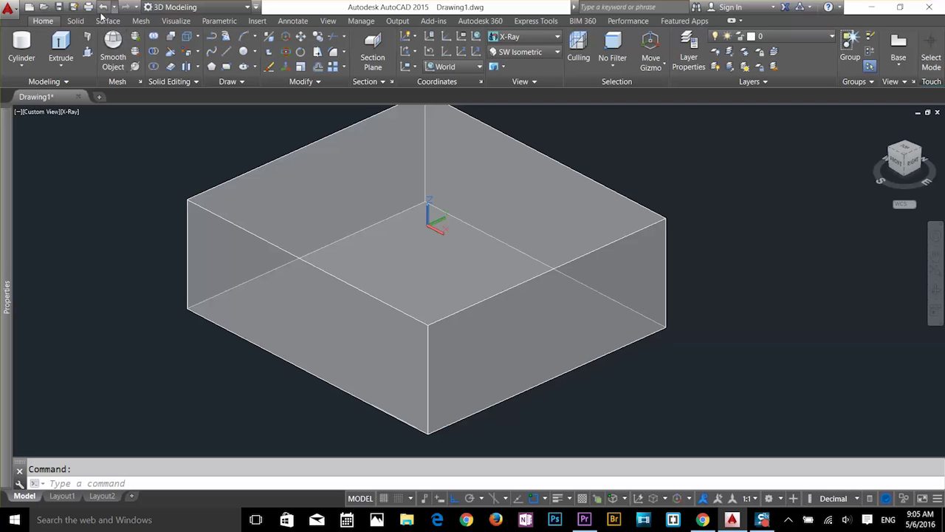
- Choose the box's front-left top edge for Fillet Edge and set the fillet radius to 2
left_click(76, 22)
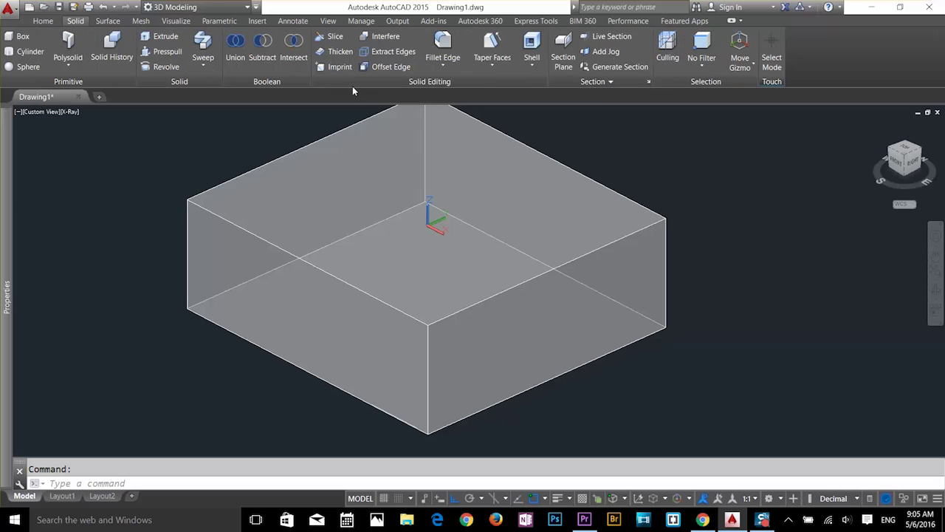
left_click(444, 65)
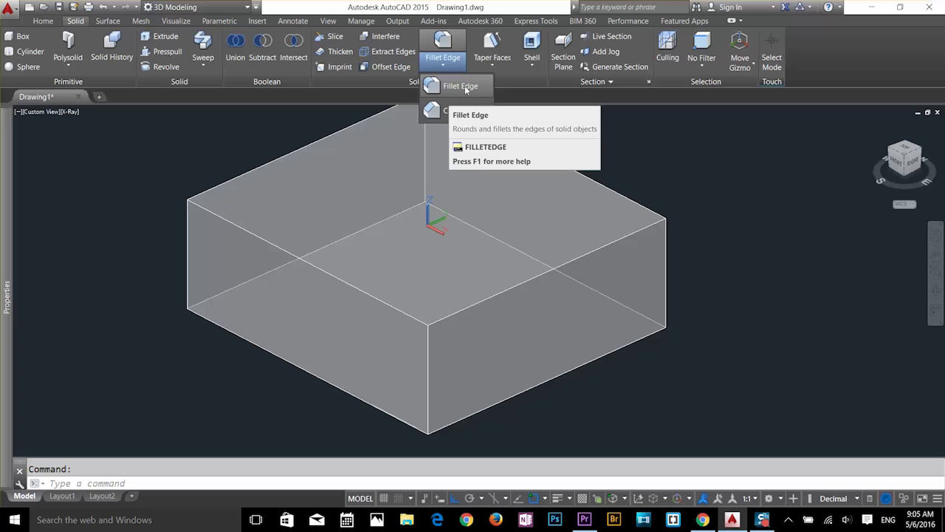
left_click(458, 87)
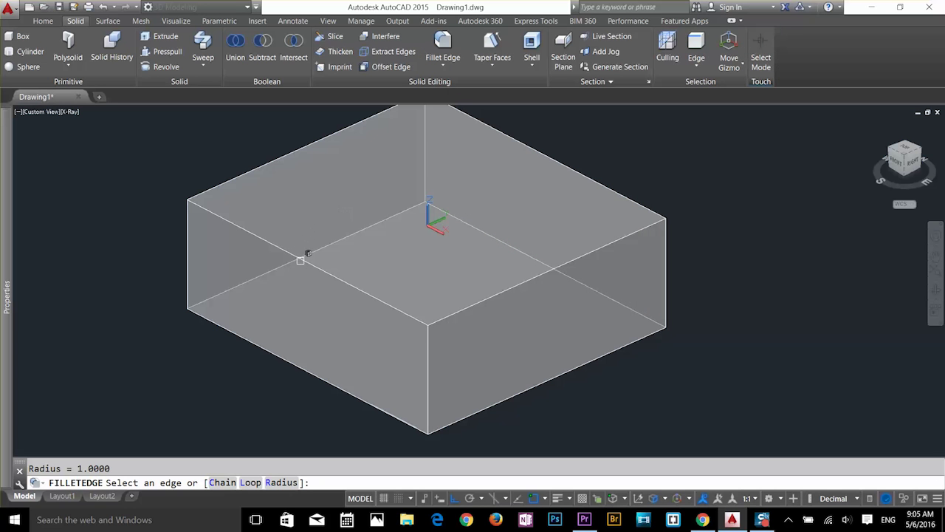
left_click(315, 266)
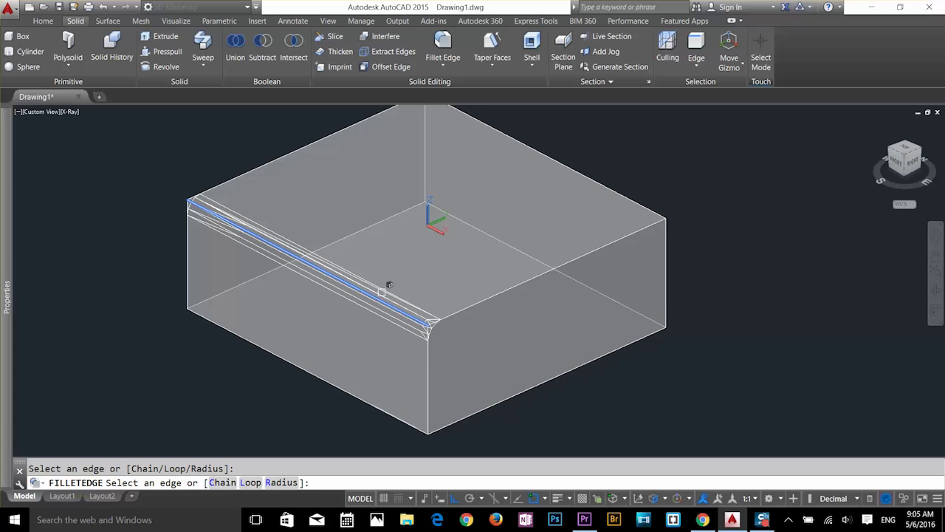
left_click(281, 483)
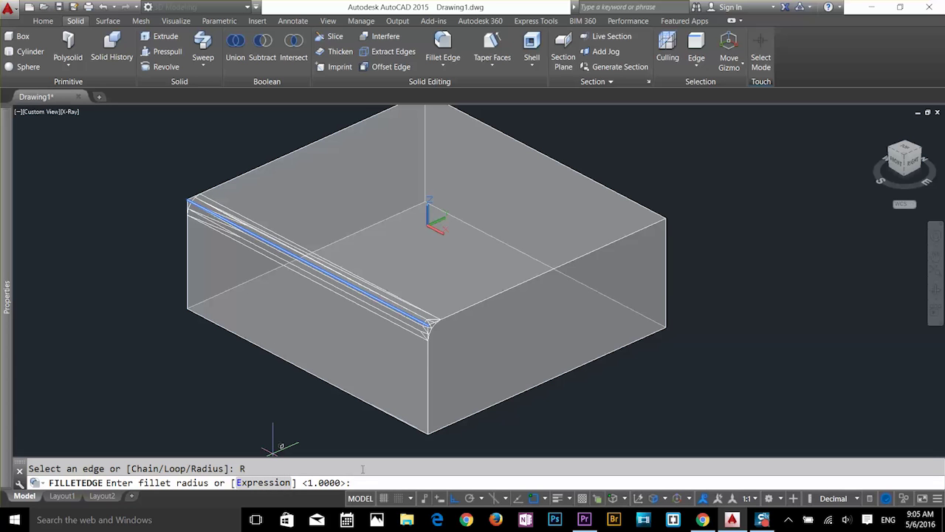
type("2")
key("Return")
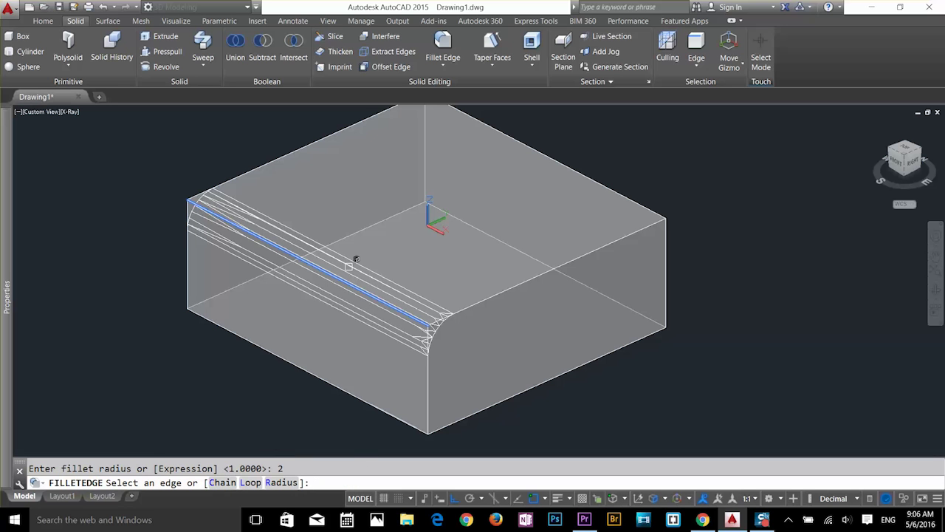
- Add the other three top edges with the Chain option plus the left vertical corner edge, and apply the fillet to the box
left_click(219, 482)
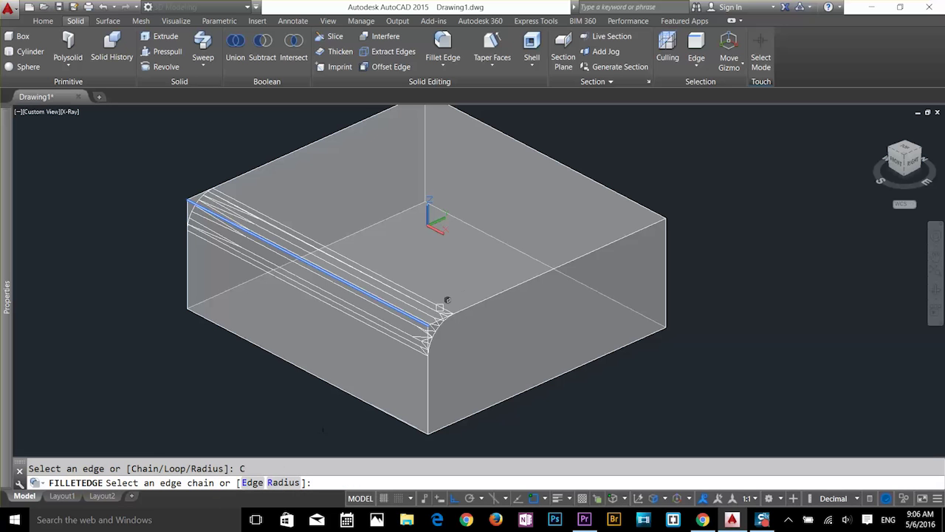
left_click(492, 298)
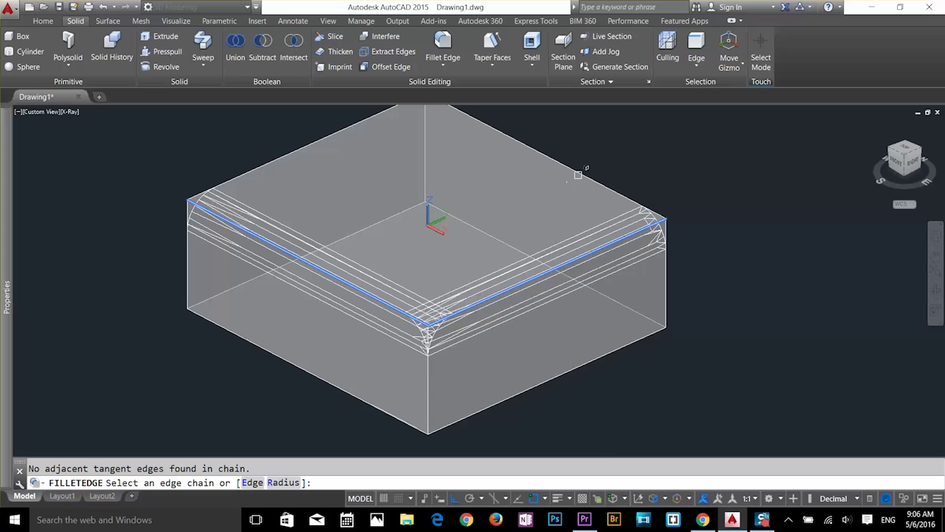
left_click(578, 176)
middle_click_drag(359, 213, 411, 297)
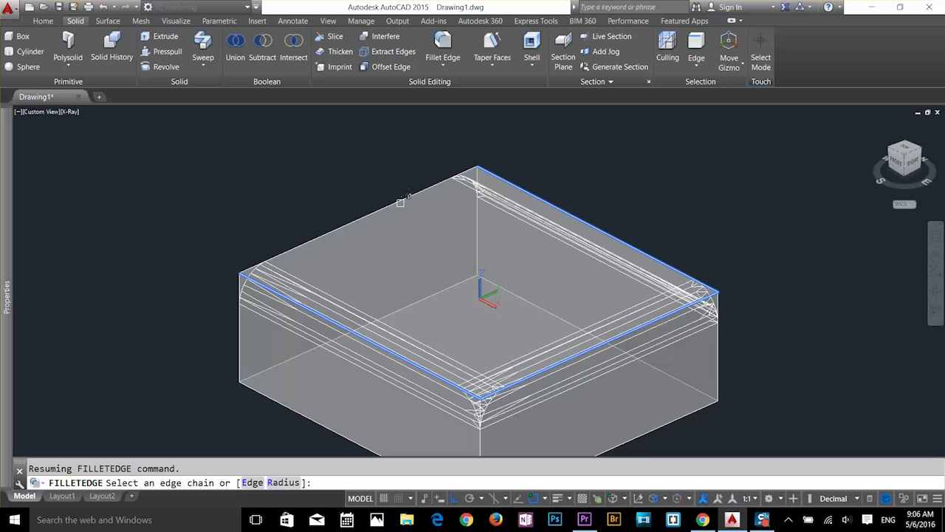
left_click(400, 202)
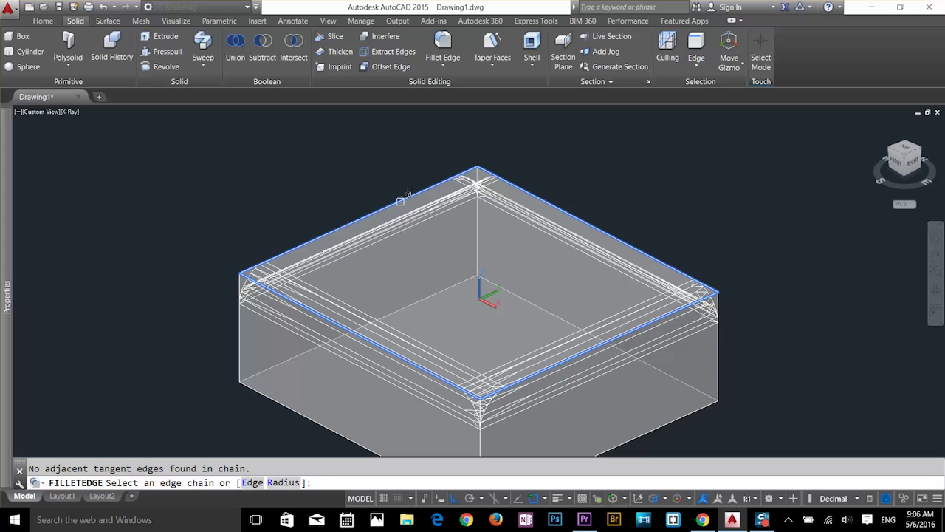
left_click(240, 340)
key("Return")
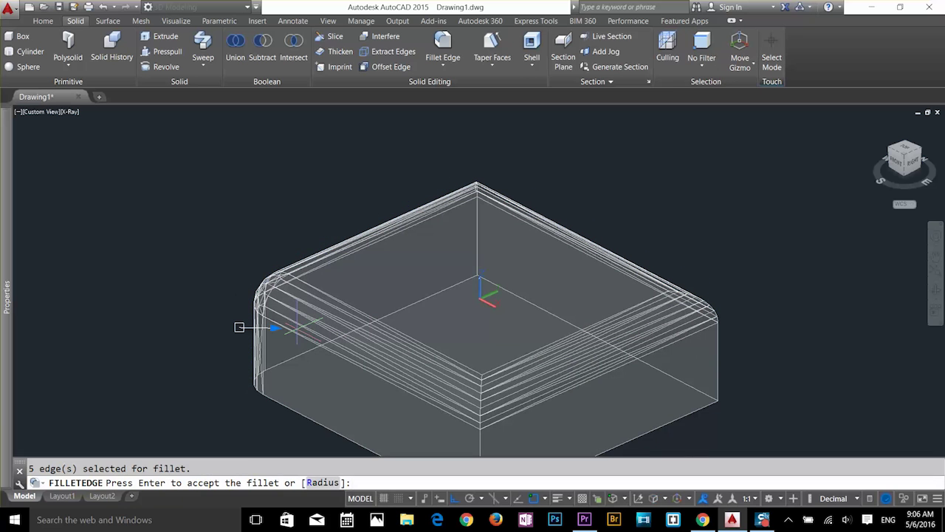
middle_click_drag(380, 295, 487, 253)
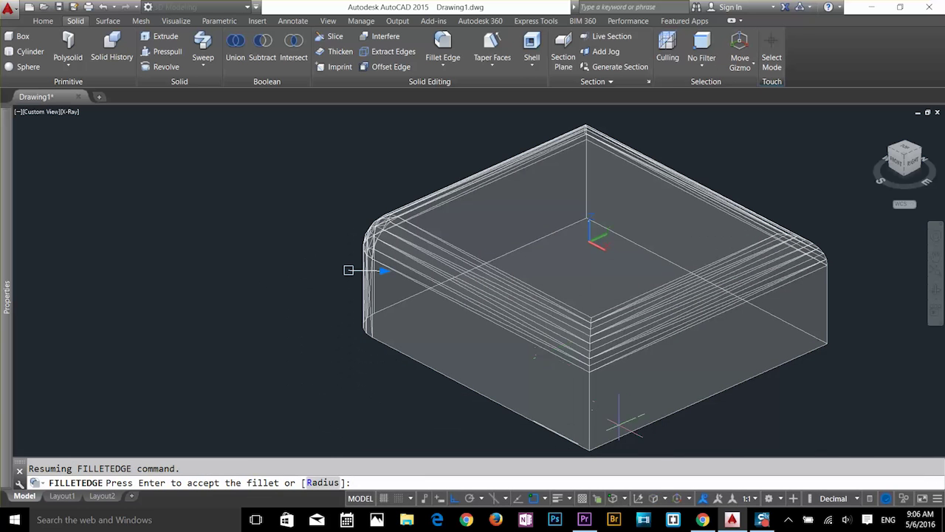
middle_click_drag(413, 240, 481, 233, "shift")
middle_click_drag(267, 375, 230, 267, "shift")
key("Return")
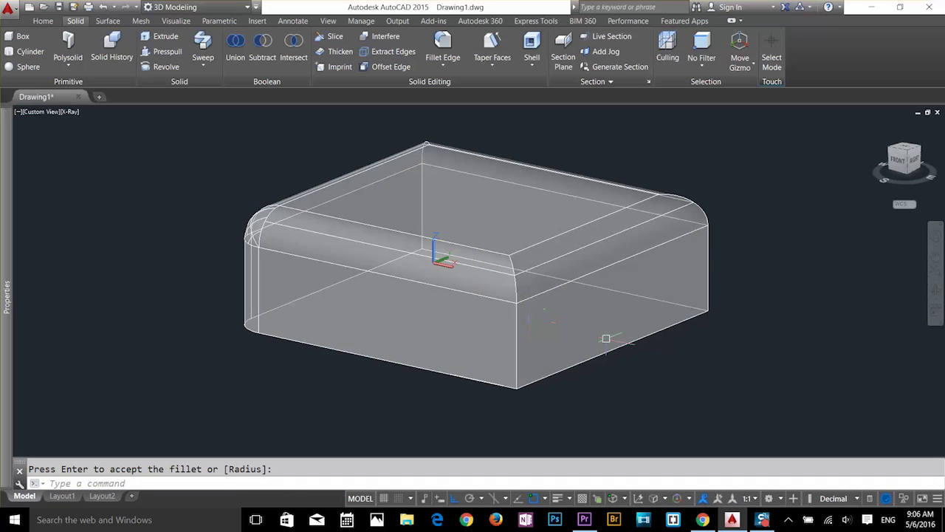
middle_click_drag(390, 244, 380, 289, "shift")
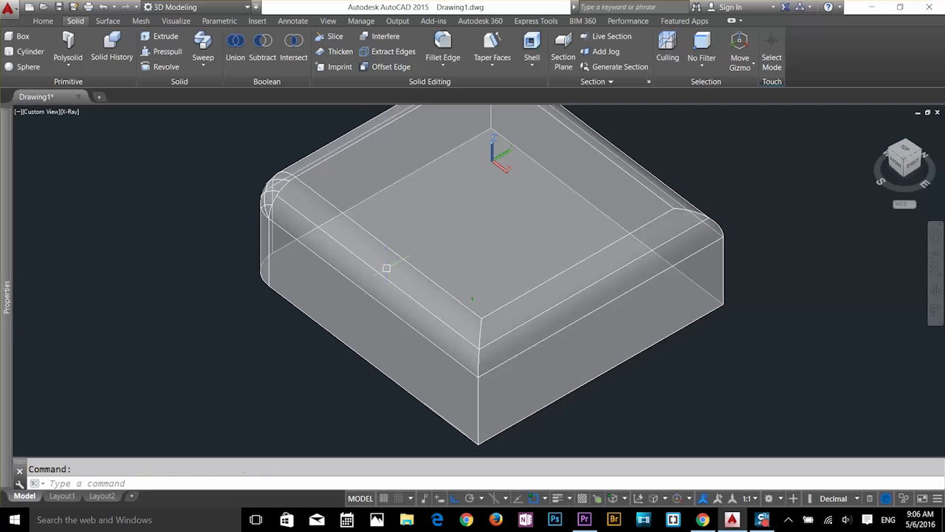
left_click(441, 67)
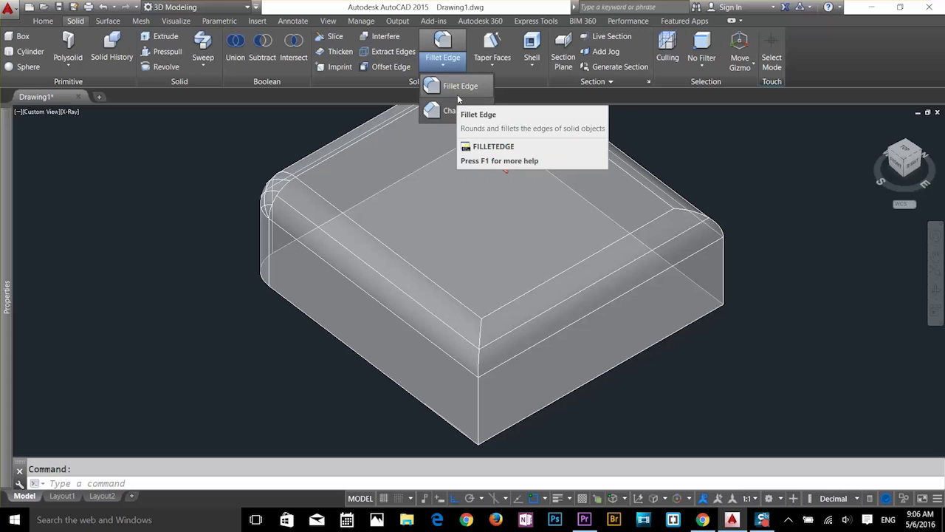
left_click(492, 67)
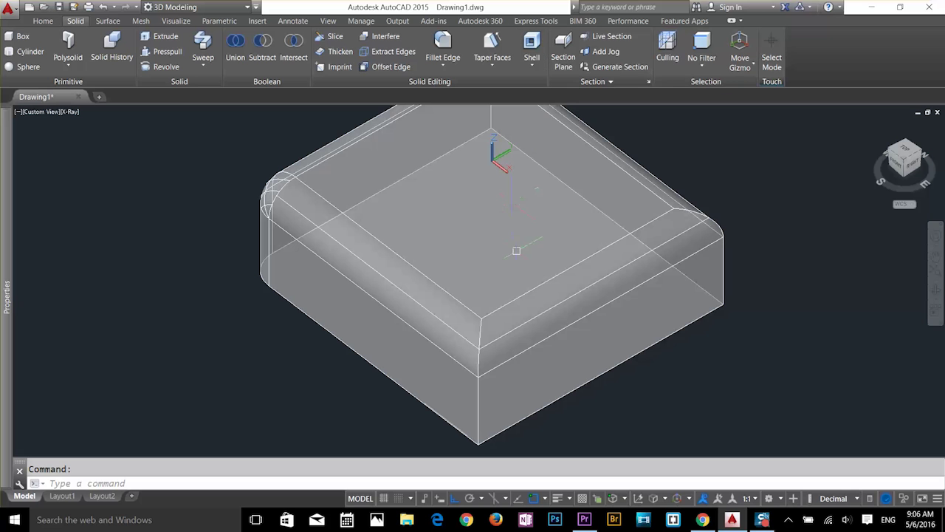
middle_click_drag(522, 325, 565, 281, "shift")
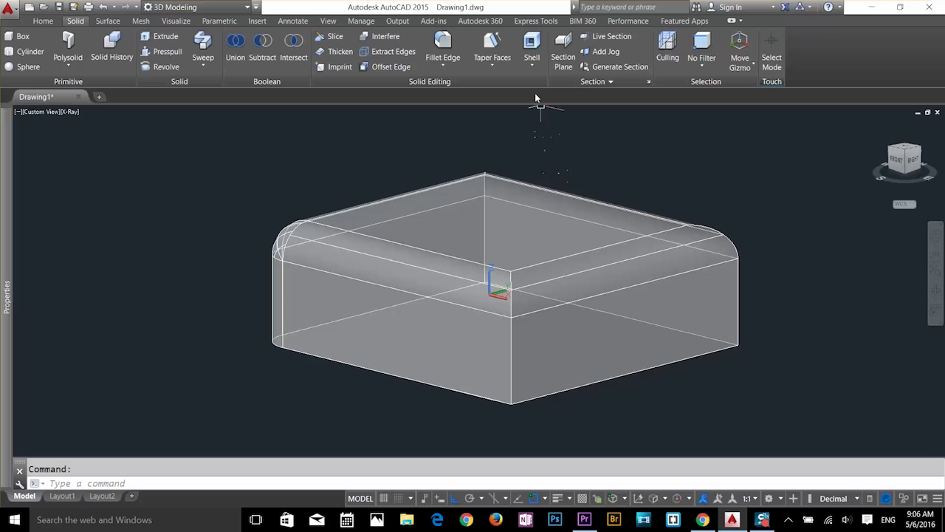
- Hollow out the filleted box with Shell, keeping all of its faces
left_click(533, 44)
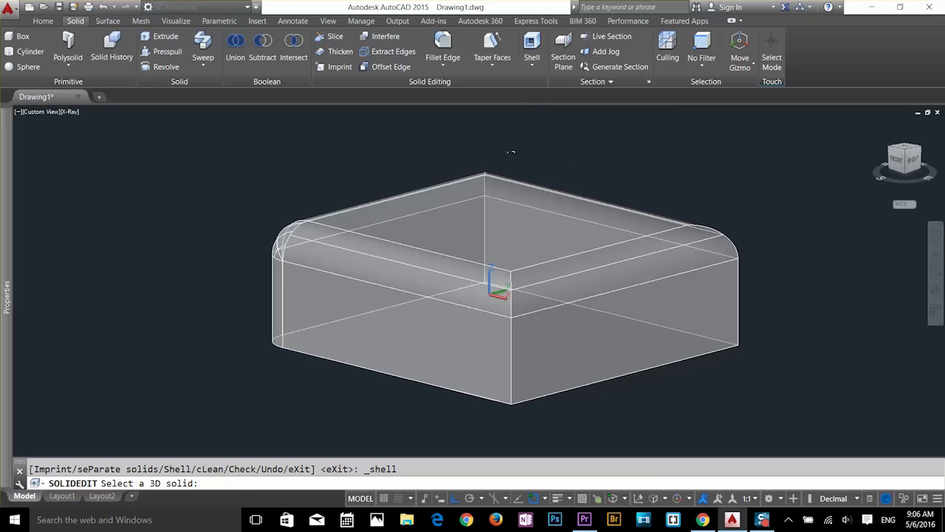
left_click(555, 280)
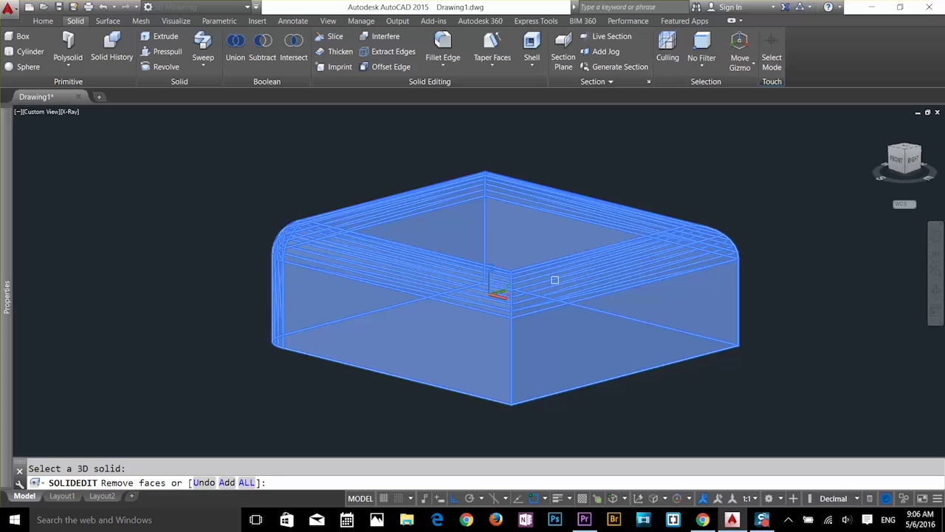
key("Return")
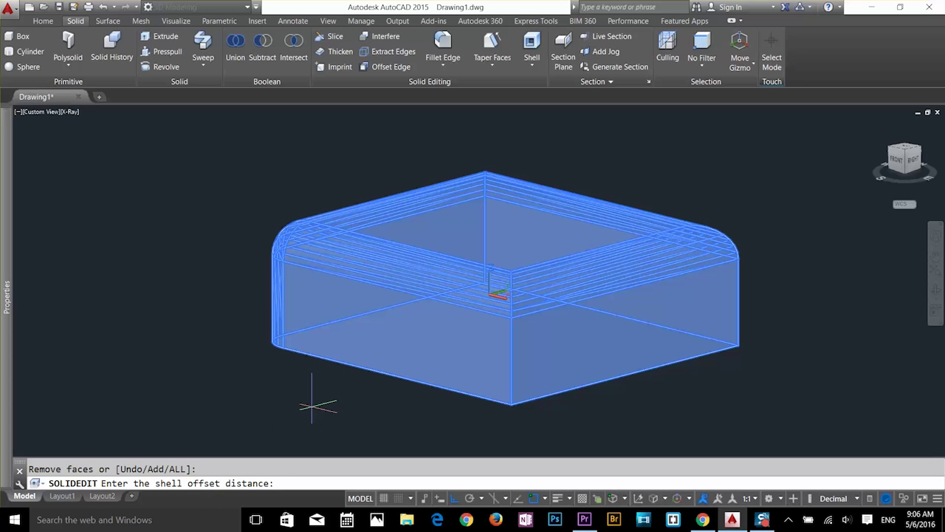
key("Return")
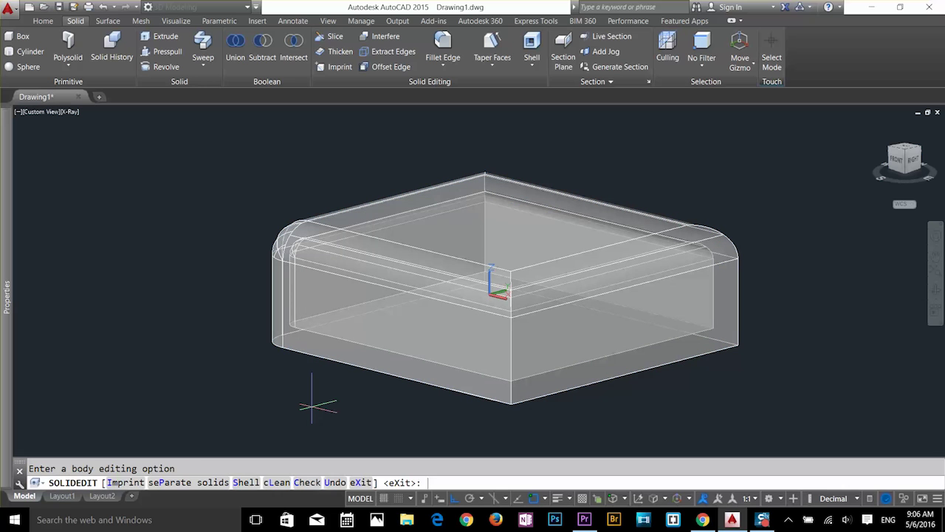
key("Return")
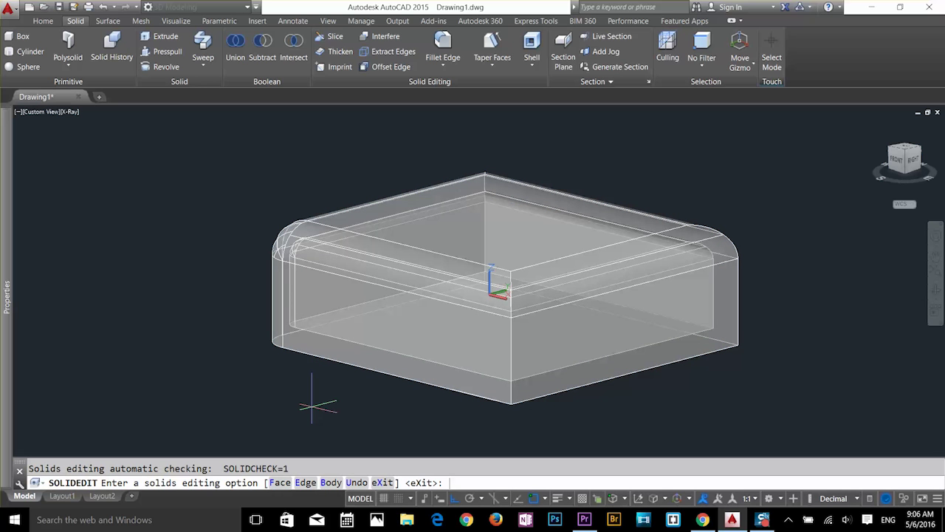
key("Return")
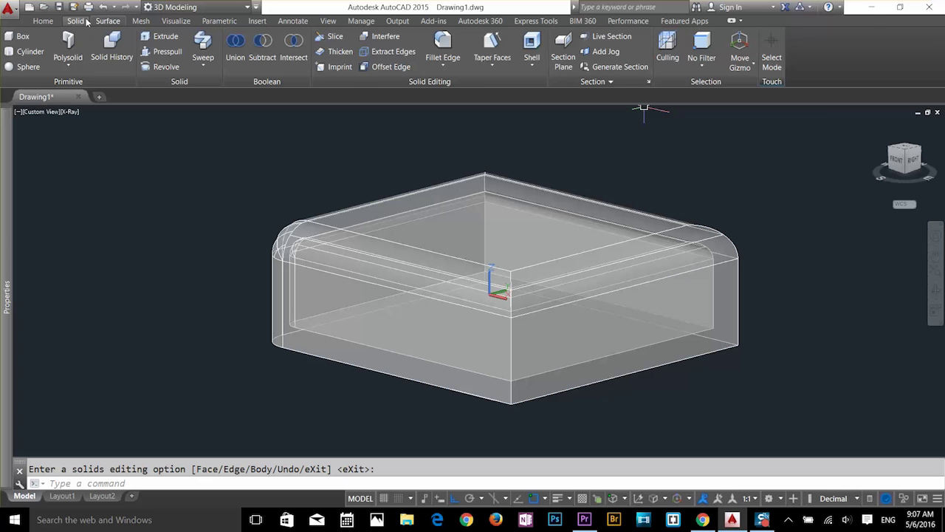
- Switch the shelled box's visual style to Wireframe
left_click(43, 21)
left_click(517, 36)
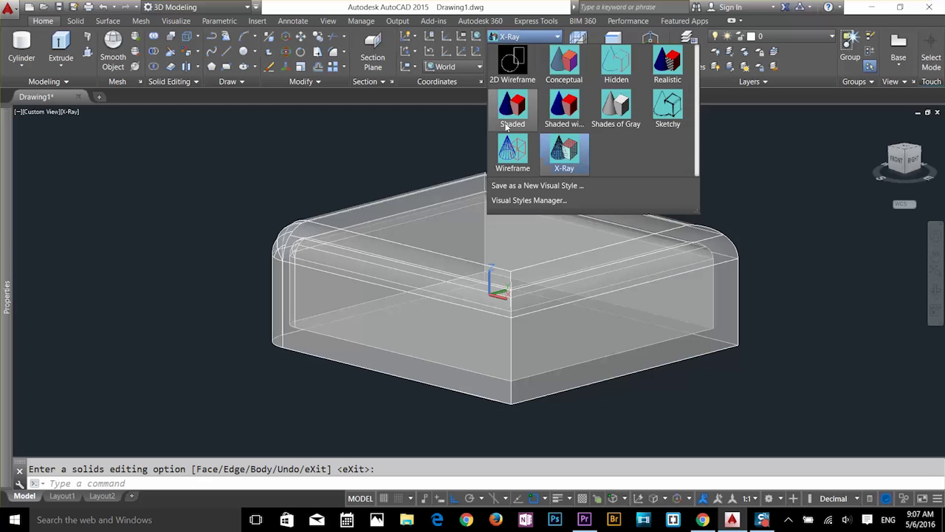
left_click(513, 148)
key("Escape")
mouse_move(743, 371)
middle_mouse_down("shift")
mouse_move(662, 322)
mouse_move(748, 375)
middle_mouse_up("shift")
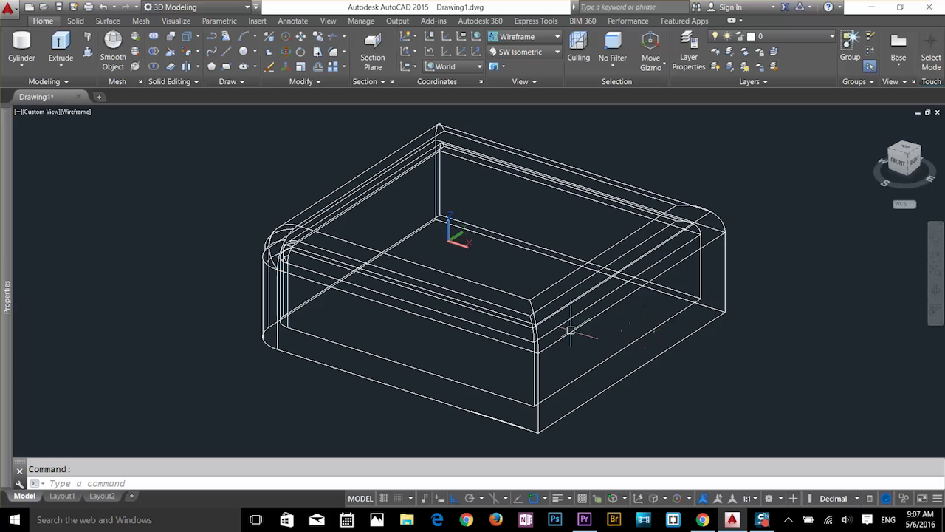
middle_click_drag(625, 396, 608, 405, "shift")
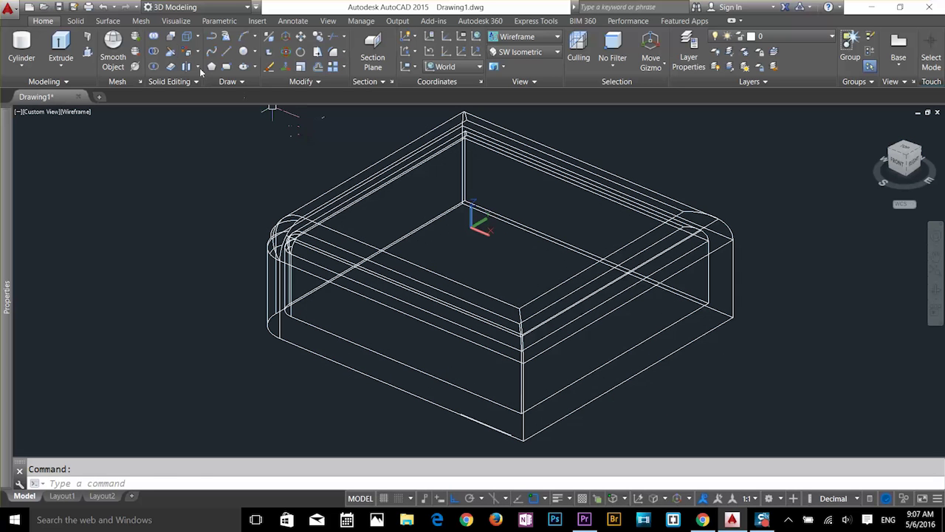
- Slice the shelled box crosswise along the Y direction through the midpoint of its front bottom edge, keeping the half with the rounded vertical corner
left_click(171, 51)
left_click(536, 336)
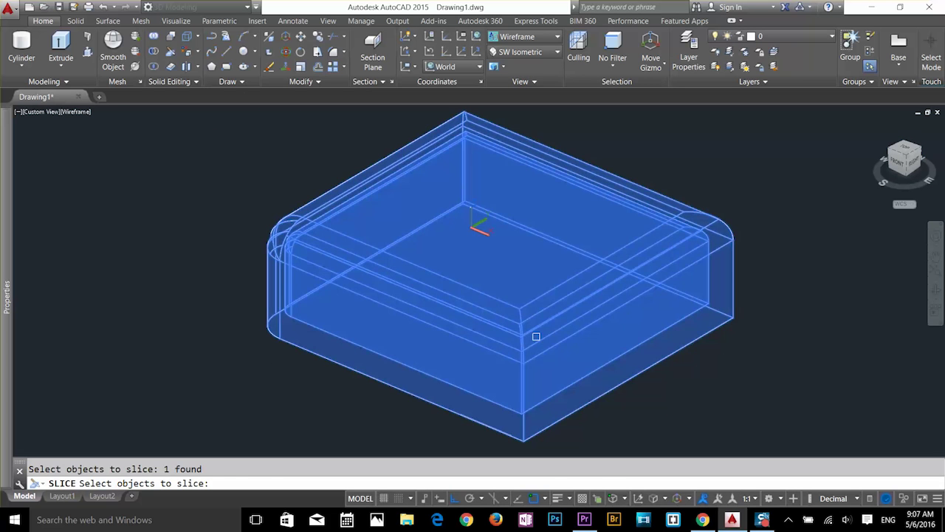
key("Return")
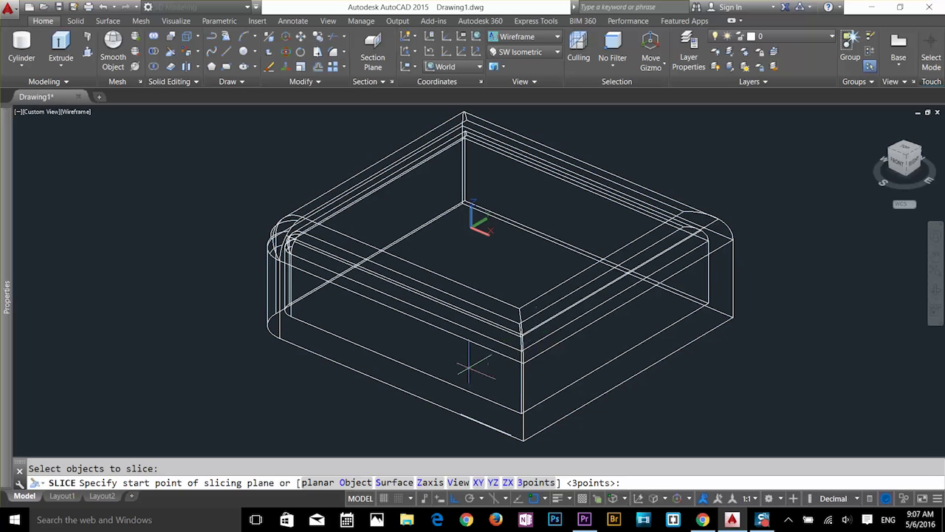
left_click(401, 390)
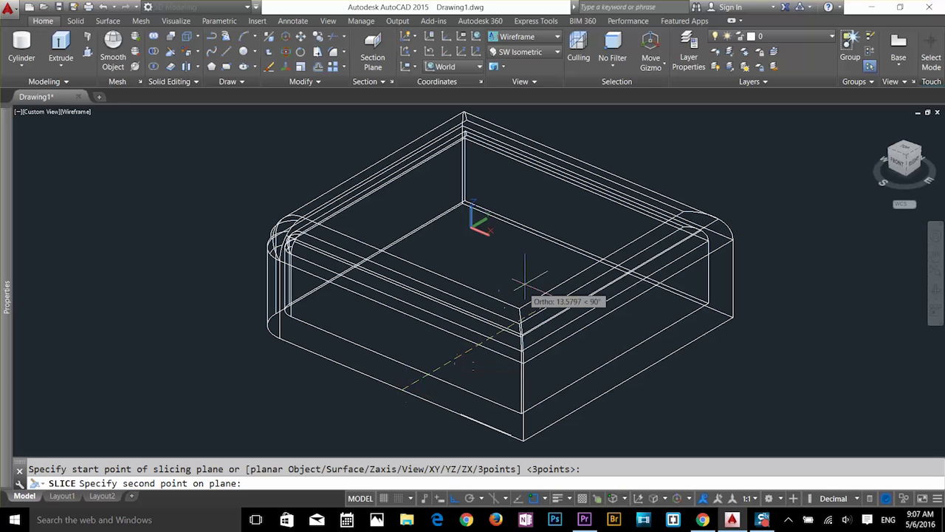
left_click(611, 267)
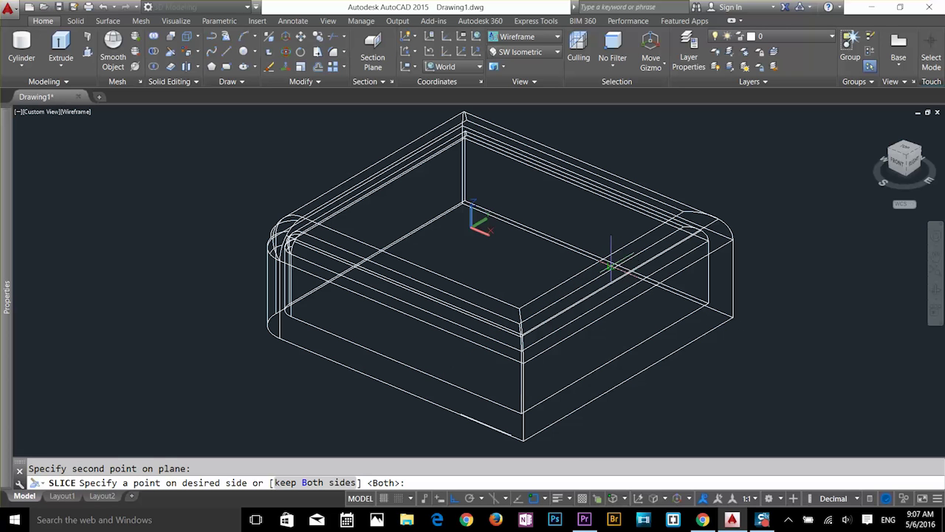
left_click(584, 185)
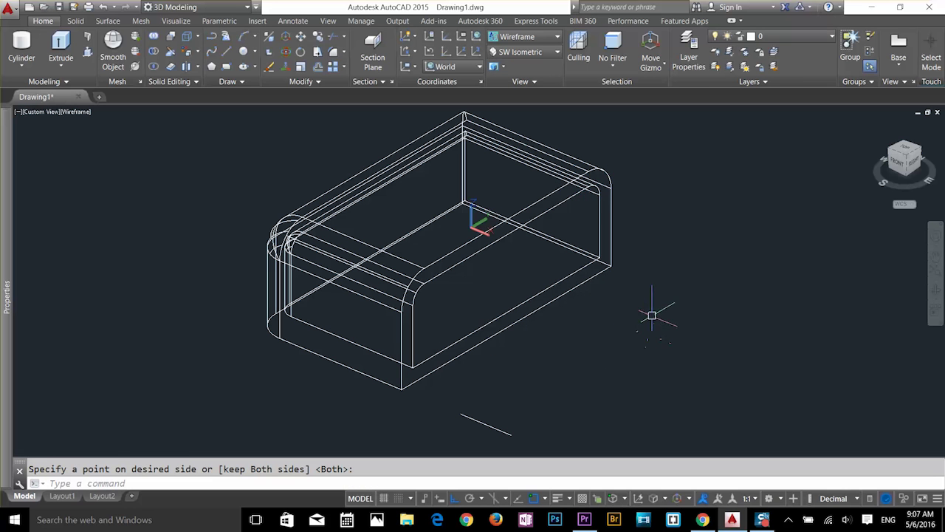
middle_click_drag(652, 314, 629, 294, "shift")
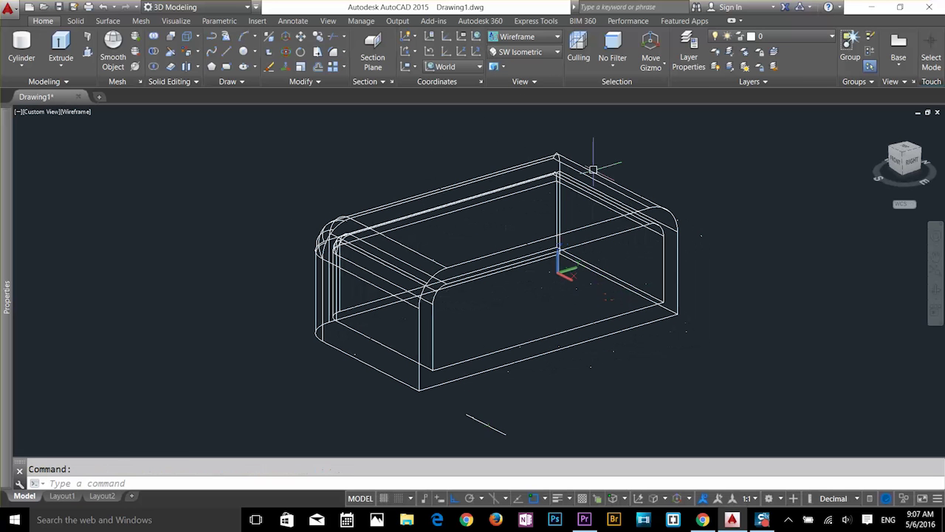
- Switch the visual style to Shaded and inspect the hollow interior of the sliced box from several sides
left_click(531, 35)
left_click(516, 112)
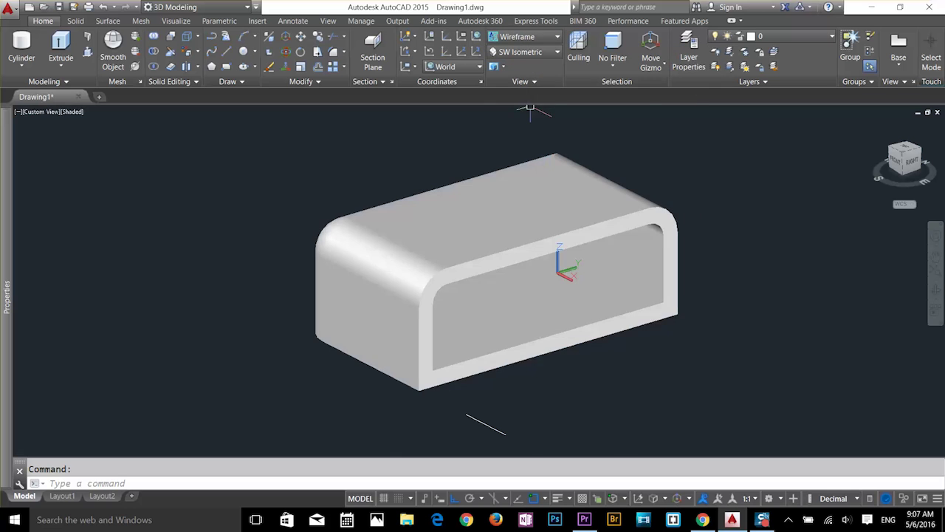
scroll(625, 283, "up", 3)
middle_click_drag(626, 282, 464, 264, "shift")
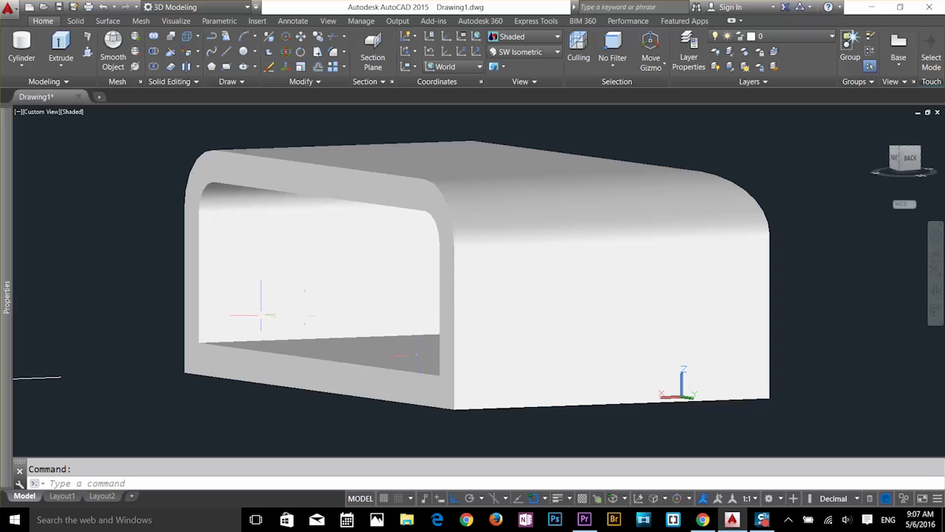
middle_click_drag(381, 324, 564, 366, "shift")
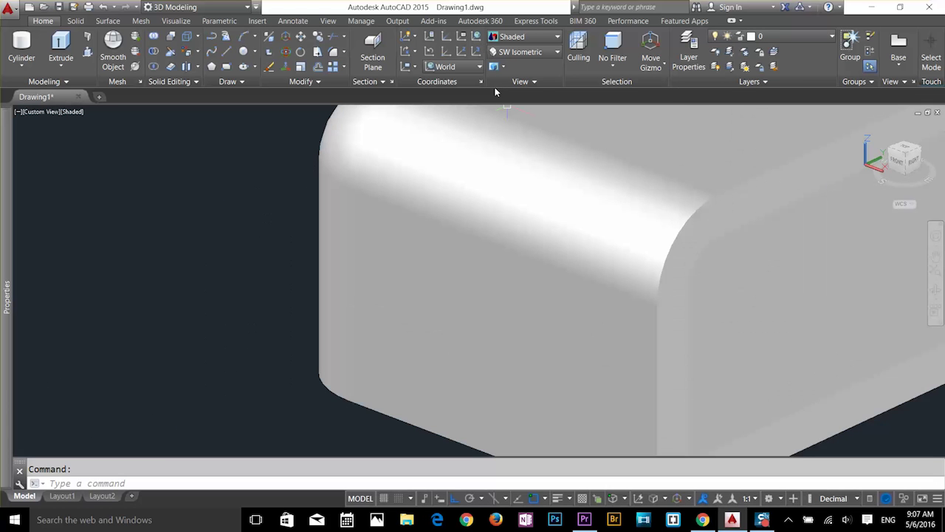
left_click(75, 21)
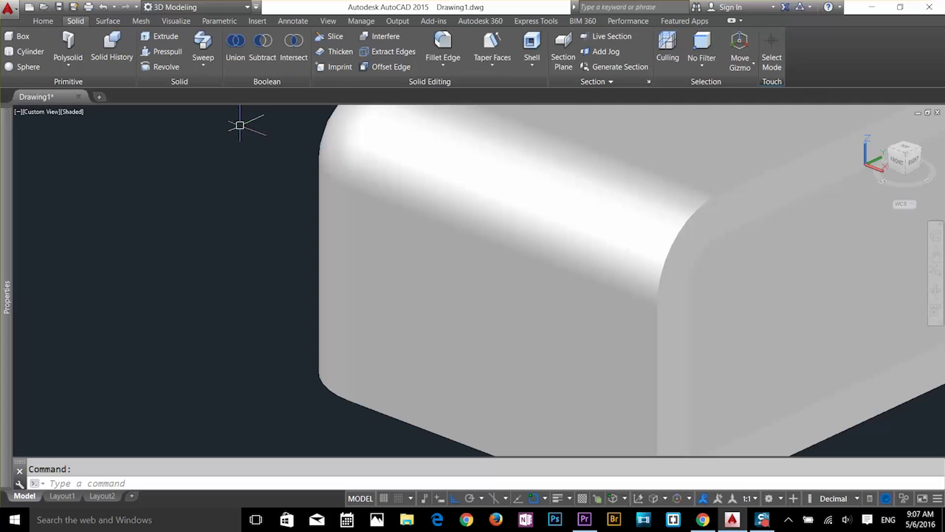
left_click(532, 65)
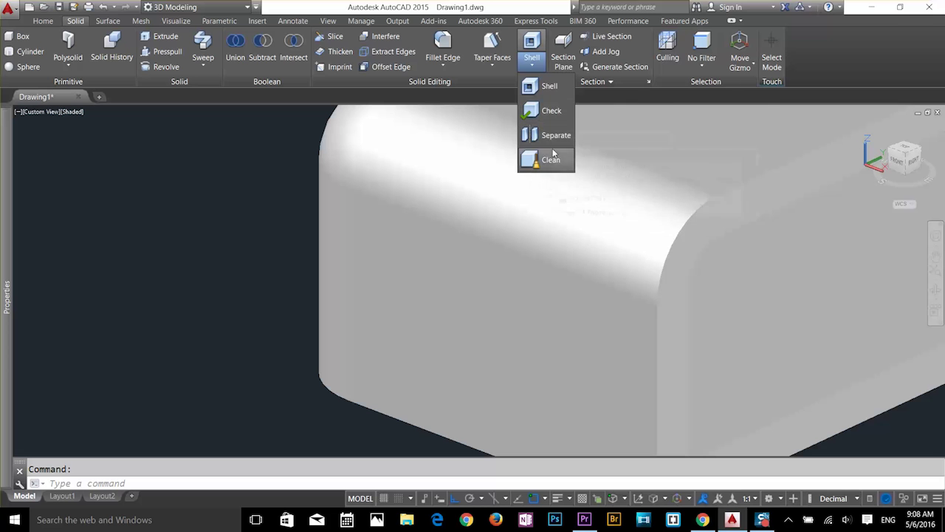
left_click(856, 56)
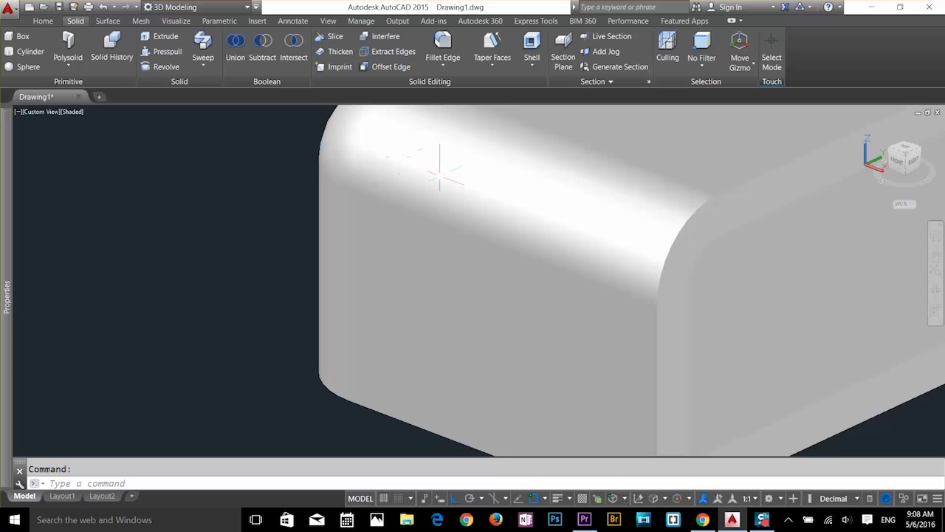
- Delete the stray line lying beside the sliced box
scroll(437, 175, "down", 3)
middle_click_drag(517, 232, 441, 316)
left_click(529, 427)
key("Delete")
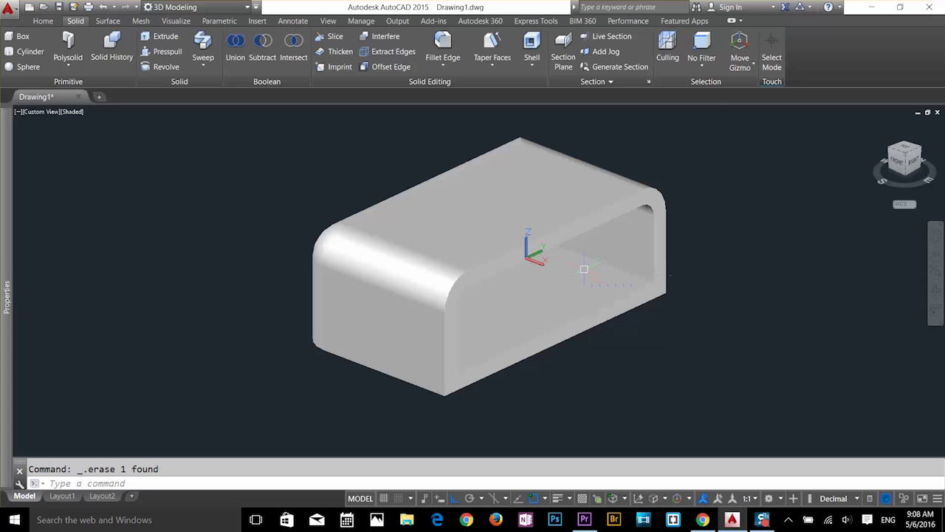
middle_click_drag(682, 292, 662, 291, "shift")
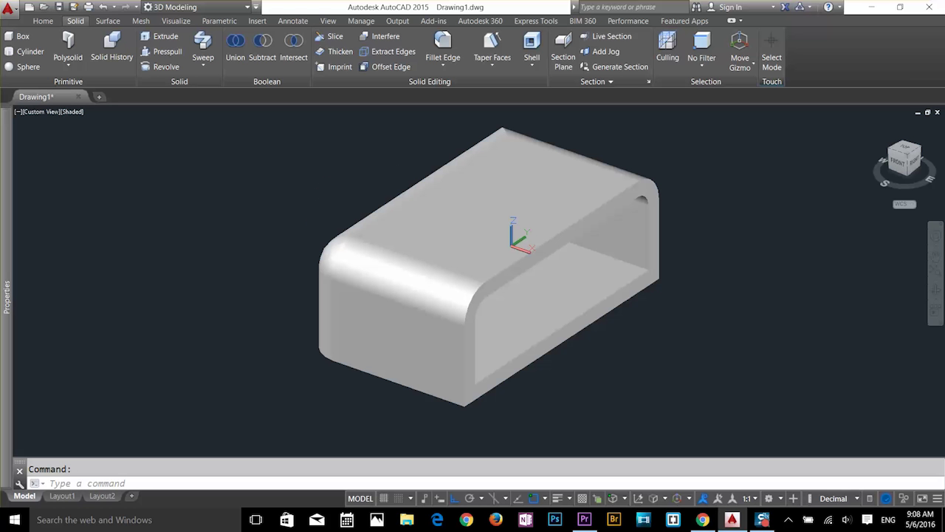